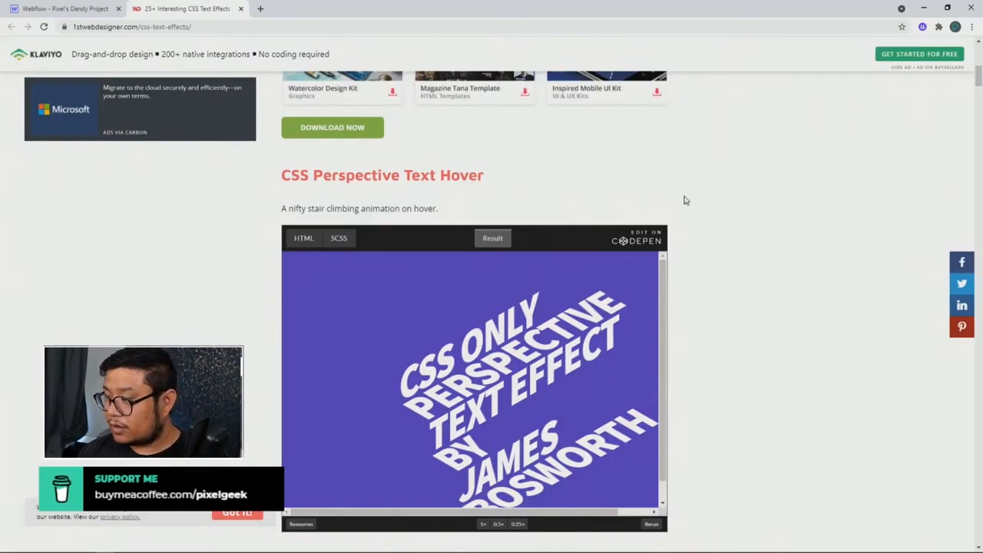
Examine the CSS Perspective Text Hover demo enlarged on the reference page, and switch to the Webflow project.
scroll(707, 212, down, 1)
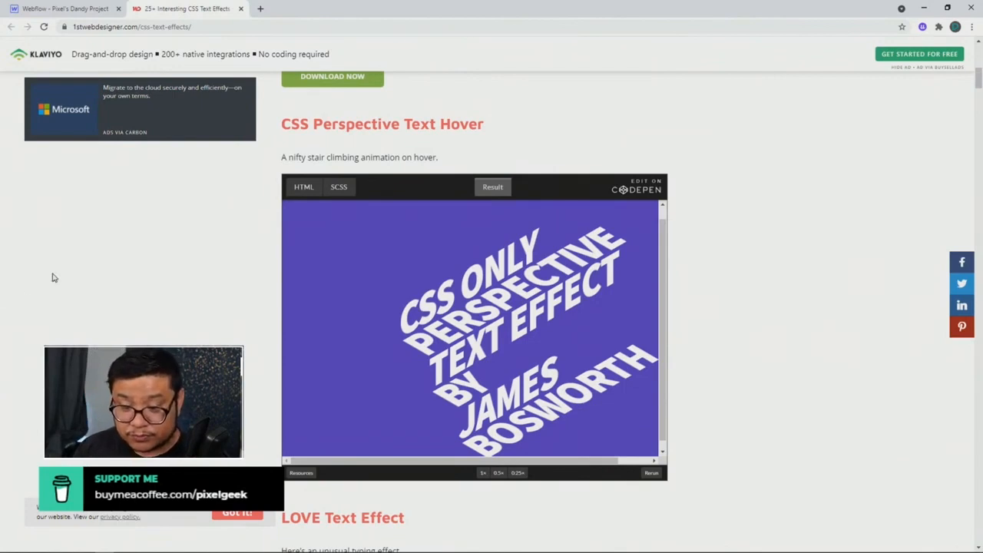
scroll(87, 331, down, 1)
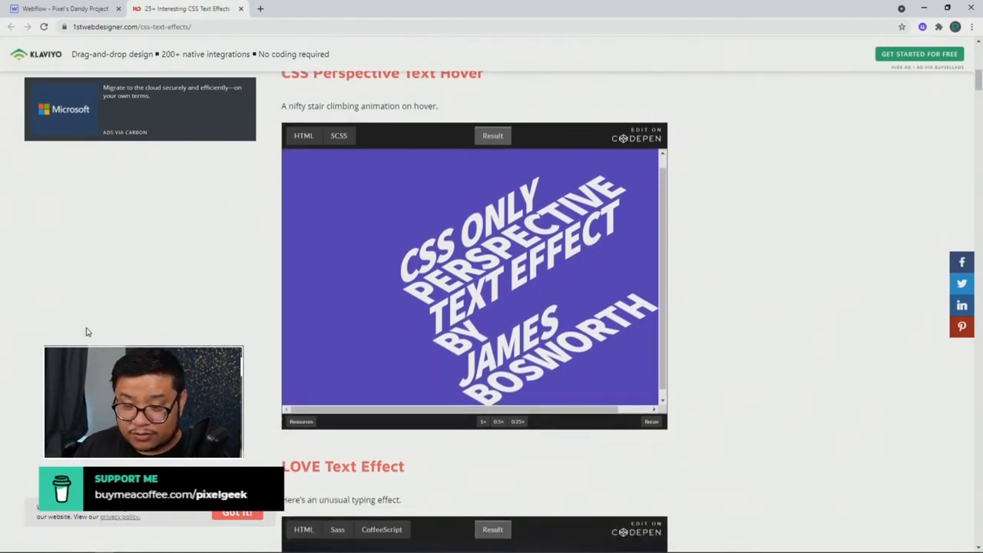
key(ctrl+plus)
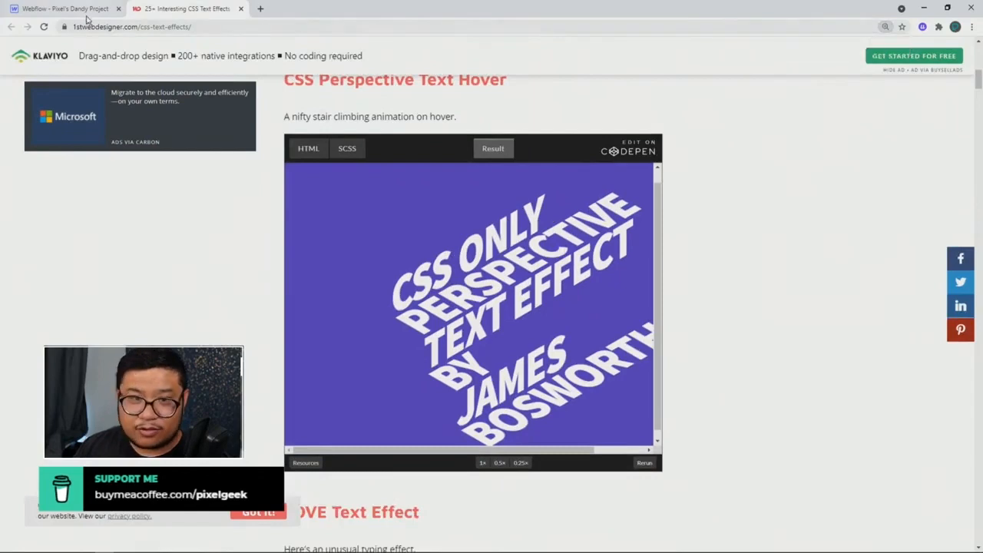
click(81, 10)
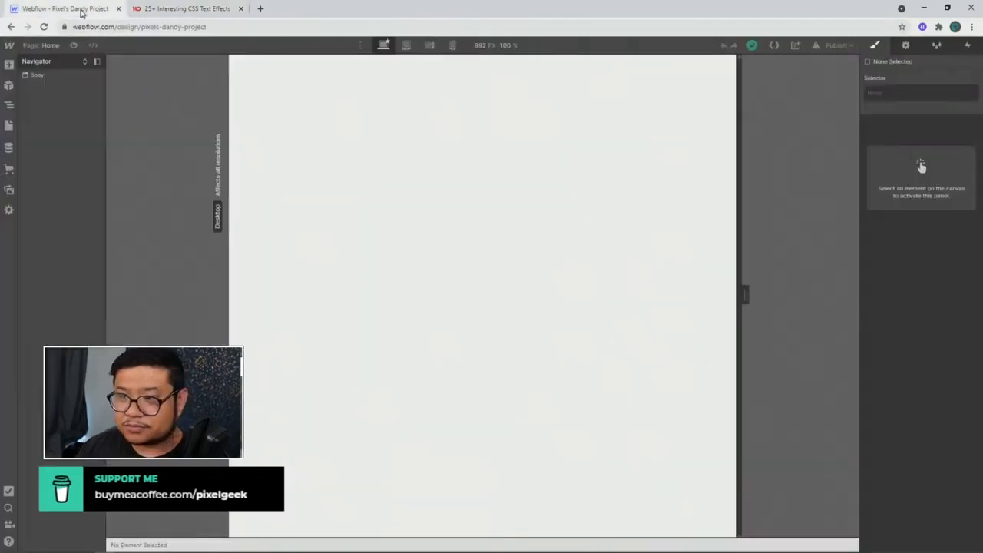
Insert a Section element into the empty page body.
click(307, 172)
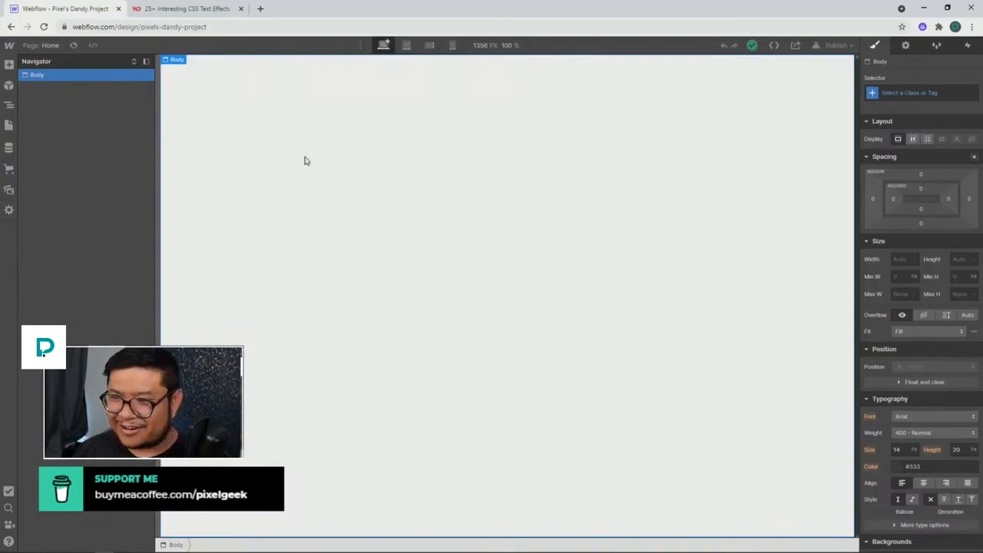
key(ctrl+e)
text(section)
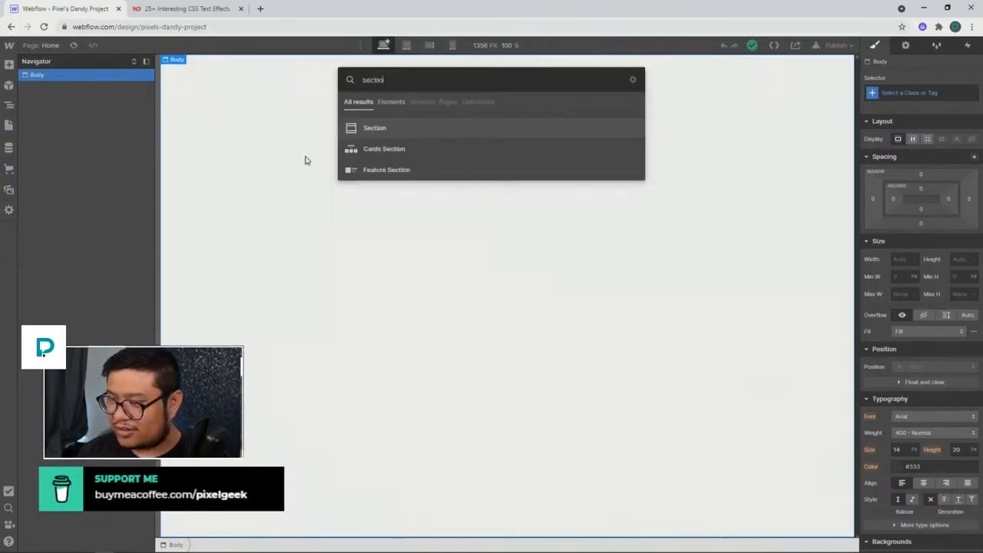
click(367, 131)
Set the section's height to 100vh and make it a horizontal flex layout with centred alignment and justification.
click(957, 259)
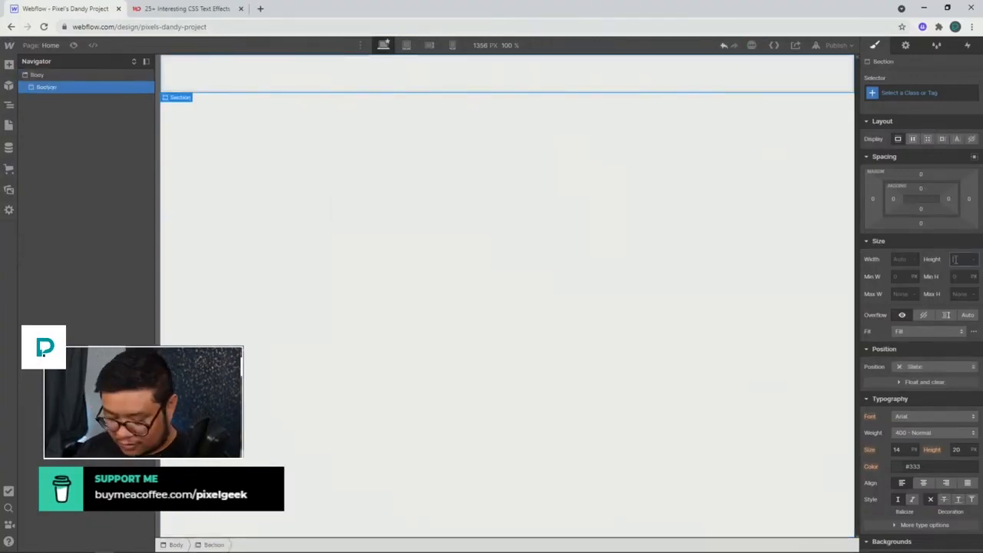
text(100vh)
key(Return)
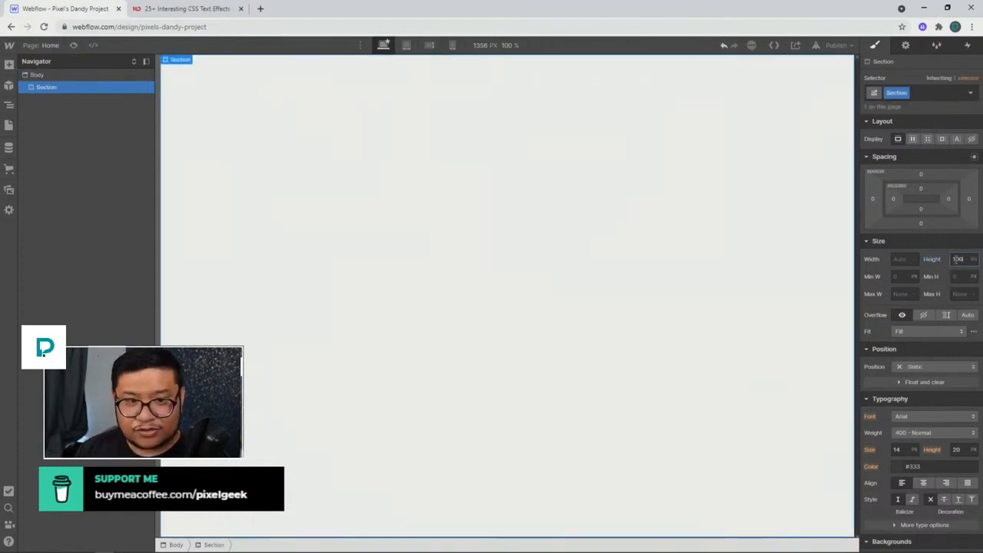
click(913, 139)
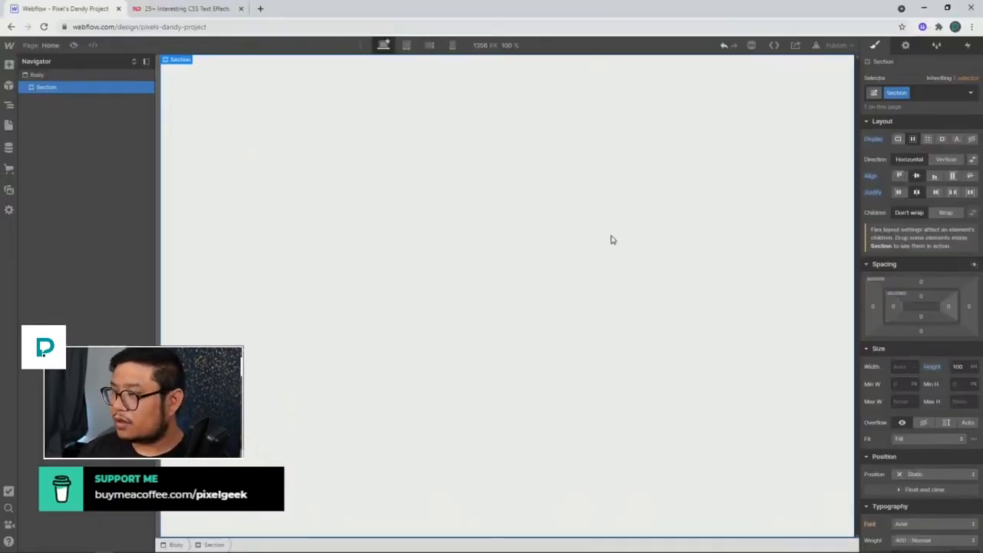
Fill the section's background with the purple colour #750092.
scroll(944, 451, down, 5)
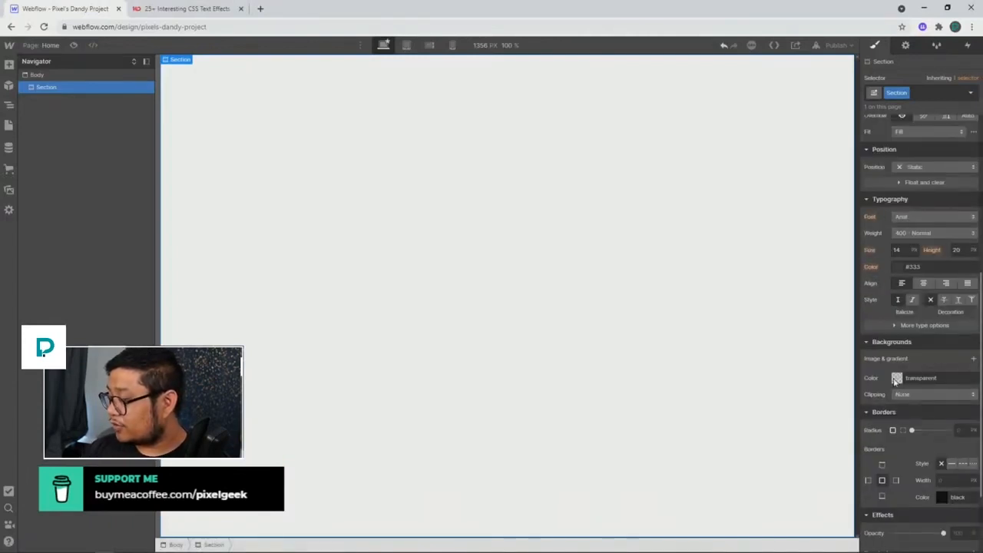
click(897, 378)
drag(946, 474, 959, 475)
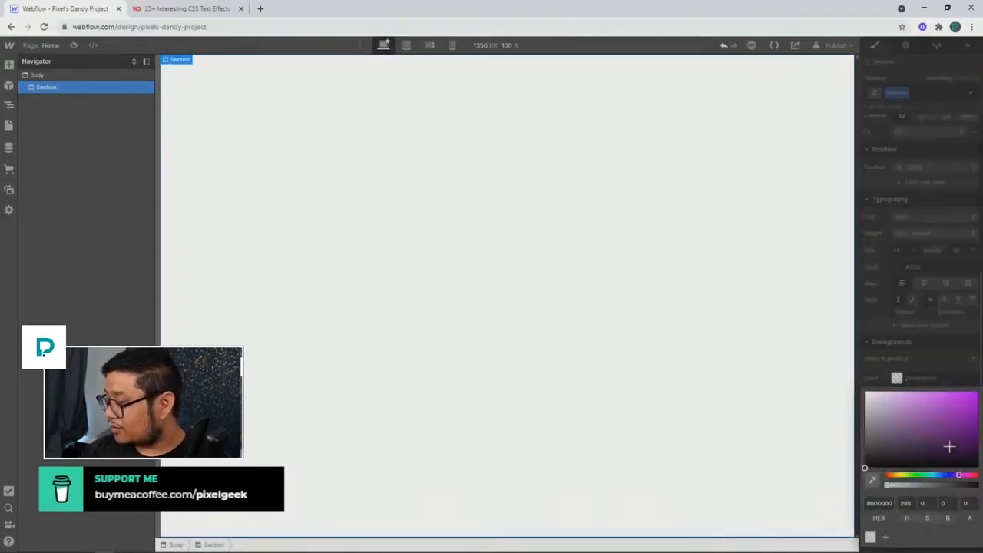
click(979, 393)
drag(980, 410, 979, 426)
click(422, 247)
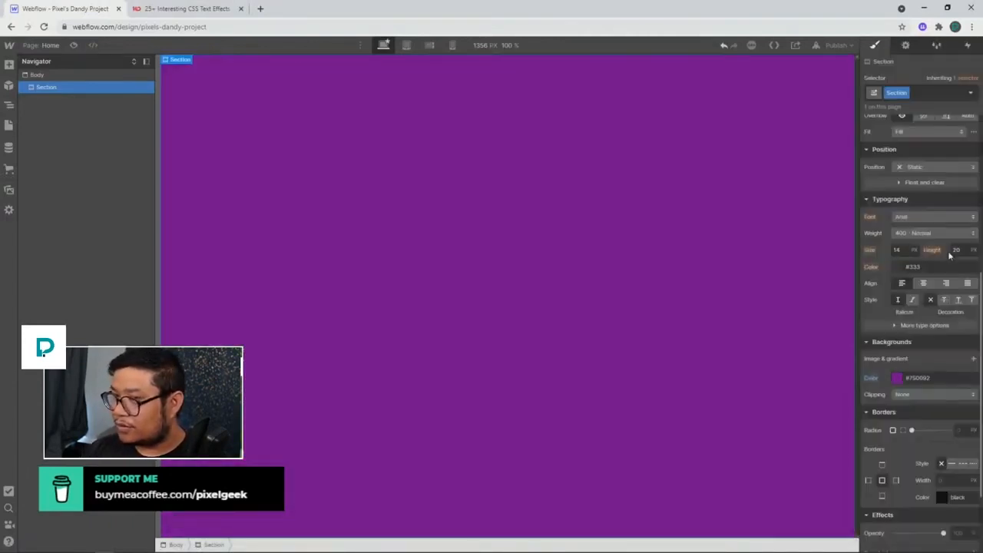
Insert a Div Block inside the purple section.
key(ctrl+e)
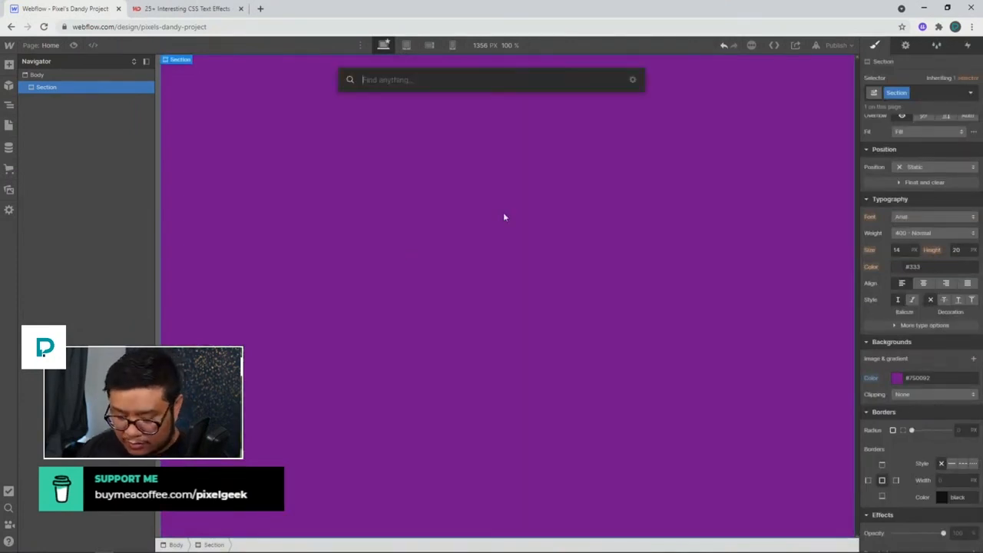
text(dvi)
key(BackSpace)
key(BackSpace)
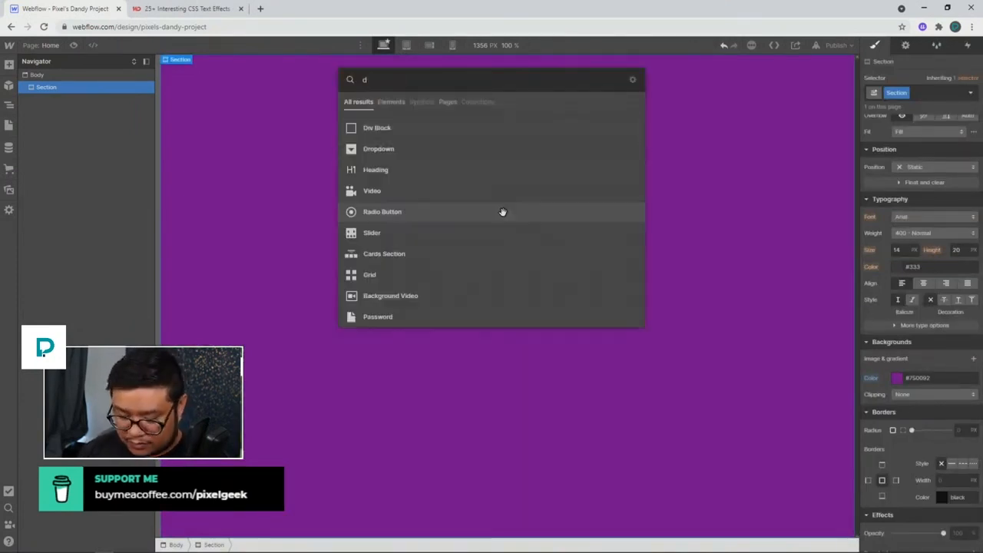
text(iv)
key(Return)
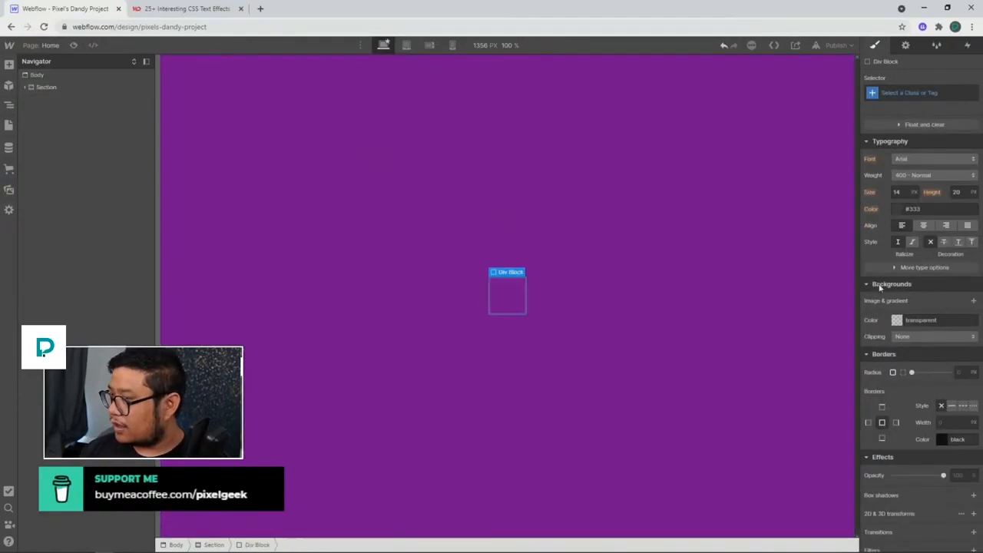
Limit the div block's max width to 900 px and let it grow to fill the available flex space.
scroll(879, 280, up, 4)
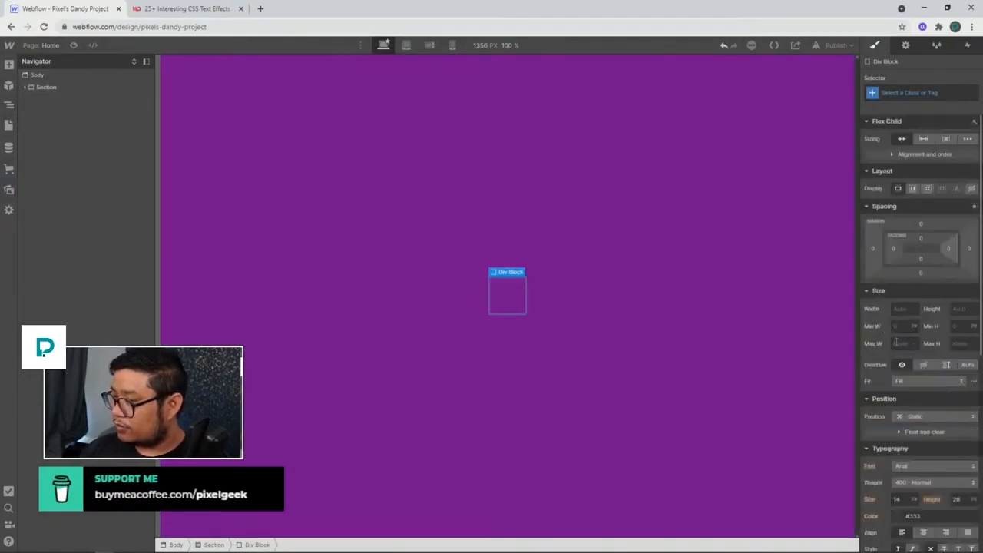
click(897, 341)
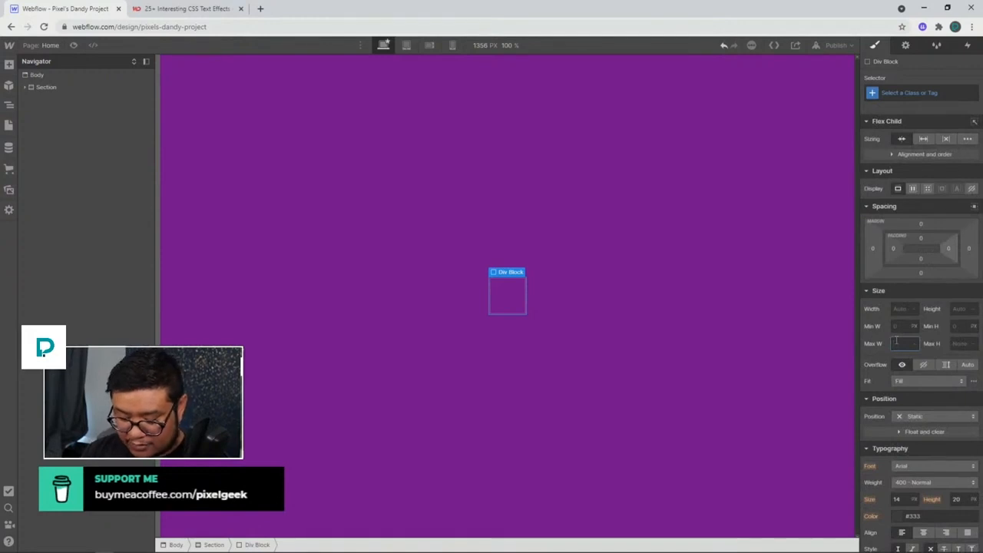
text(800)
key(Return)
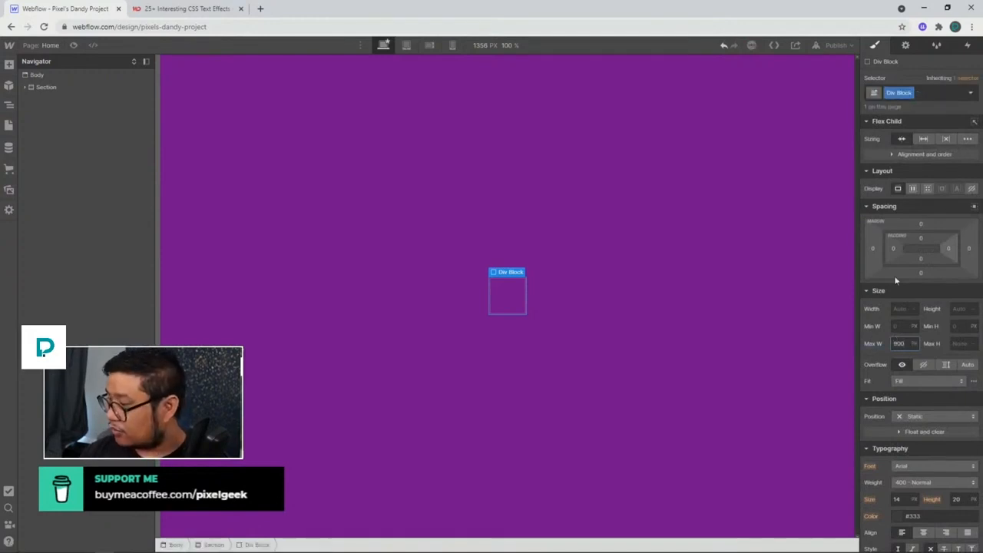
click(925, 139)
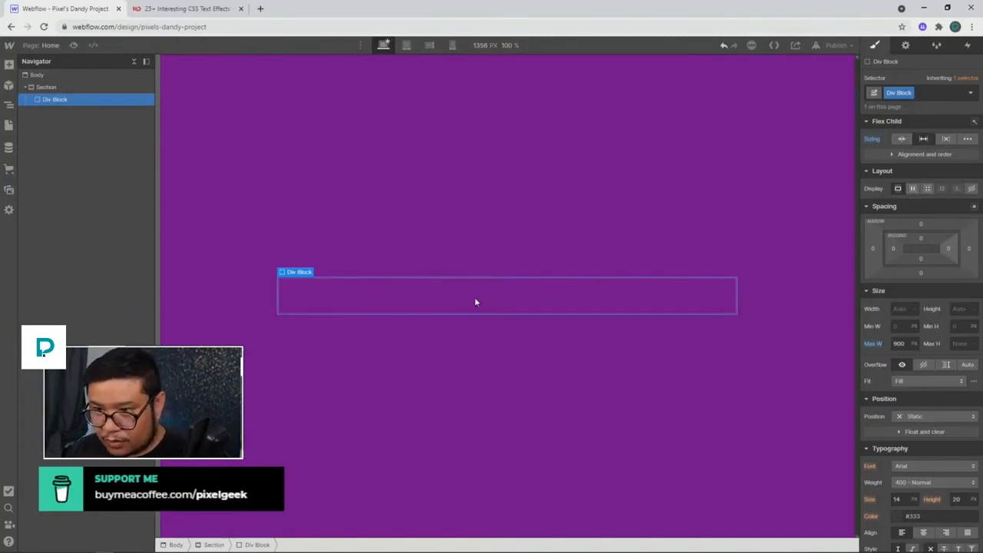
Nest a second Div Block inside the 900 px wide div block.
key(ctrl+e)
text(div)
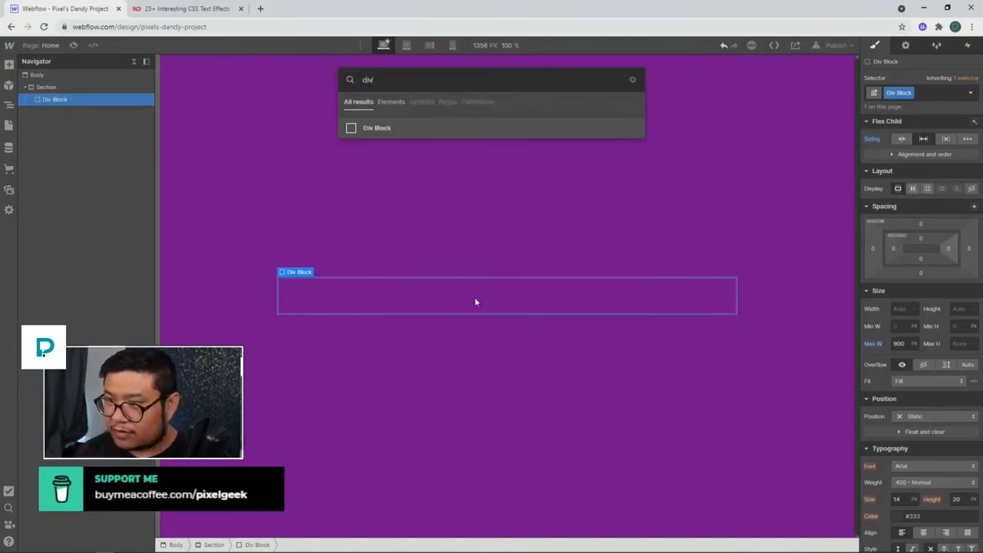
key(Return)
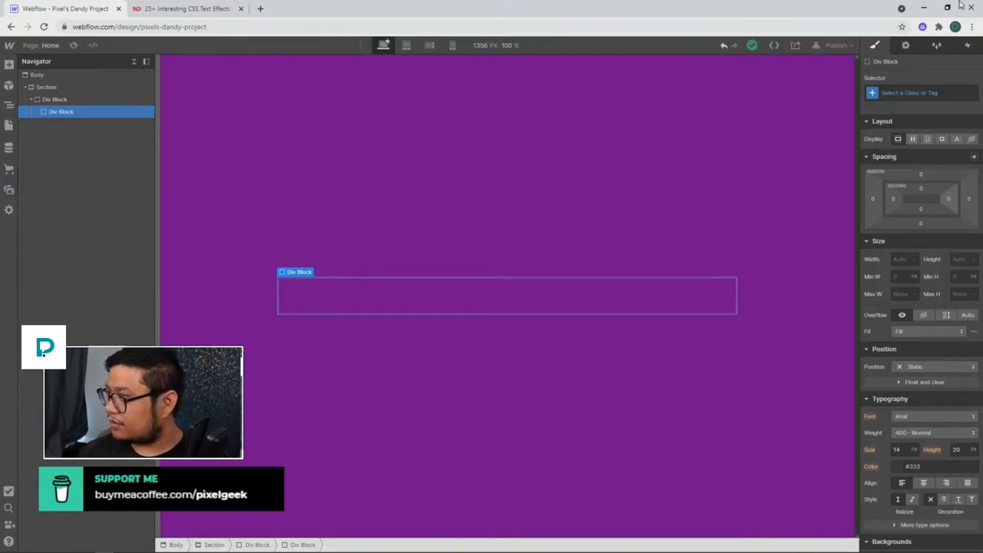
Give the nested div block the class "textbow wrapper" and set its overflow to hidden.
click(904, 94)
text(text)
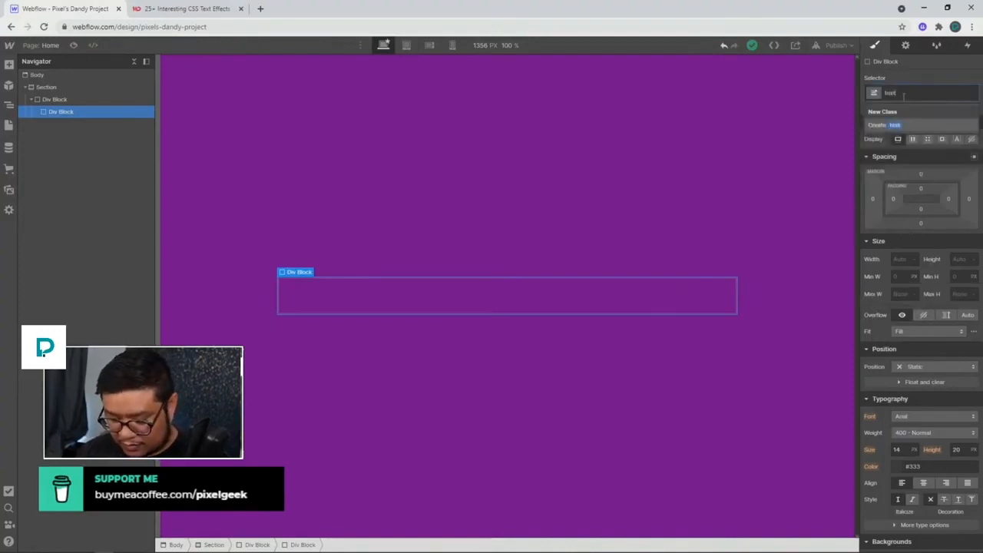
text(fxt wrapper)
key(Return)
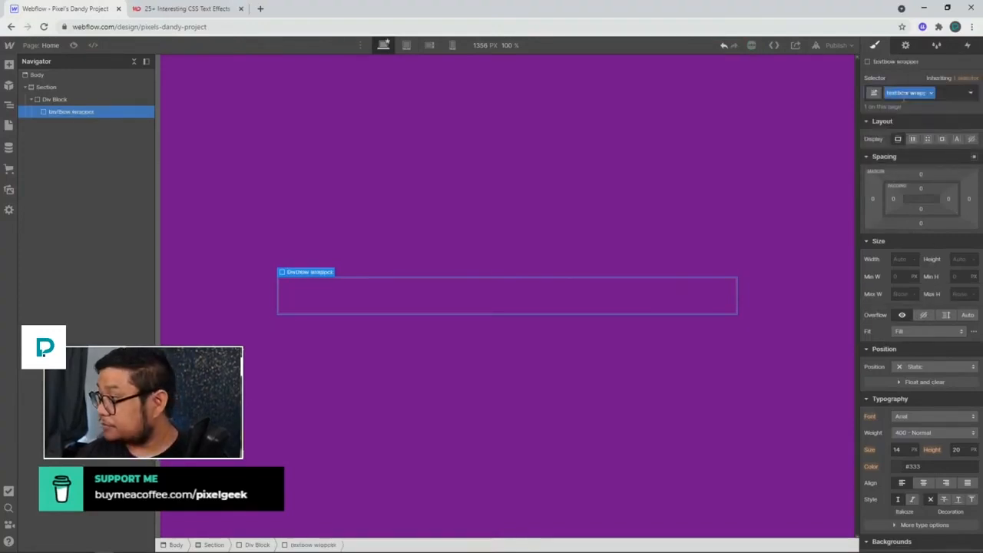
click(921, 319)
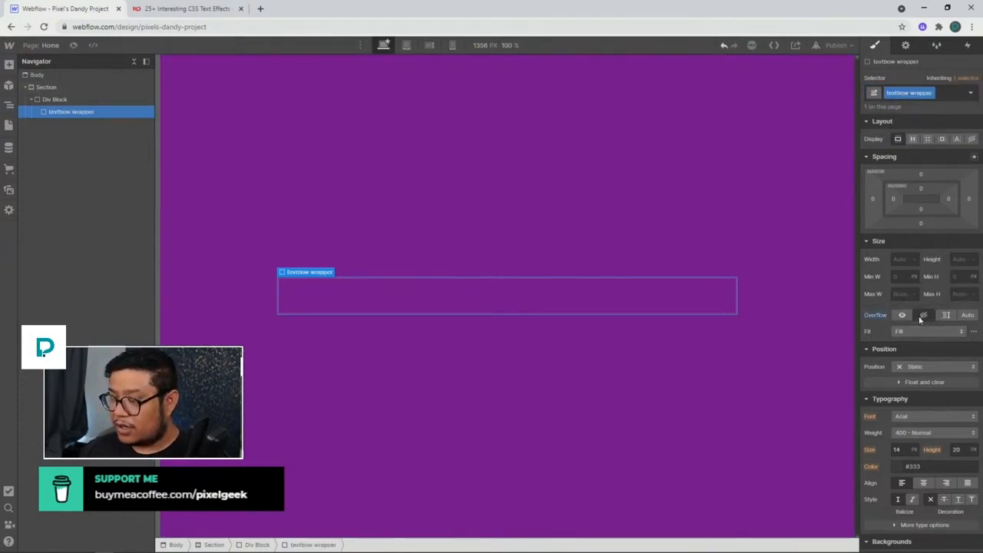
Add a Text Block inside the textbow wrapper and replace its placeholder text with "Hello world".
key(ctrl+e)
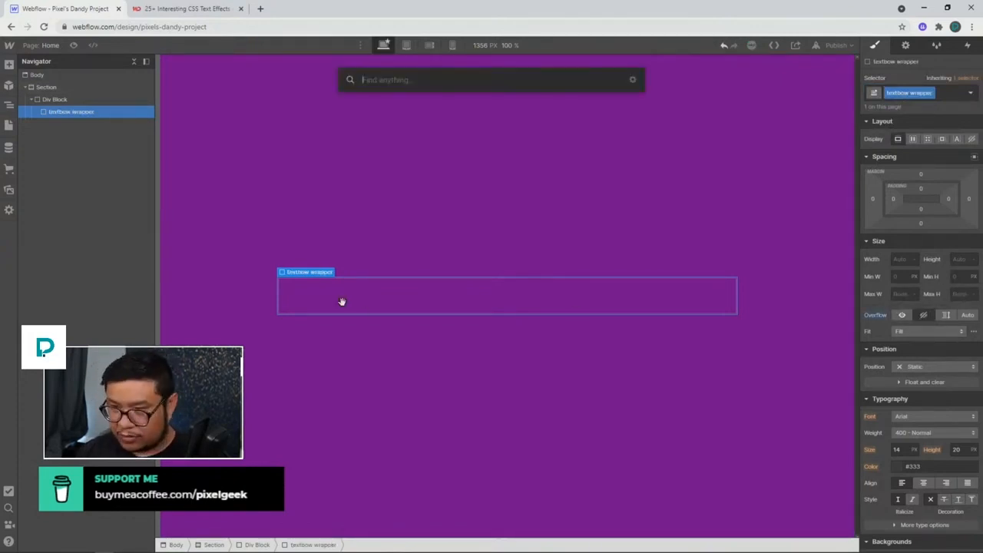
text(text)
key(Down)
key(Return)
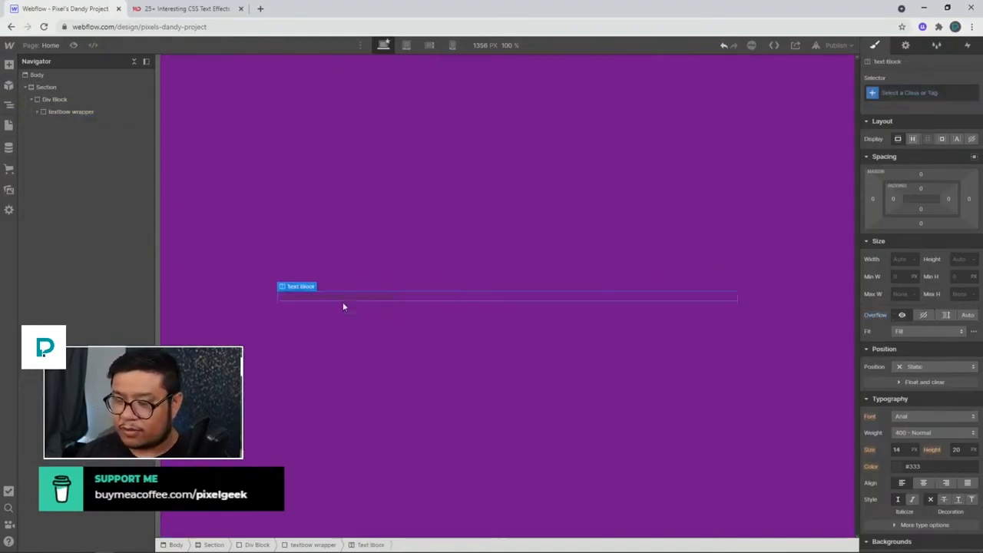
double_click(345, 296)
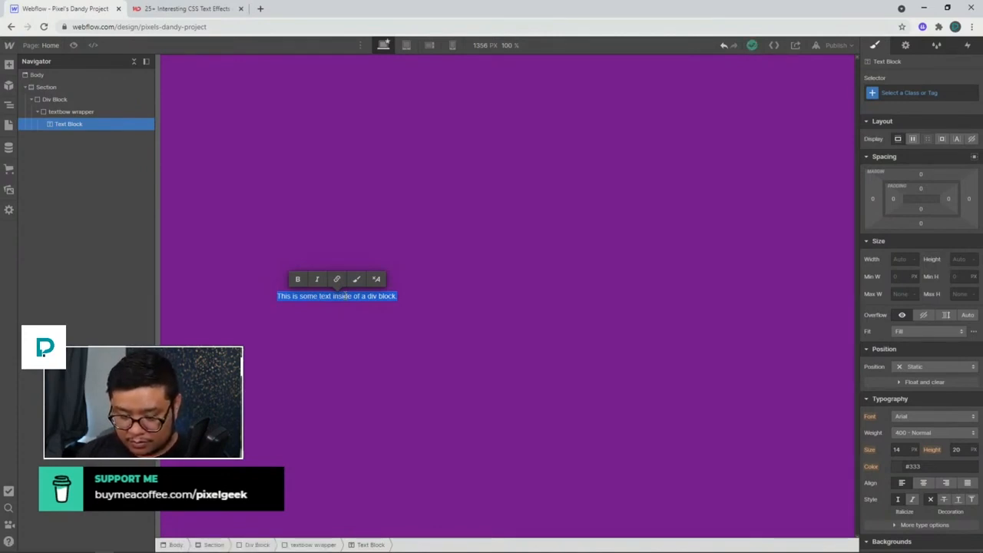
key(BackSpace)
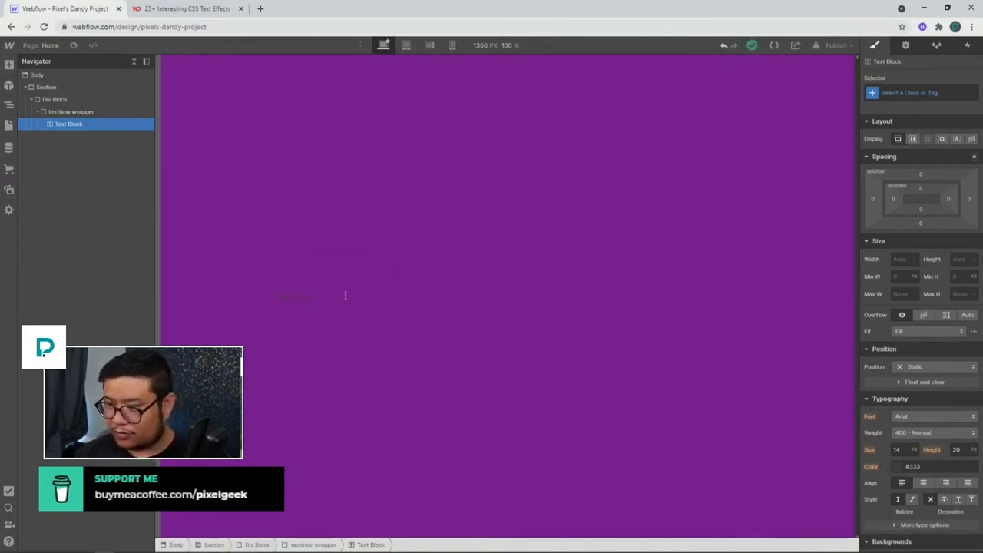
key(Escape)
Set the text colour of the textbow wrapper to white.
click(95, 112)
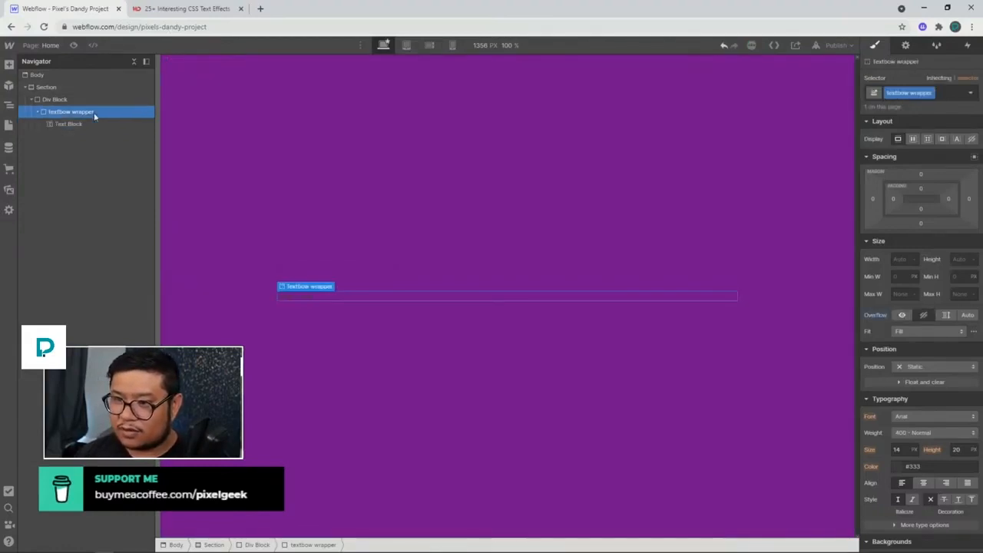
scroll(932, 336, down, 1)
scroll(933, 341, down, 2)
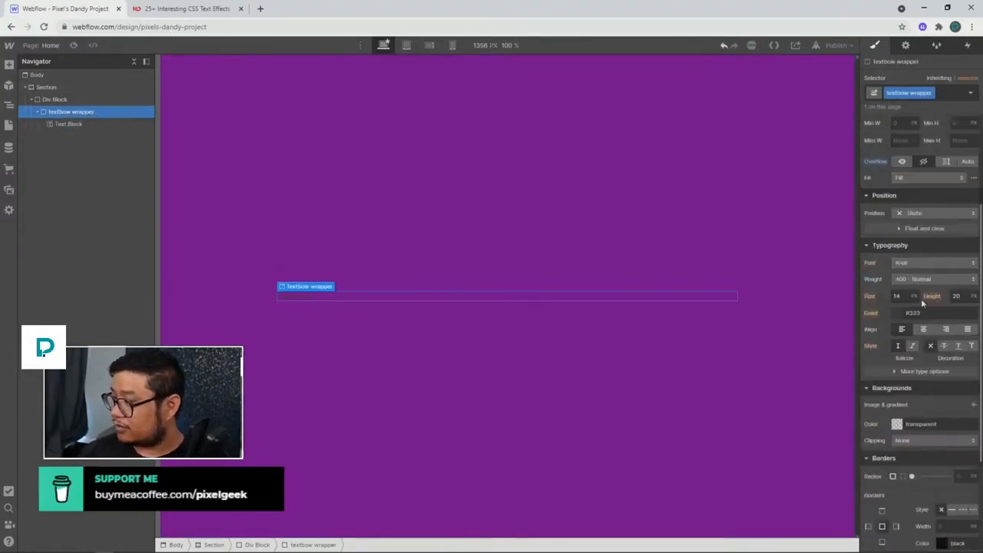
click(938, 311)
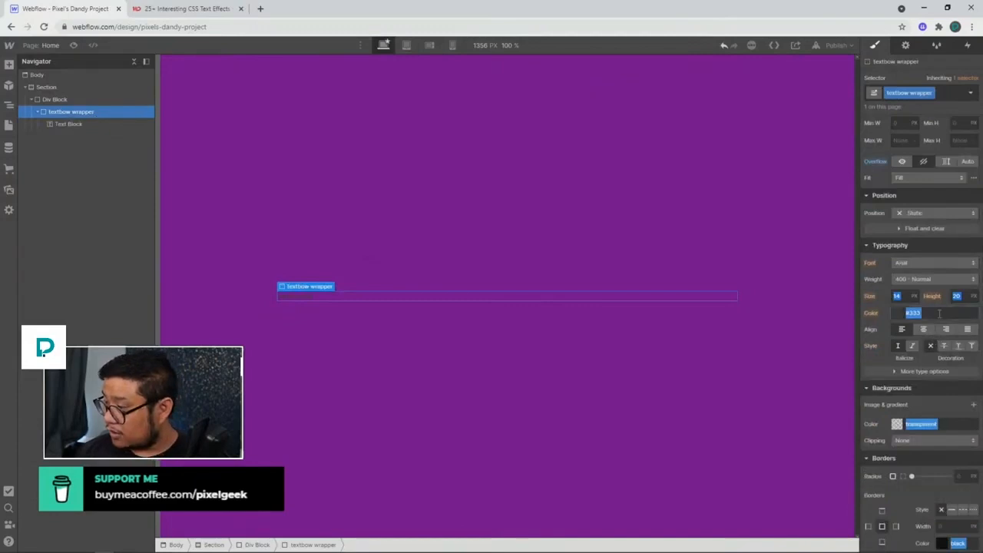
text(white)
key(Return)
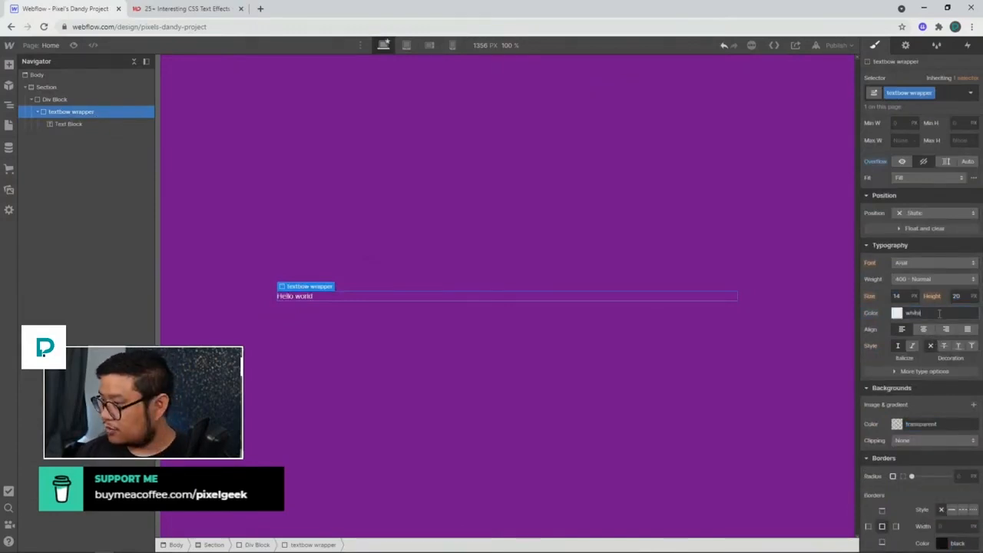
Set the textbow wrapper's font to Montserrat with the weight 800 - Extra Bold.
click(921, 262)
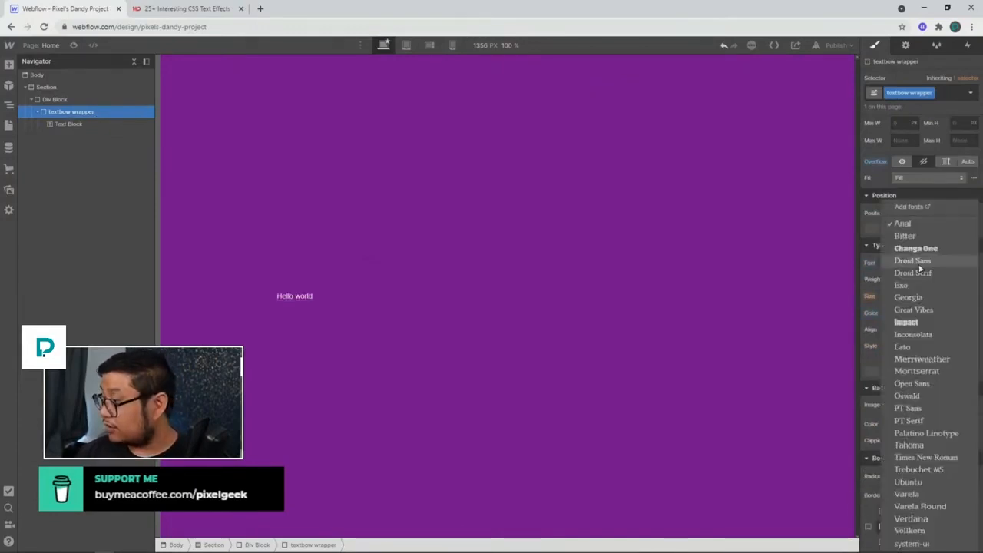
click(920, 373)
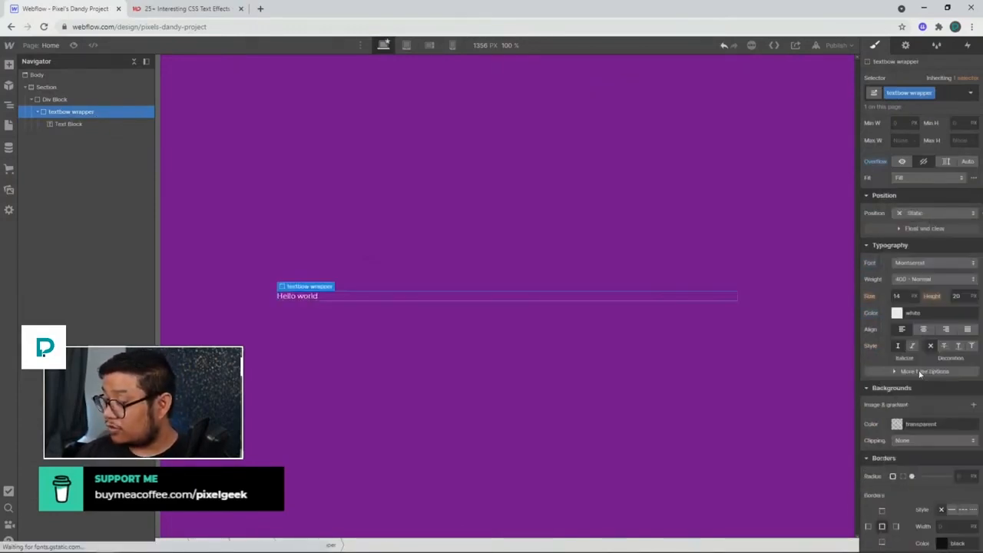
click(921, 278)
click(933, 328)
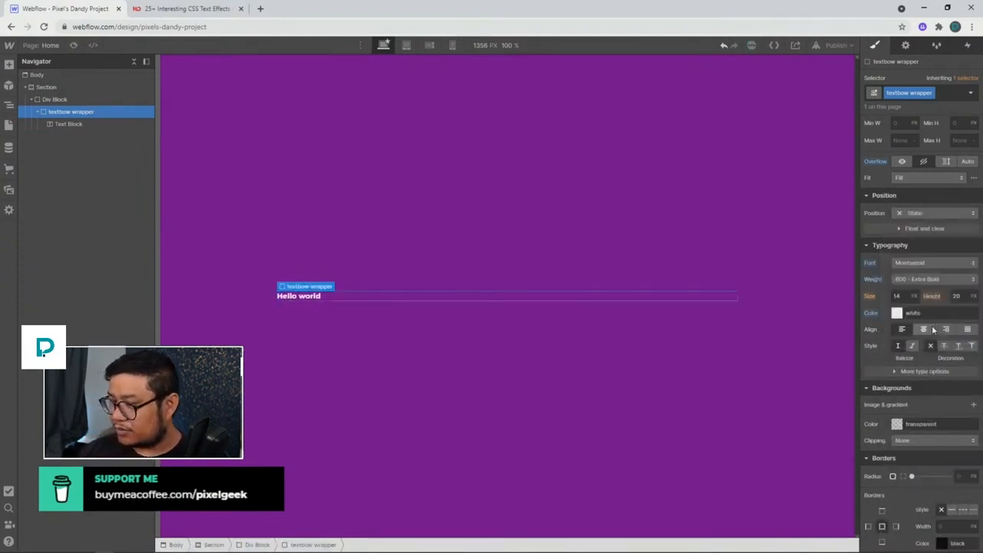
Set the textbow wrapper's text to all caps with a font size of 52 px.
click(926, 371)
click(892, 415)
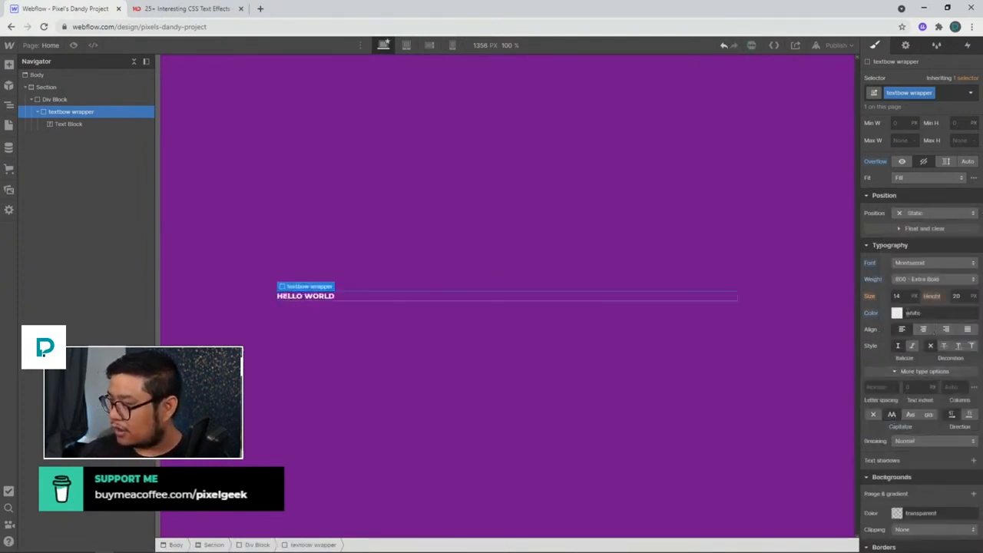
click(898, 296)
text(52)
key(Tab)
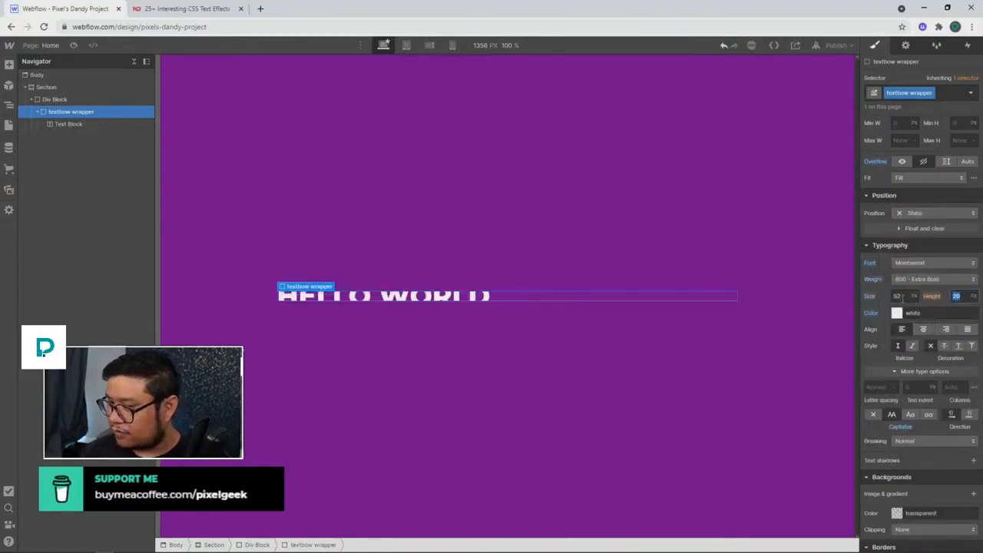
Adjust the textbow wrapper's line height, first to 1.3 and finally down to 0.8.
text(1)
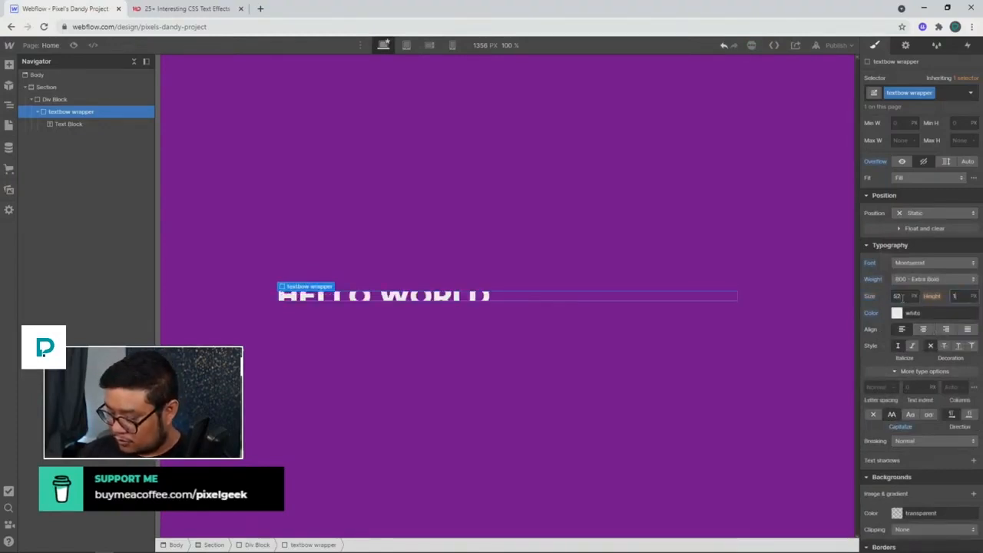
text(.3-)
key(Return)
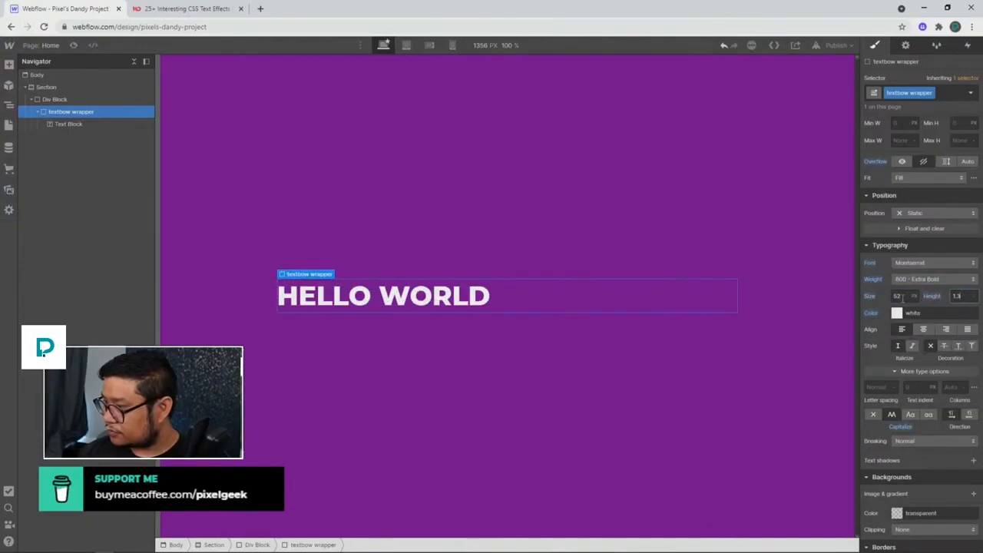
key(Down)
key(Down)
key(Down)
key(Down)
key(Down)
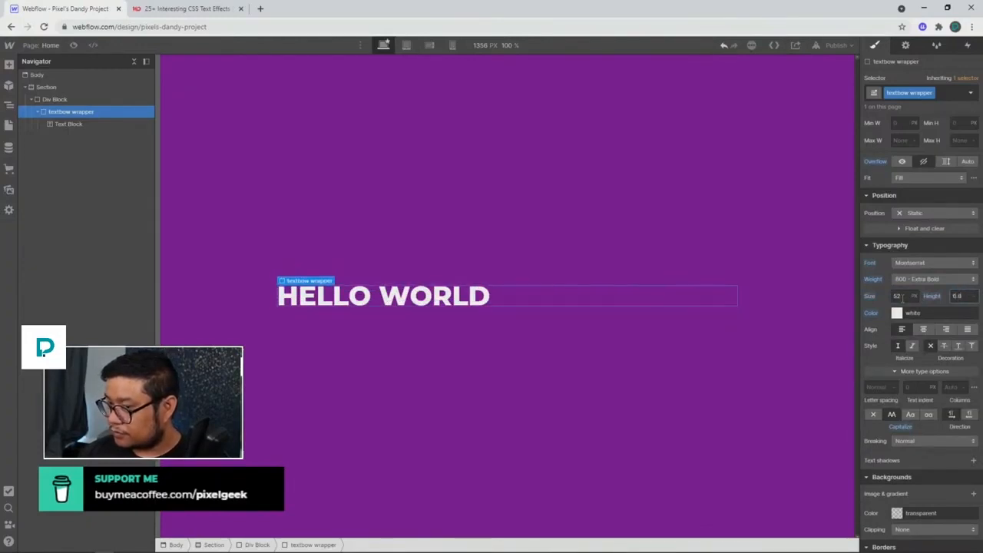
Rename the "textbow wrapper" class to "textbox wrapper".
click(401, 301)
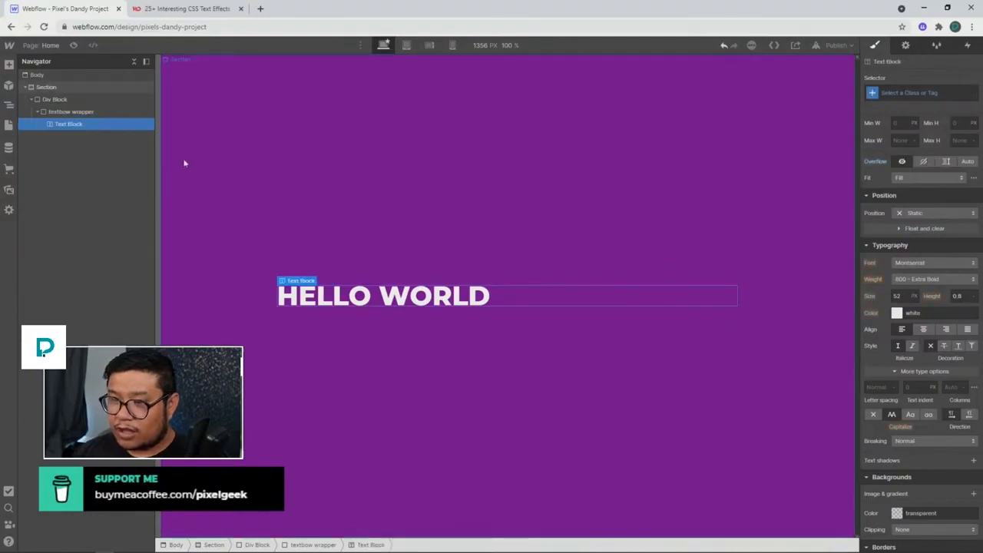
click(89, 114)
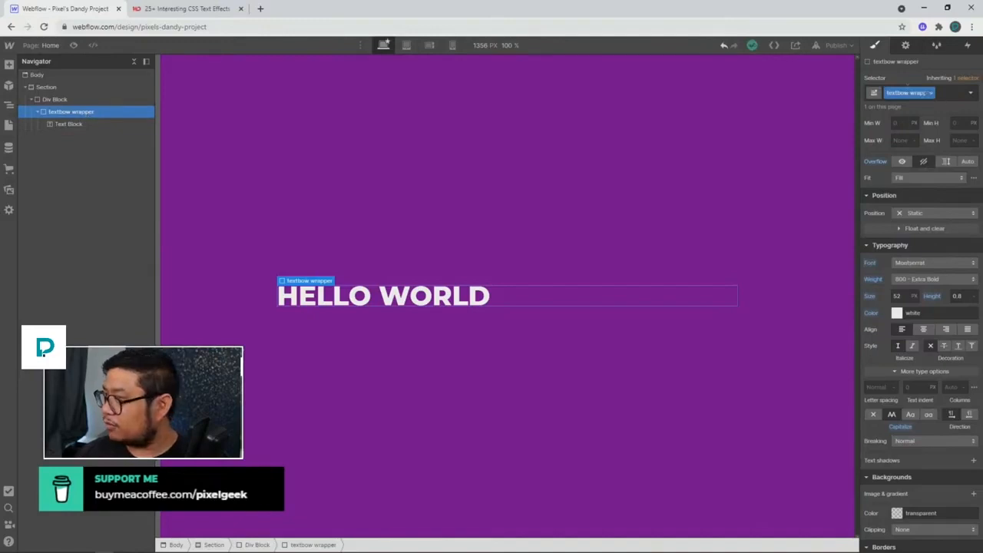
double_click(907, 93)
click(907, 94)
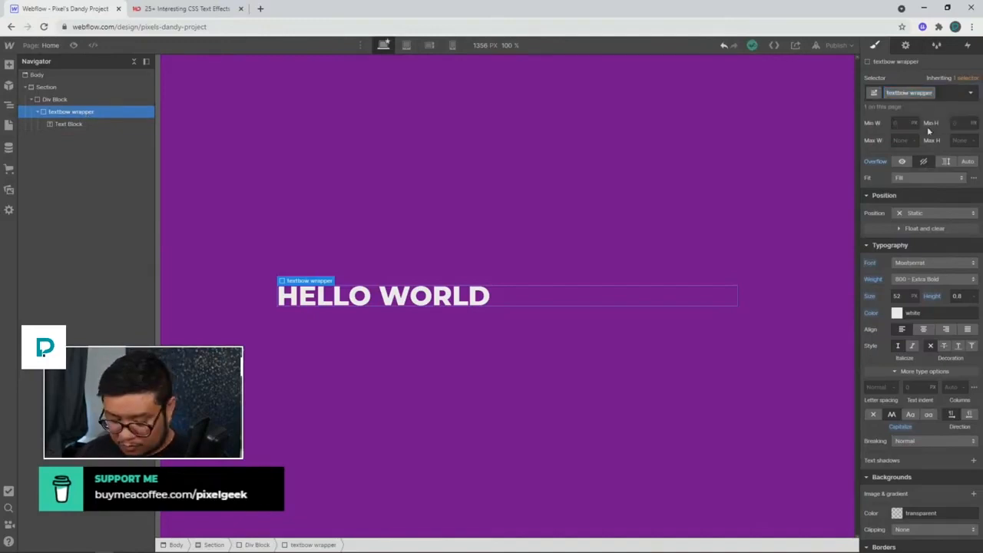
key(ctrl+a)
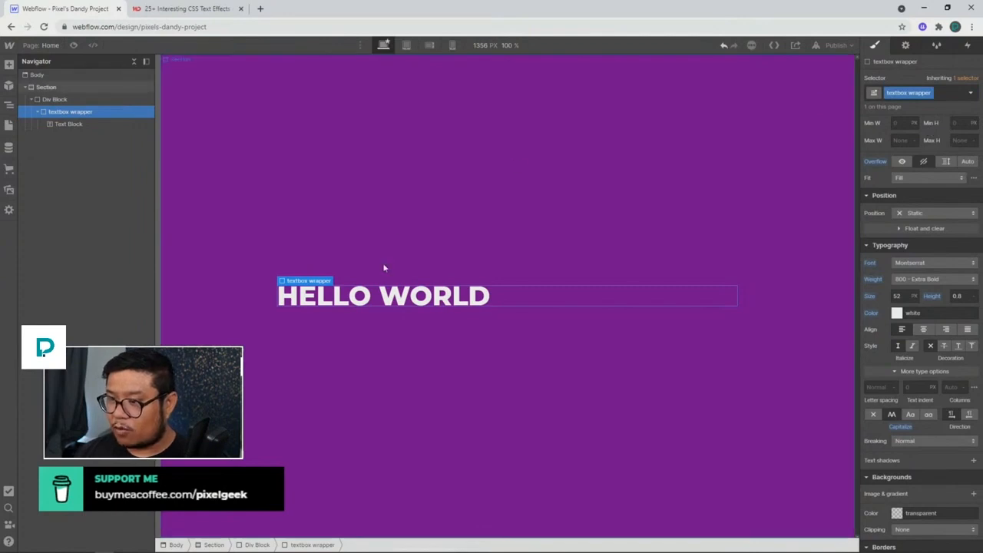
Add a Mouse hover element trigger to the textbox wrapper.
click(370, 297)
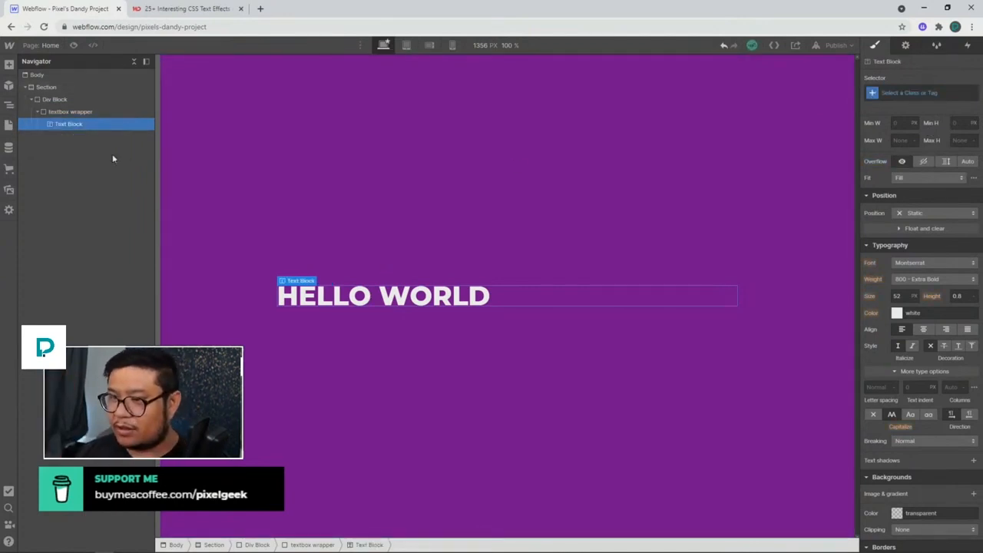
click(75, 113)
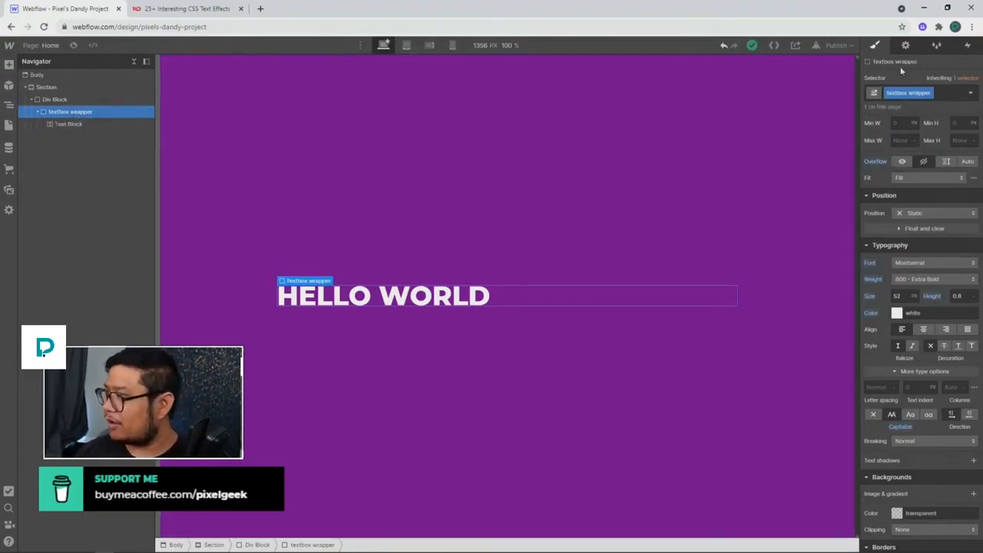
click(968, 46)
click(975, 79)
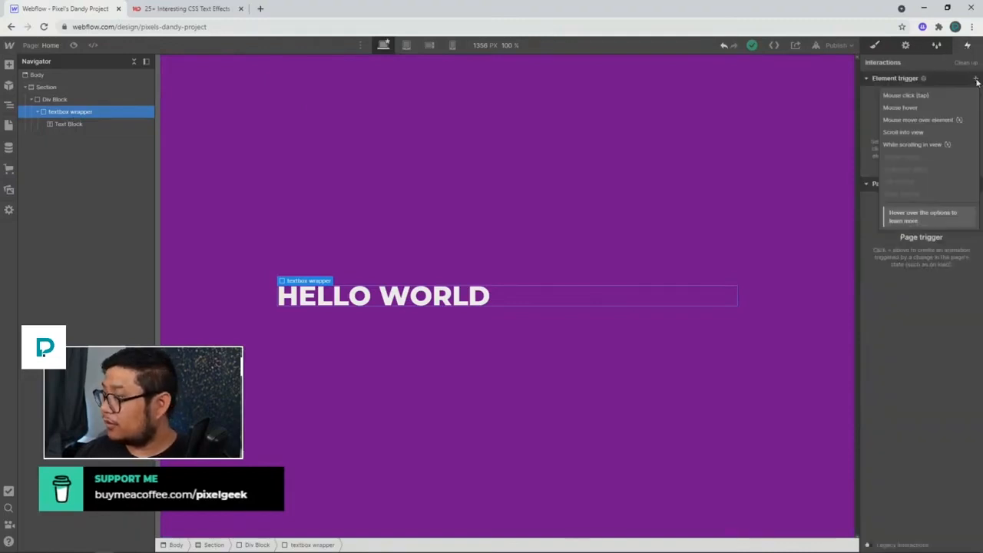
click(906, 106)
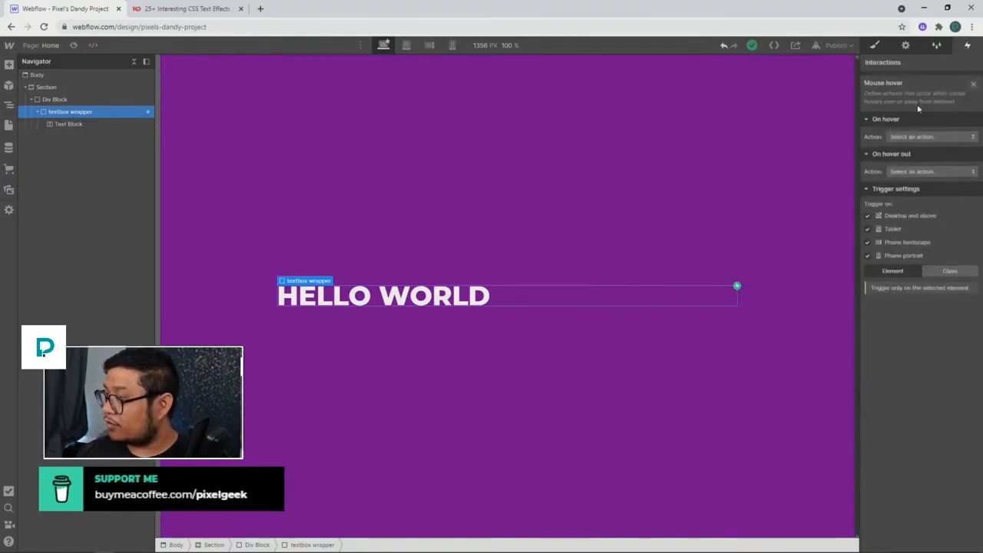
click(912, 134)
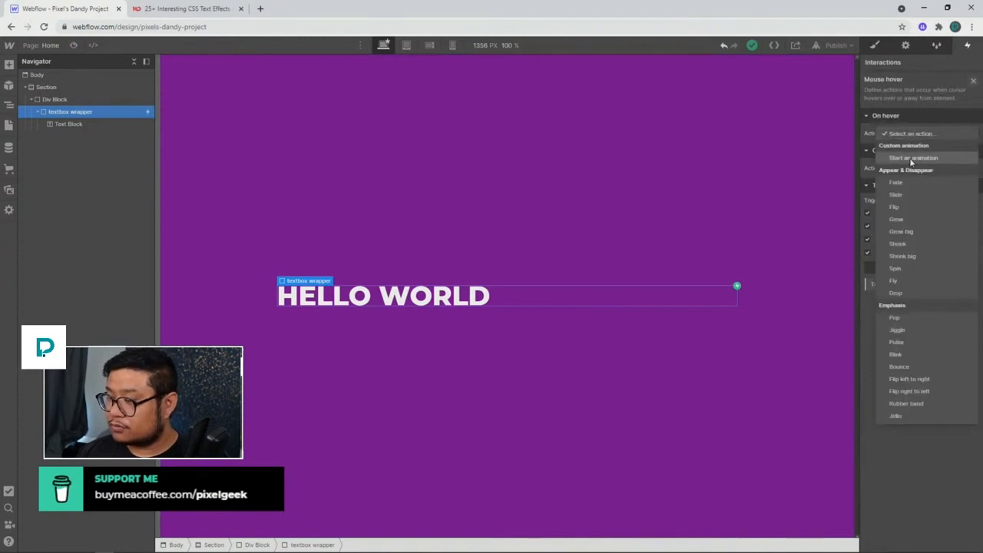
Give the Hello World text block the class "textbox".
click(446, 298)
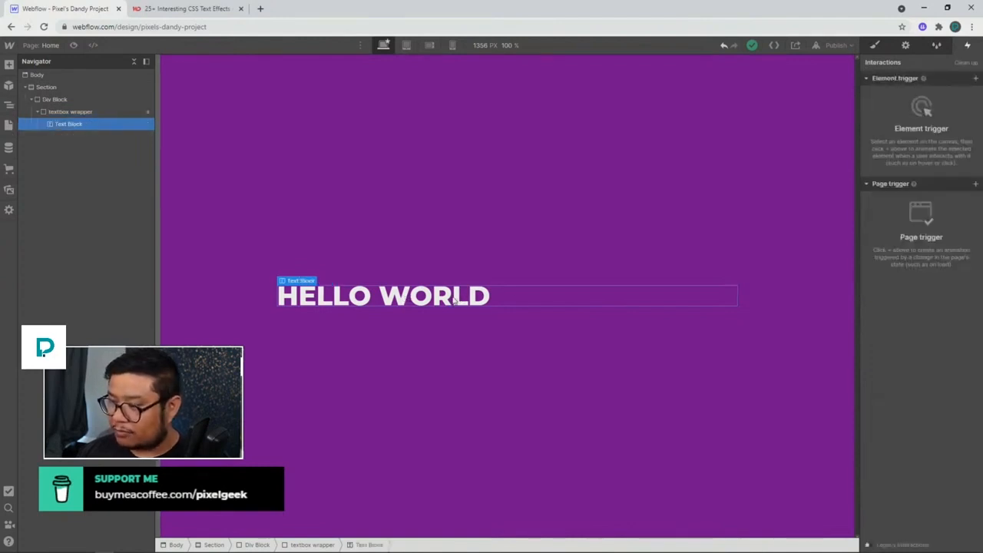
click(875, 45)
click(900, 91)
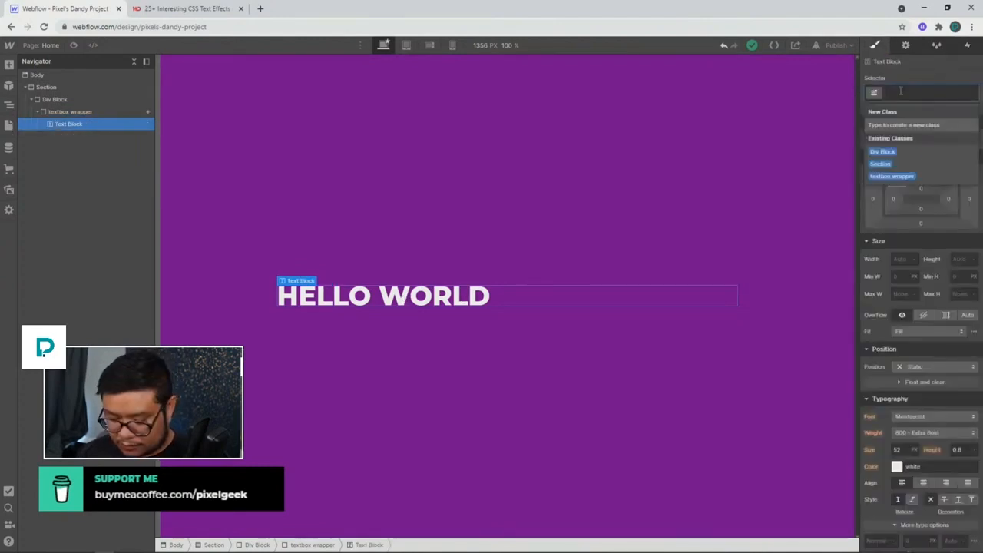
text(textbox)
key(Return)
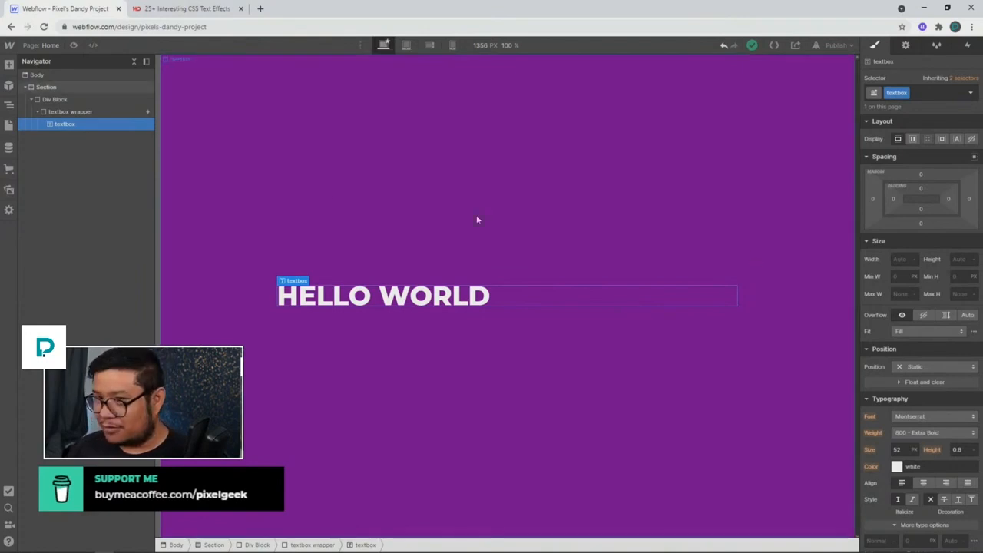
Set the On hover action of the textbox wrapper's Mouse hover trigger to Start an animation.
click(103, 111)
click(964, 51)
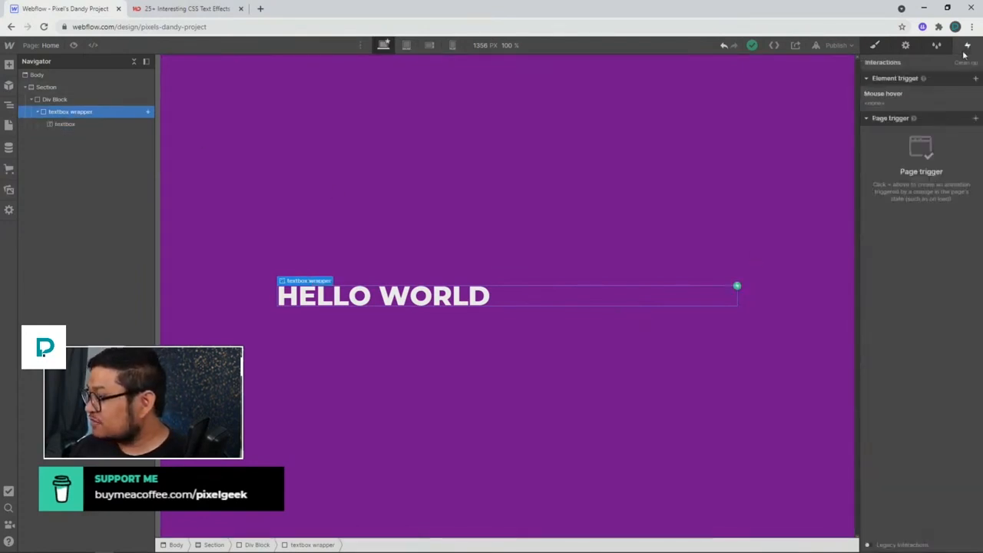
click(881, 102)
click(910, 135)
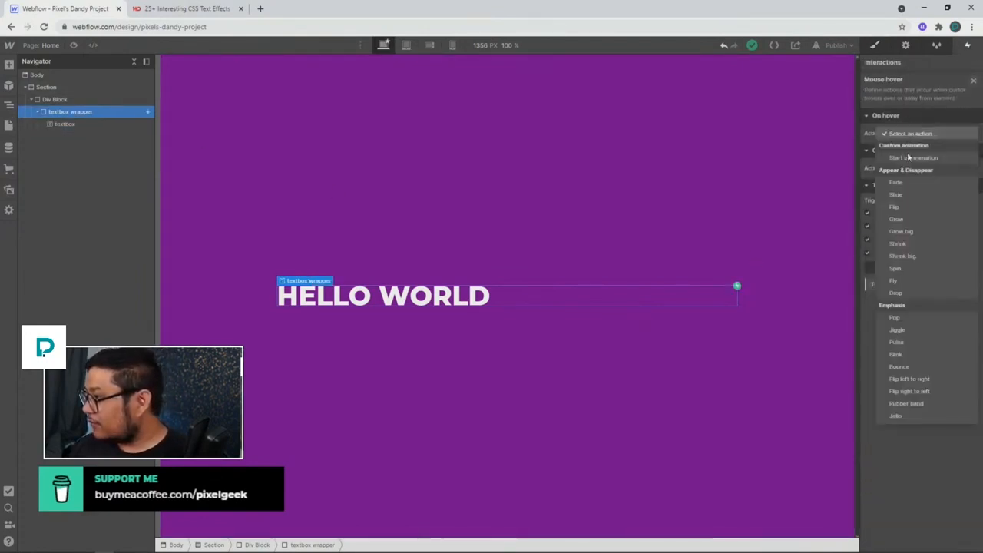
click(912, 157)
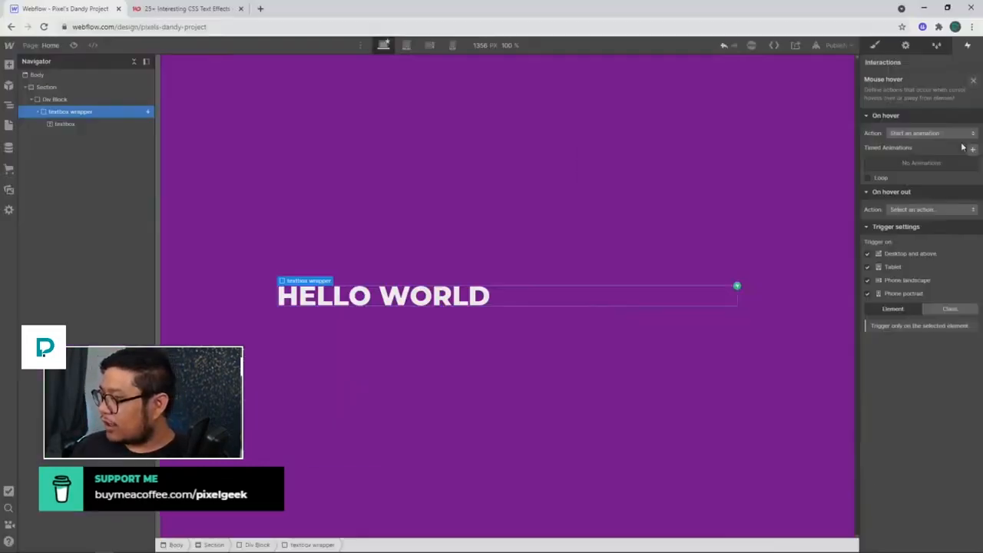
Create a new timed animation for the hover action and name it "textbox hover on".
click(978, 183)
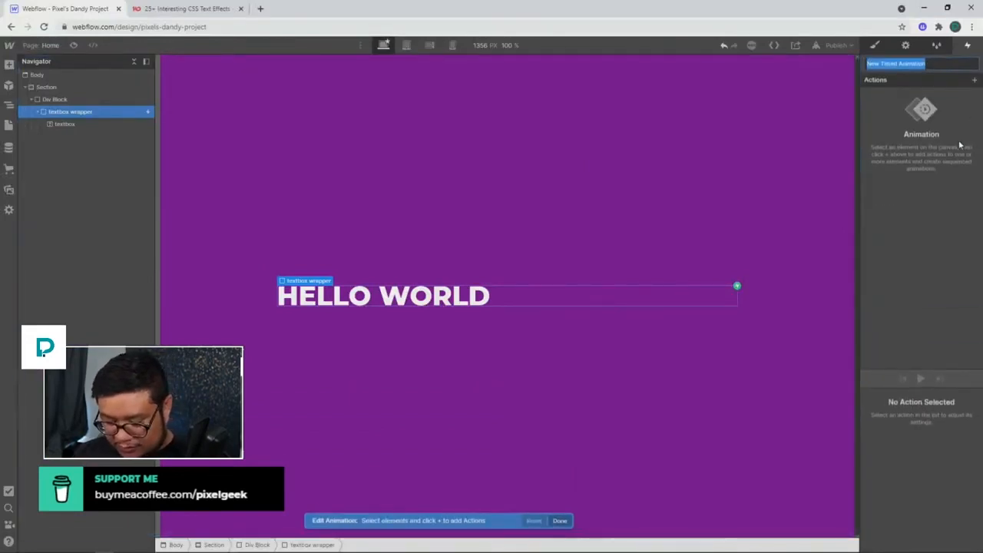
text(textbox)
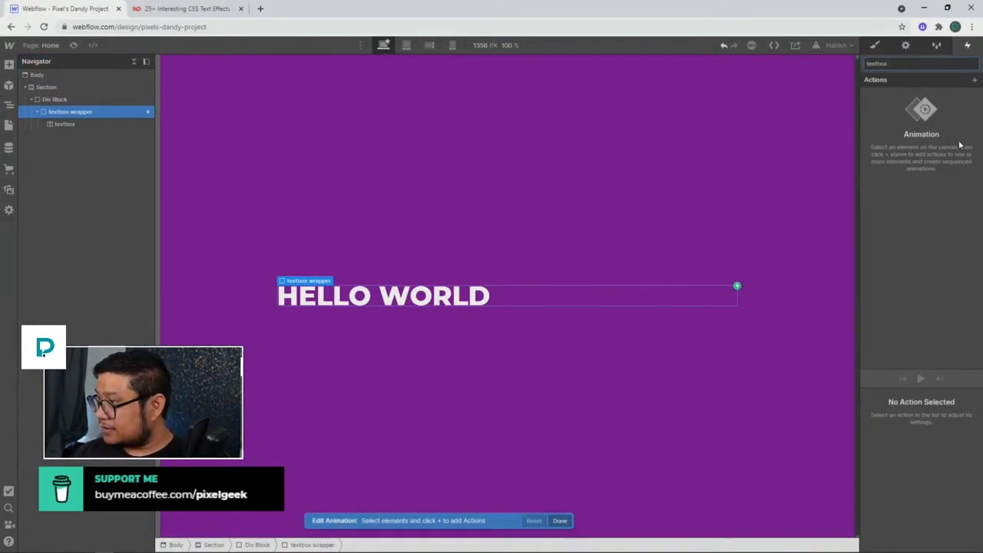
text( hover on)
key(Return)
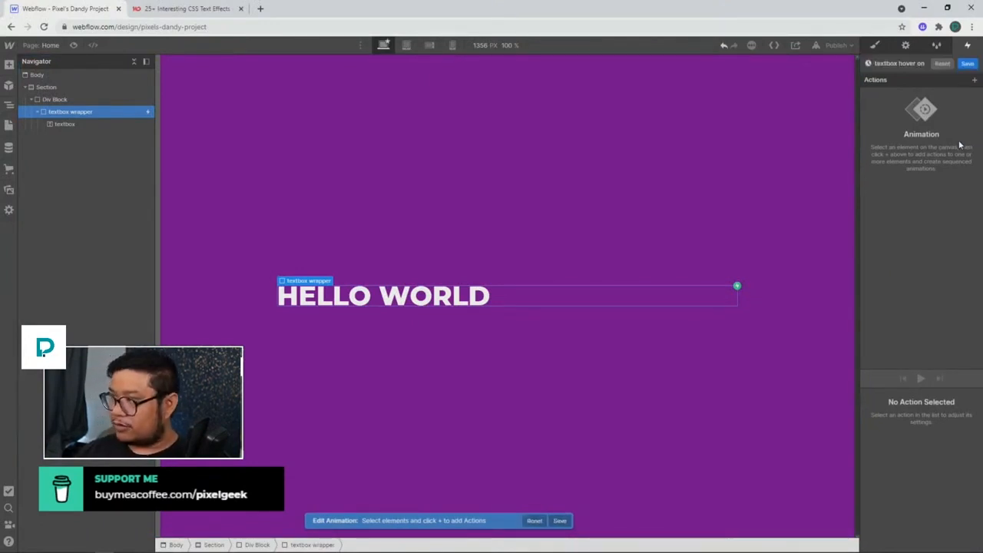
Add a Move action for the textbox to the hover animation and set its easing to Ease.
click(403, 301)
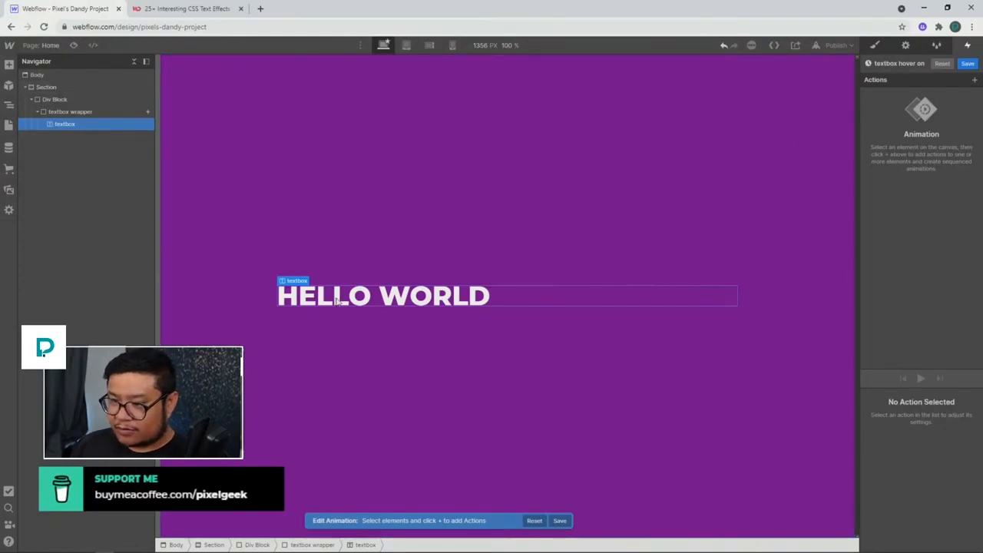
click(974, 80)
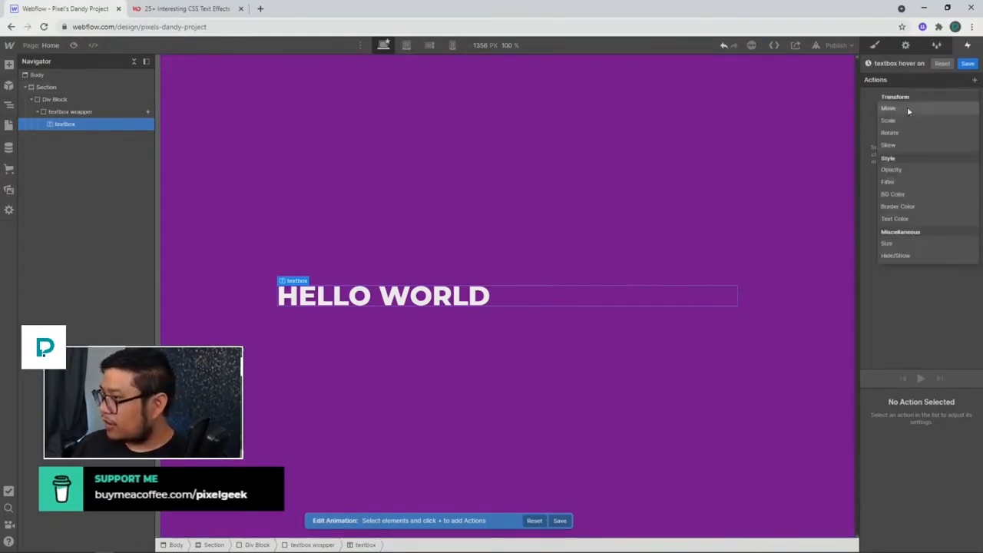
click(907, 107)
scroll(912, 459, down, 2)
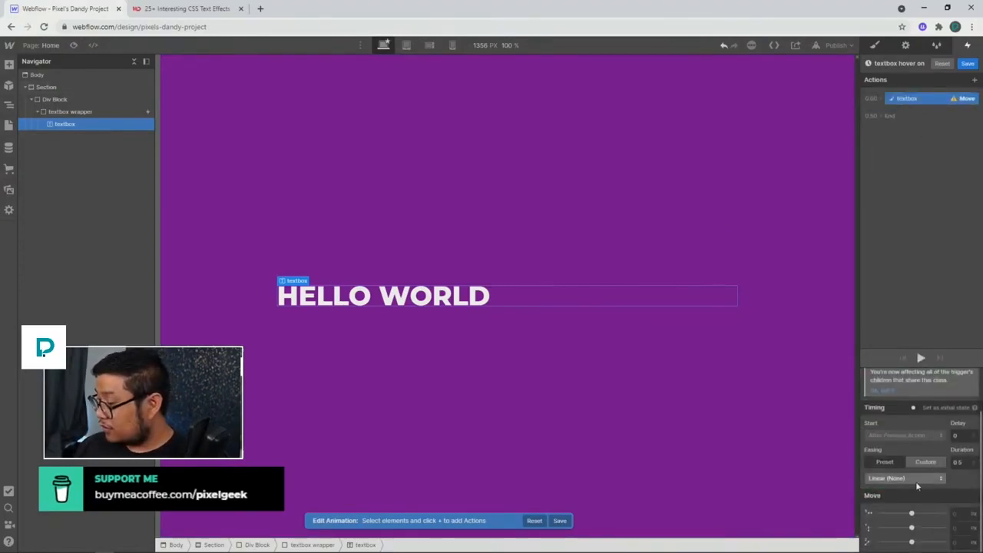
click(911, 477)
click(886, 70)
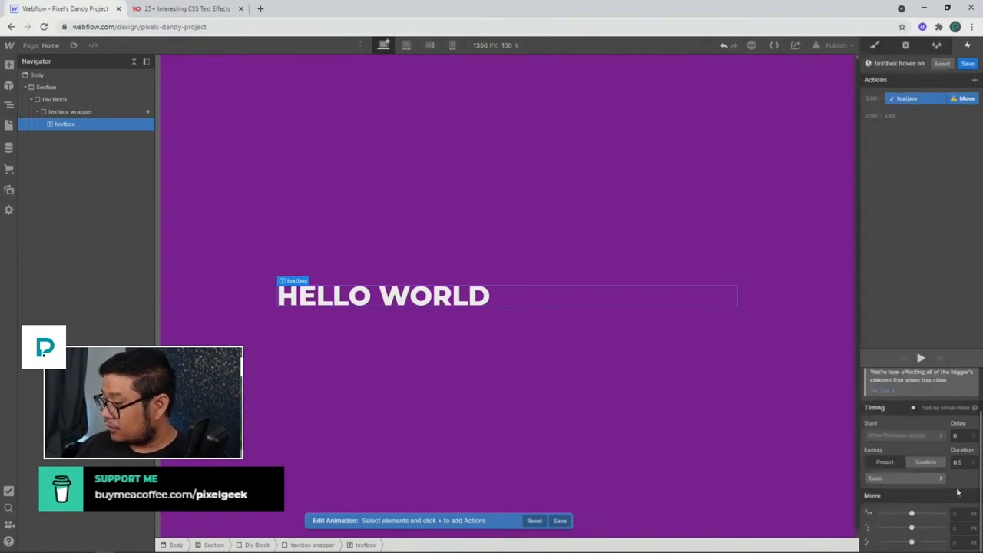
Set the Move action's vertical offset to 100% and save the hover animation.
click(957, 527)
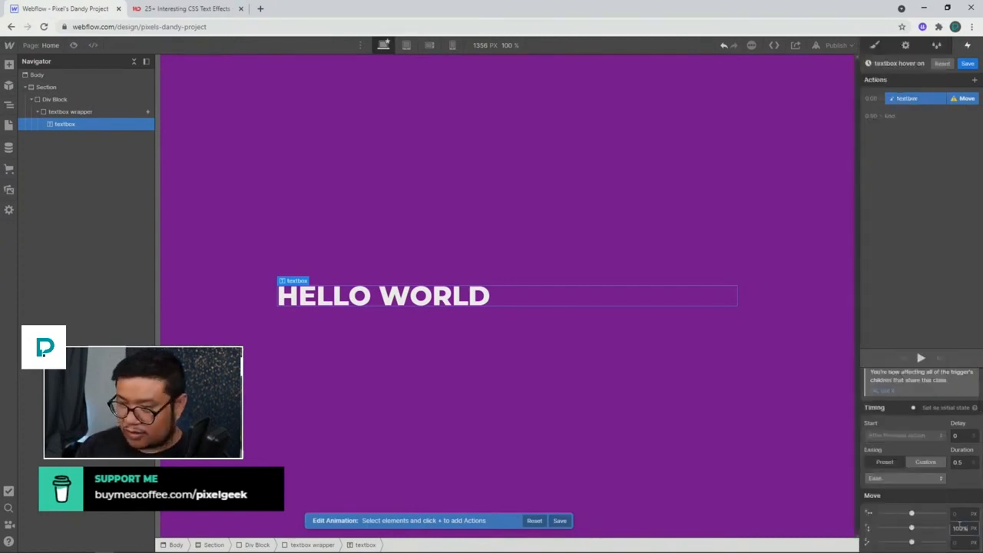
text(100%)
key(Return)
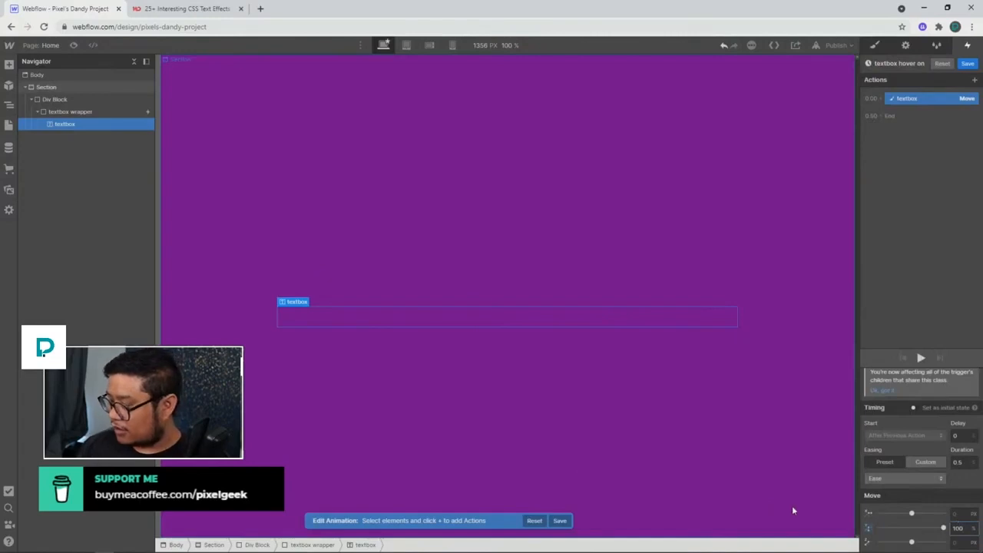
key(BackSpace)
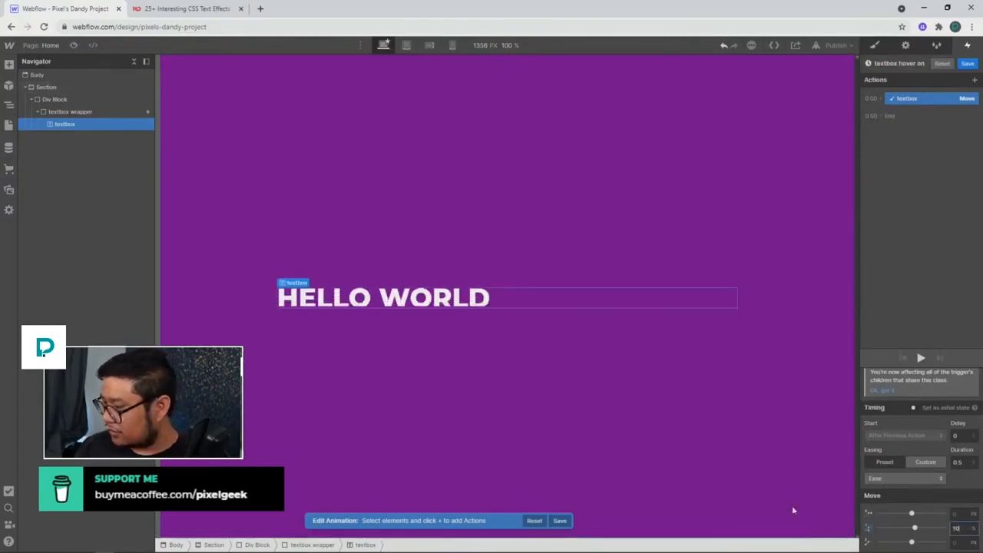
text(0)
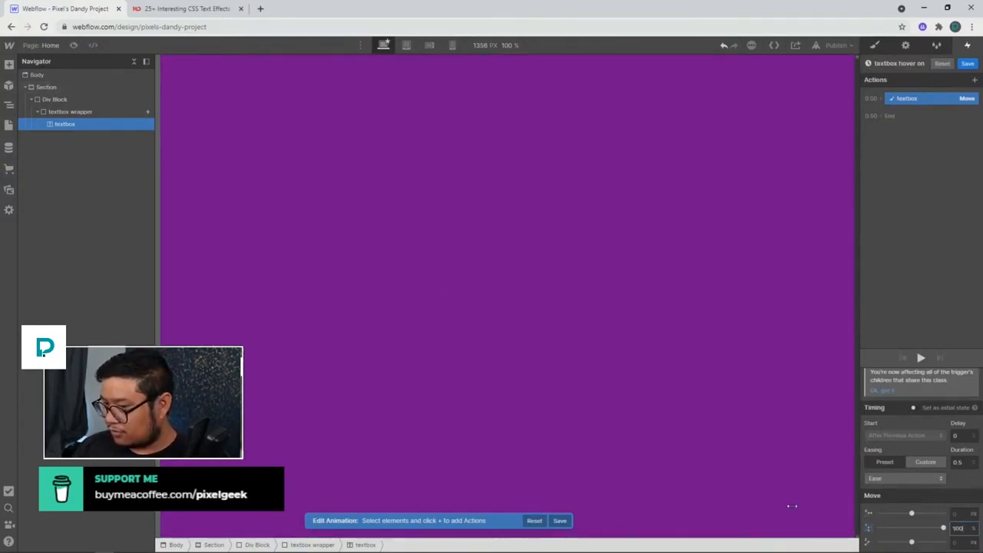
click(969, 63)
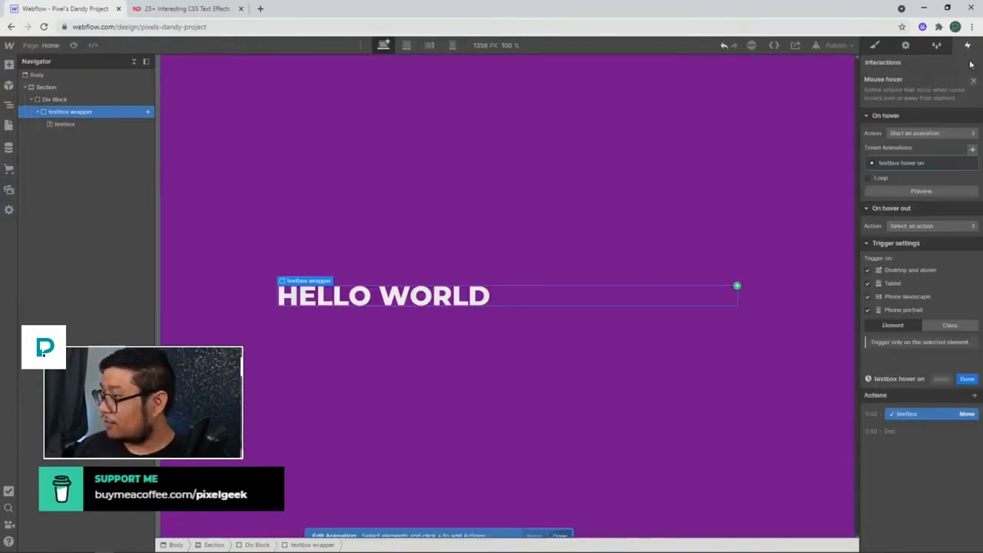
Set the On hover out action to Start an animation and duplicate the "textbox hover on" animation.
click(912, 226)
click(914, 250)
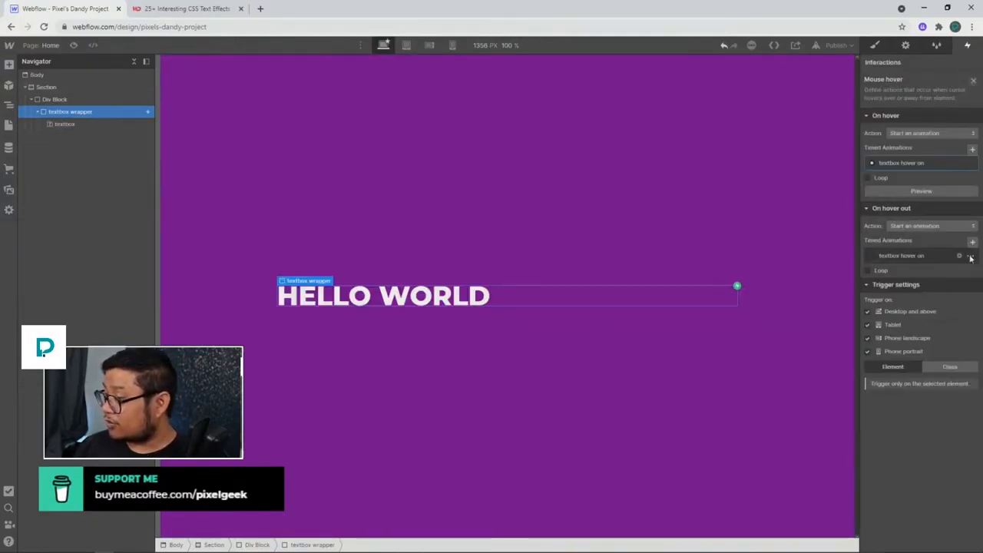
click(970, 258)
click(953, 300)
Rename the duplicated hover-out animation "textbox hover off".
click(911, 285)
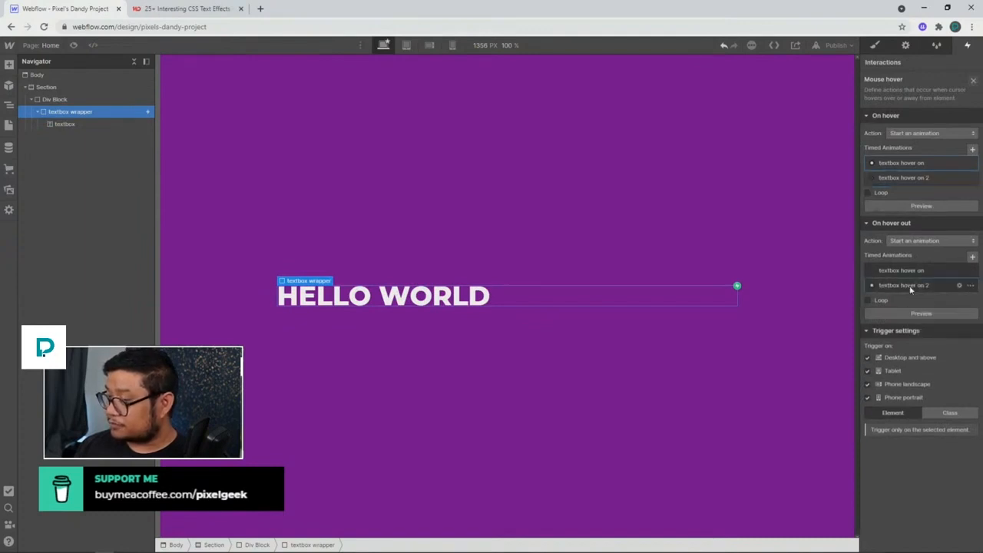
click(909, 285)
click(919, 65)
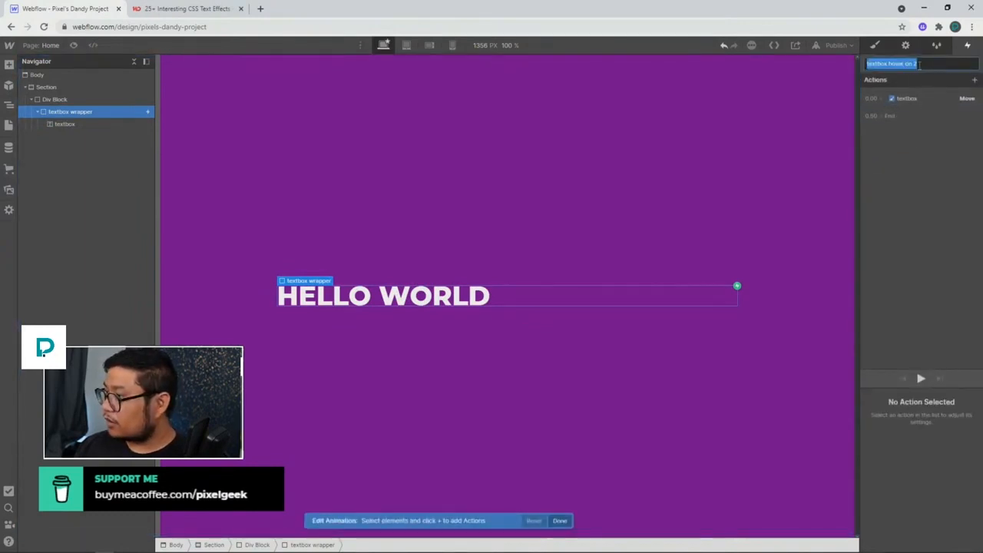
key(BackSpace)
key(BackSpace)
key(BackSpace)
text(ff)
key(Return)
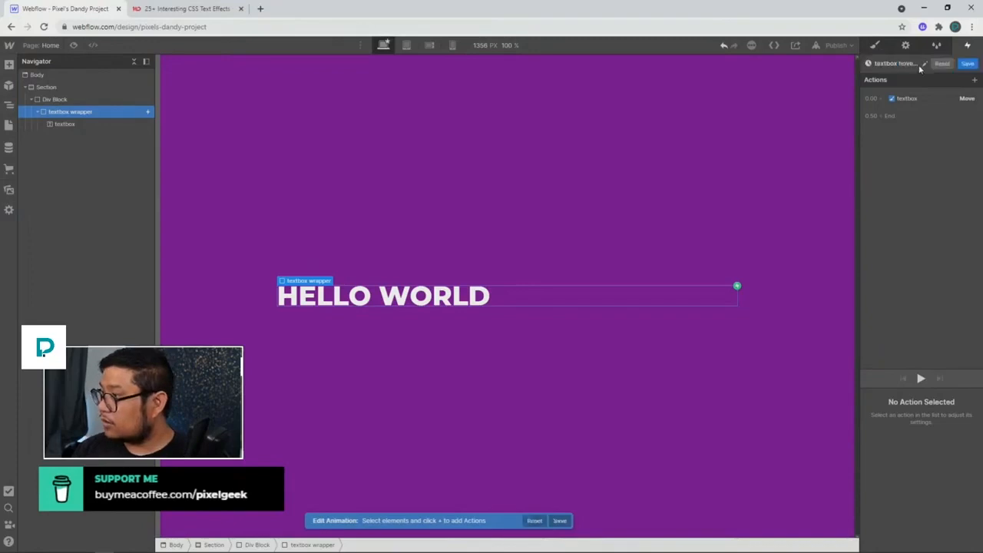
Set the vertical offset of the textbox Move action in "textbox hover off" to 0%.
click(913, 98)
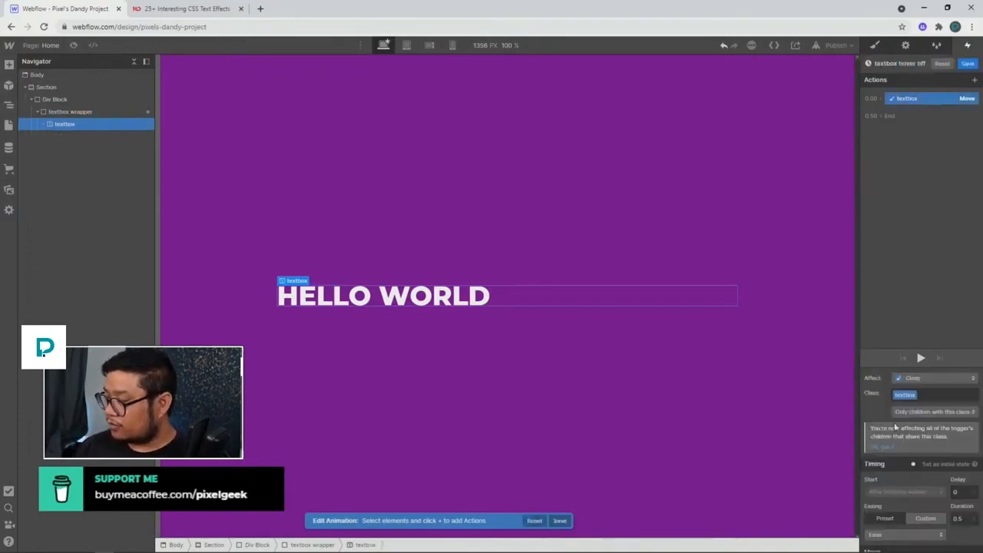
scroll(920, 440, down, 2)
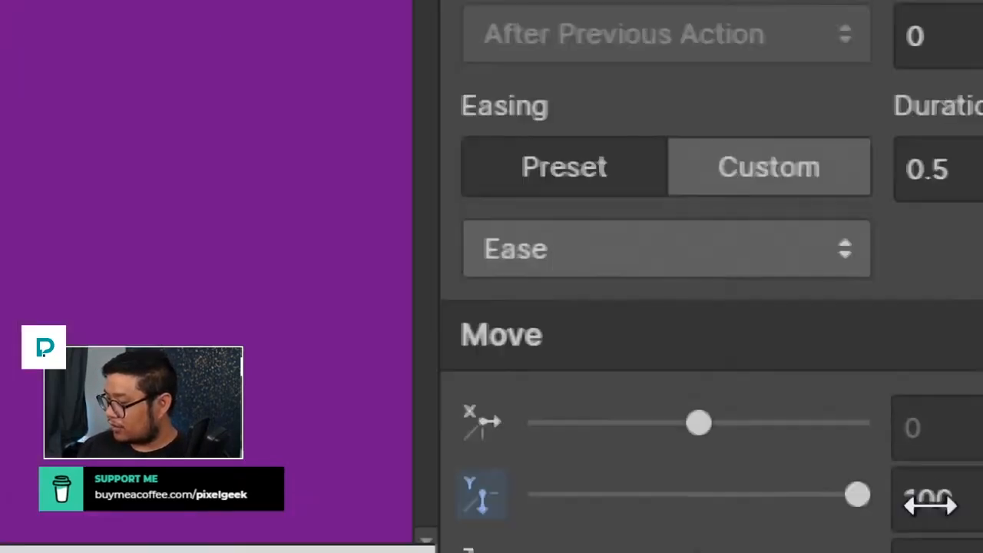
click(958, 527)
text(0)
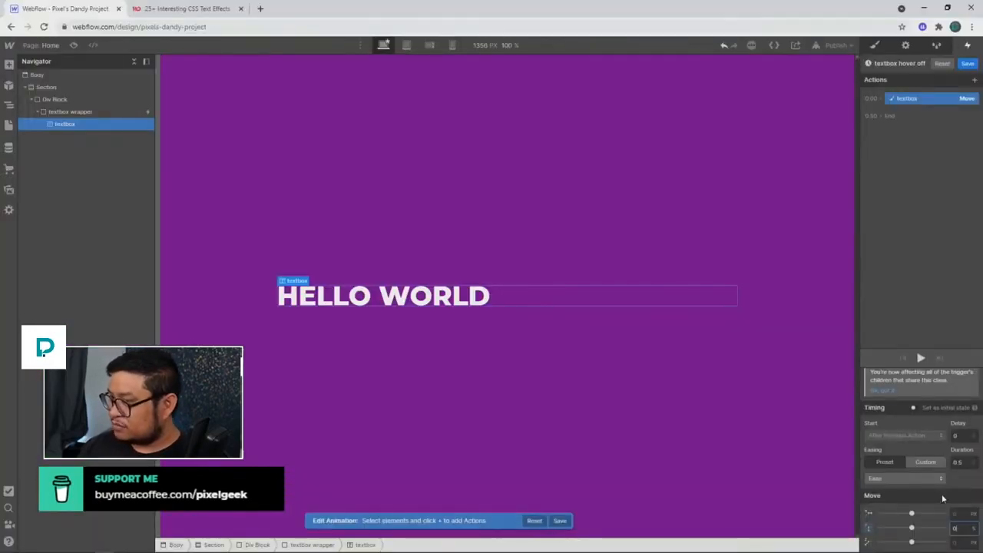
click(575, 231)
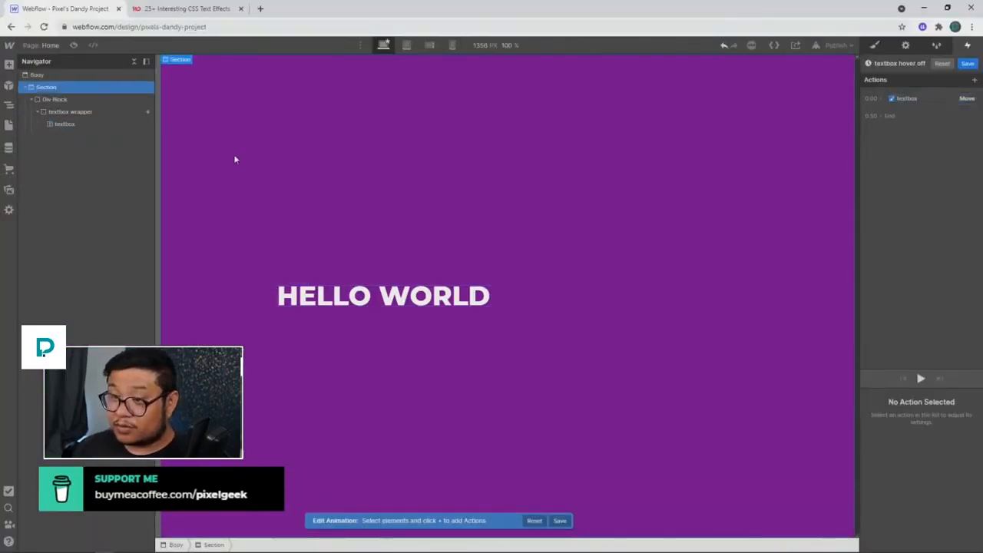
Preview the hover effect on the page, exit the preview and save the "textbox hover off" animation.
click(73, 45)
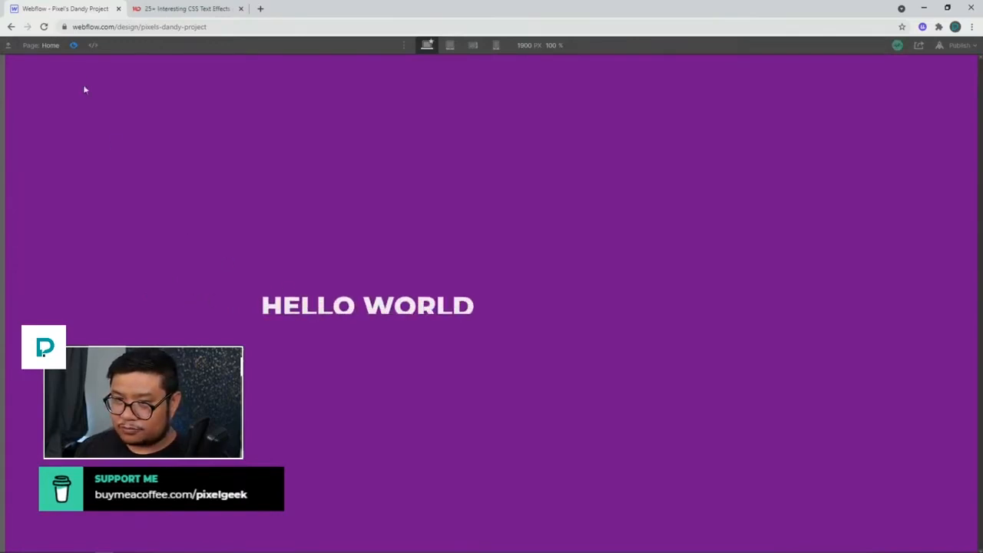
click(73, 44)
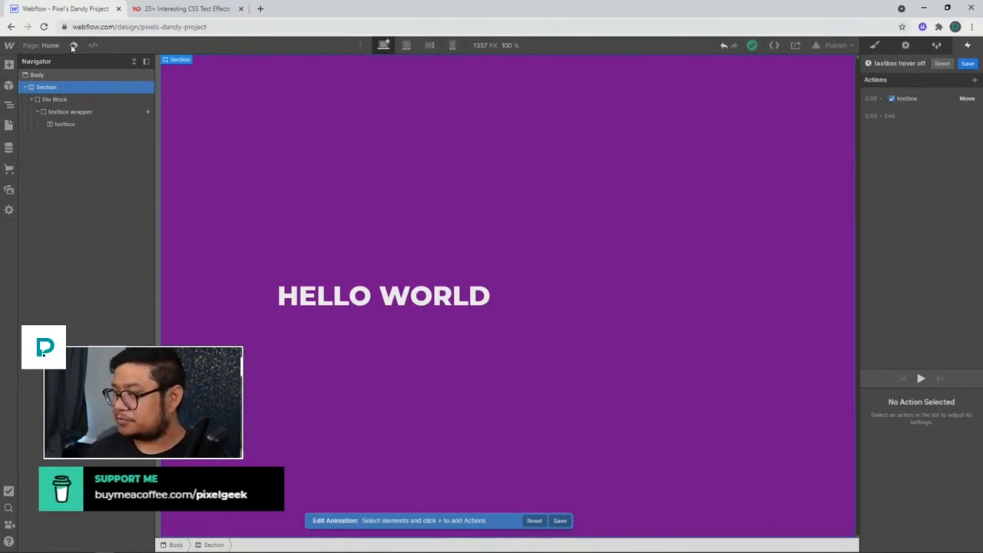
click(968, 64)
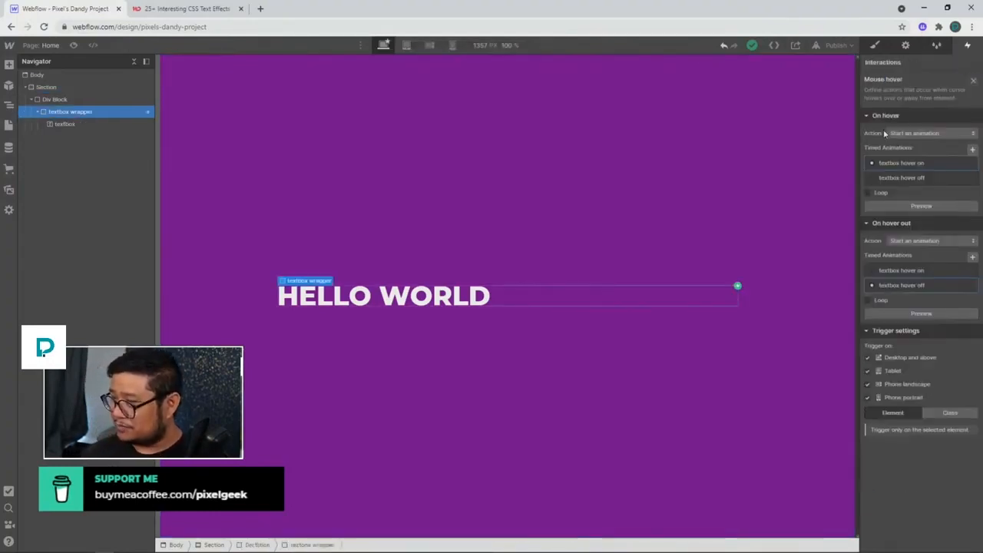
Duplicate the textbox wrapper inside the div block and preview the hover effect on both text lines.
click(476, 234)
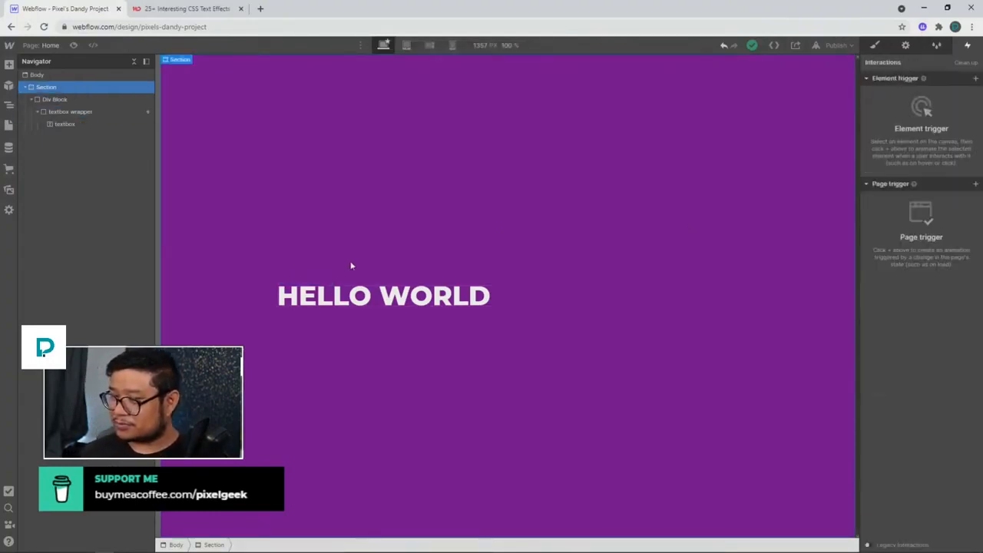
click(72, 112)
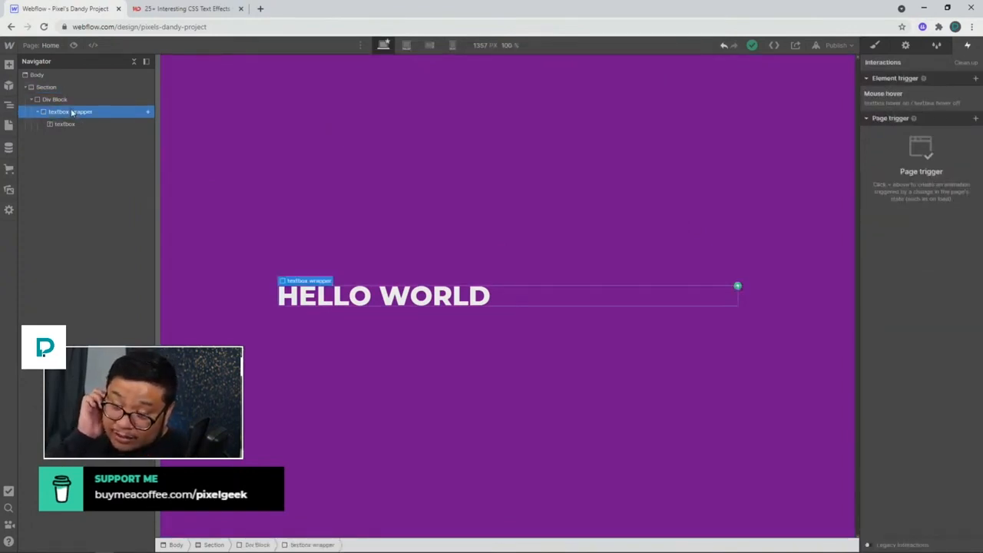
key(ctrl+d)
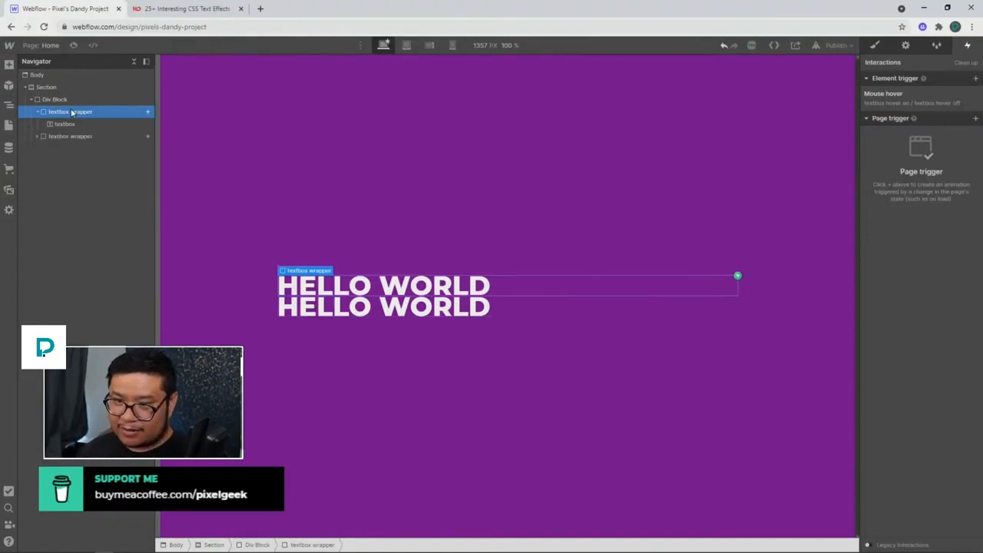
click(75, 45)
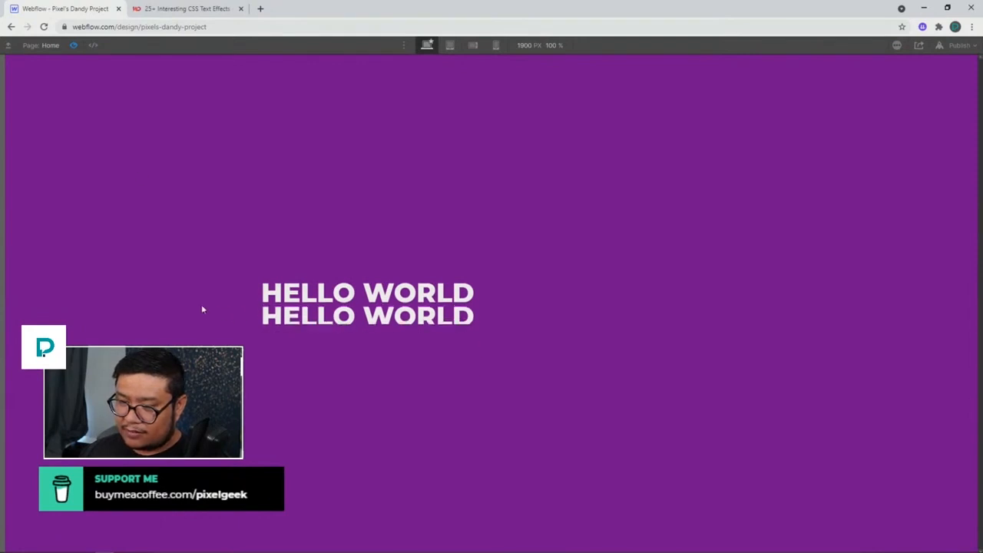
click(74, 45)
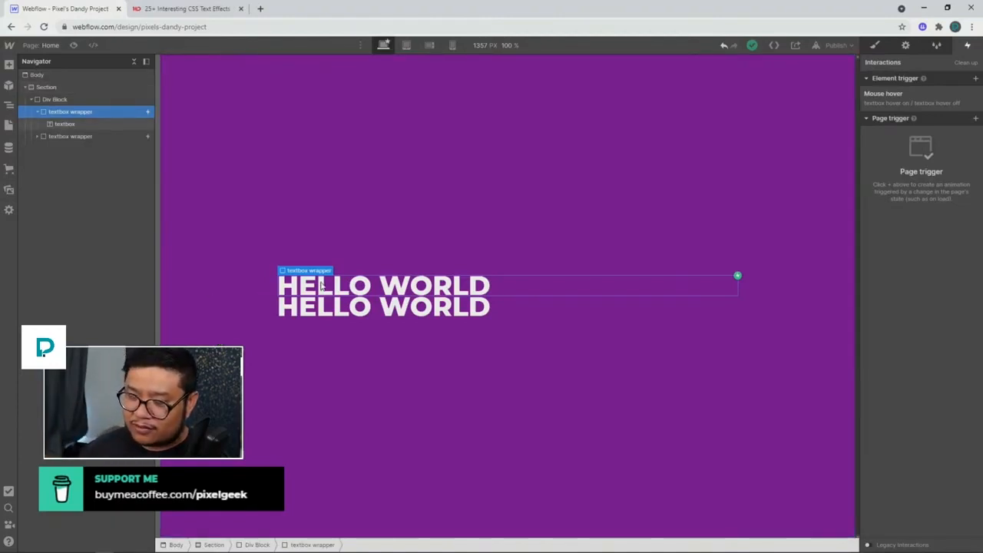
Add a Move transform to the textbox class, try a vertical offset of -100% and undo that offset.
click(331, 308)
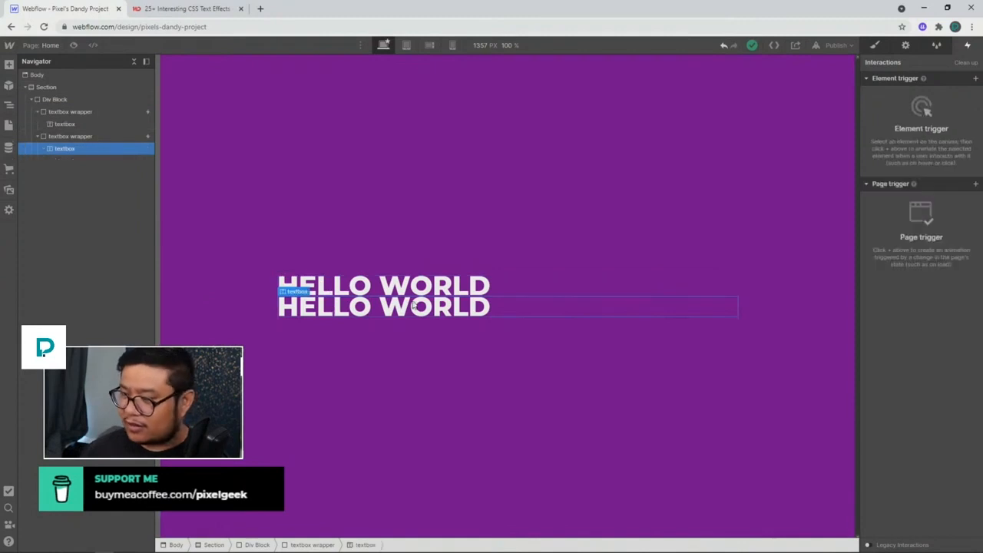
click(875, 45)
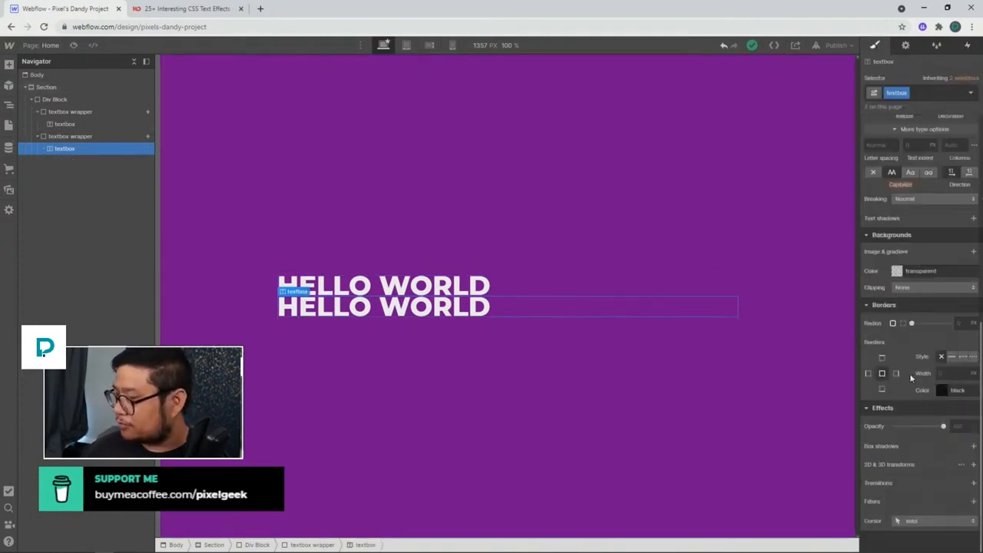
click(974, 464)
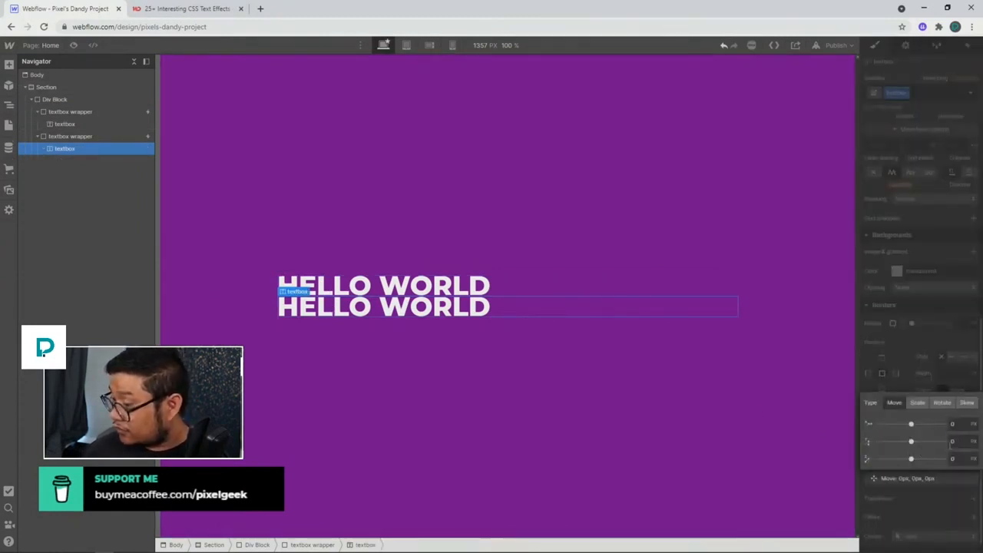
click(953, 441)
key(Return)
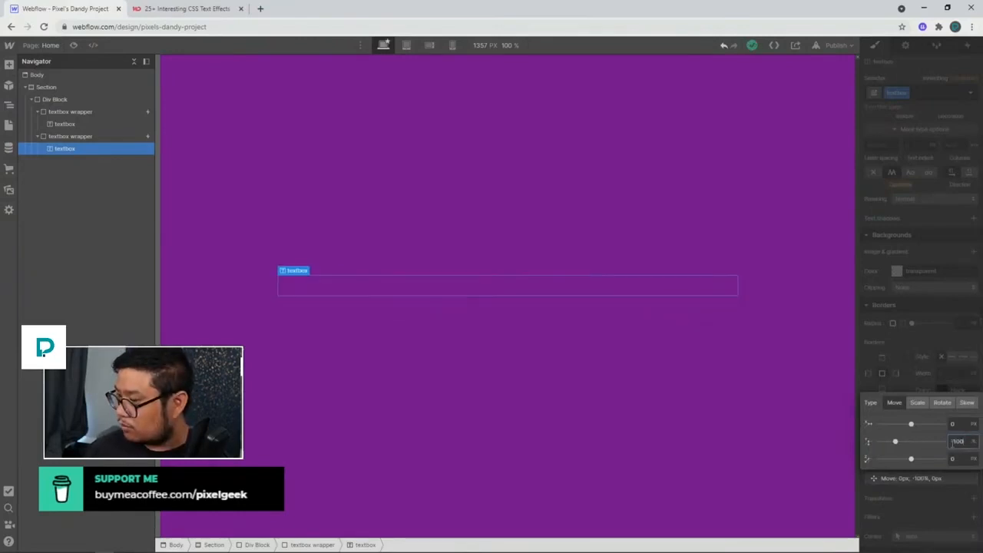
click(931, 356)
key(ctrl+z)
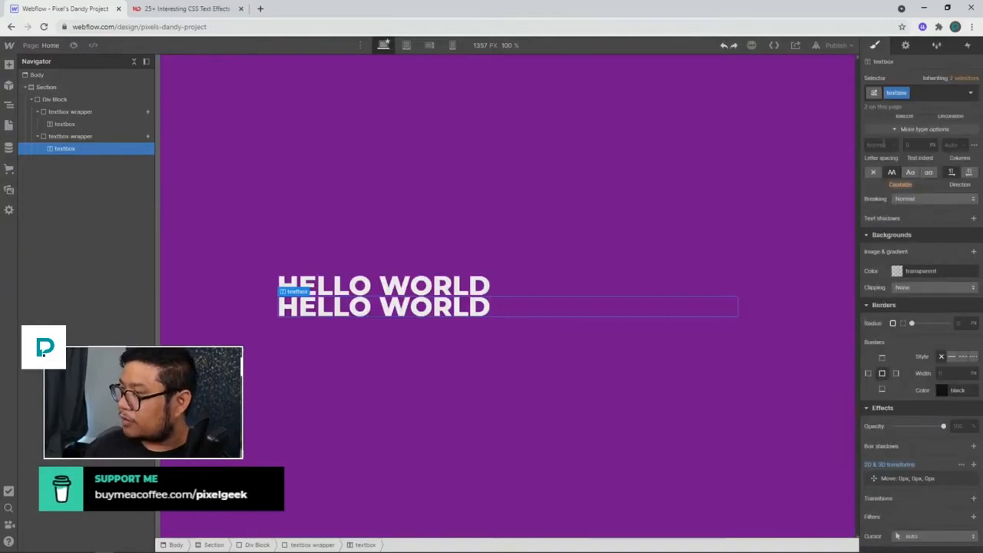
Add the combo class "1" to the first textbox and the combo class "2" to the second textbox.
click(73, 125)
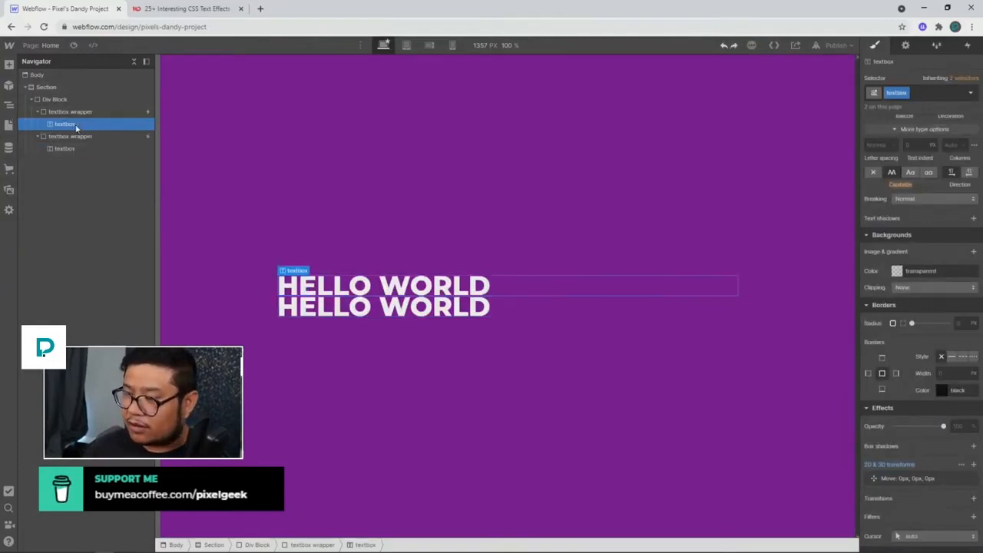
click(937, 92)
text(1)
key(Return)
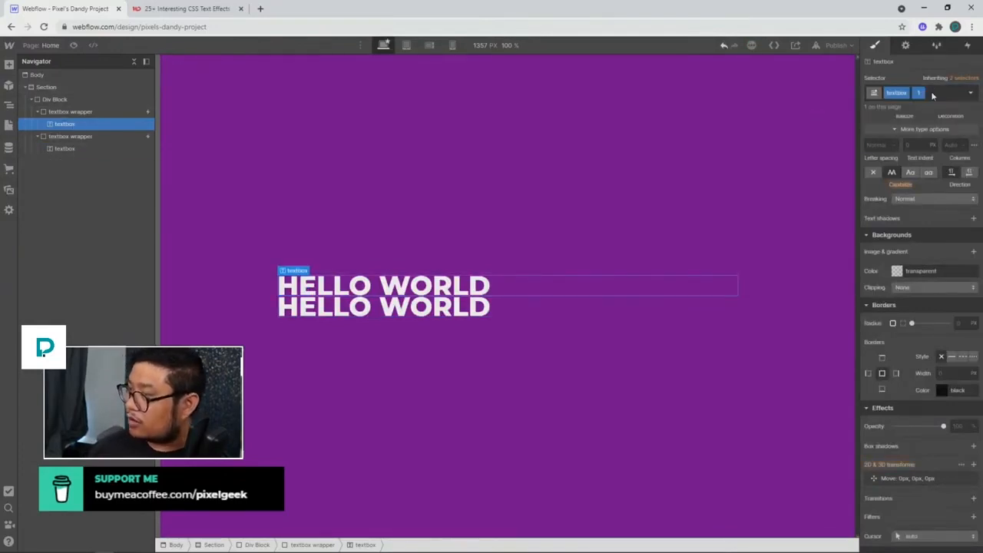
click(93, 149)
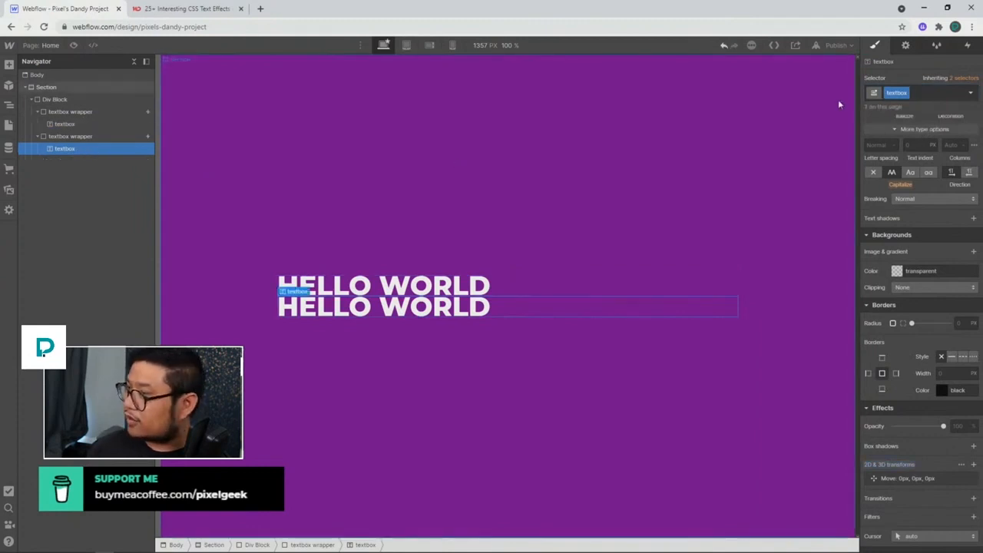
click(922, 90)
text(1)
key(Return)
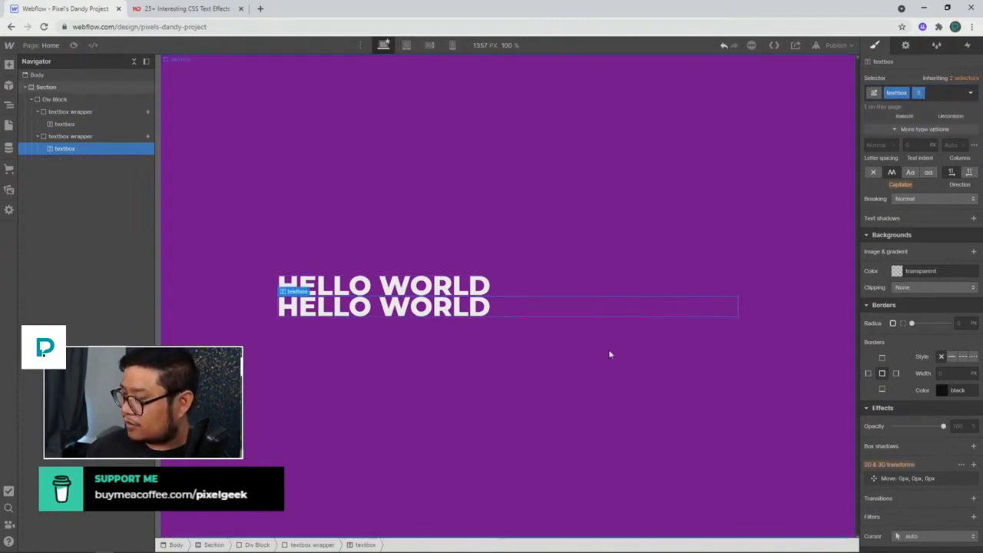
Try a vertical Move offset of -100% on the second textbox.
click(914, 478)
click(961, 442)
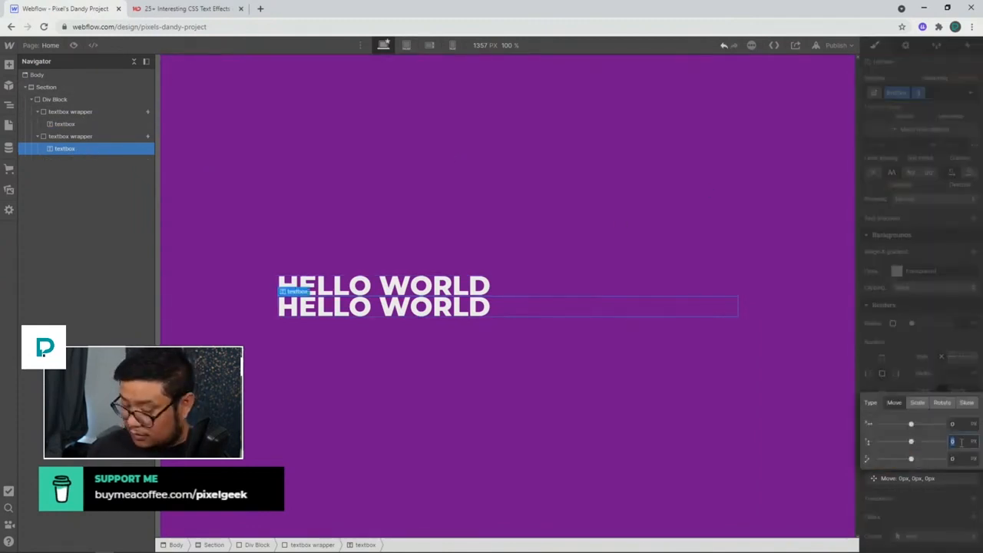
text(-100%)
key(Return)
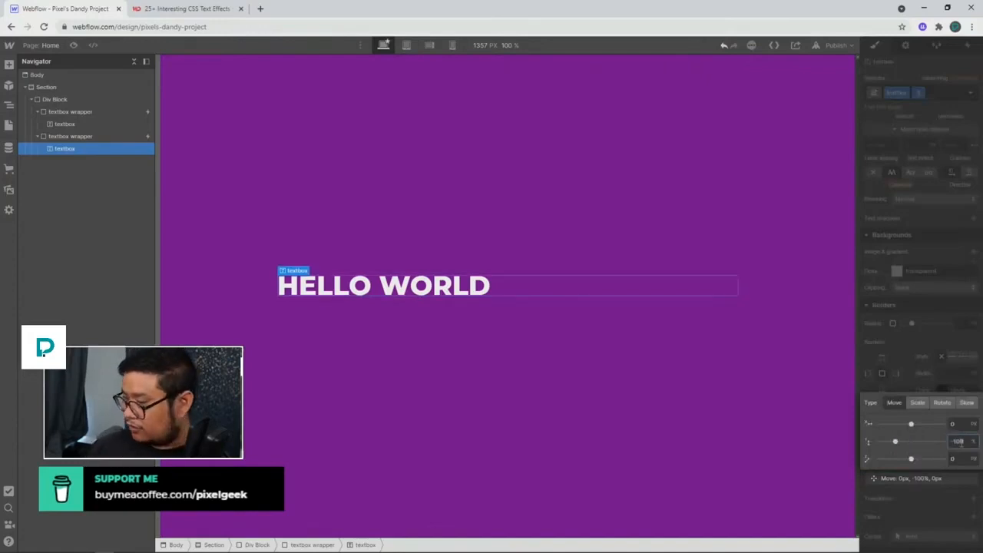
click(920, 343)
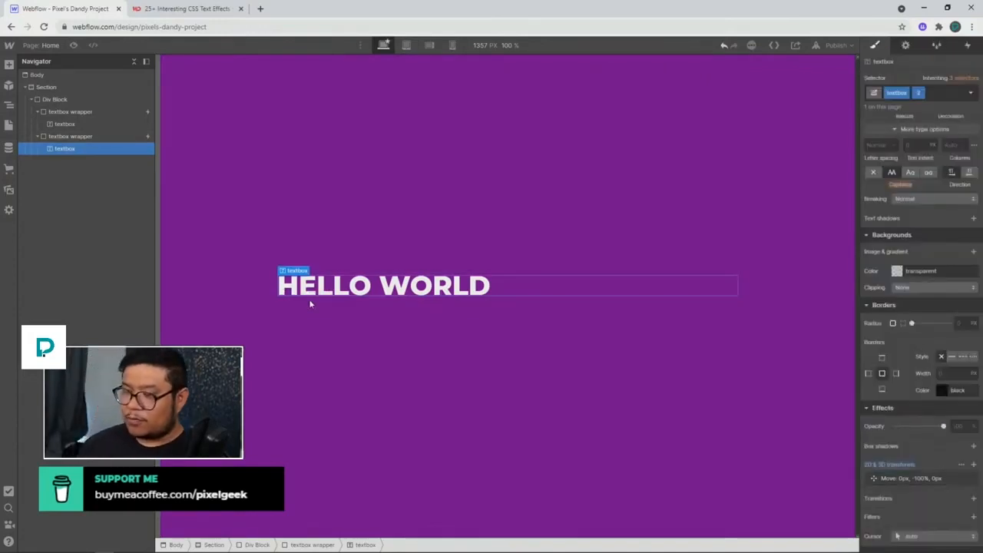
Compare the two textboxes and raise the second textbox's vertical Move offset gradually to 0%.
click(76, 114)
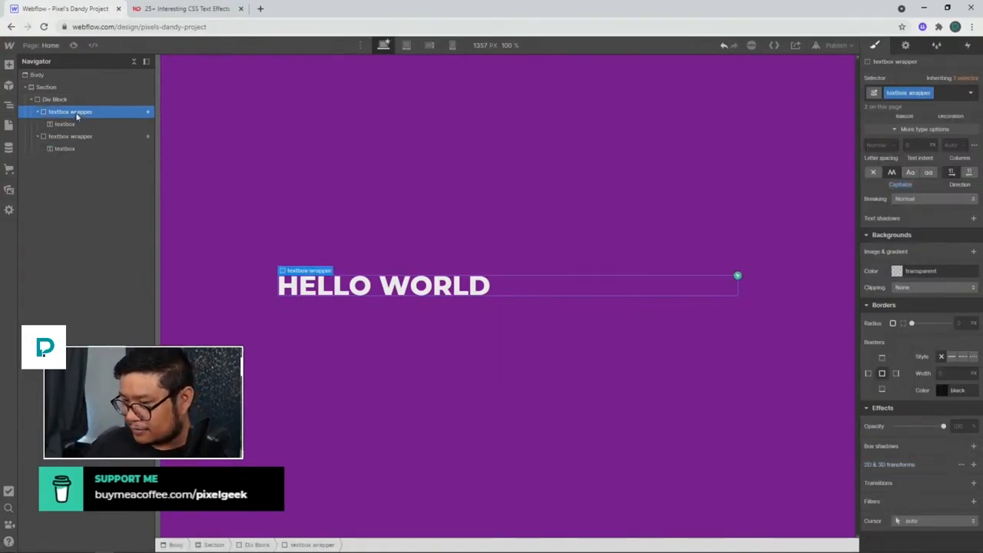
click(71, 126)
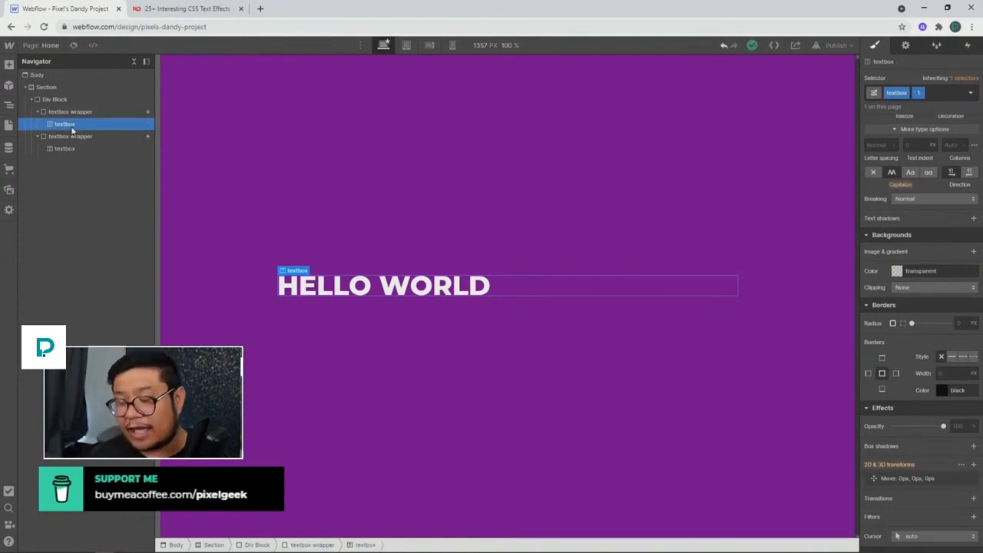
click(65, 148)
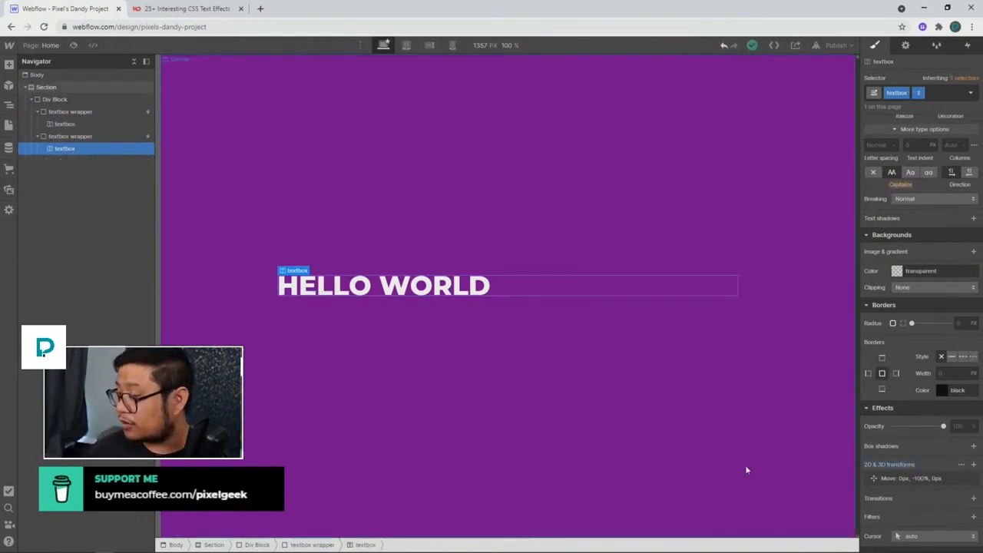
click(898, 477)
click(957, 441)
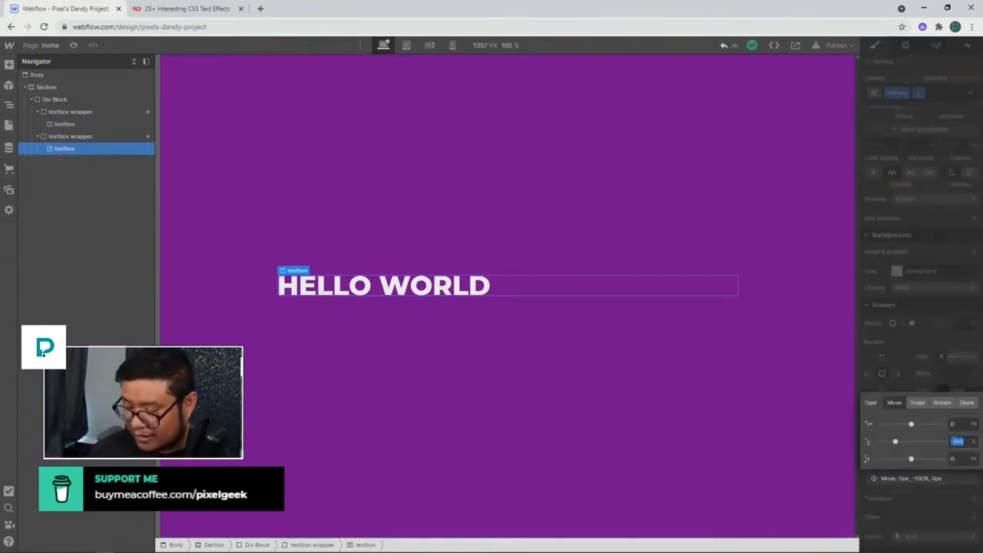
text(-70)
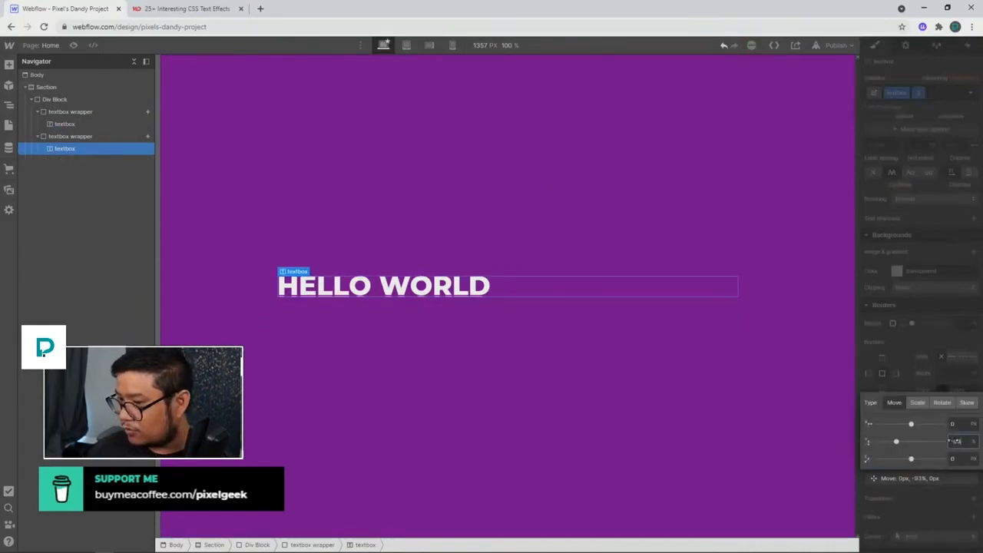
key(shift+Up)
key(shift+Up)
key(shift+Up)
key(shift+Up)
key(shift+Up)
key(shift+Up)
key(shift+Up)
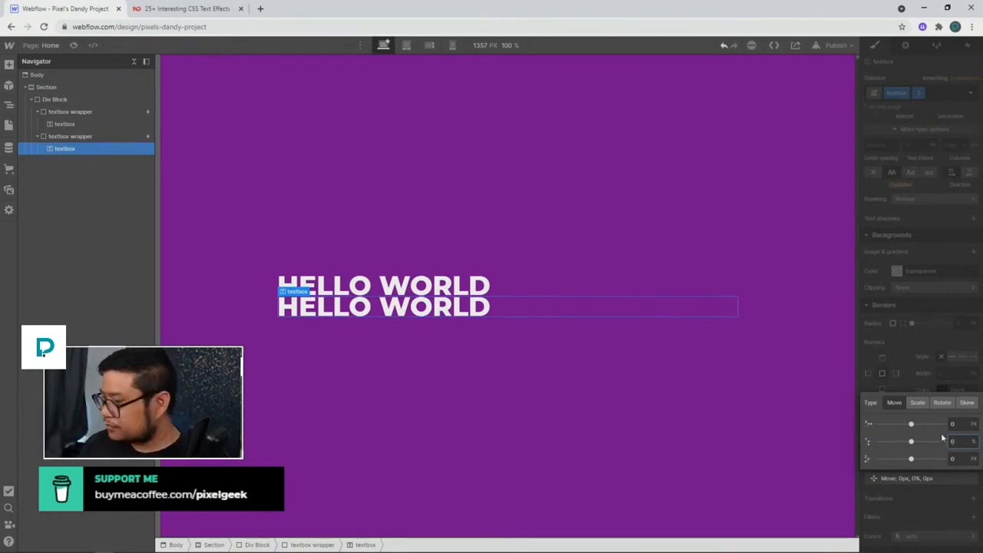
click(906, 340)
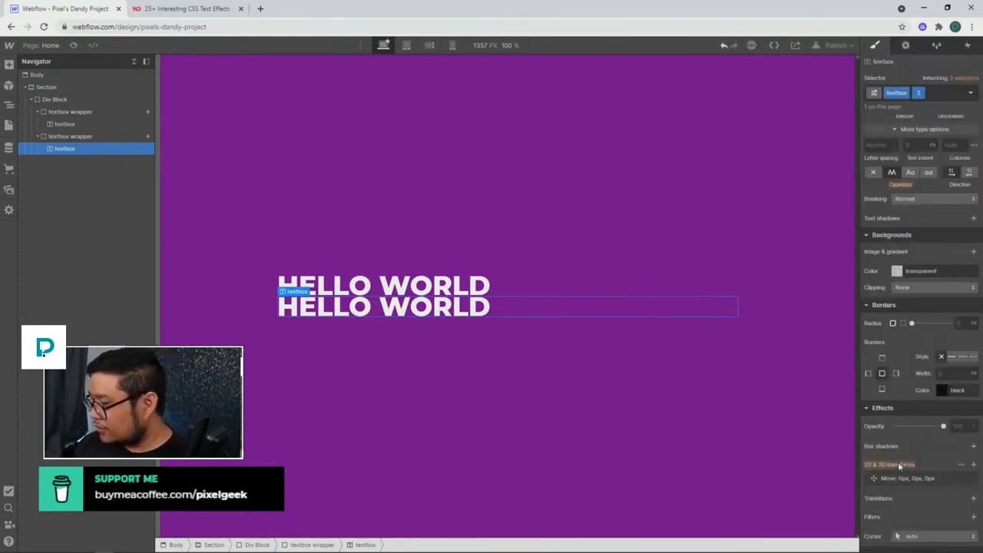
Remove the Move transform from the base textbox class.
click(955, 78)
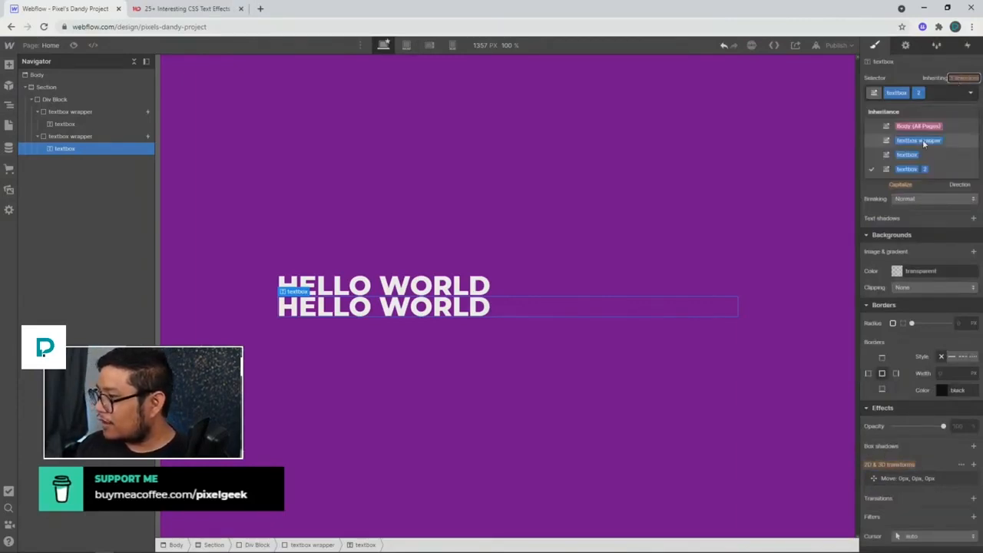
click(919, 168)
alt+click(885, 466)
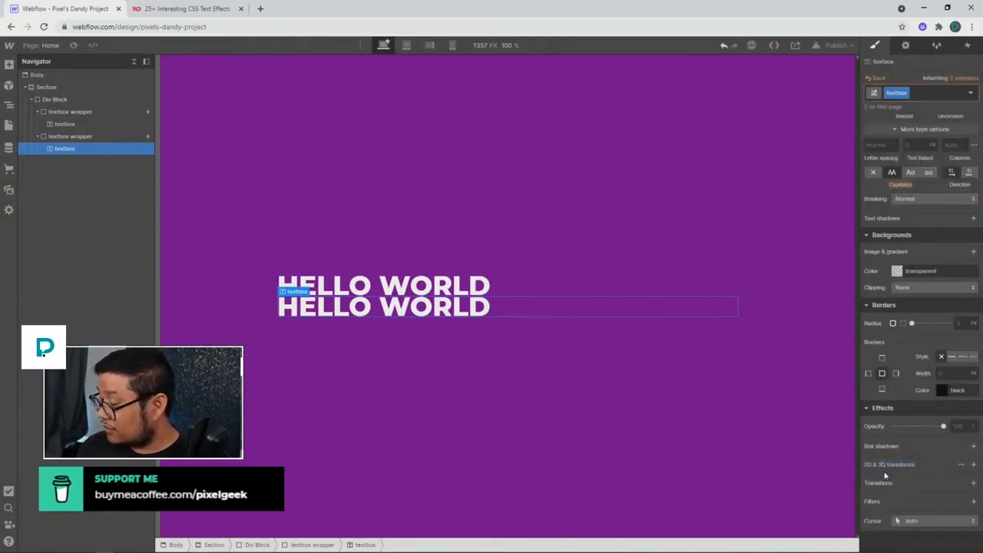
Open the "textbox hover on" animation in the first textbox wrapper's mouse hover interaction and preview it.
click(98, 137)
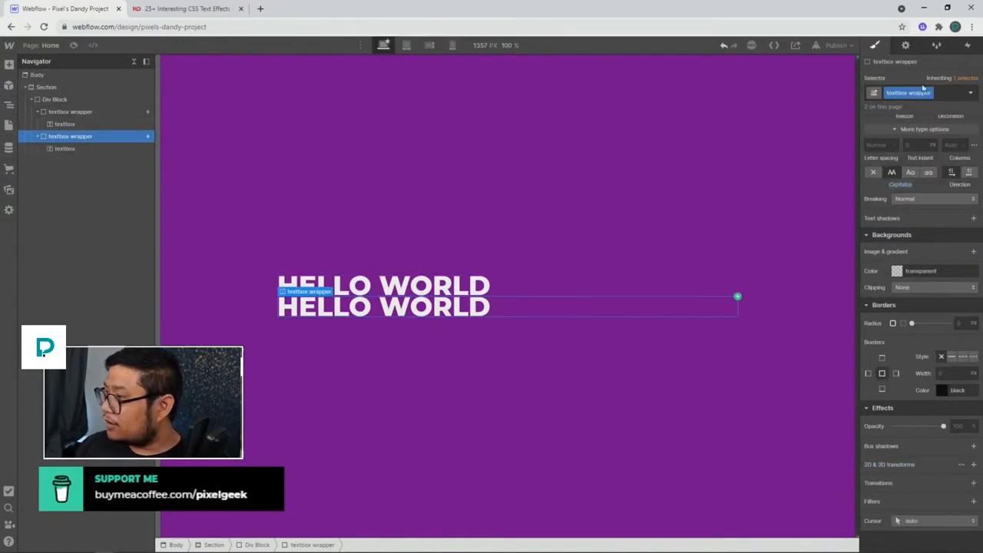
click(967, 44)
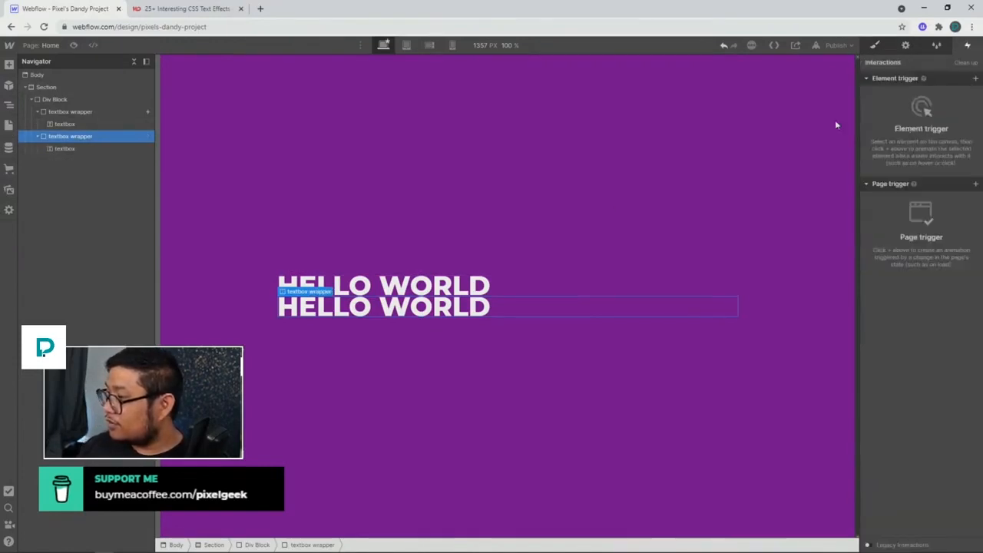
click(109, 111)
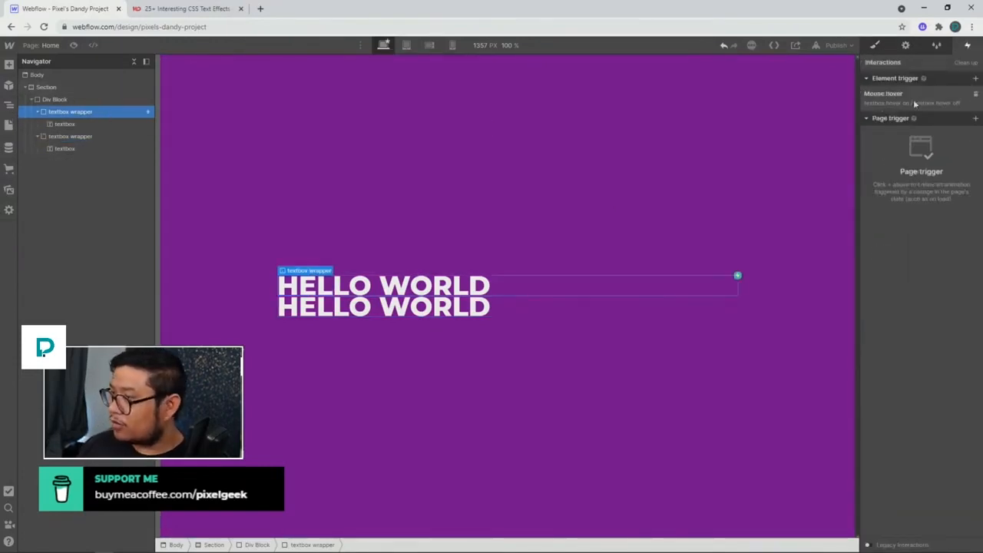
click(877, 104)
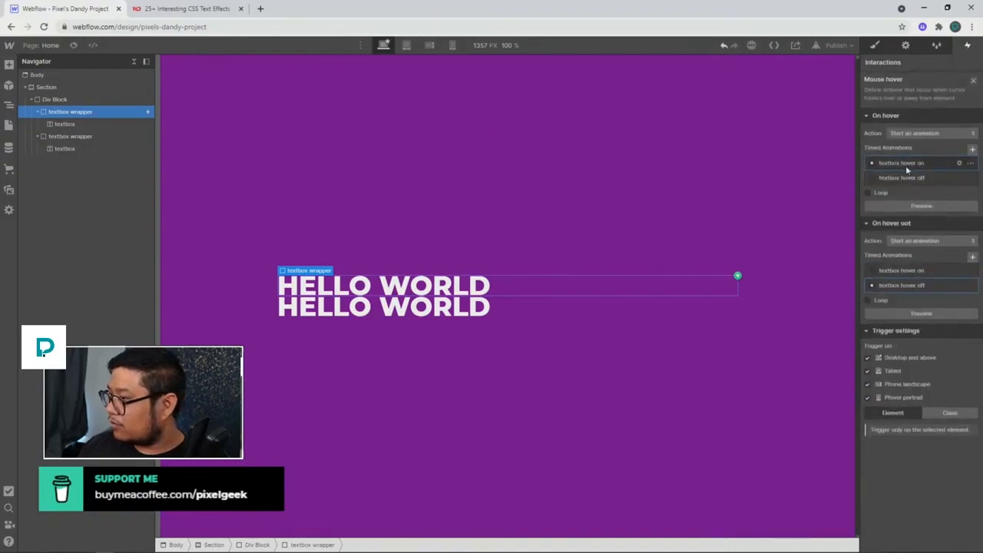
click(905, 165)
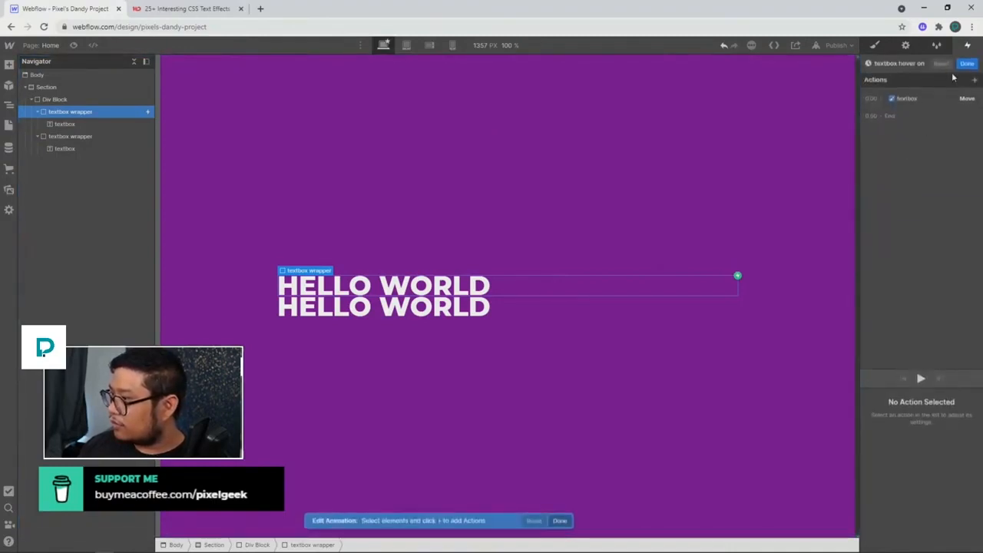
click(953, 109)
click(921, 384)
click(921, 381)
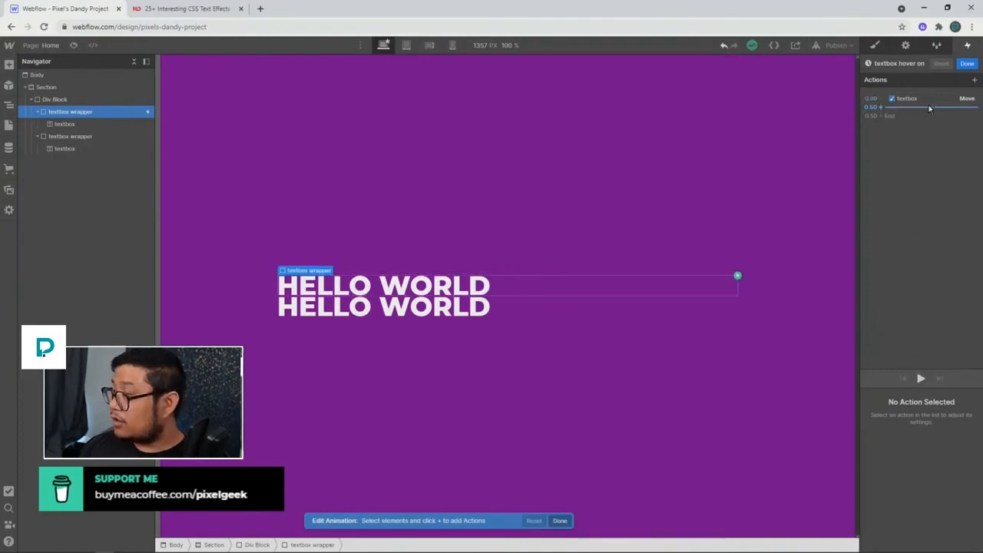
Make the hover-on Move action affect all elements with the class "textbox 1" and preview the animation.
click(926, 98)
click(939, 396)
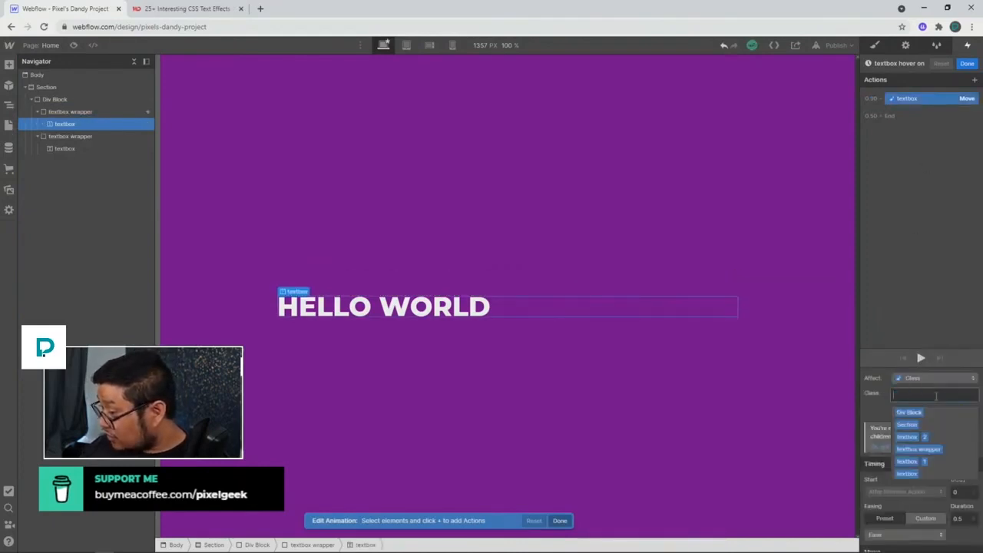
click(925, 464)
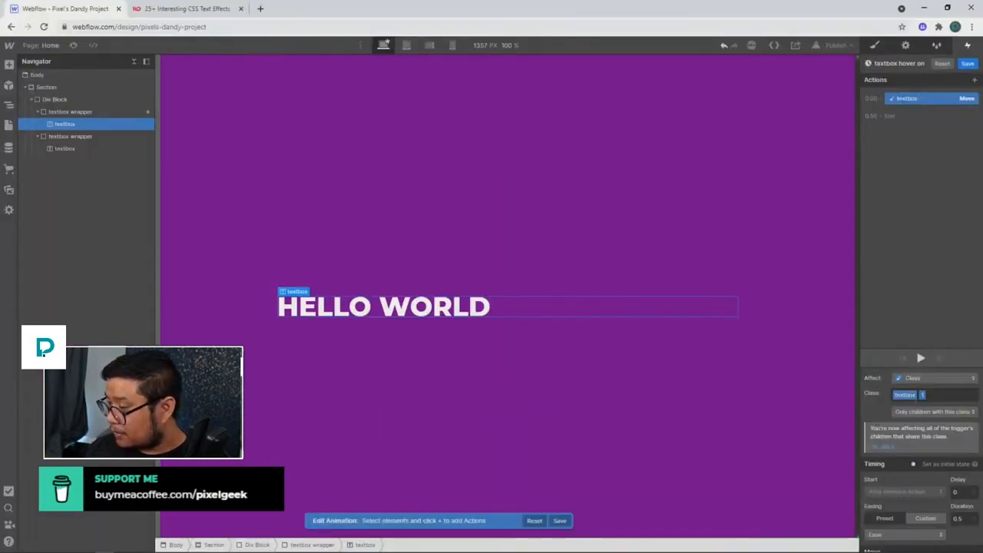
click(924, 411)
click(926, 376)
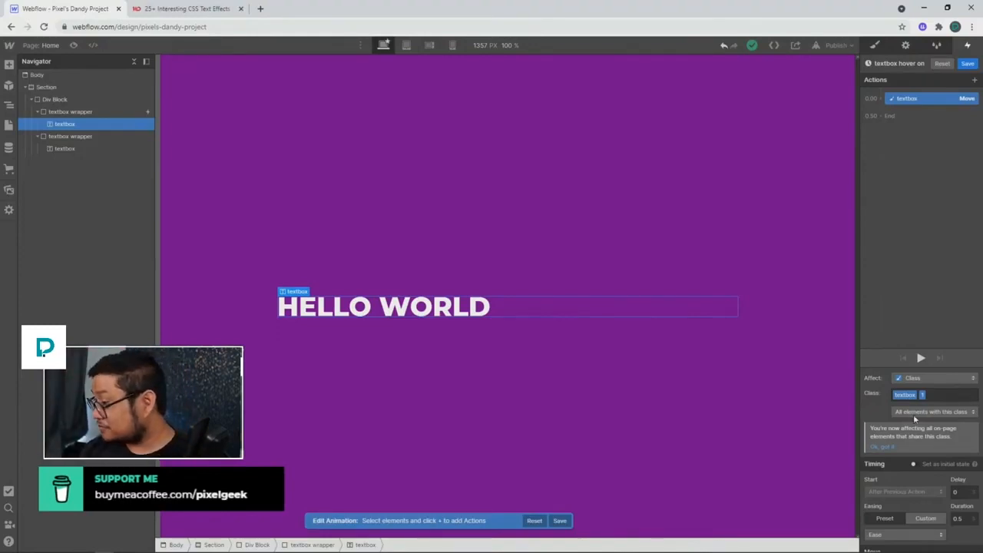
click(921, 358)
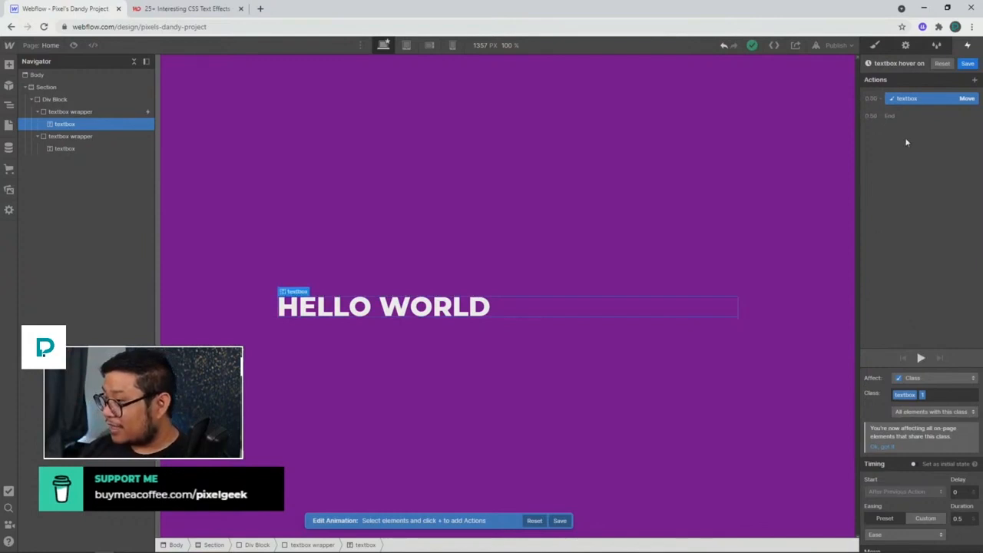
Add a Move action for the second textbox to the hover-on animation, set as initial state with a vertical offset of -100%.
click(88, 149)
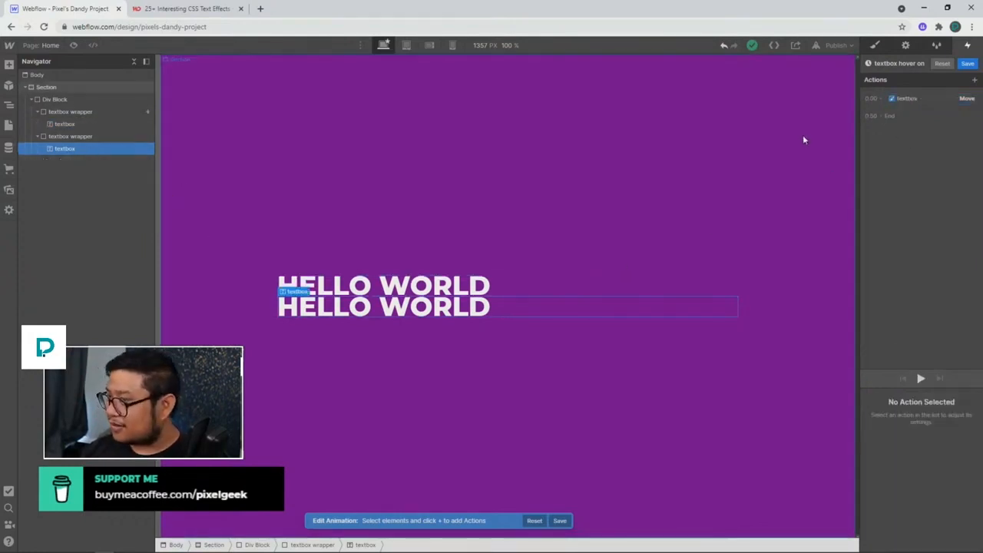
click(881, 102)
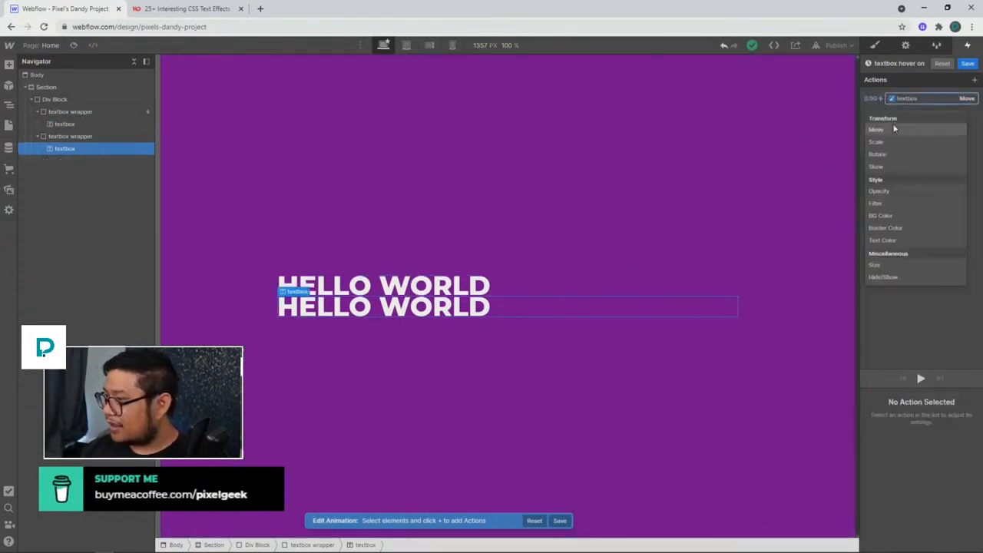
click(895, 127)
click(936, 465)
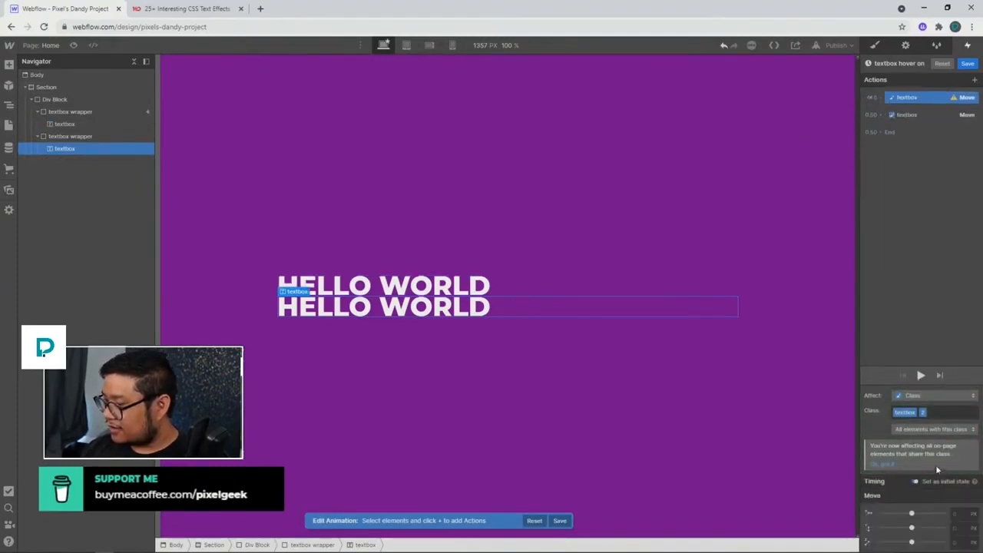
click(961, 528)
text(-100%)
key(Return)
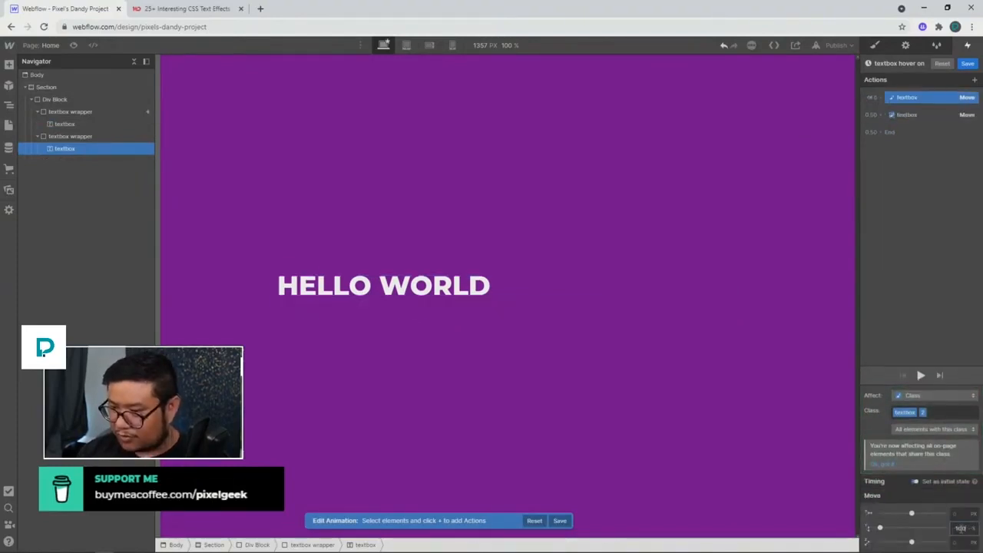
Add another Move action for the second textbox, running with the previous action, with a vertical offset of 0%.
click(883, 117)
click(885, 144)
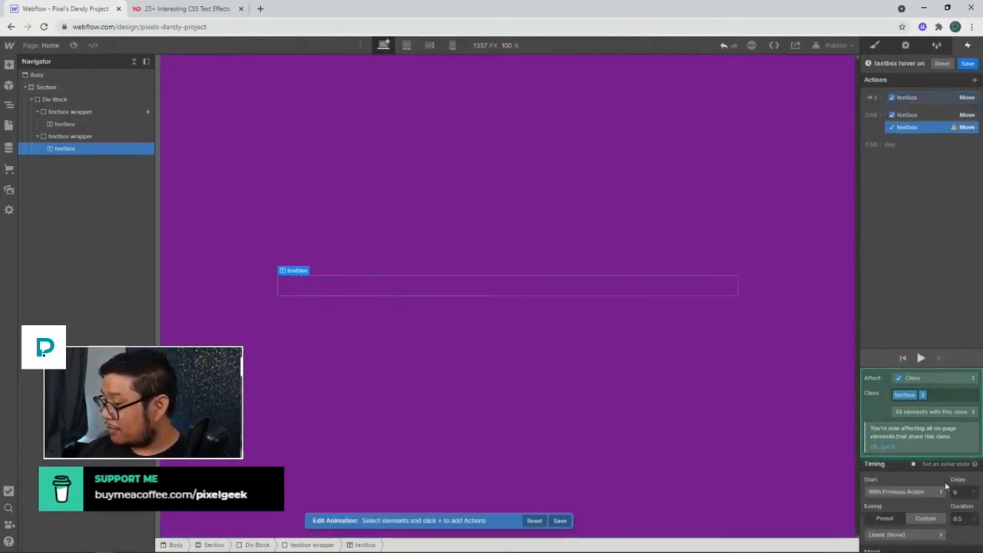
scroll(948, 505, down, 2)
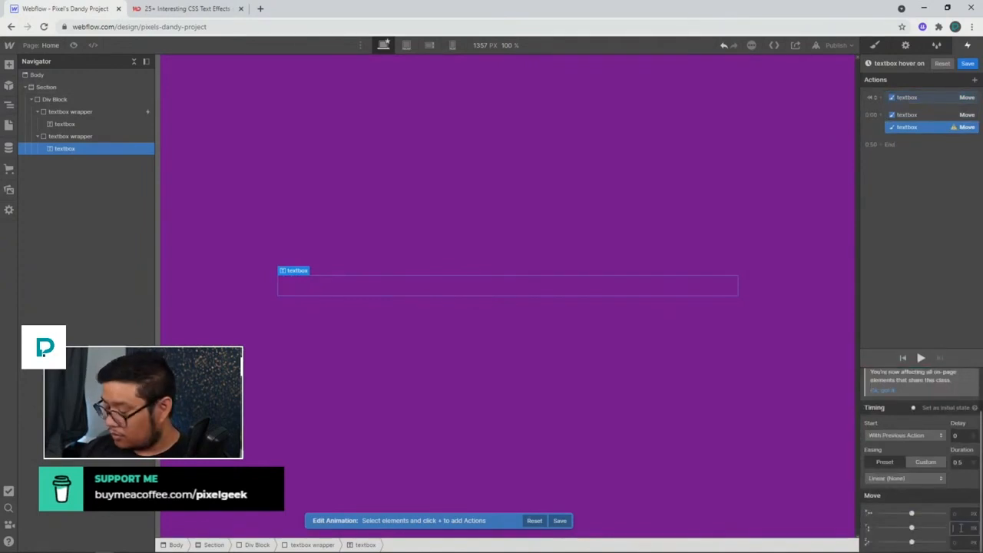
click(958, 528)
text(0)
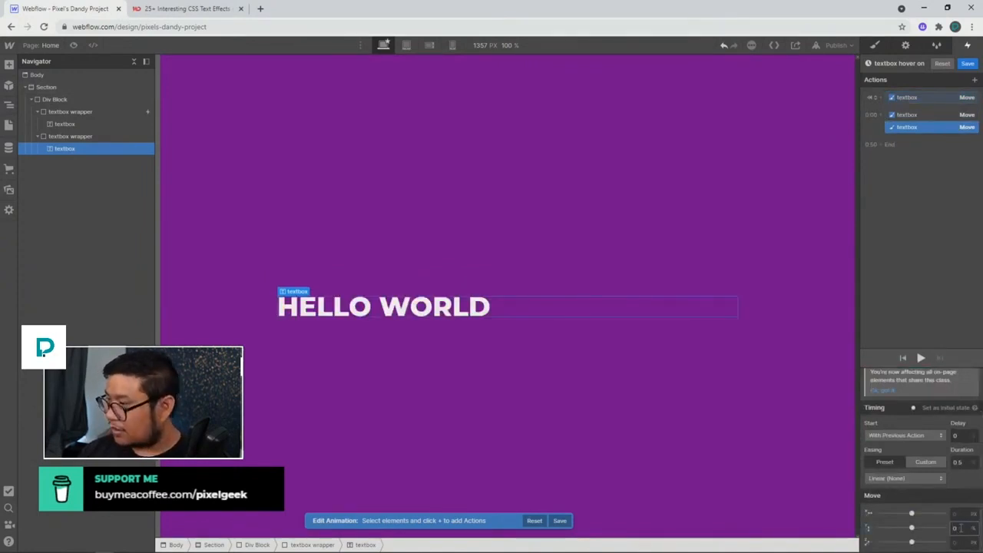
Preview the hover-on animation several times and save it.
click(922, 359)
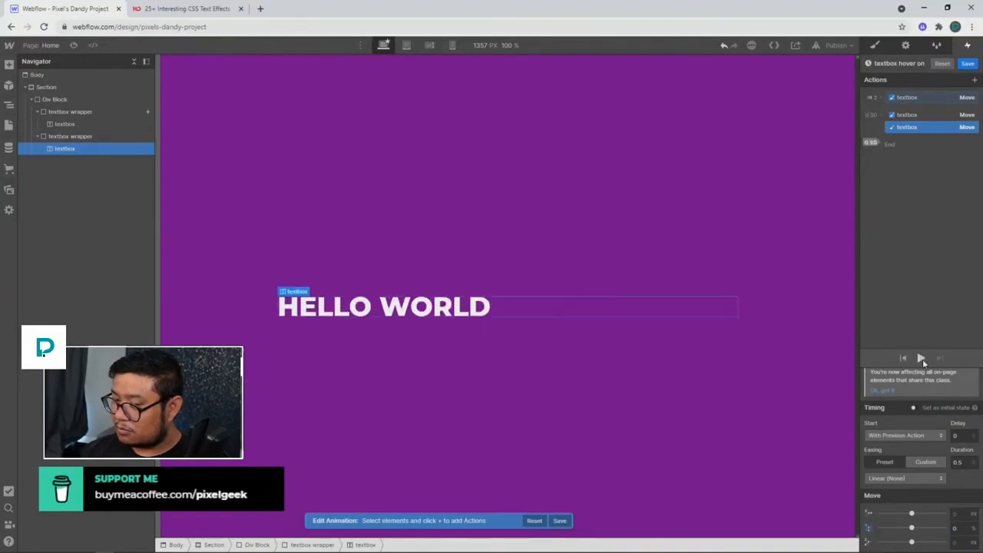
click(922, 359)
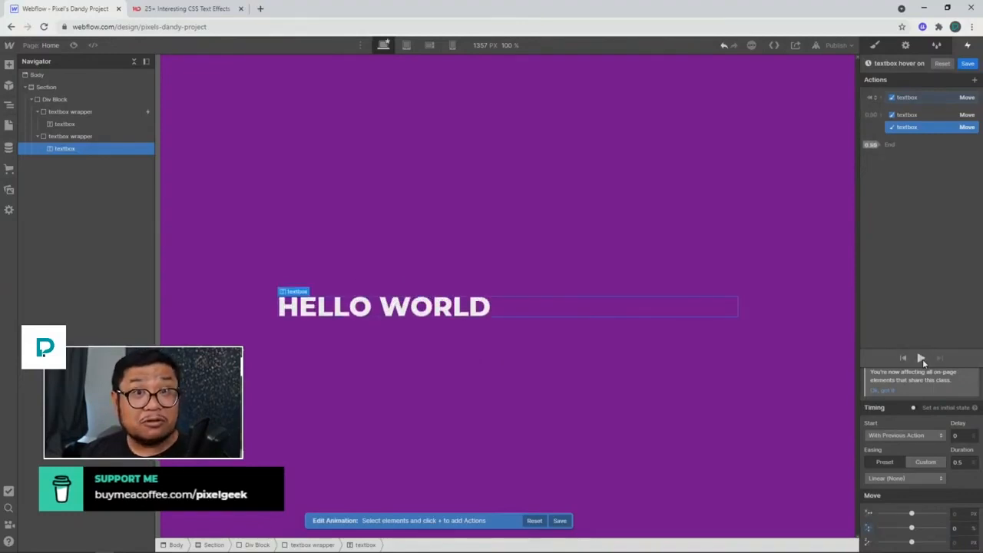
click(922, 358)
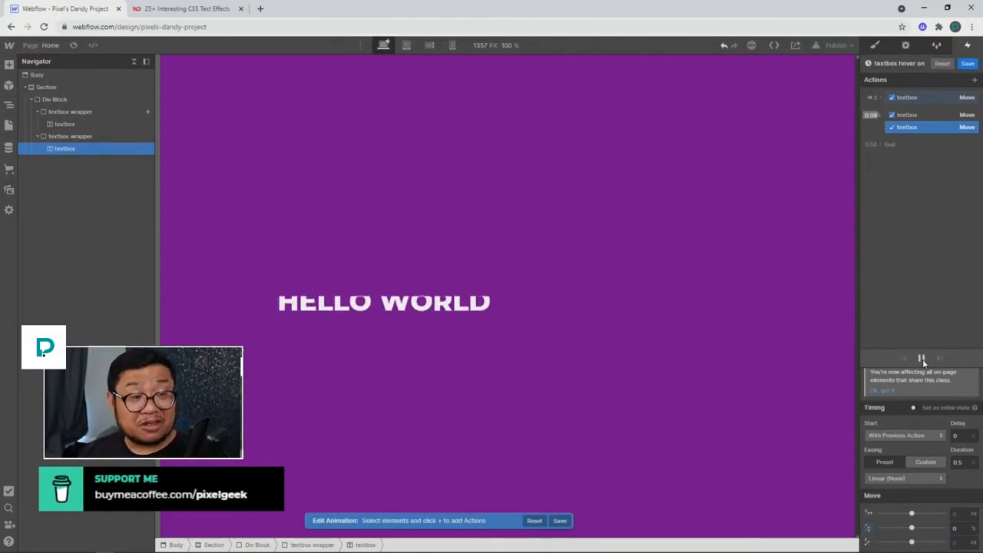
click(969, 63)
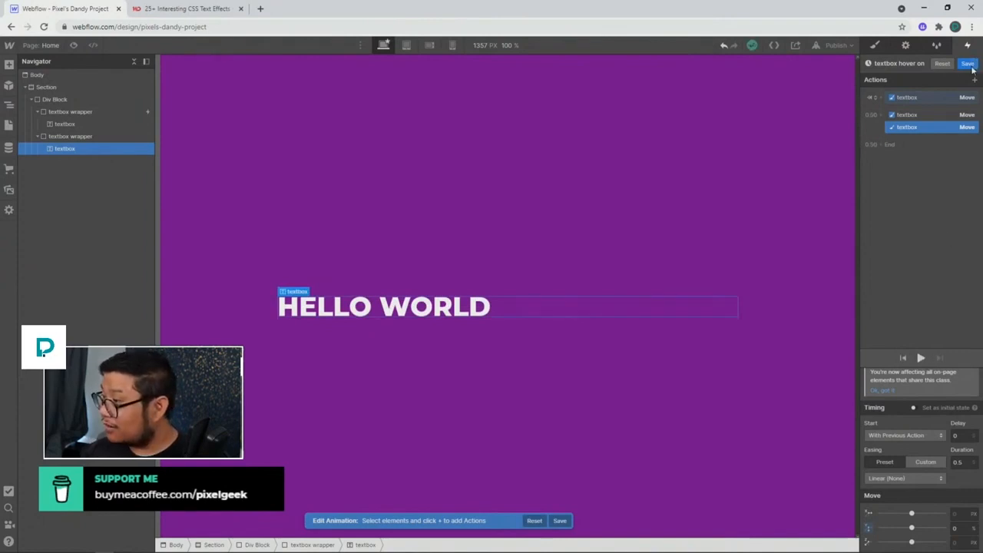
Delete the "textbox hover off" animation and duplicate "textbox hover on" under the hover-out trigger.
click(907, 285)
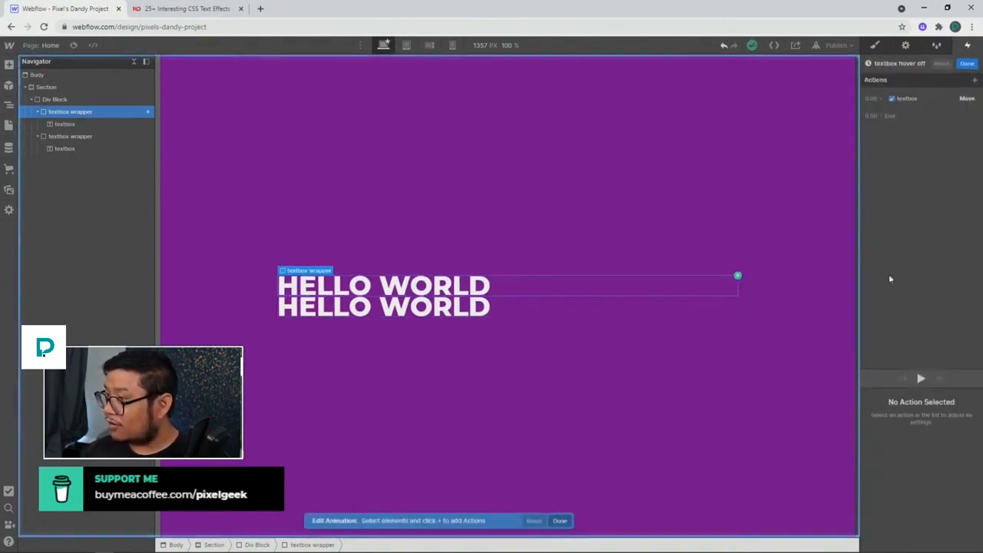
click(966, 67)
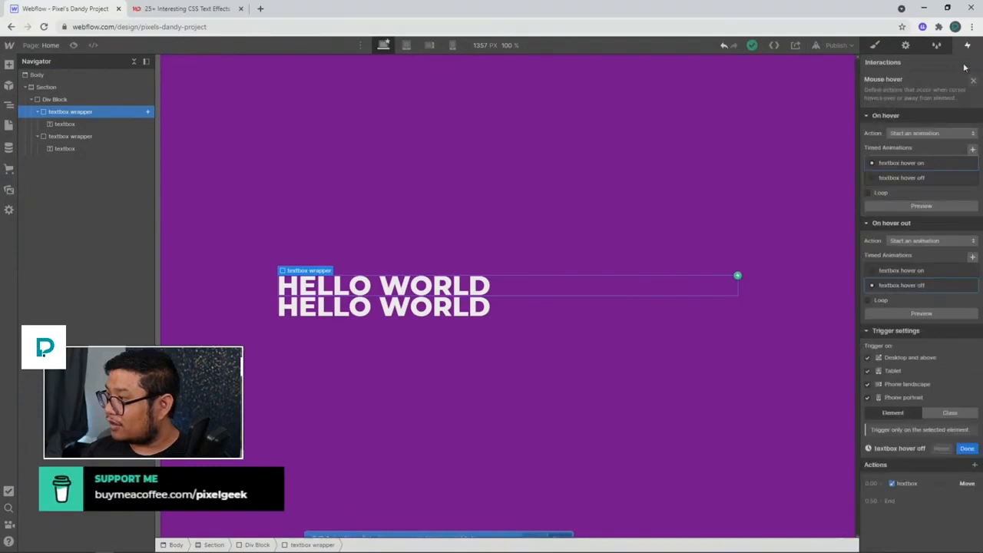
click(971, 286)
click(948, 338)
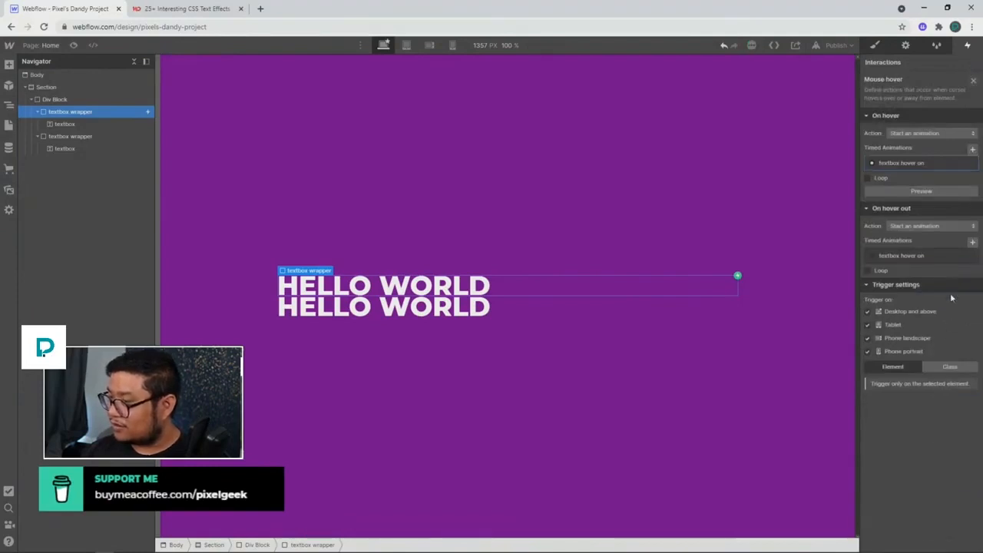
click(971, 255)
click(944, 296)
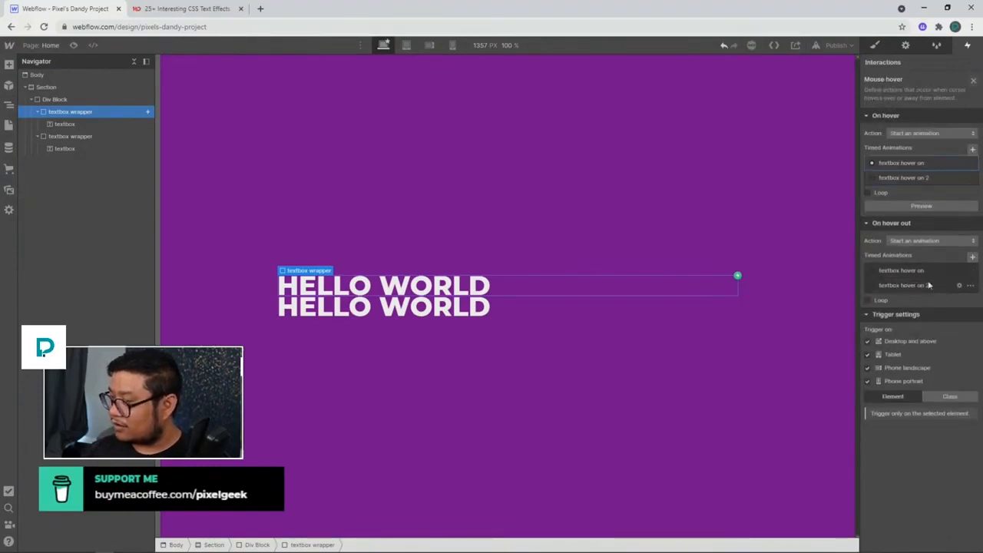
Rename the duplicated animation "textbox hover off" and delete its initial-state Move action.
click(903, 286)
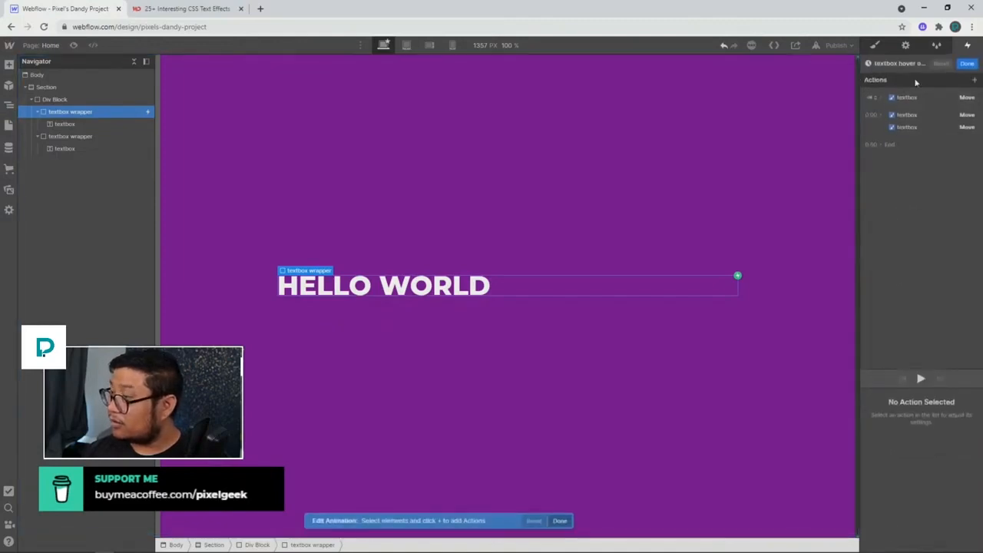
click(925, 64)
key(ctrl+shift+Left)
key(ctrl+shift+Left)
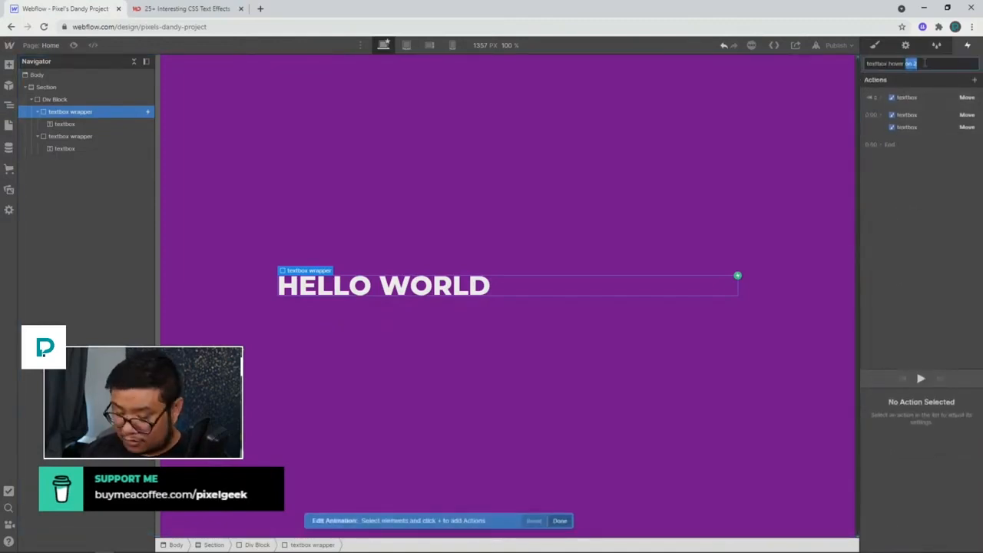
text(off)
key(Return)
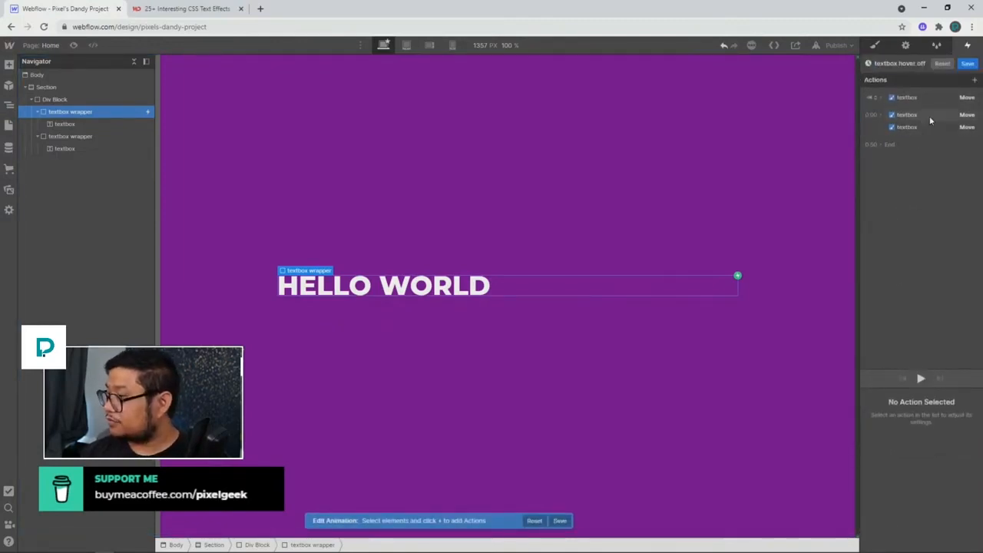
click(899, 100)
key(Delete)
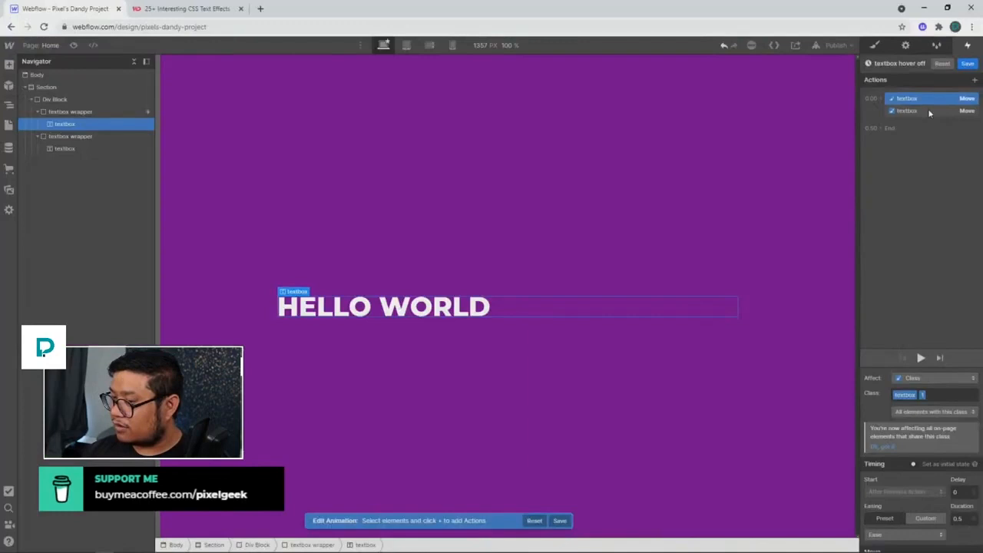
Set the vertical offset of the "textbox 2" Move action in the hover-off animation to -100%.
click(928, 111)
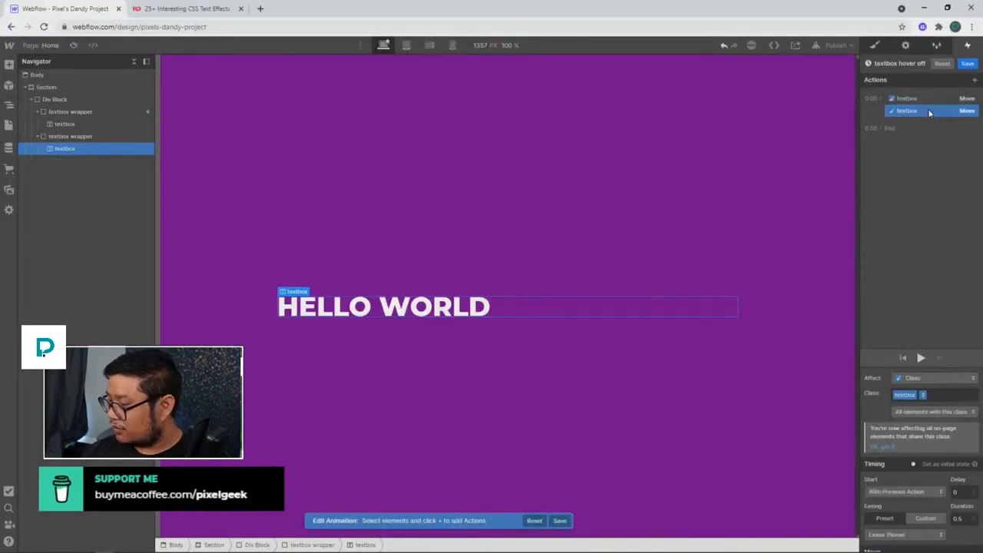
scroll(910, 435, down, 1)
click(965, 527)
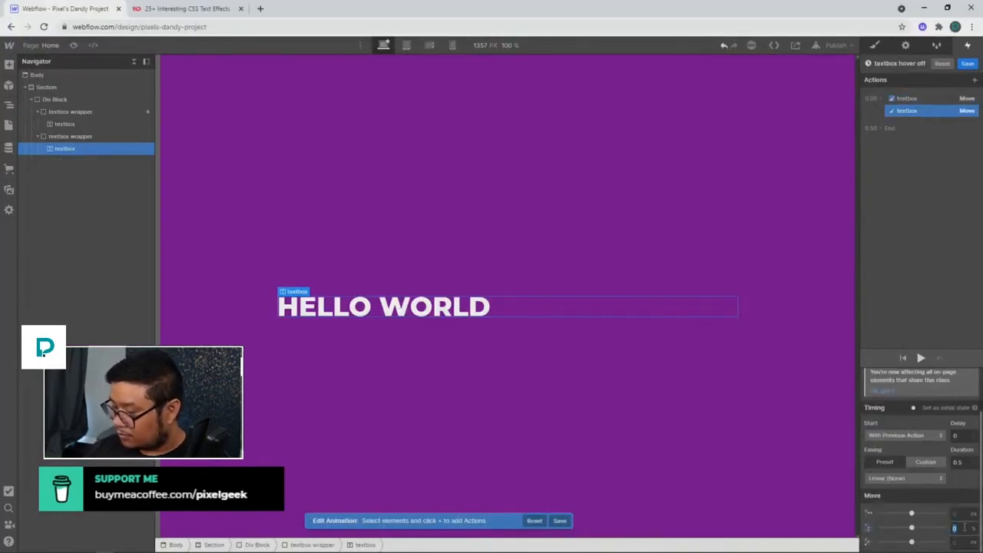
text(100)
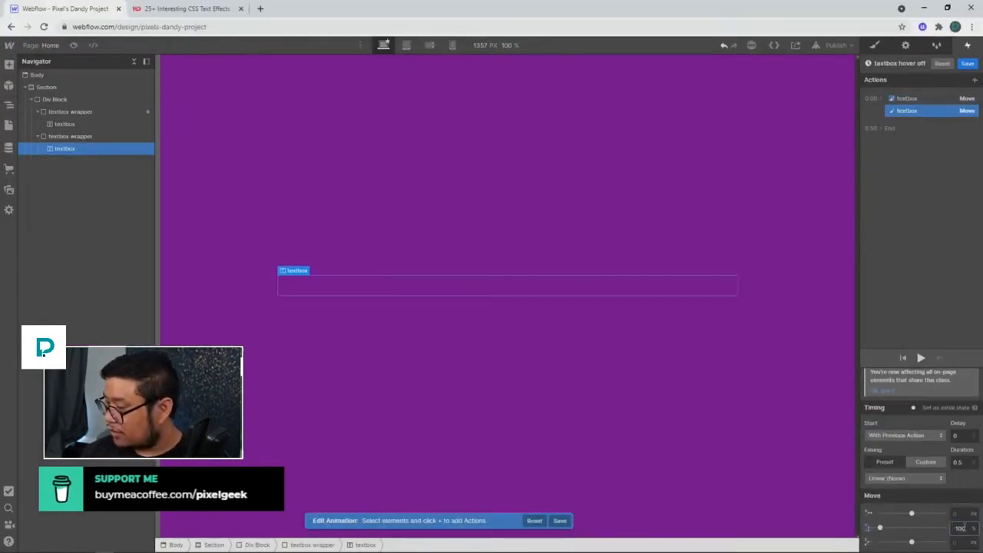
Set the vertical offset of the first textbox Move action to 0% and play the hover-off animation.
click(907, 99)
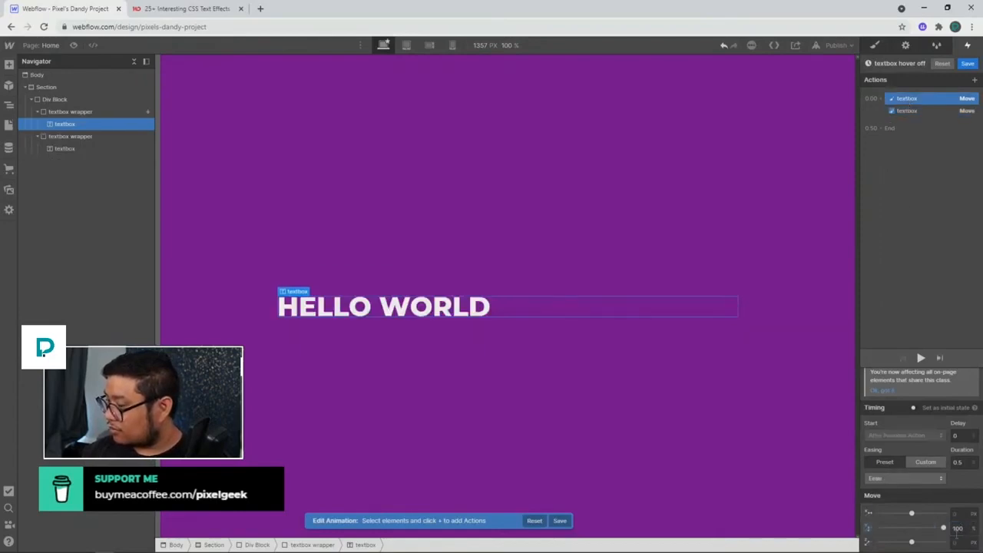
click(958, 529)
text(0)
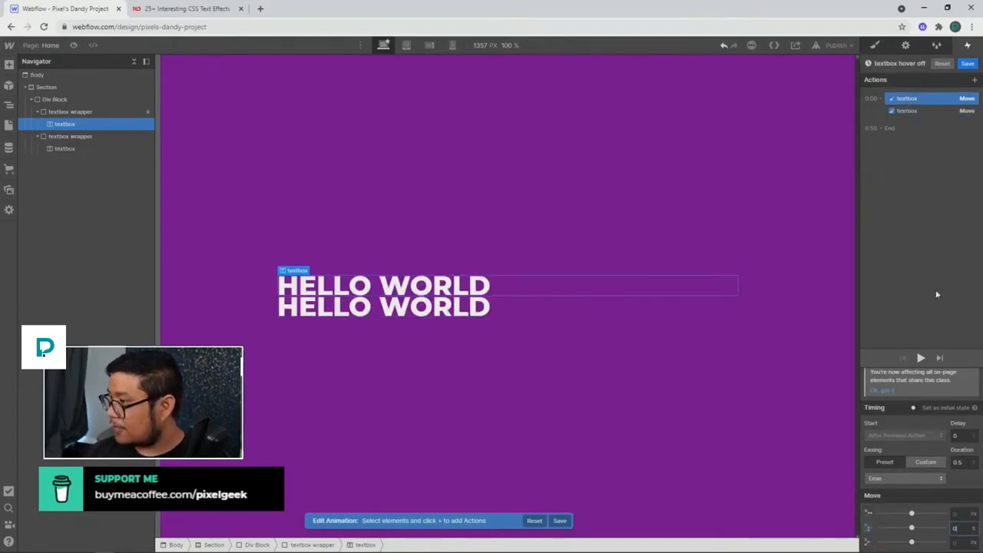
click(921, 358)
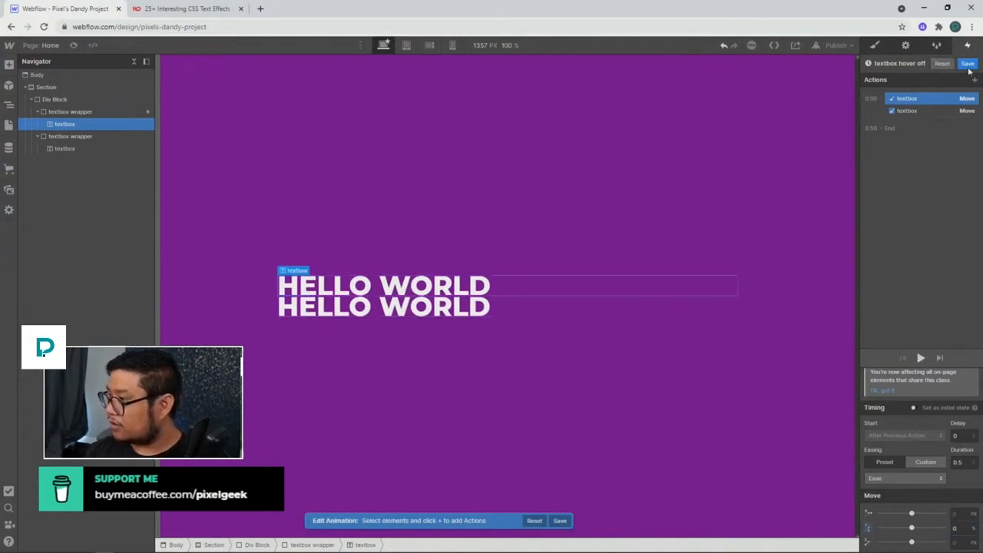
Save the hover-off animation and test the text hover effect in the page preview.
click(968, 63)
click(73, 45)
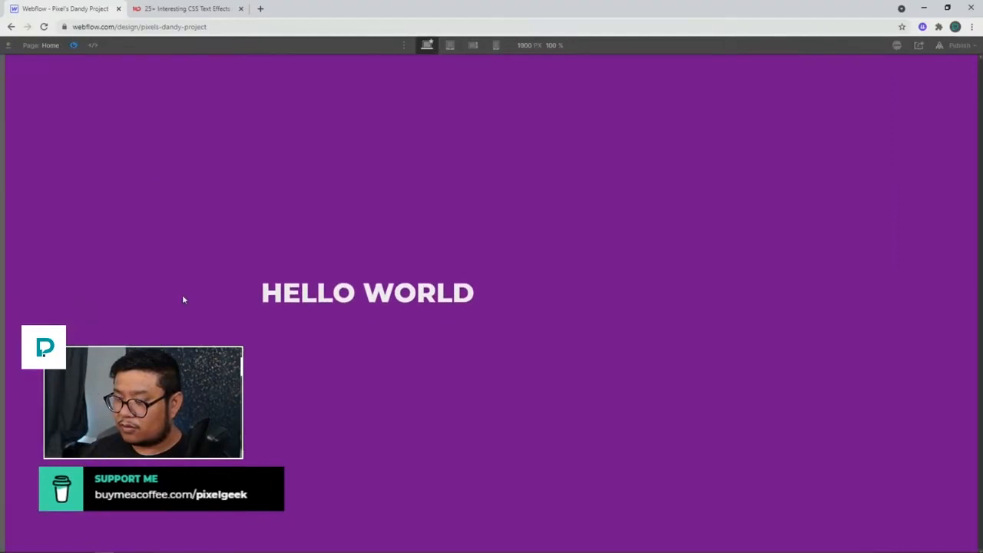
click(73, 46)
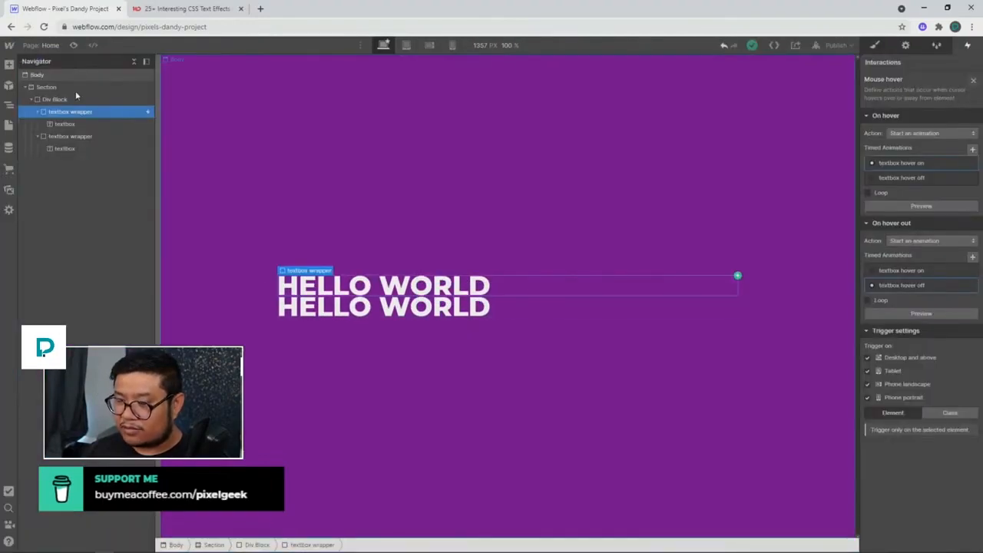
Set the easing of the two timed textbox Move actions in "textbox hover on" to Ease and save the animation.
click(899, 167)
scroll(902, 169, down, 1)
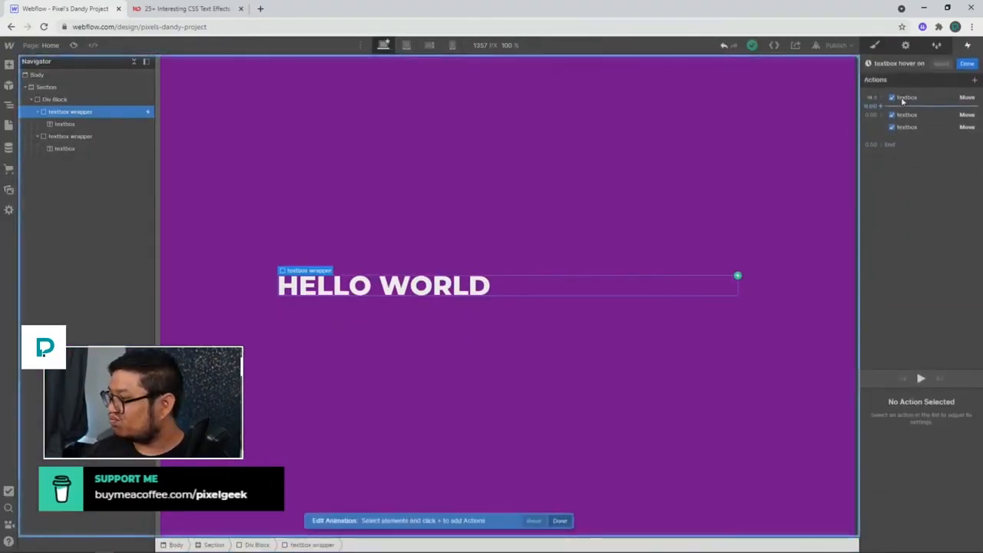
click(902, 119)
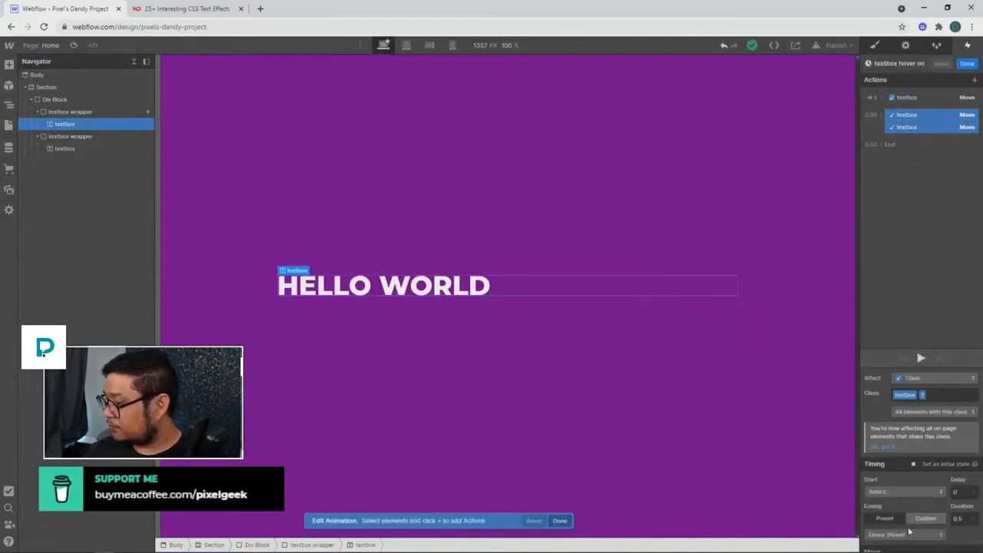
click(905, 535)
click(884, 69)
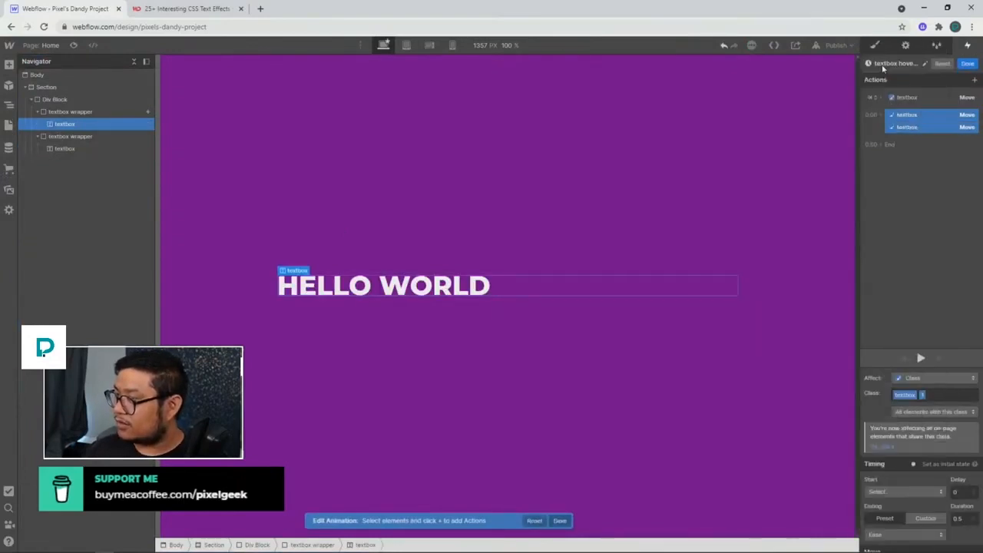
scroll(910, 408, down, 1)
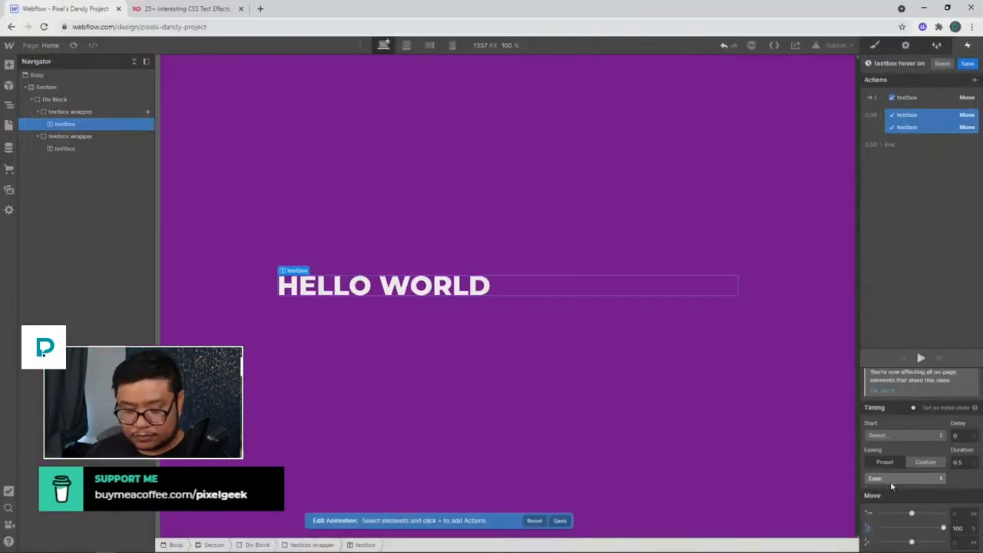
click(967, 64)
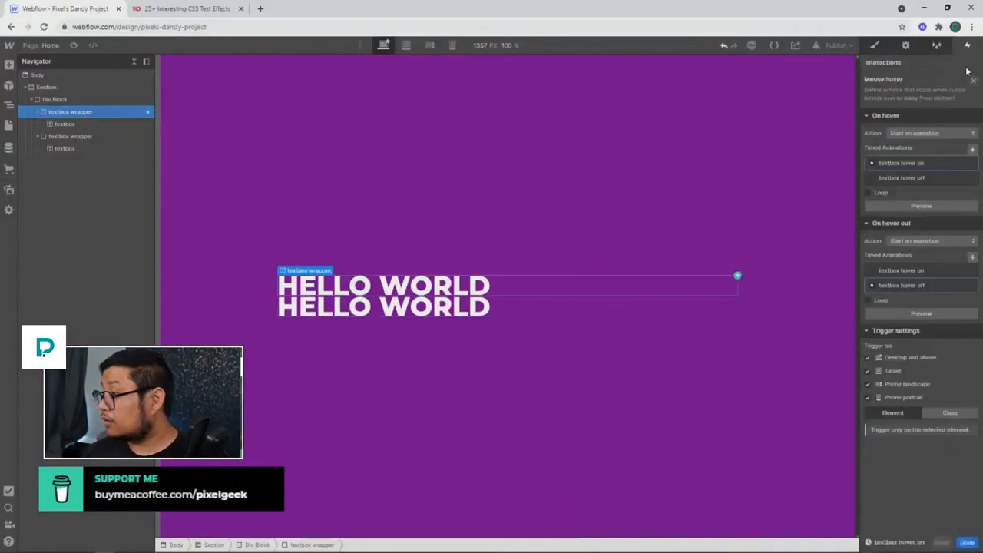
Set the easing of both textbox Move actions in the "textbox hover off" animation to Ease.
click(970, 285)
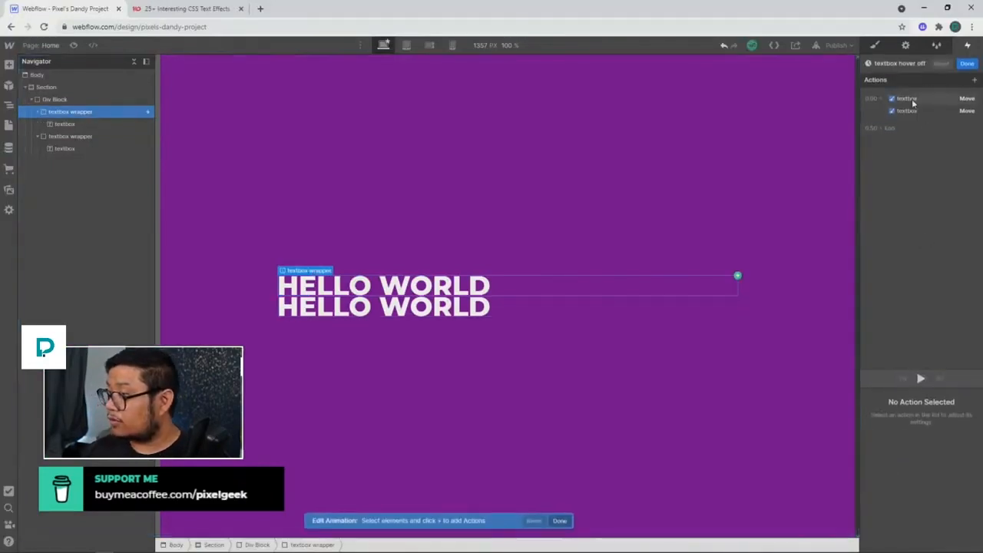
click(913, 103)
shift+click(906, 111)
scroll(927, 493, down, 1)
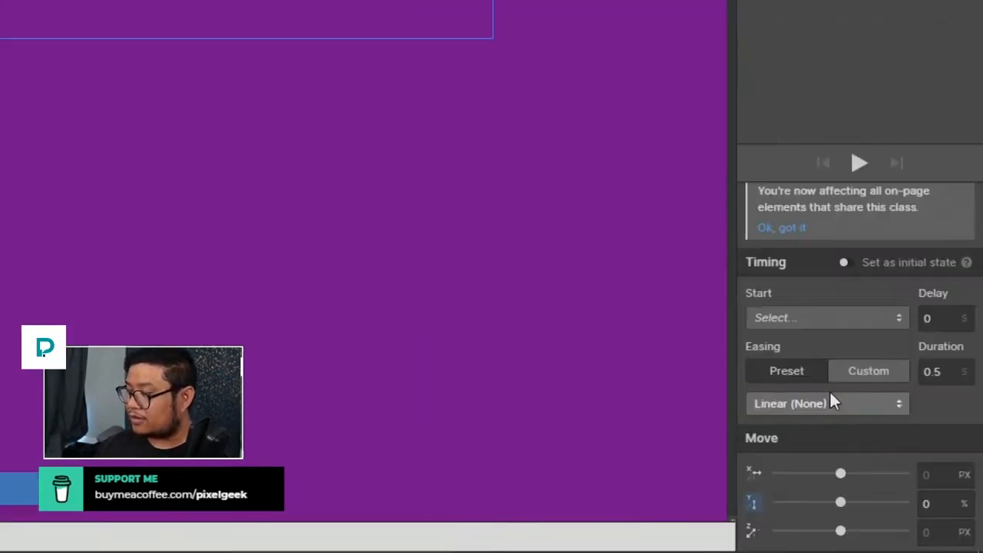
click(780, 360)
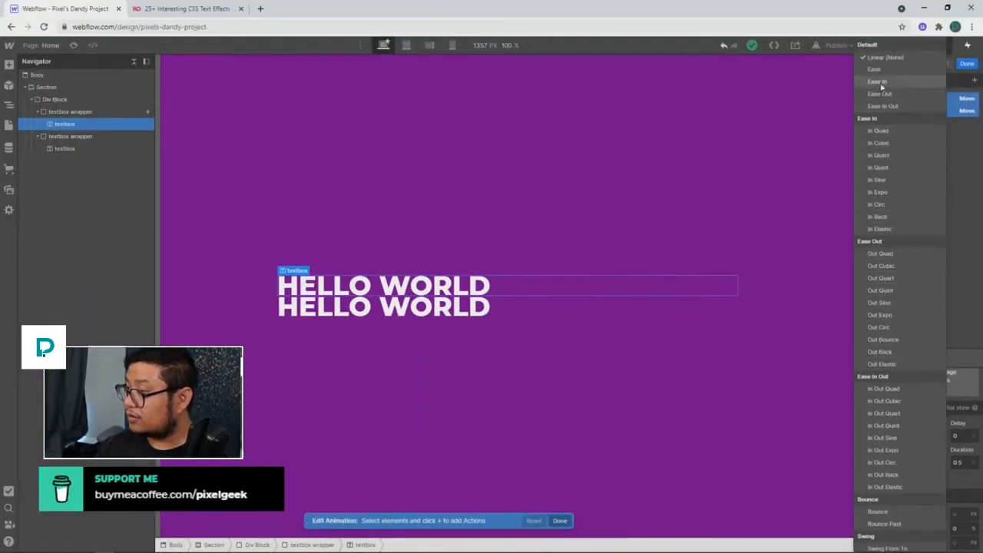
click(883, 80)
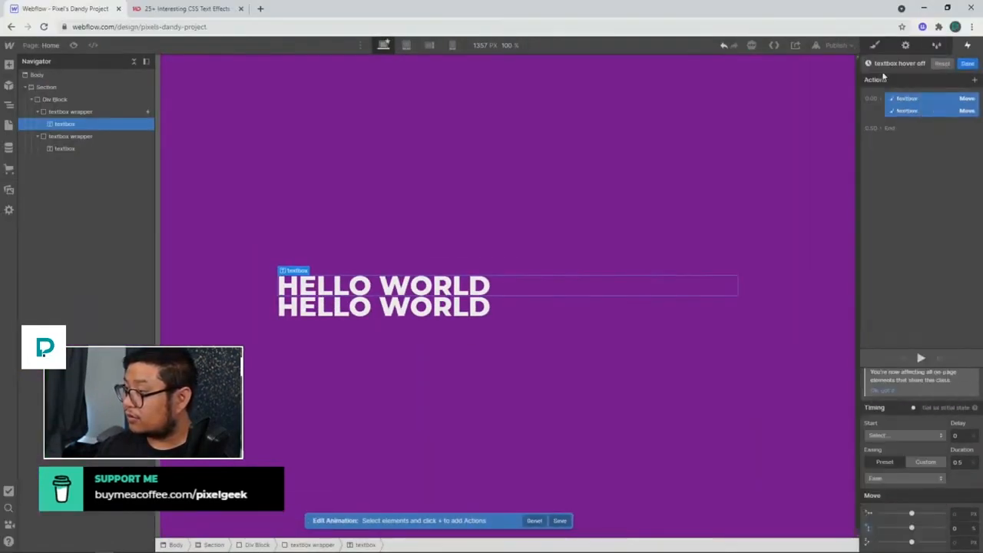
Save the eased hover-off animation and check both hover transitions in the page preview.
click(967, 63)
click(74, 45)
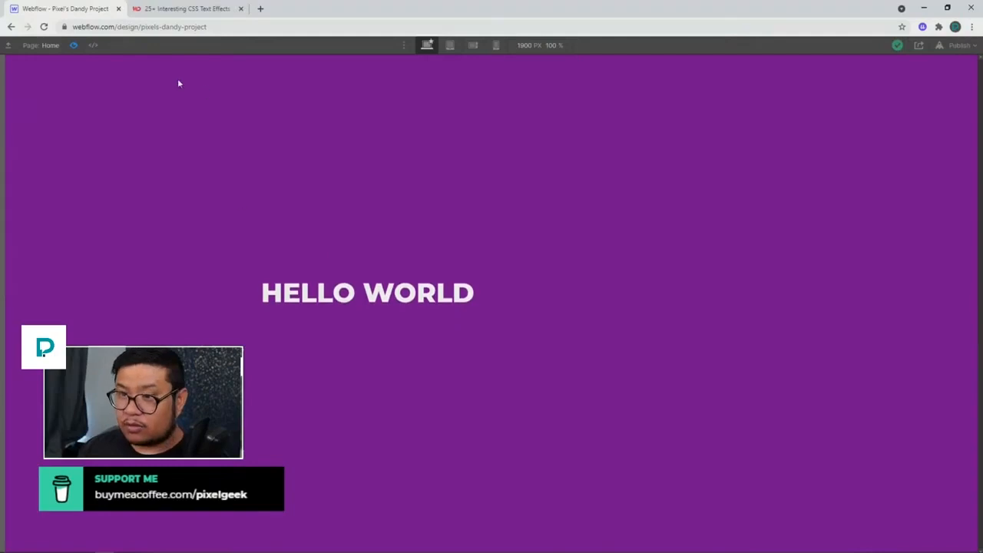
click(73, 45)
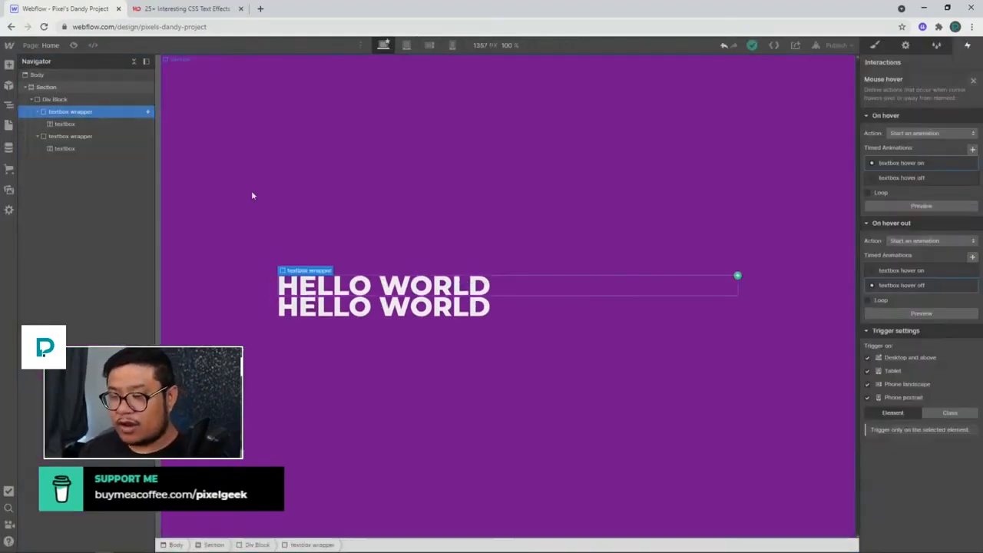
Add a new div block inside the existing Div Block and place it above the two textbox wrappers.
click(874, 47)
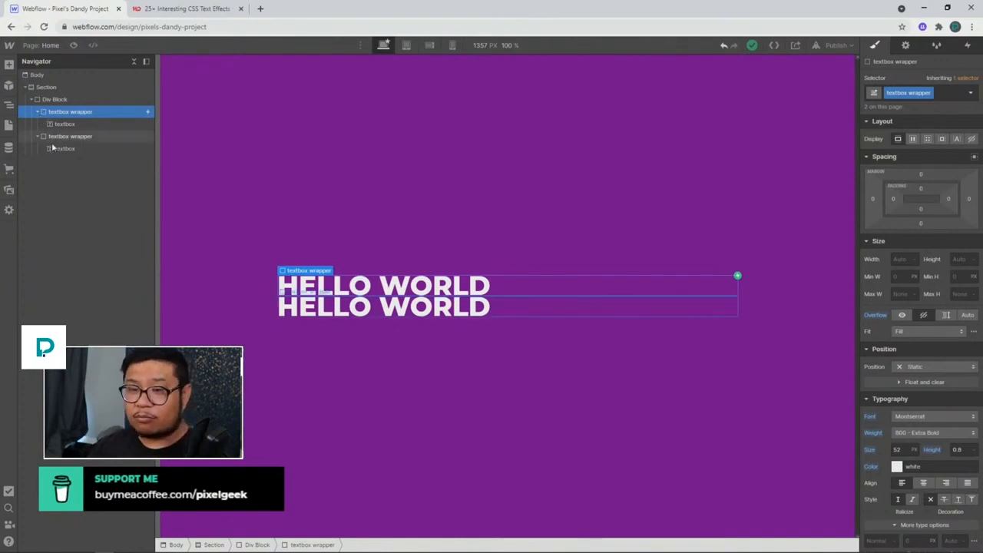
click(67, 101)
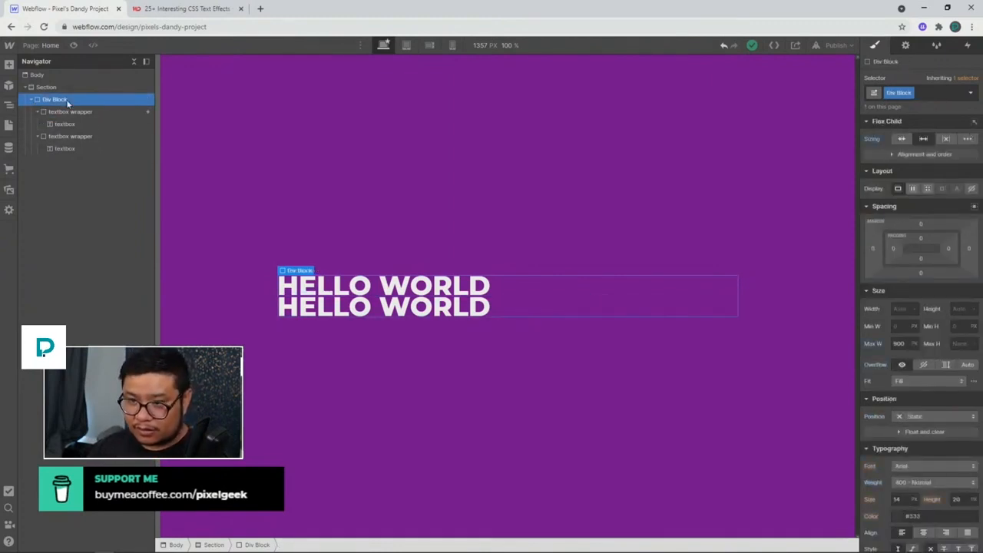
key(ctrl+e)
text(div)
key(Return)
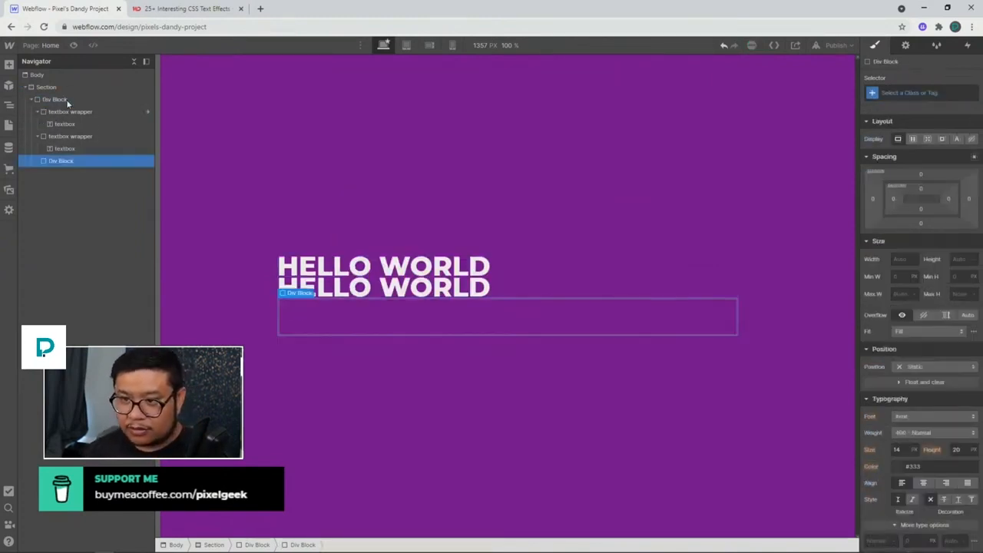
drag(61, 161, 61, 111)
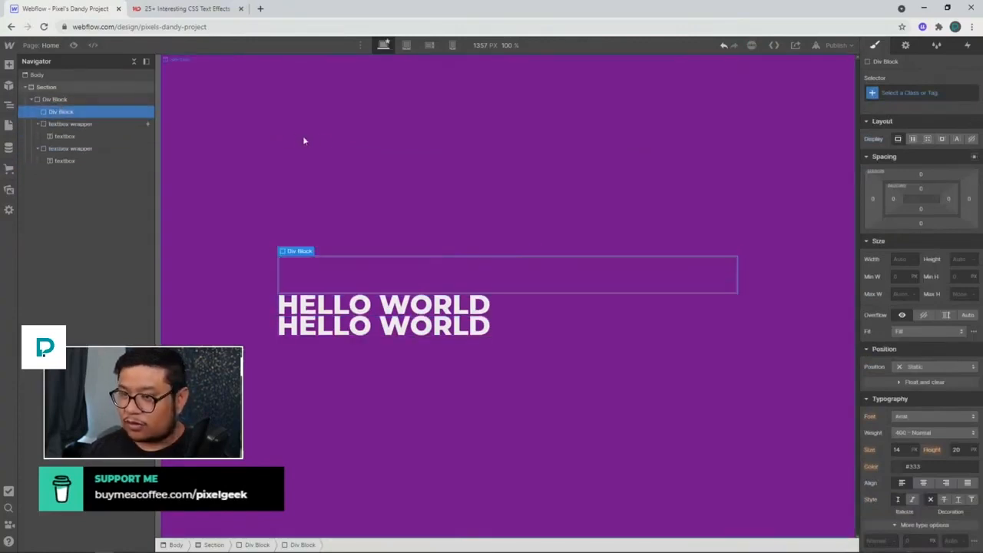
Give the new div block the class "textbox outer wrapper" and nest both textbox wrappers inside it.
click(872, 93)
text(tex)
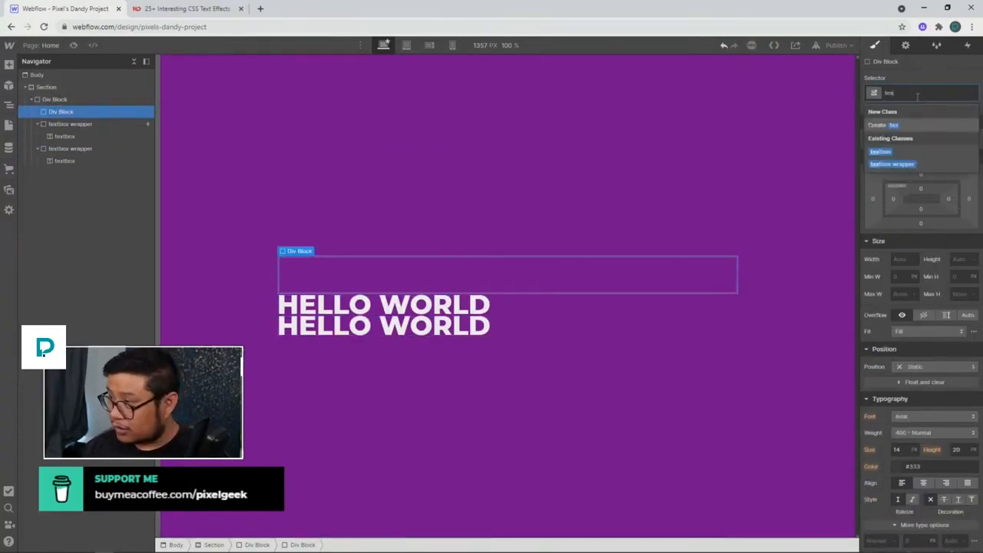
text(tbox)
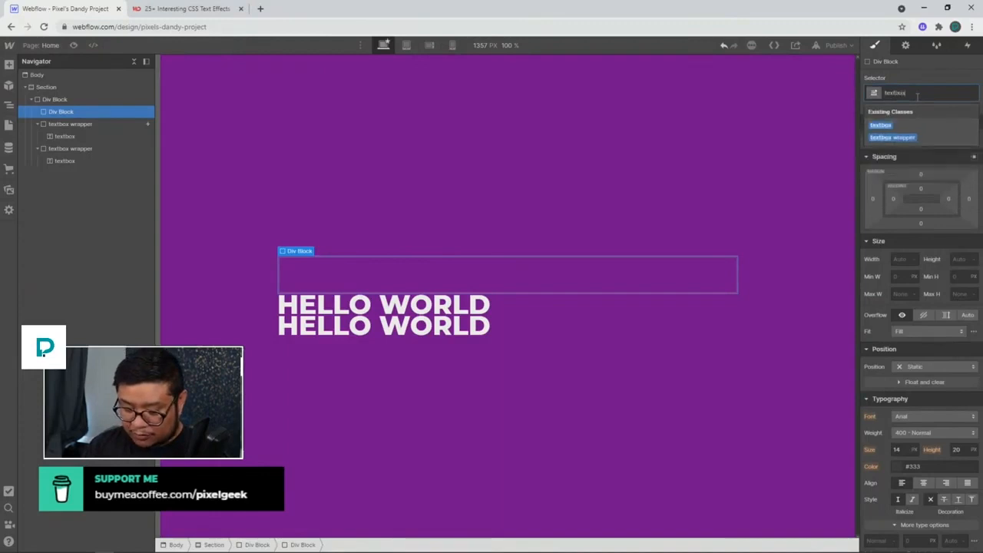
text( outer wrapper)
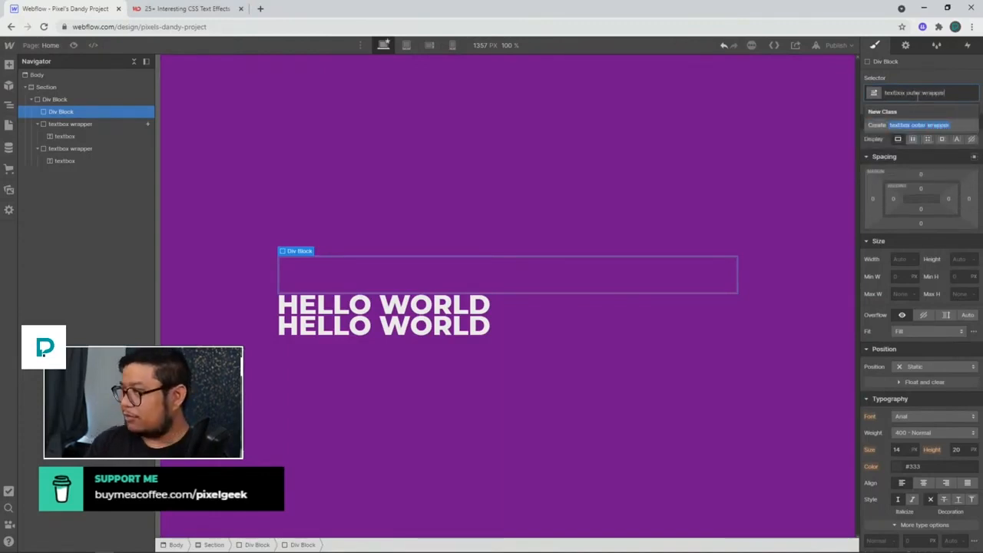
key(Return)
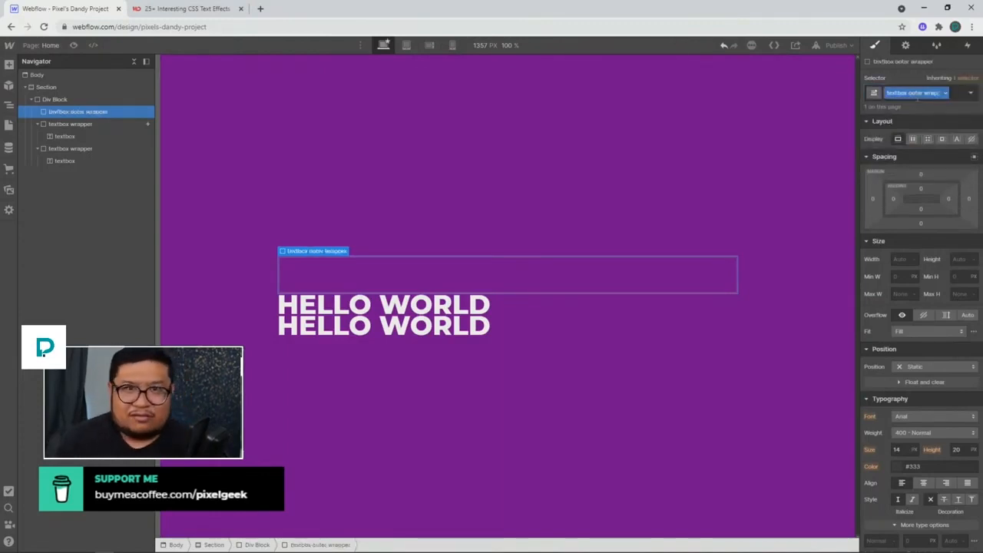
mouse_move(80, 125)
mouse_down()
mouse_move(81, 115)
mouse_move(99, 131)
mouse_move(89, 120)
mouse_up()
click(90, 113)
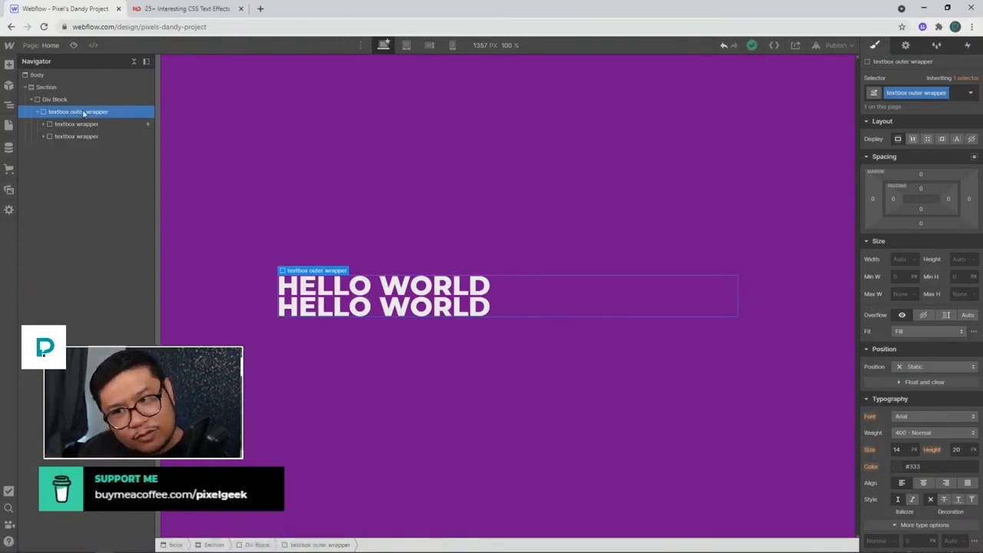
Set the Children Perspective distance of the parent Div Block to 2000 px in its transform settings.
click(77, 99)
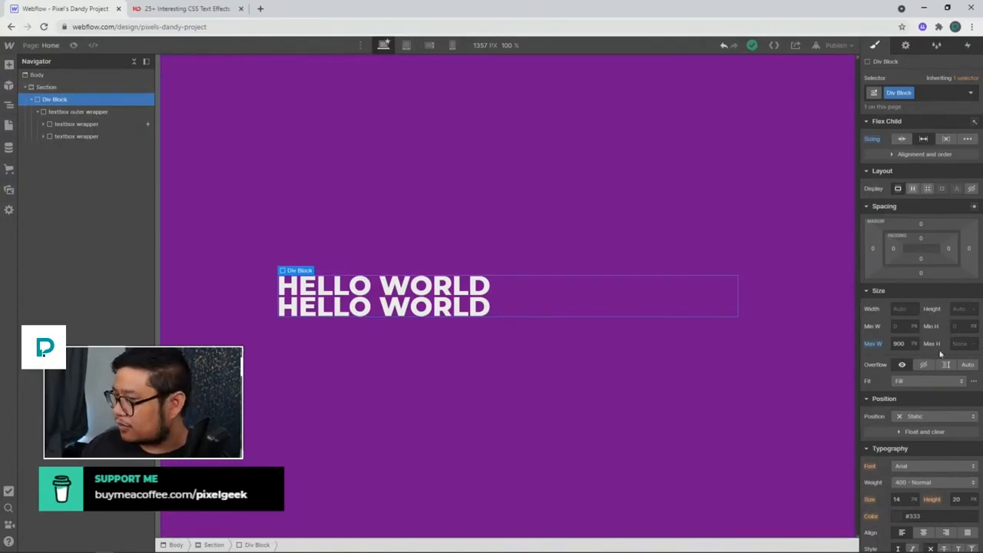
scroll(958, 386, down, 10)
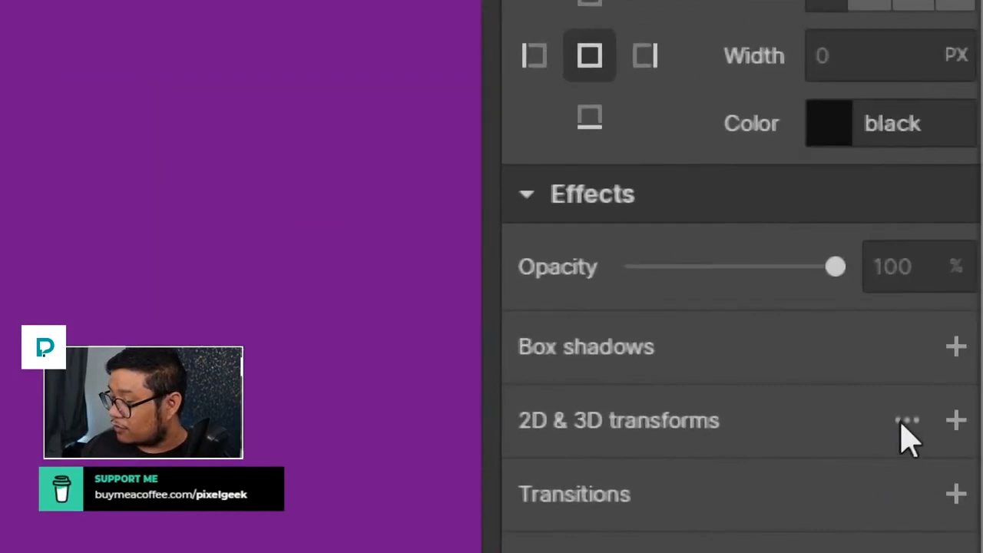
click(906, 422)
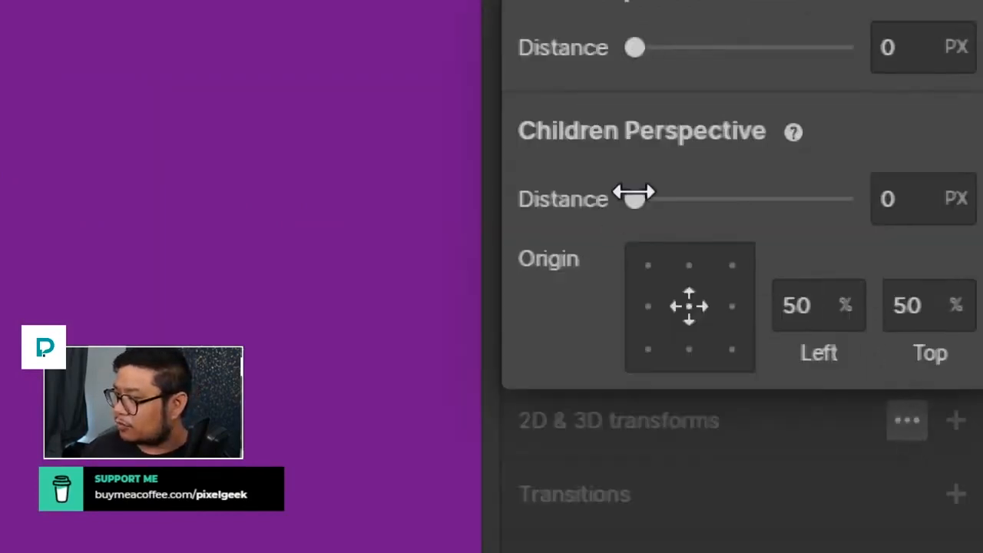
drag(635, 199, 977, 202)
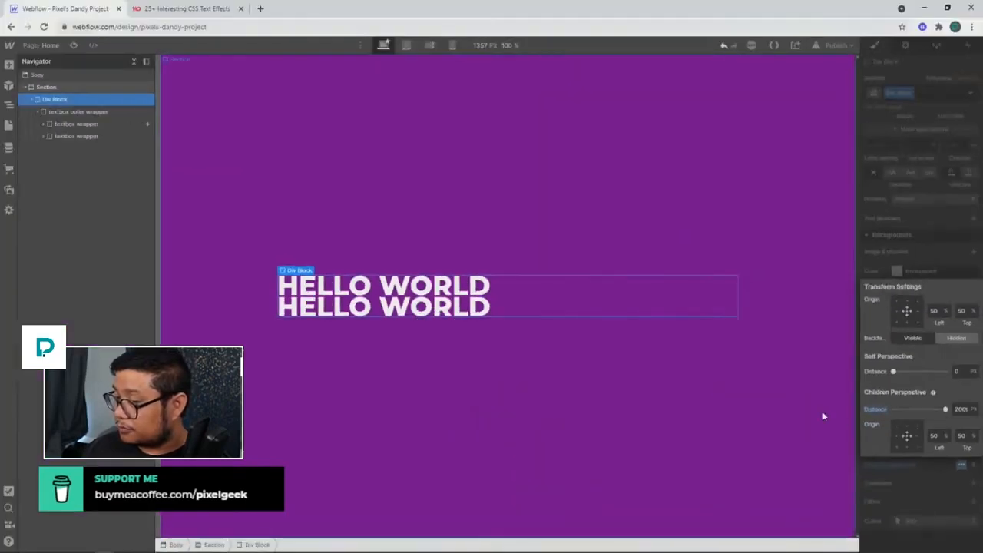
click(544, 263)
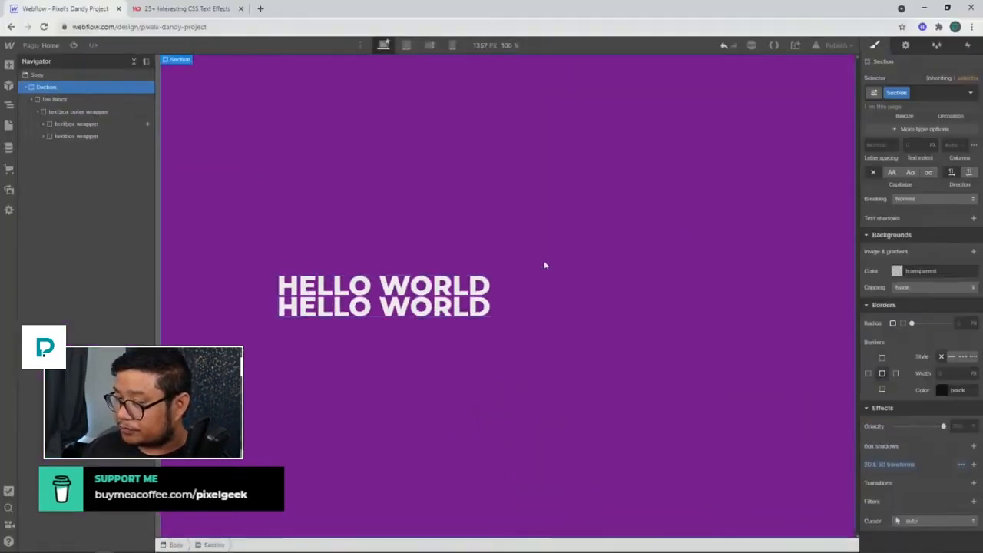
Add a Rotate transform to the textbox outer wrapper, turning it -29 degrees about Z to match the slant of the reference effect.
click(97, 113)
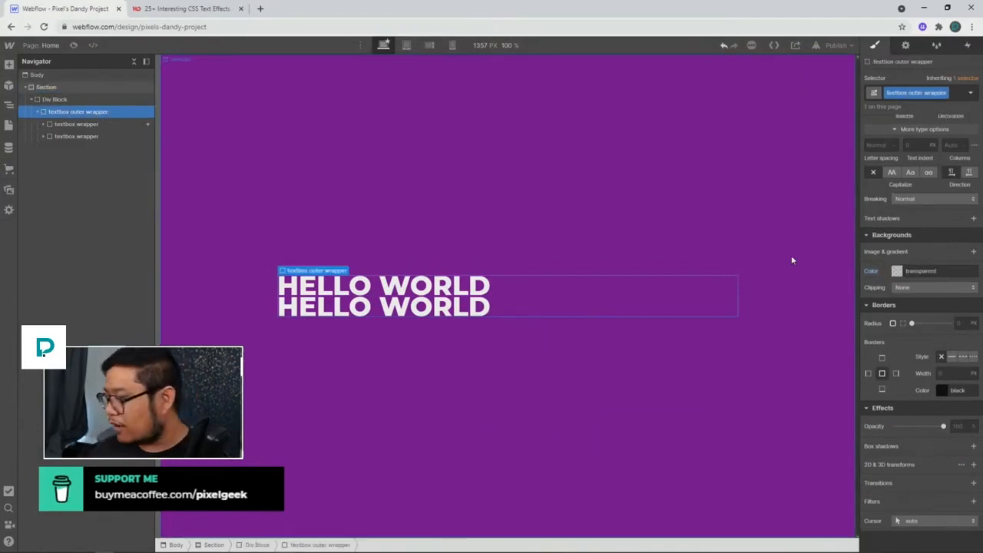
click(973, 464)
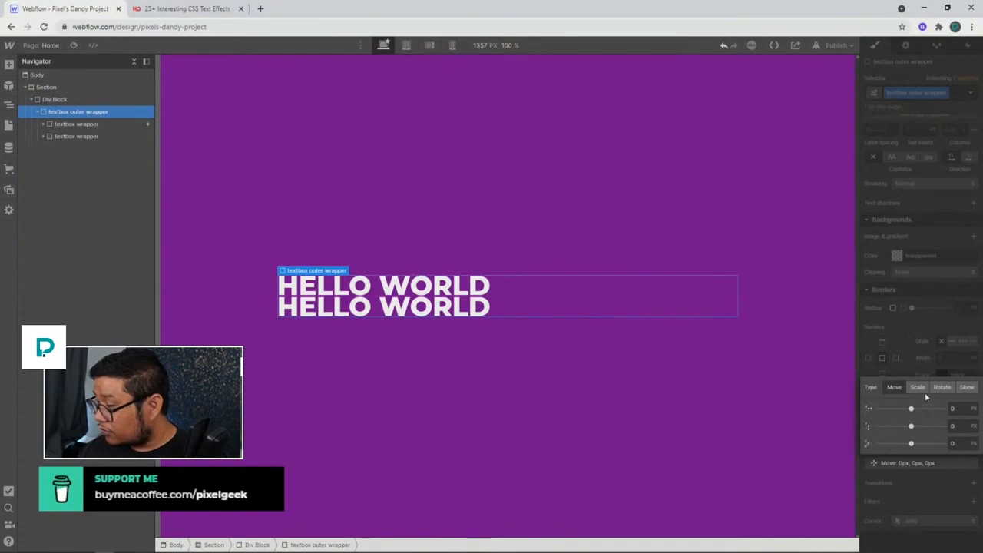
click(164, 13)
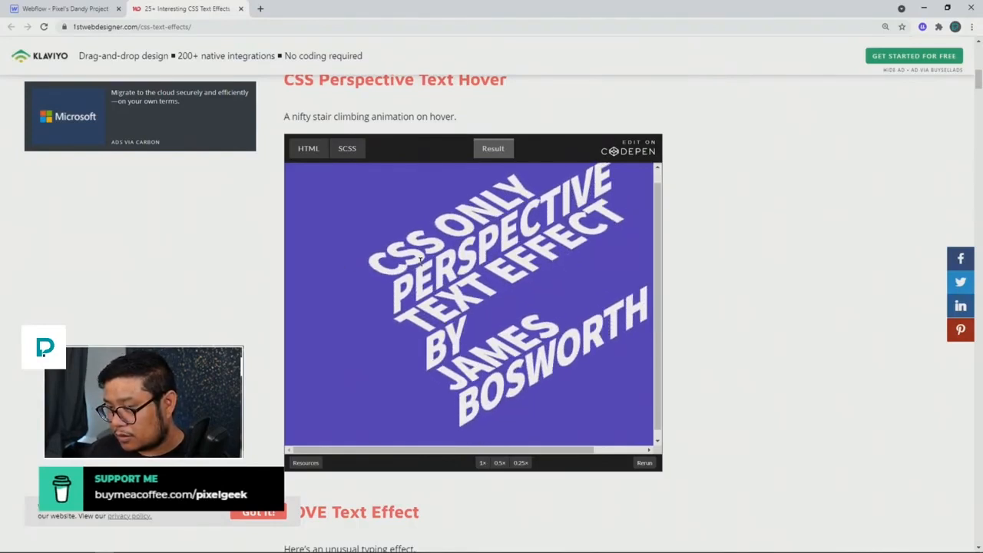
click(70, 13)
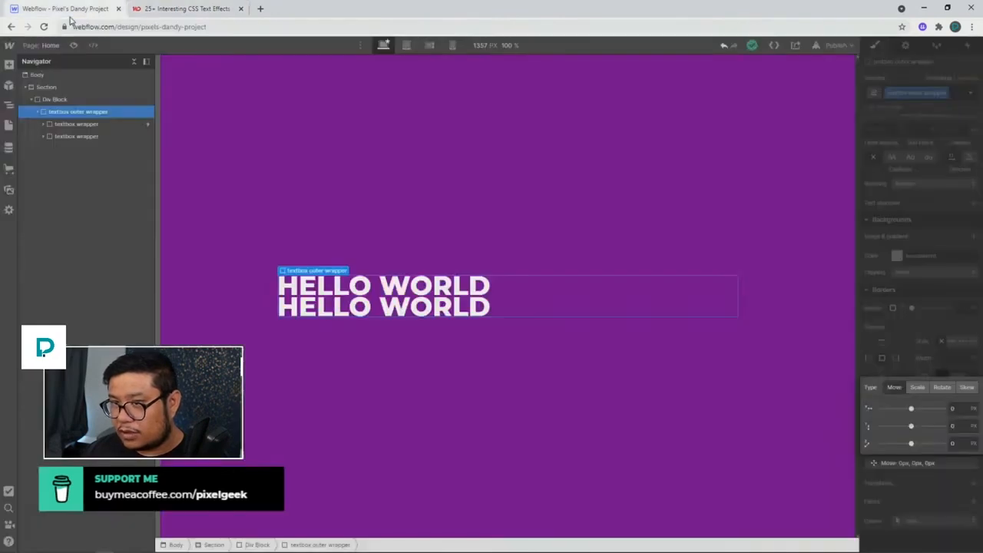
click(941, 388)
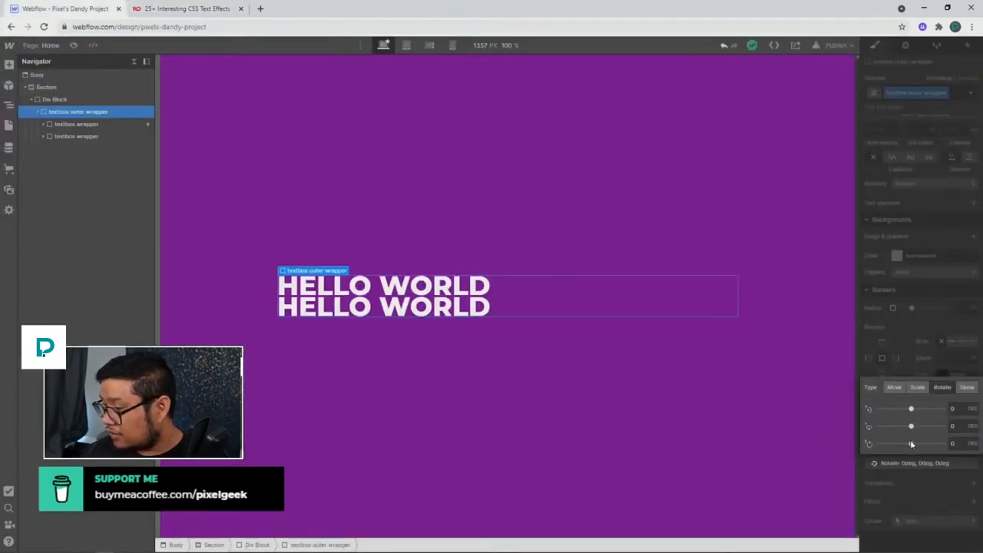
drag(911, 444, 907, 445)
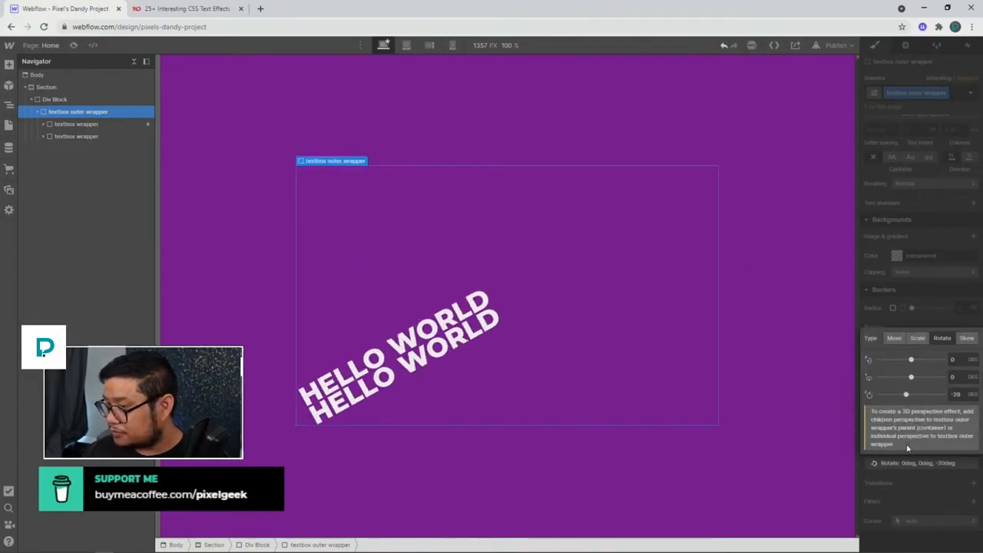
click(935, 297)
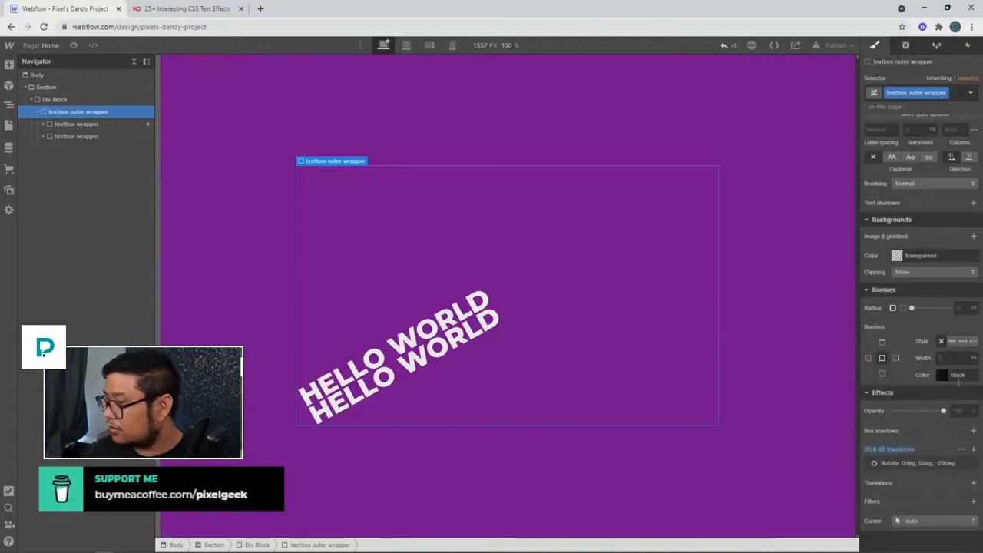
Center-align the text of the textbox wrapper class.
scroll(906, 369, up, 3)
click(76, 124)
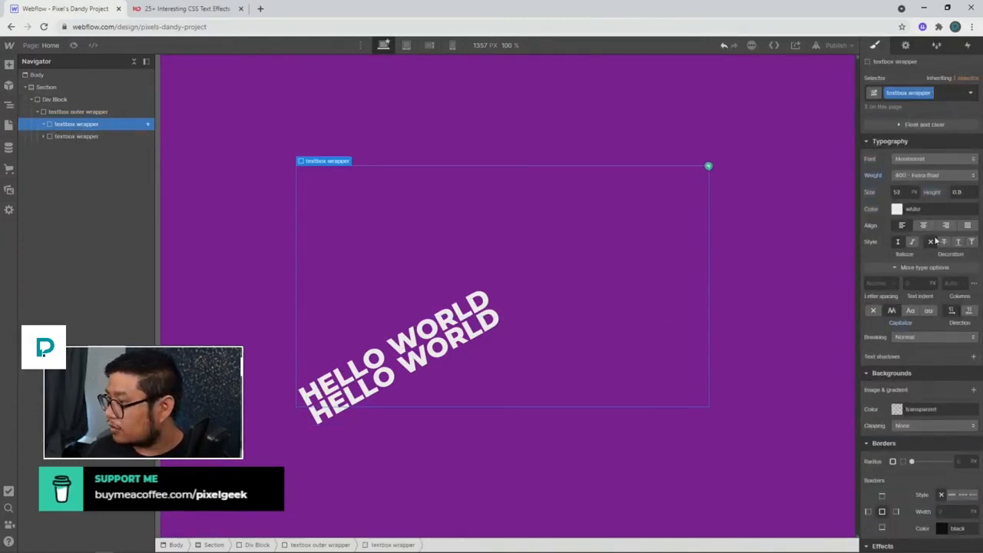
click(924, 225)
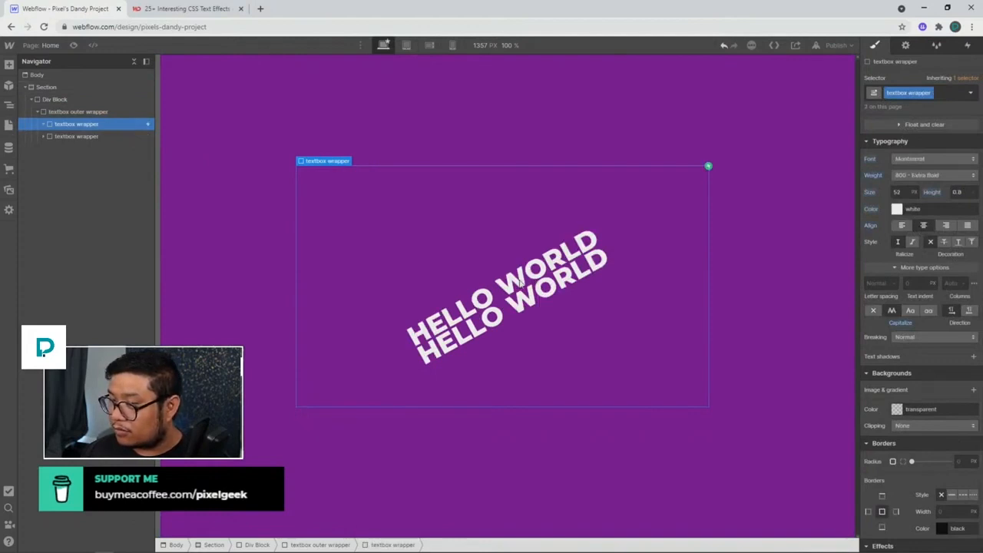
click(440, 267)
Set the X rotation of the textbox outer wrapper's Rotate transform to 43 degrees.
click(87, 111)
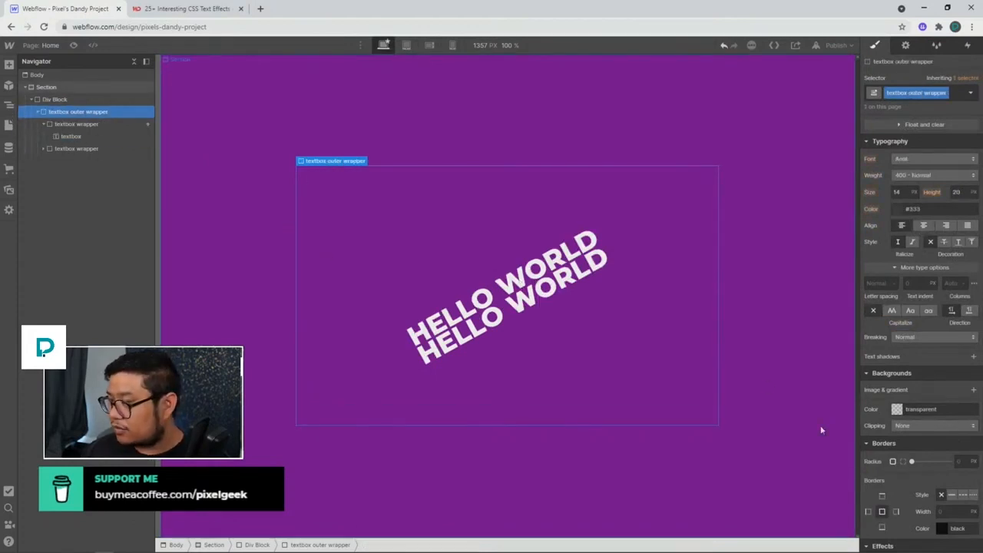
scroll(914, 485, down, 3)
click(908, 464)
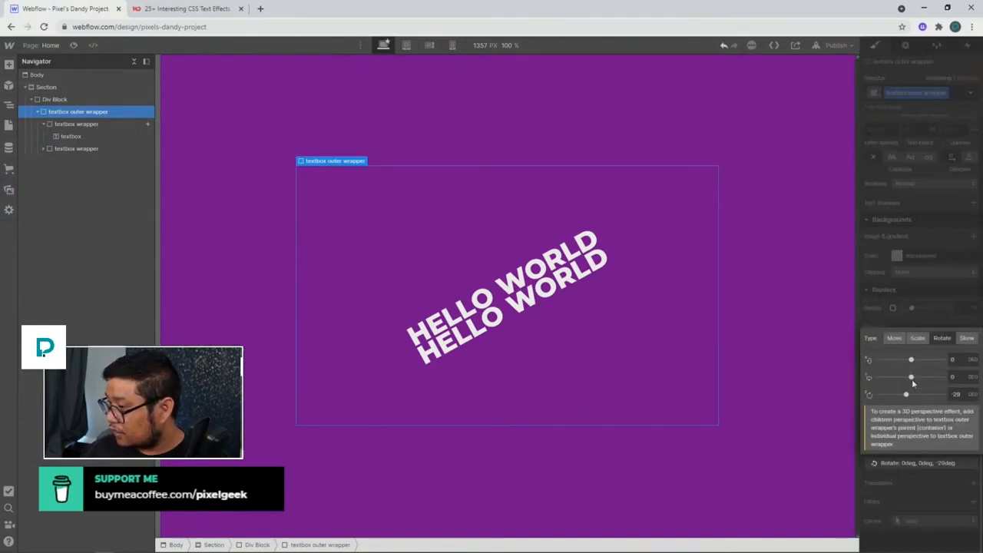
drag(912, 377, 919, 360)
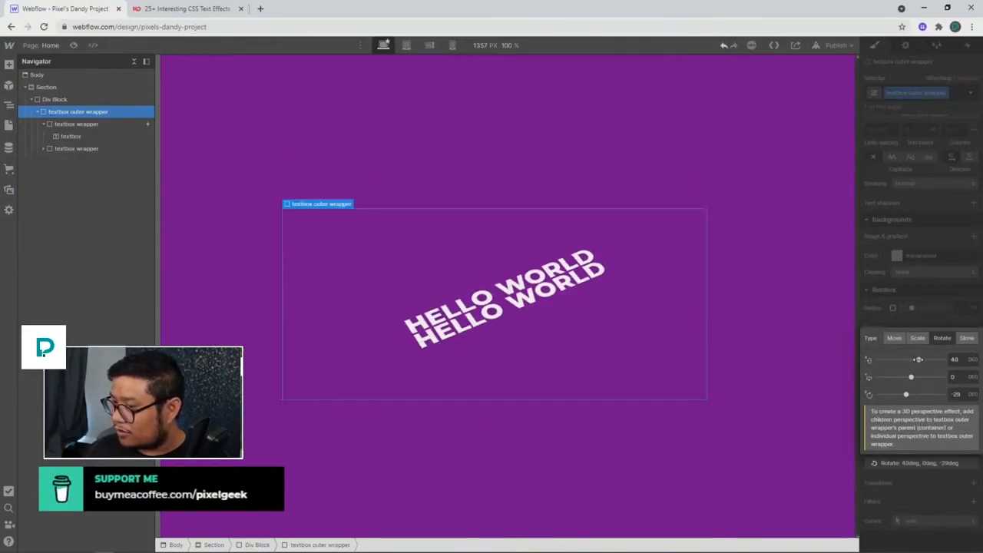
Set the Z rotation of the textbox outer wrapper to -40 degrees and close the transform editor.
click(955, 395)
key(Down)
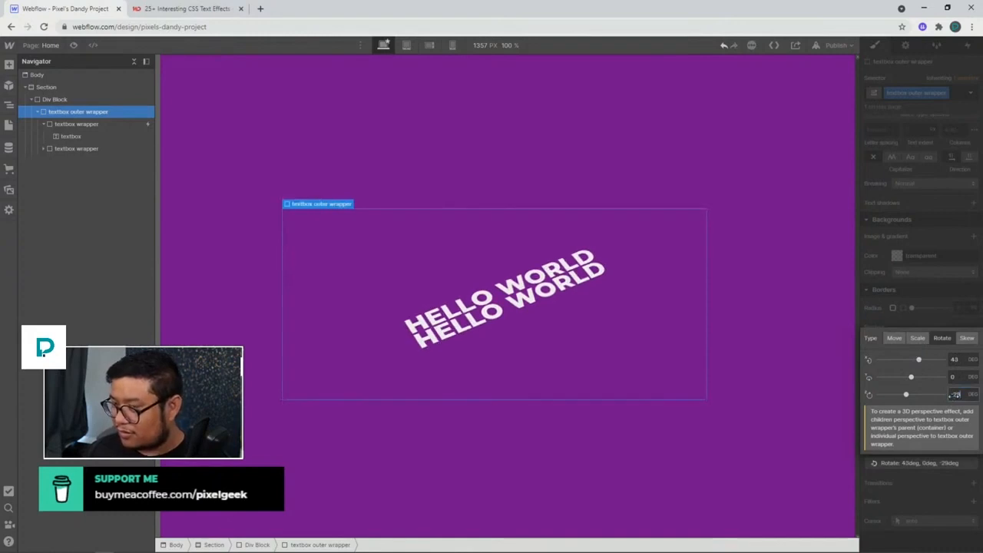
key(Down)
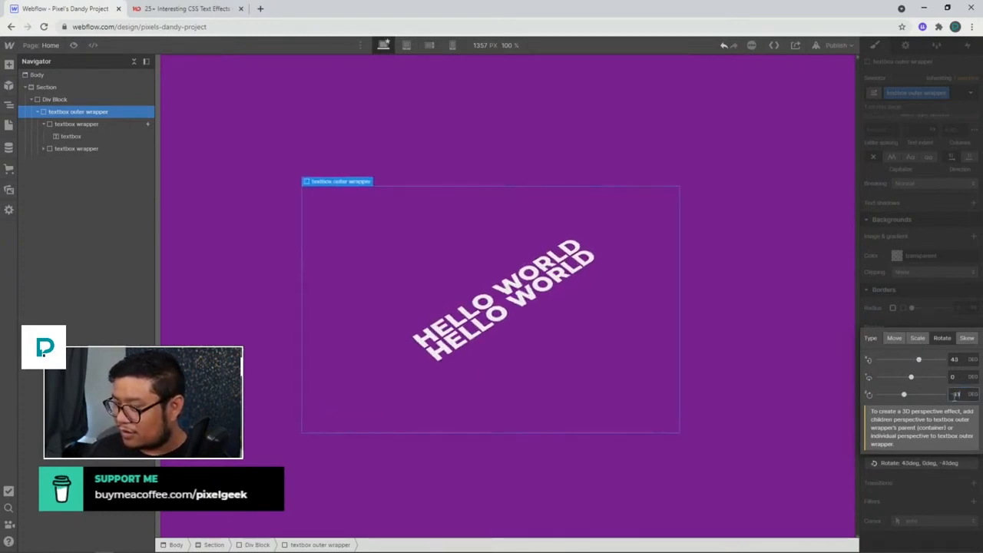
key(Down)
key(Up)
key(Up)
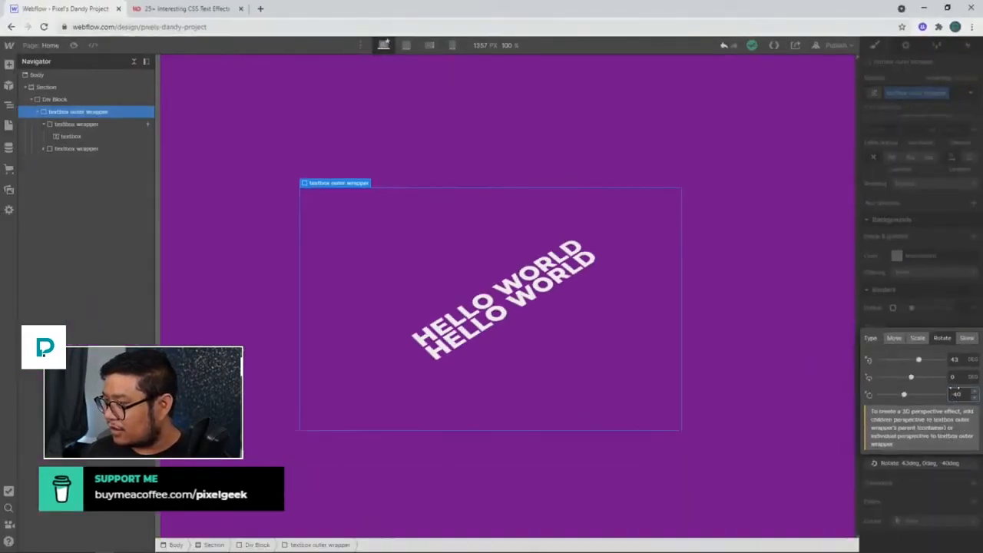
click(927, 296)
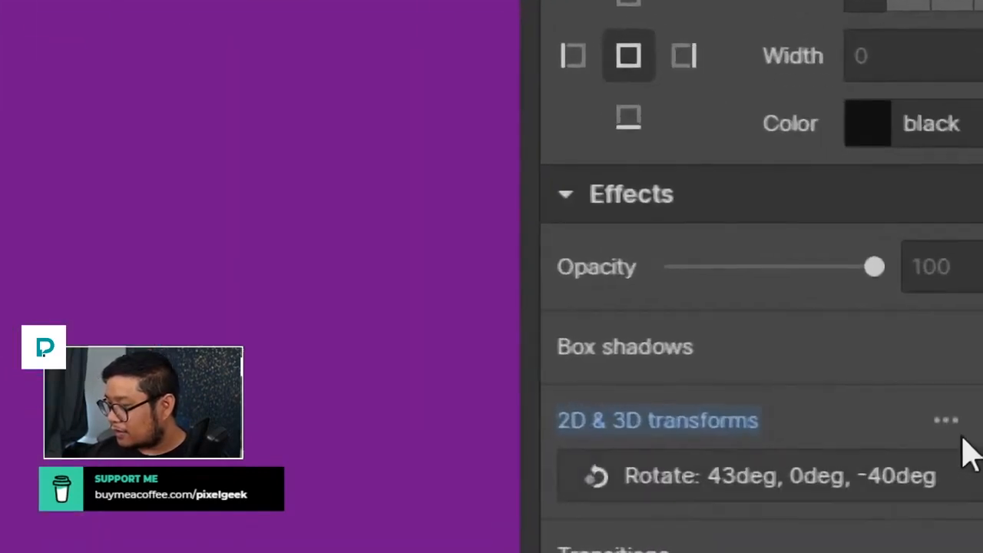
Set the Children Perspective distance of the textbox outer wrapper to 2000 px in its transform settings.
click(947, 421)
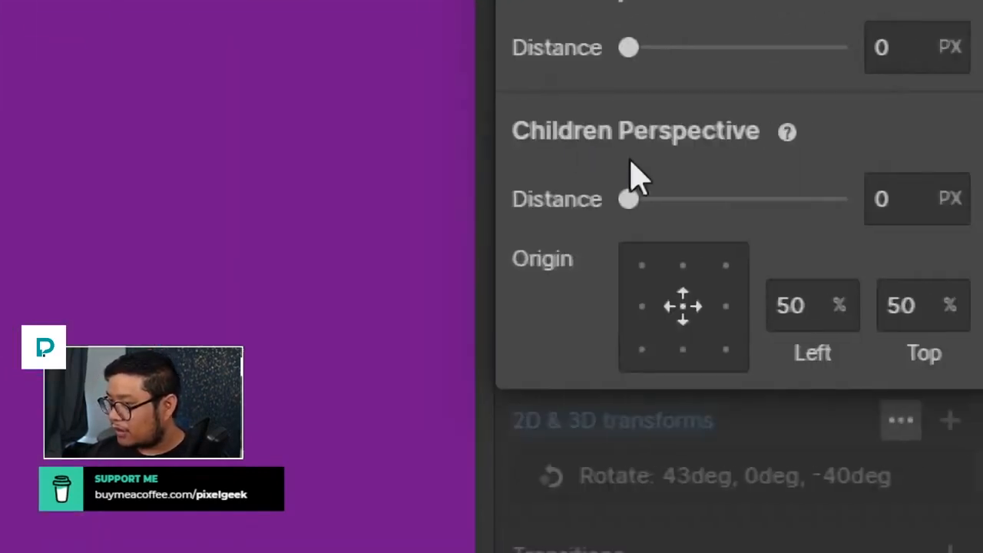
drag(634, 201, 838, 200)
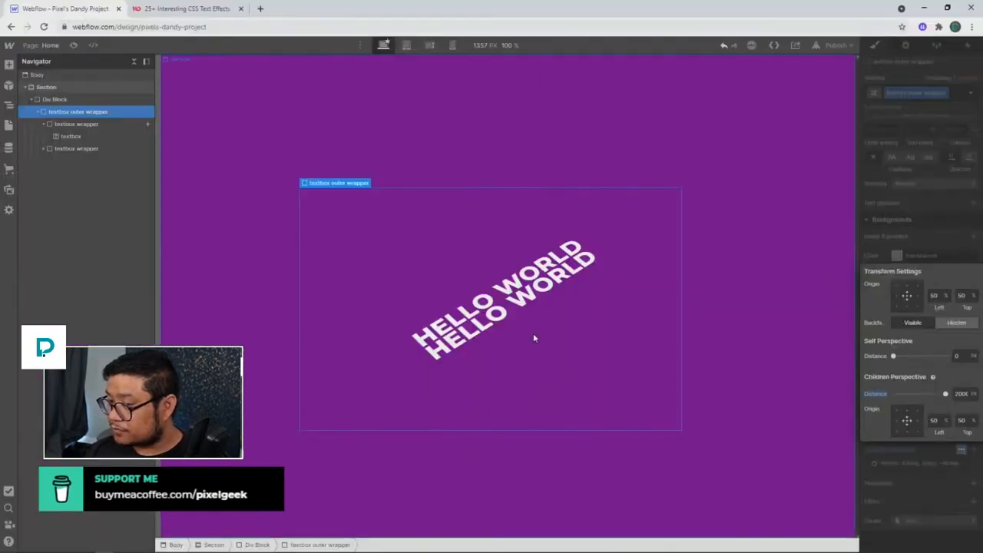
click(472, 332)
Give the second textbox wrapper the combo class "2" and add a Rotate transform to it.
click(76, 148)
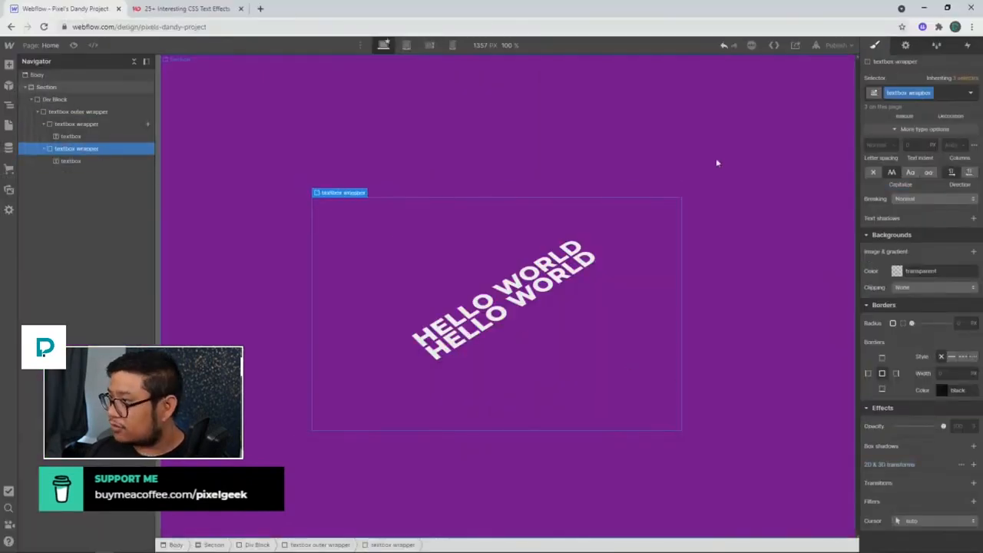
click(945, 93)
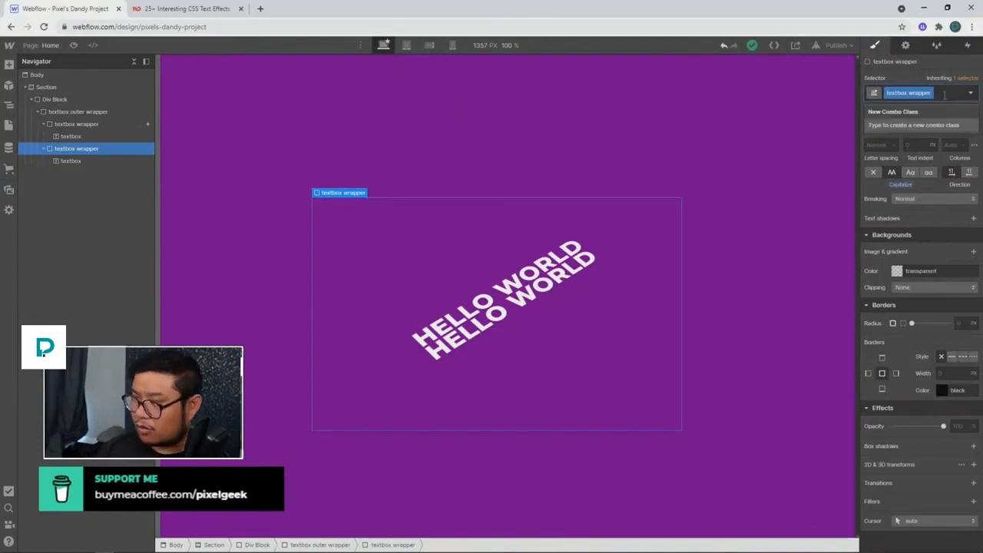
text(2)
key(Return)
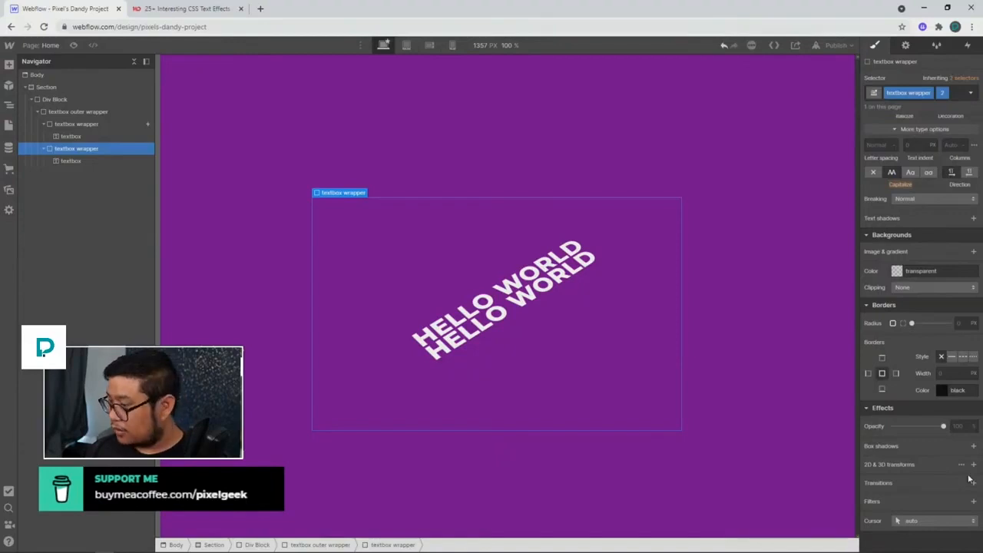
click(974, 464)
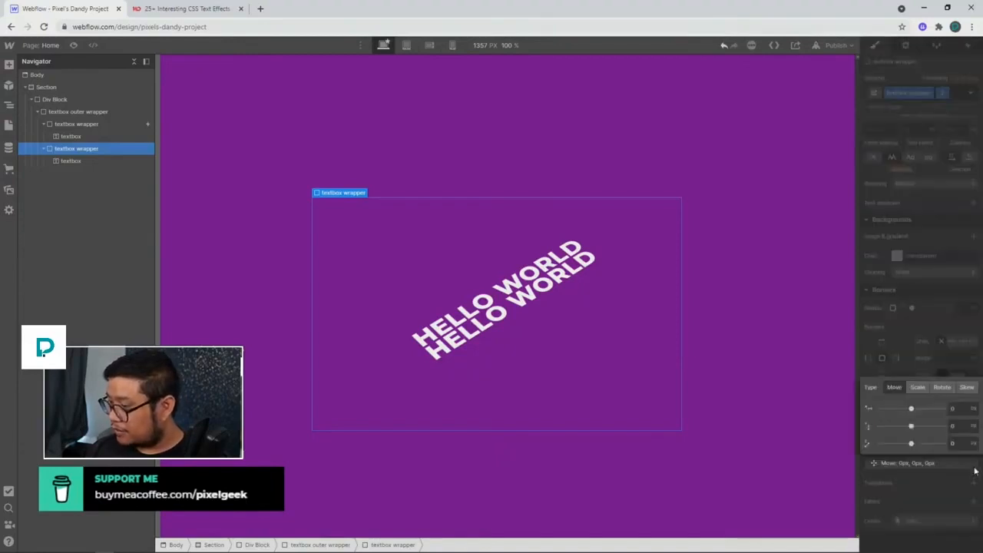
click(942, 387)
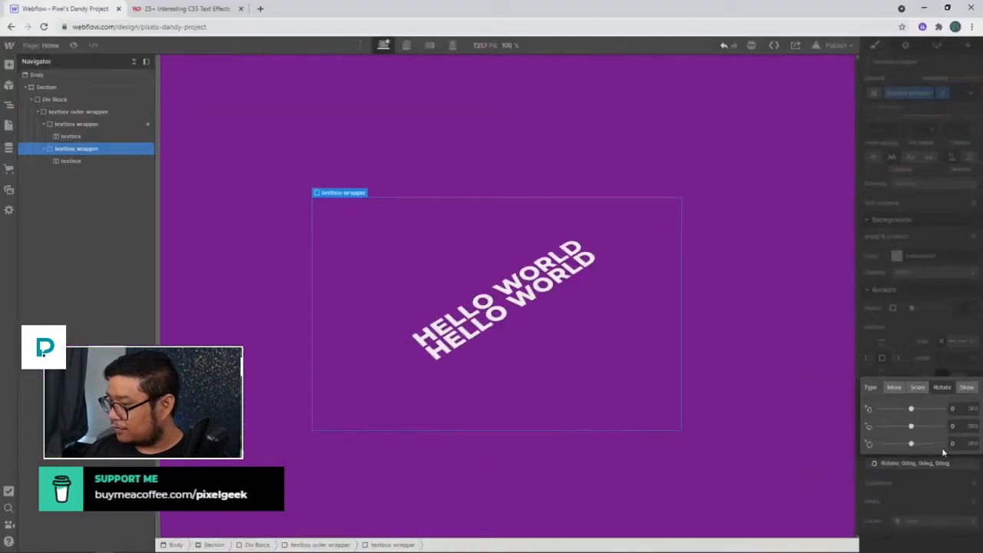
Try out rotations about different axes on the second textbox wrapper and undo each one.
drag(911, 427, 902, 409)
key(ctrl+z)
key(ctrl+z)
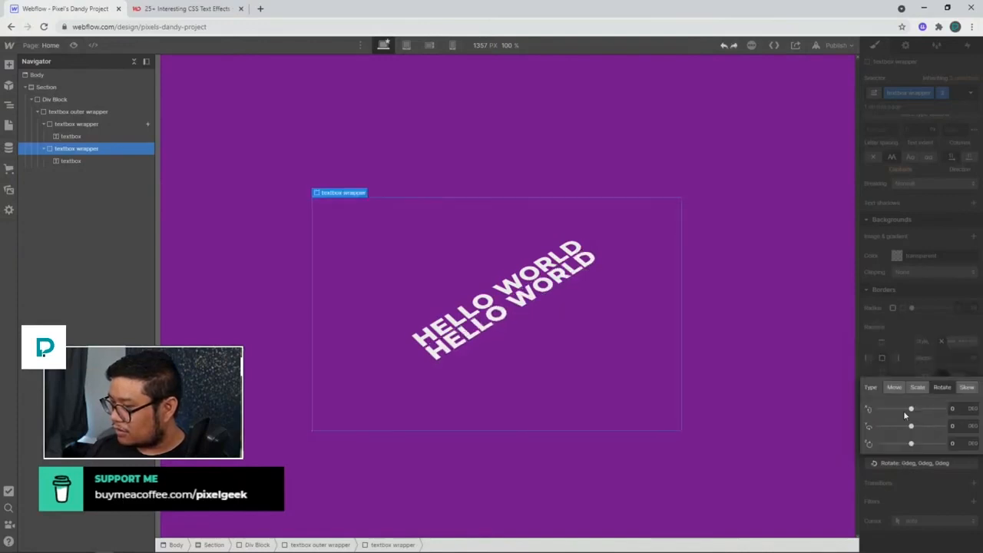
drag(911, 444, 909, 444)
key(ctrl+z)
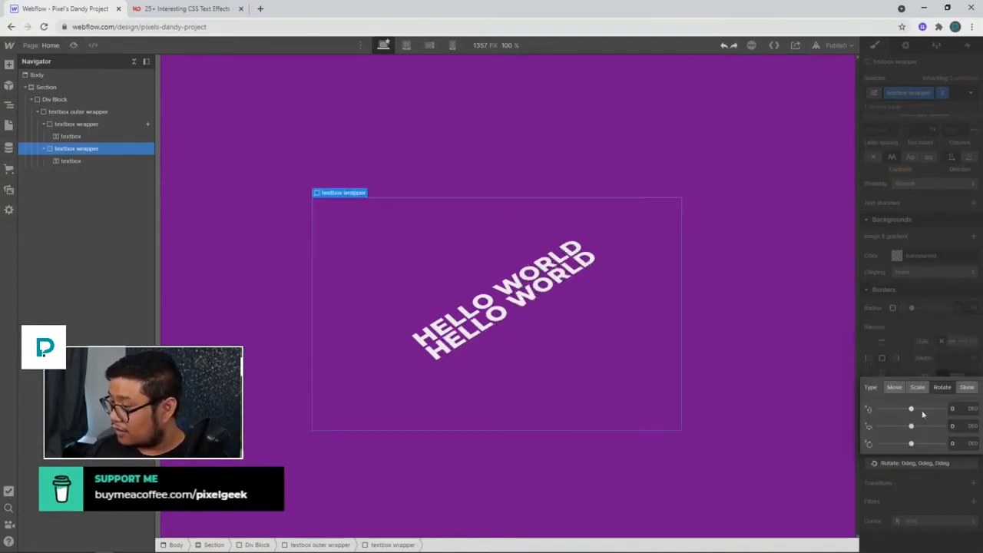
drag(911, 409, 907, 409)
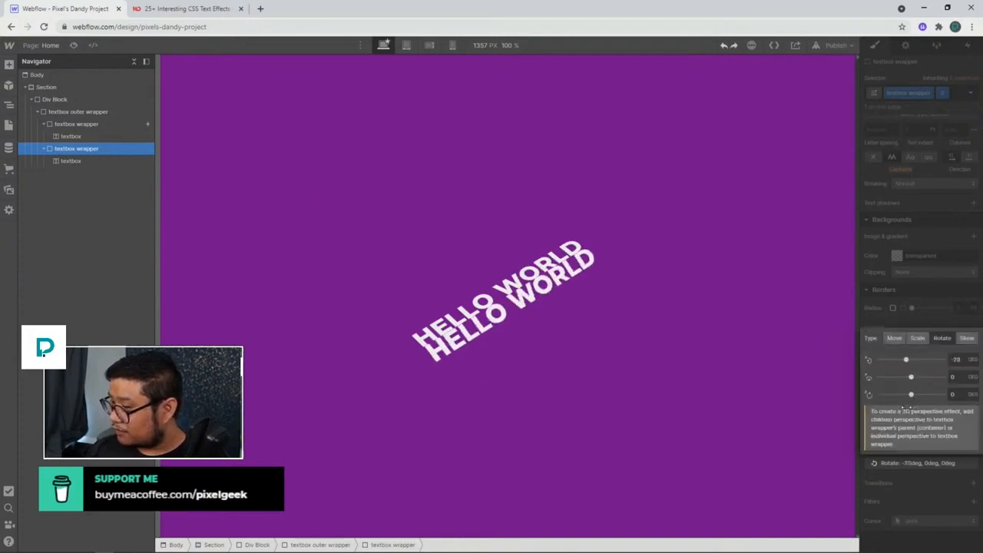
key(ctrl+z)
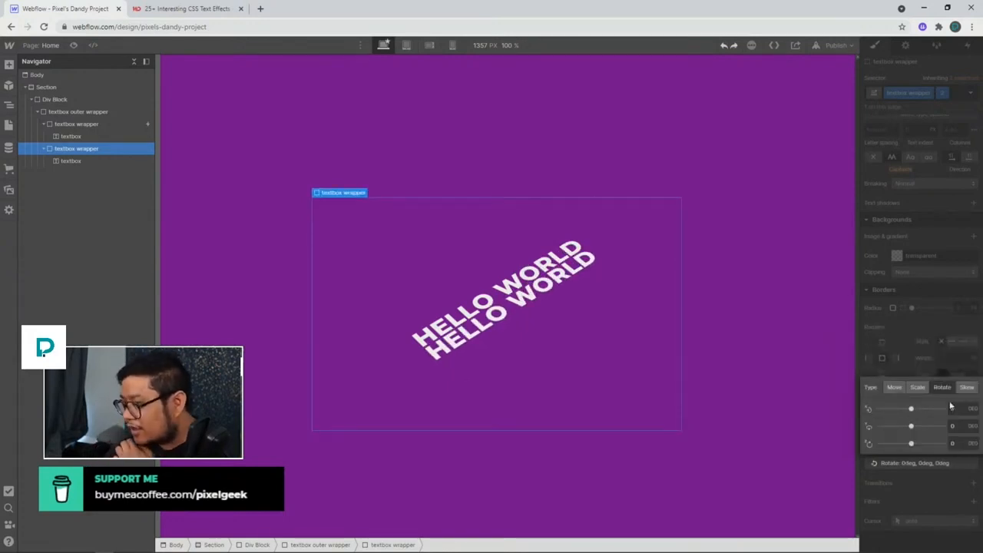
Set the transform origin of the second textbox wrapper to top center, 50% left and 0% top.
click(904, 332)
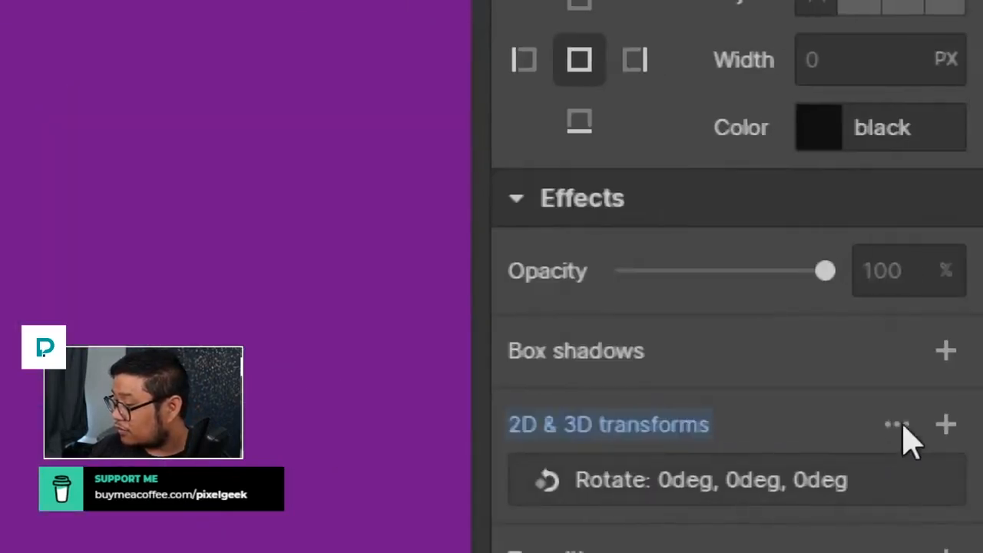
click(961, 448)
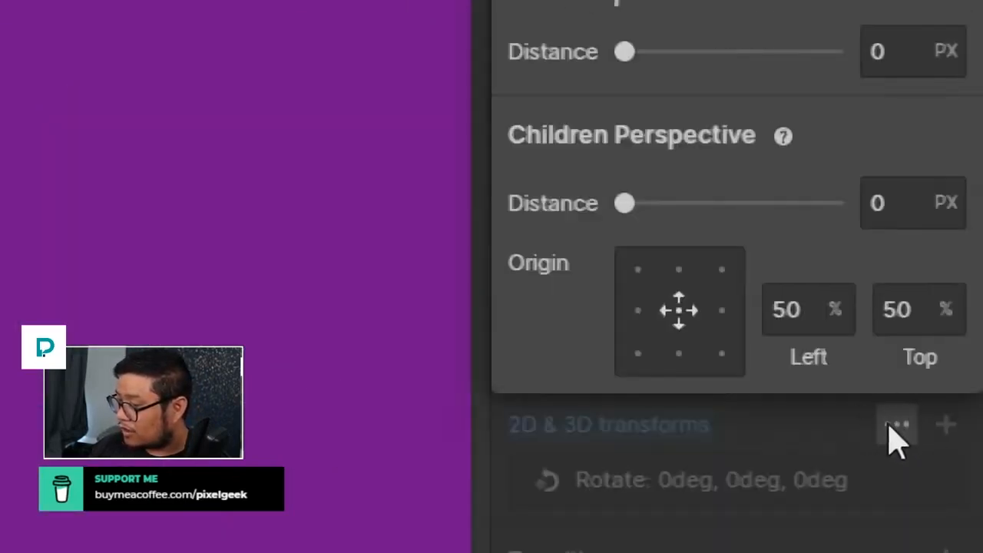
scroll(742, 80, up, 3)
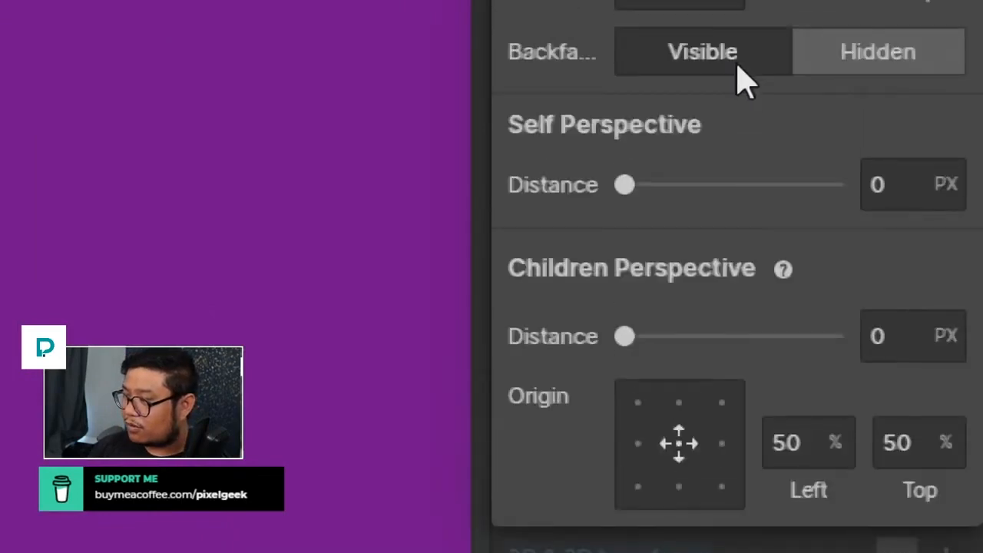
scroll(691, 73, up, 3)
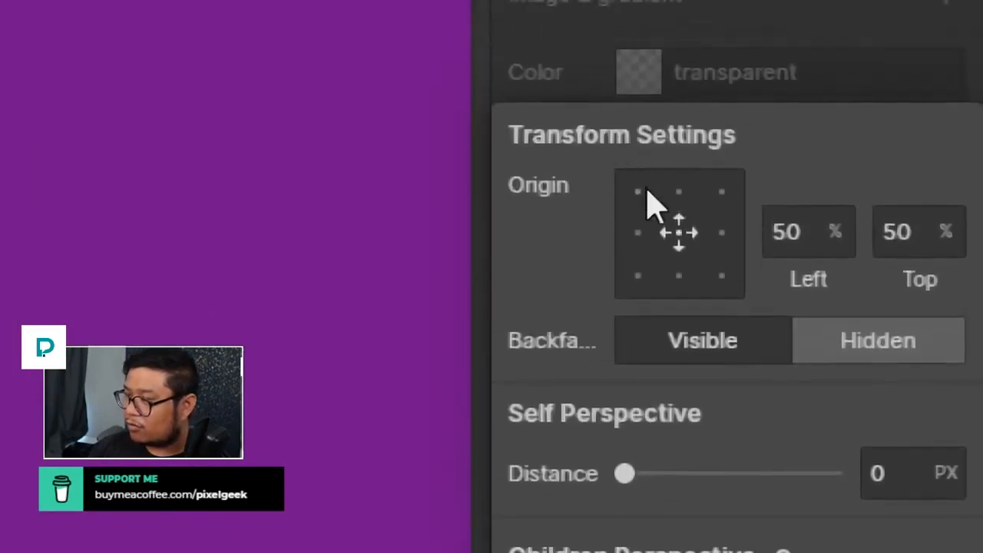
click(679, 193)
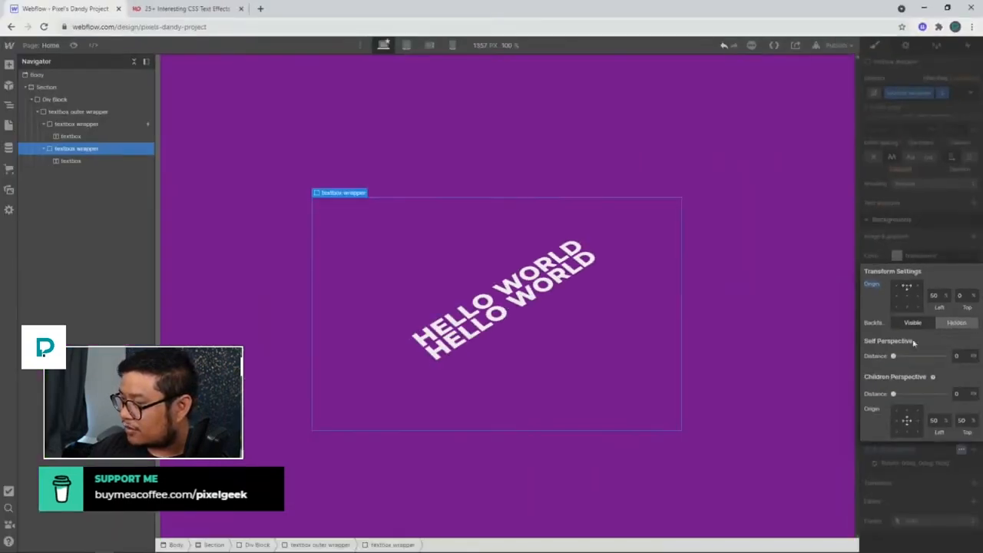
click(928, 251)
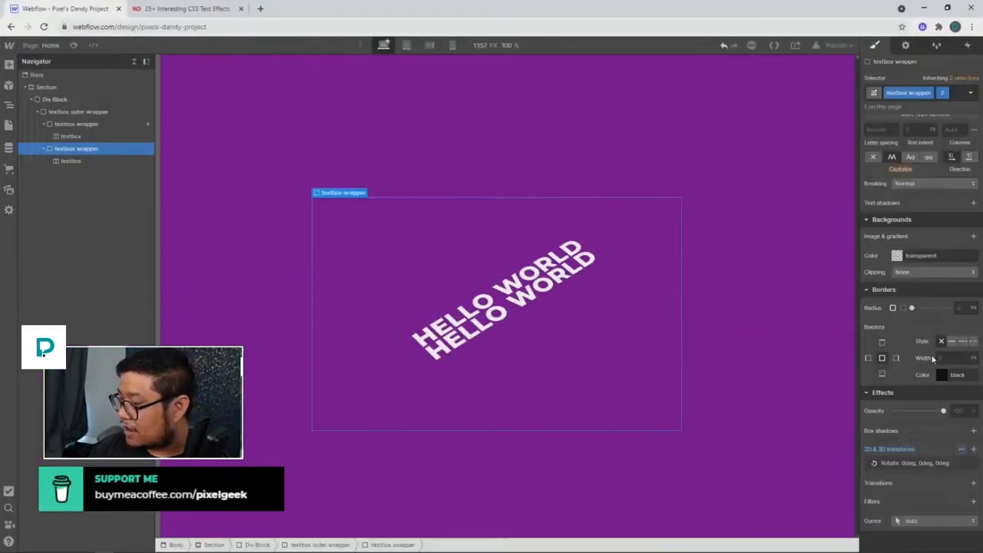
Set the X-axis rotation of the second textbox wrapper to -90 degrees in its Rotate transform.
click(924, 464)
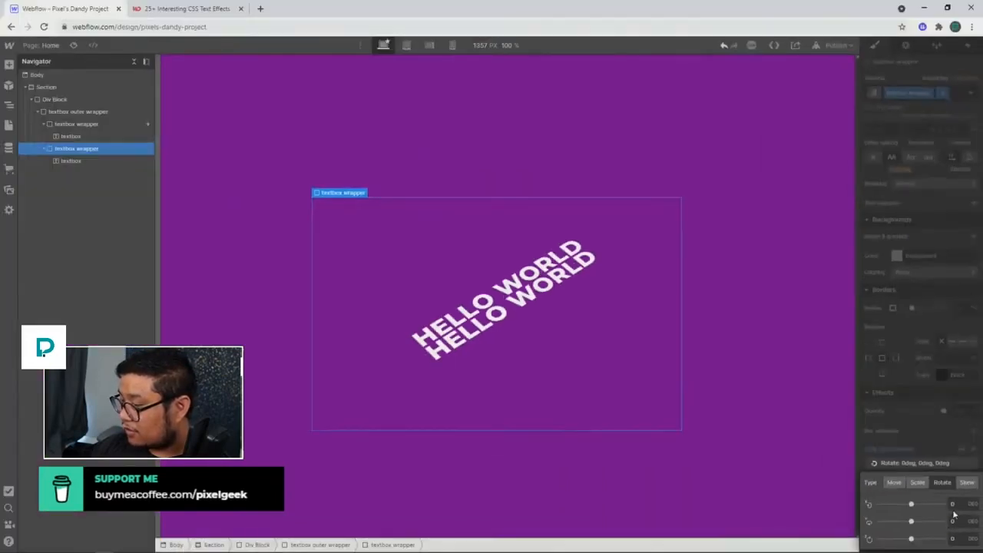
click(953, 505)
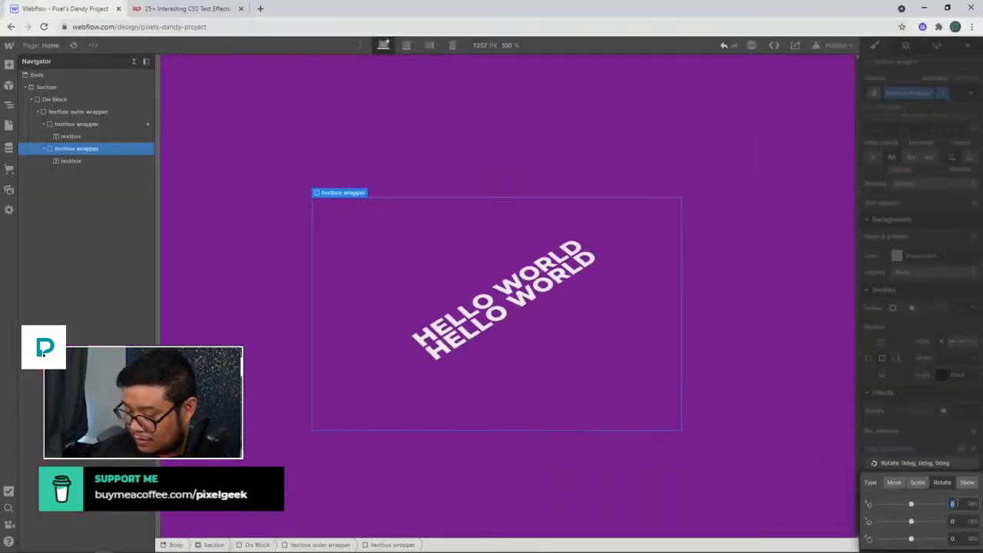
text(14)
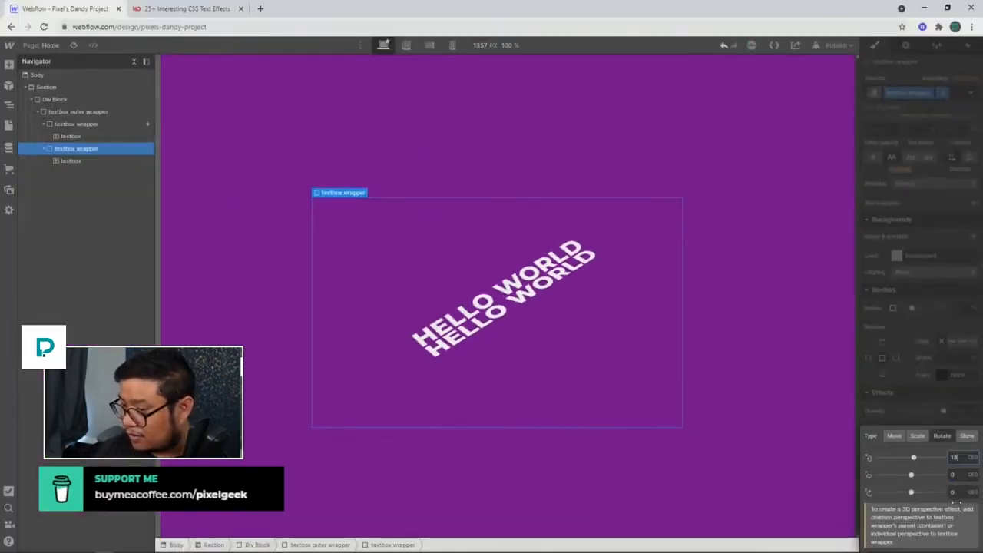
key(Down)
key(Down)
key(Down)
key(Down)
key(Down)
key(Down)
key(Down)
key(Down)
key(Down)
key(Down)
key(Down)
key(Down)
key(Down)
key(Down)
key(Down)
key(Down)
key(Down)
key(Down)
key(Down)
key(Down)
key(Down)
key(Down)
key(Down)
key(Down)
key(Down)
key(Down)
key(Down)
key(Down)
key(Down)
key(Down)
key(Down)
key(Down)
key(Down)
key(Down)
key(Down)
key(Down)
key(Down)
key(Down)
key(Down)
key(Down)
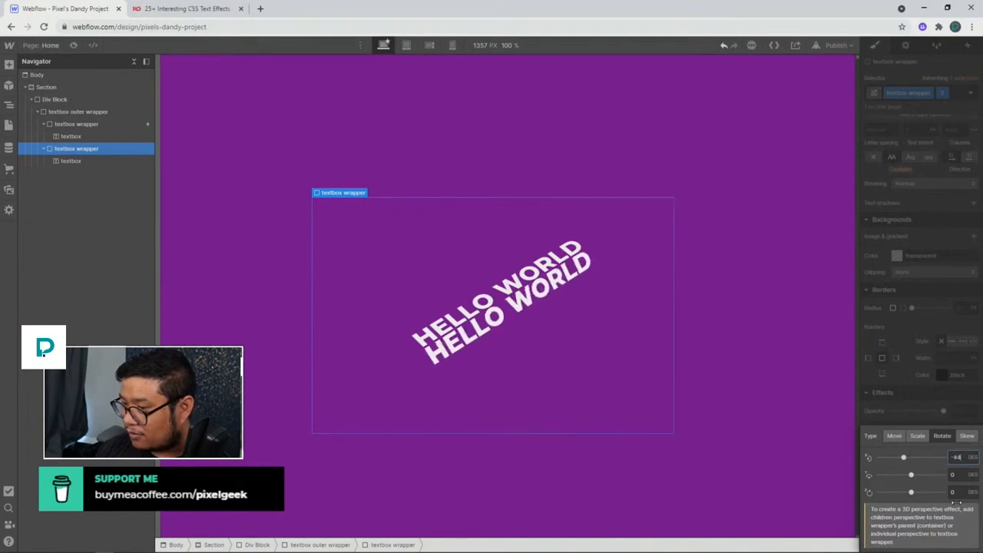
key(Down)
key(Down)
key(Down)
key(Down)
key(Down)
key(Down)
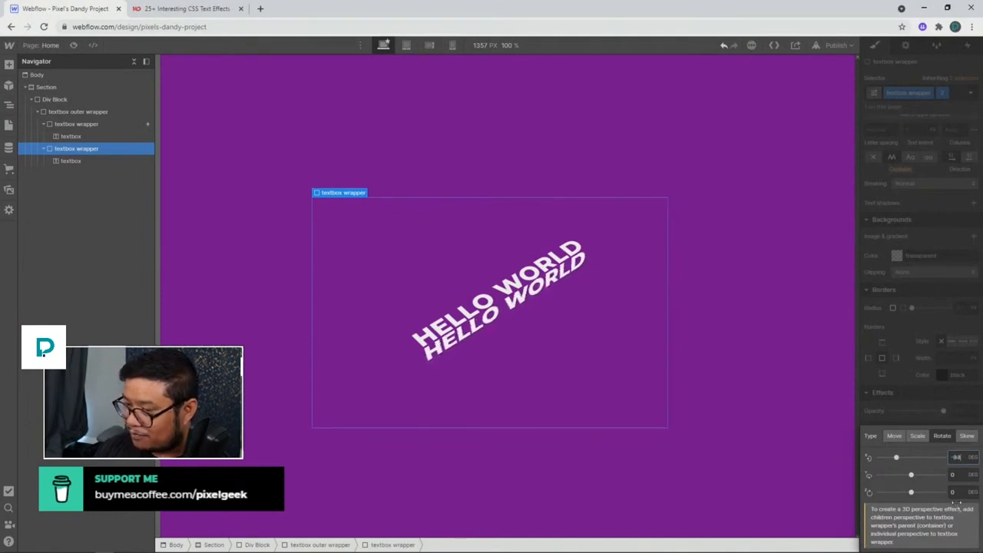
key(Up)
key(Up)
key(Up)
key(Up)
key(Up)
key(Up)
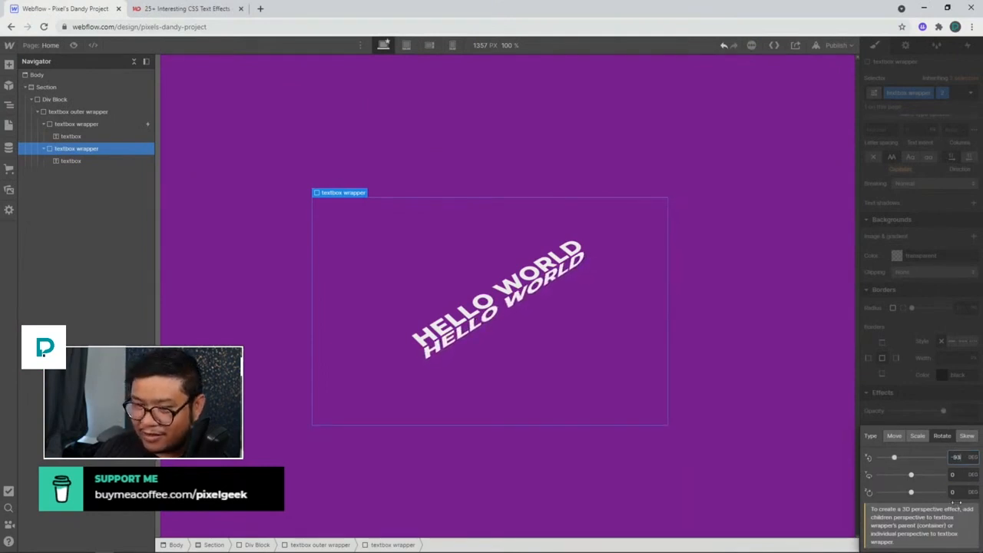
key(Down)
key(Down)
key(Down)
key(Down)
key(Down)
key(Down)
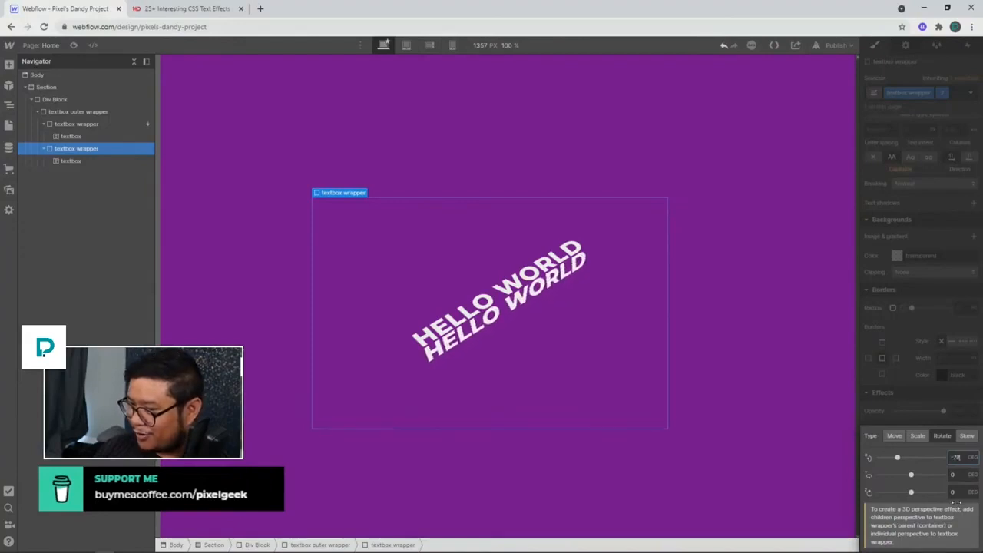
key(Down)
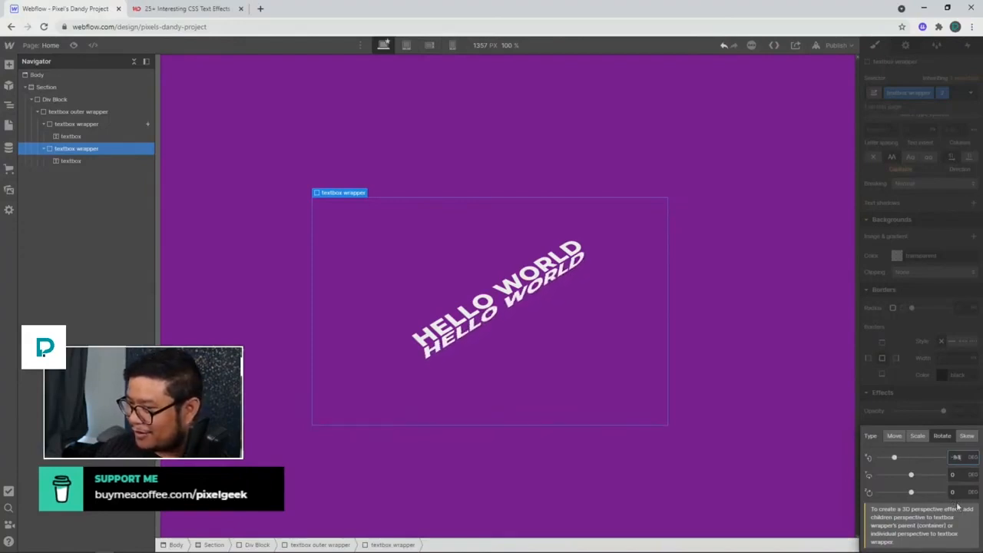
key(Up)
key(Up)
key(Up)
key(Up)
key(Up)
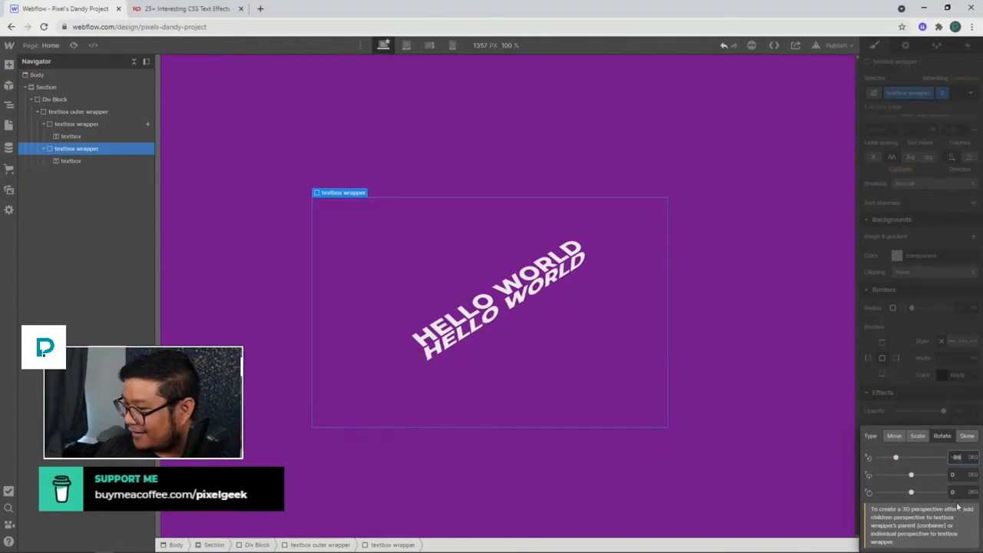
key(Up)
key(Up)
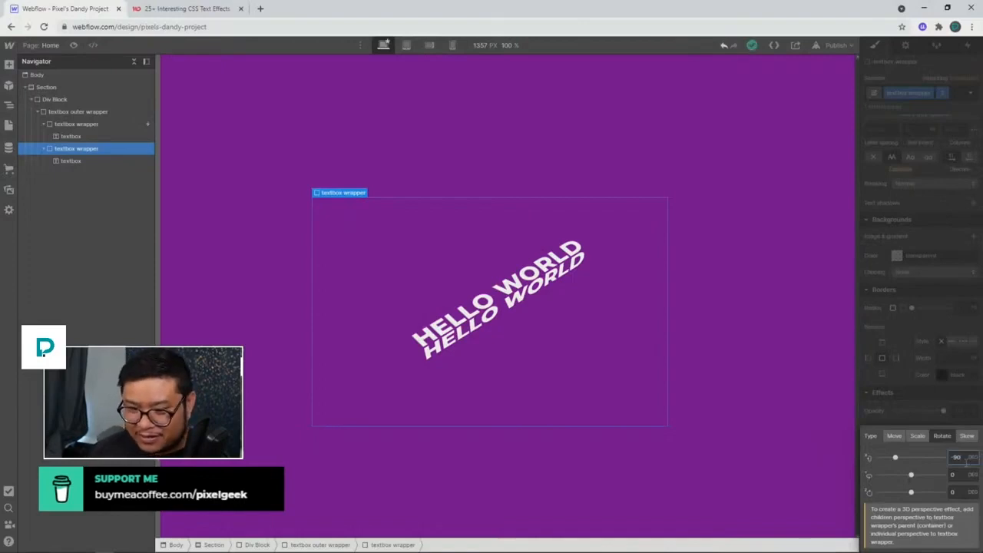
click(938, 396)
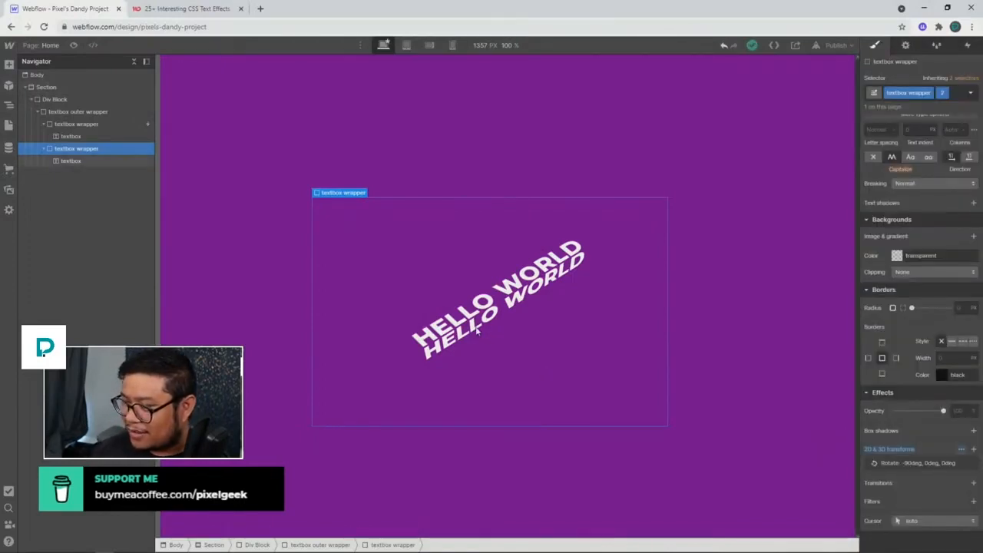
Preview the page with the two-line folded text and return to editing.
click(126, 124)
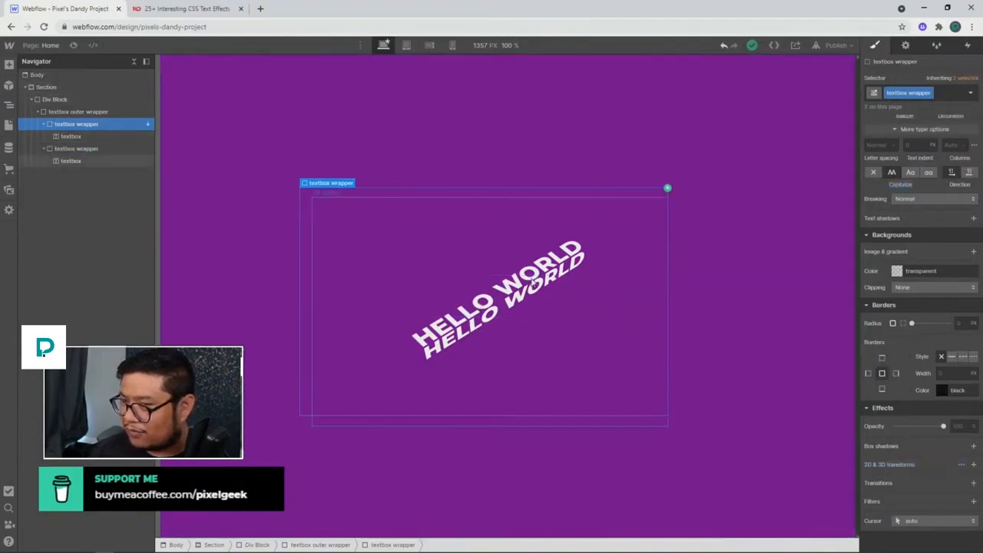
click(73, 44)
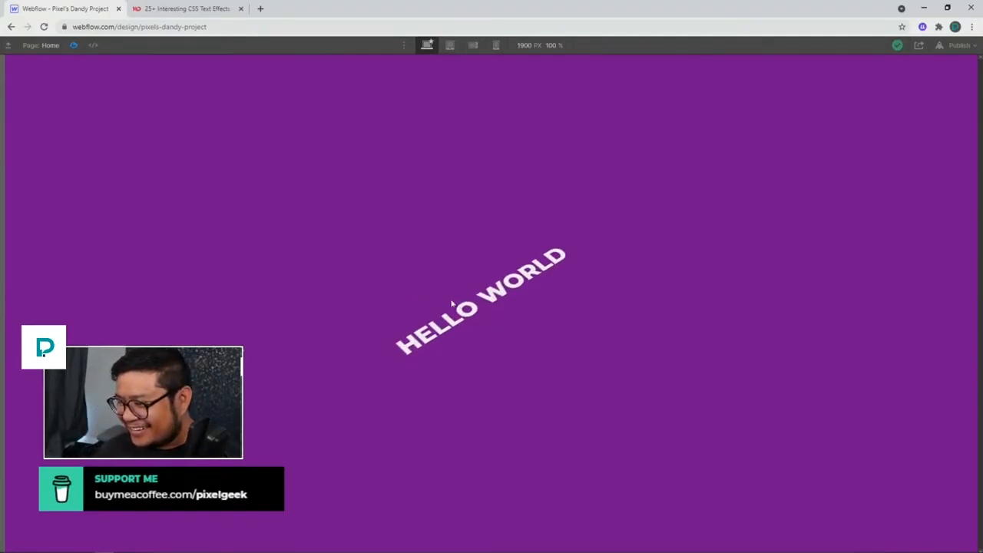
click(74, 46)
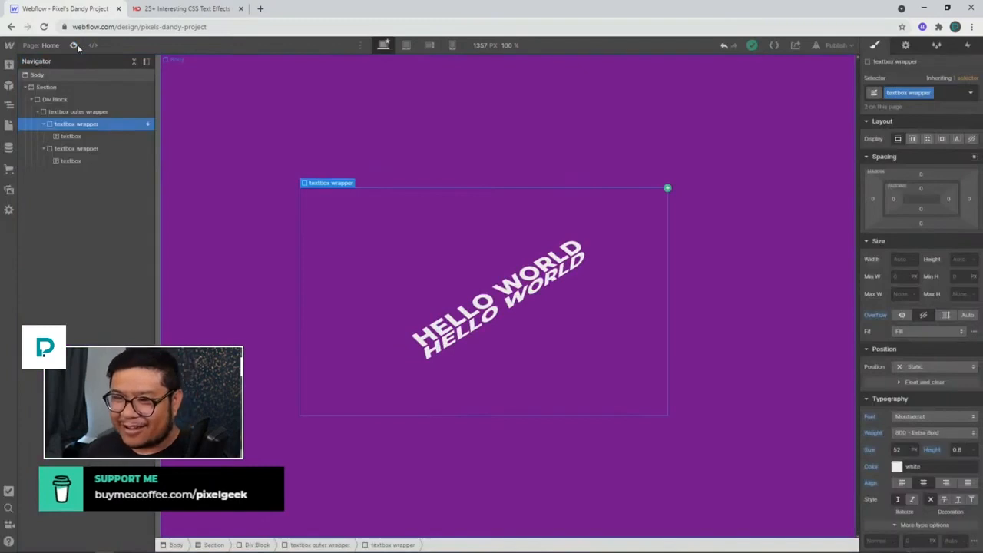
Delete the Mouse hover trigger from the first textbox wrapper.
click(145, 113)
click(91, 124)
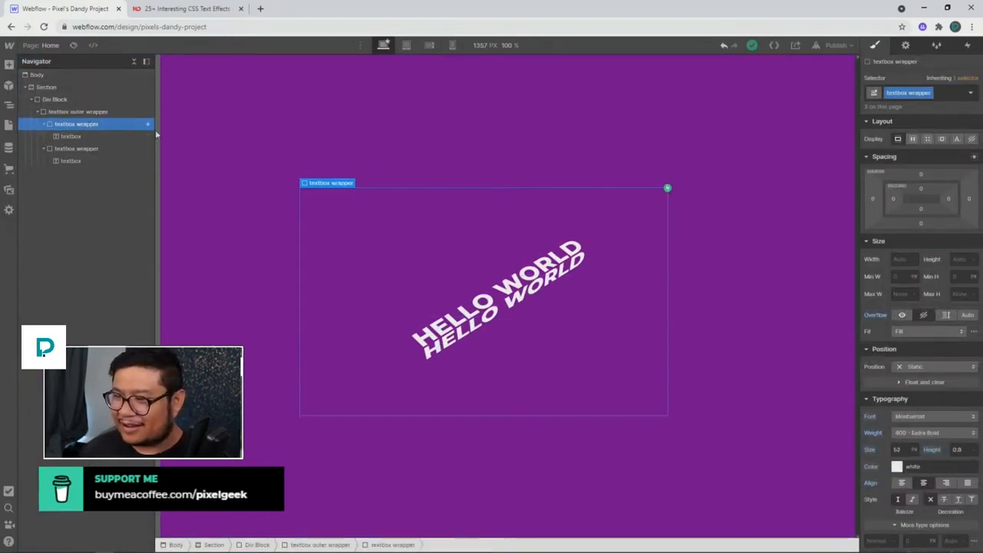
click(967, 45)
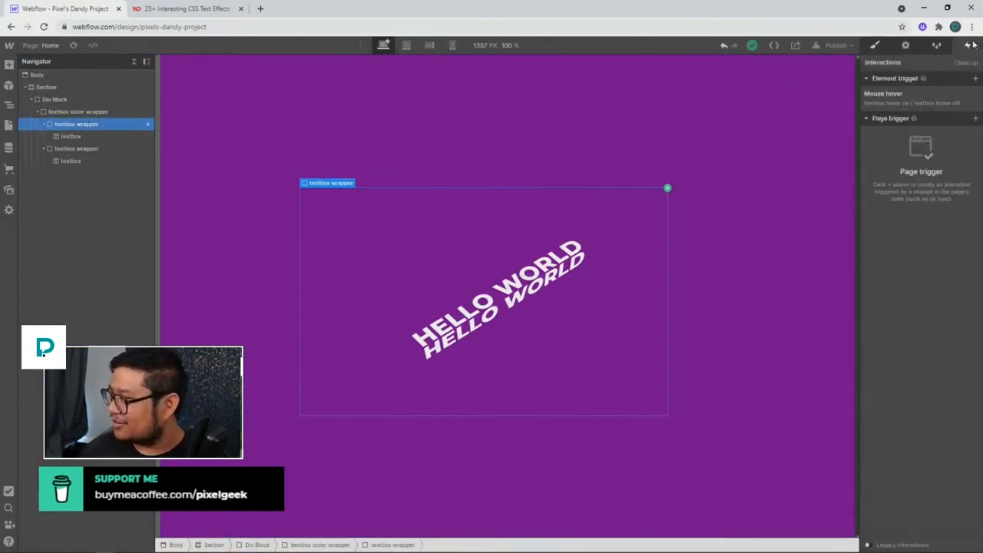
click(974, 96)
Add a Mouse hover trigger to the textbox outer wrapper, running "textbox hover on" on hover and "textbox hover off" on hover out.
click(99, 112)
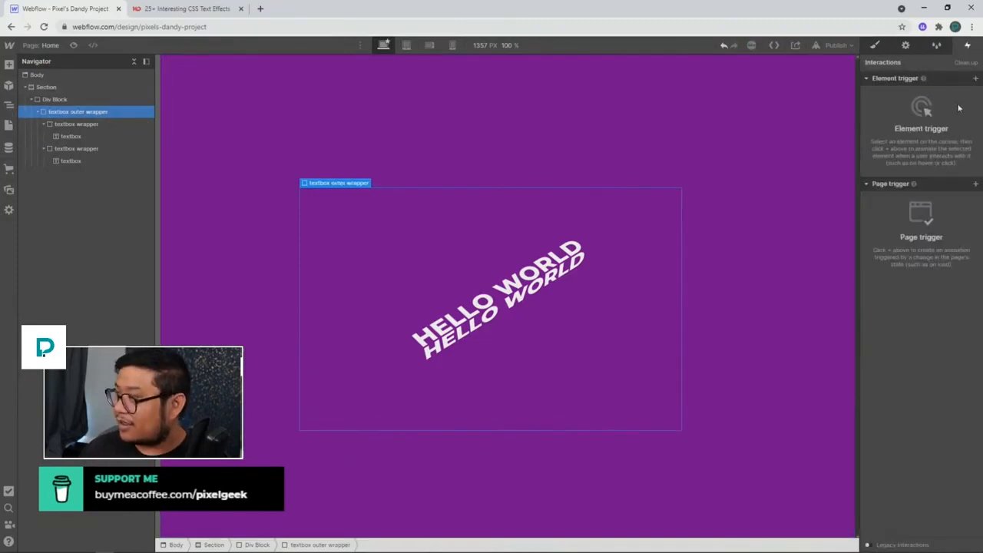
click(975, 78)
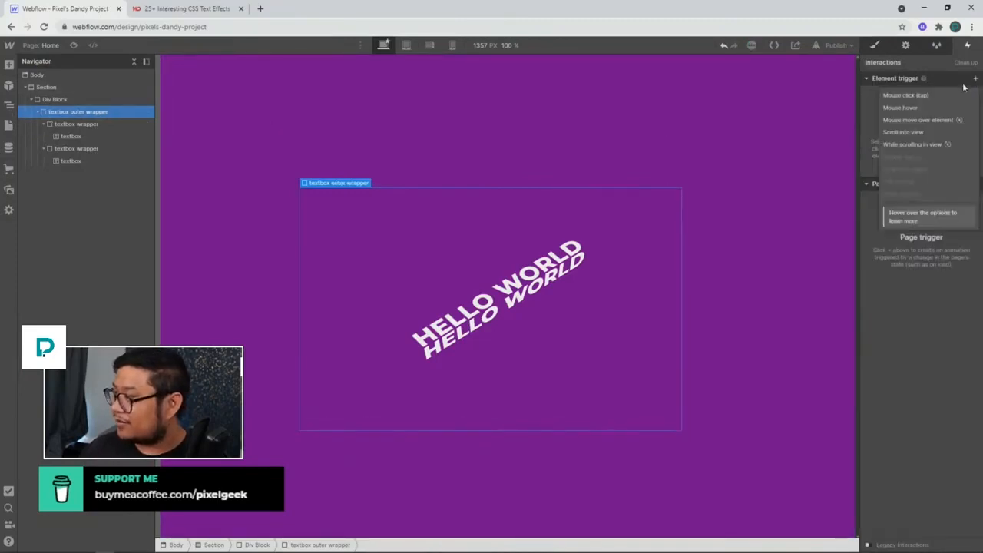
click(925, 107)
click(914, 132)
click(903, 157)
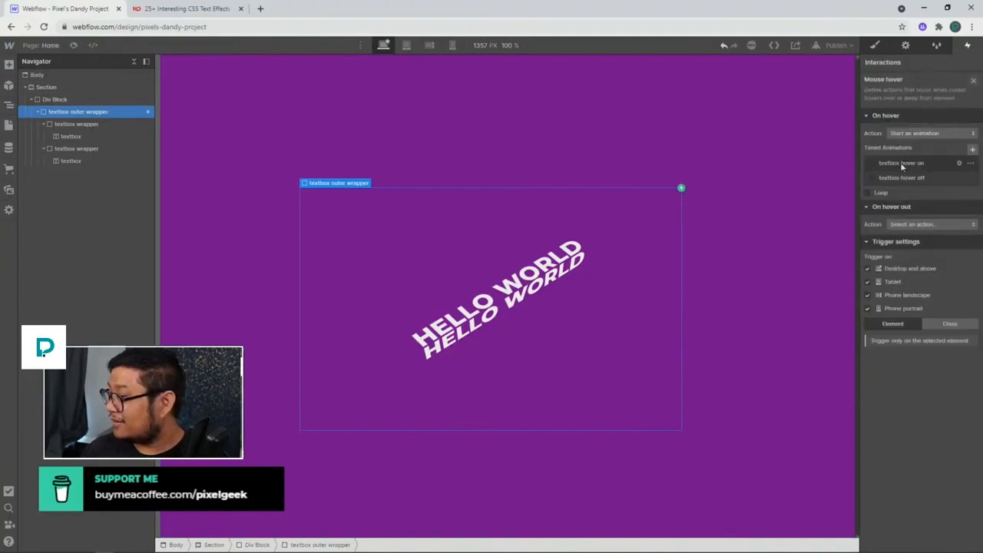
click(900, 162)
click(930, 241)
click(910, 265)
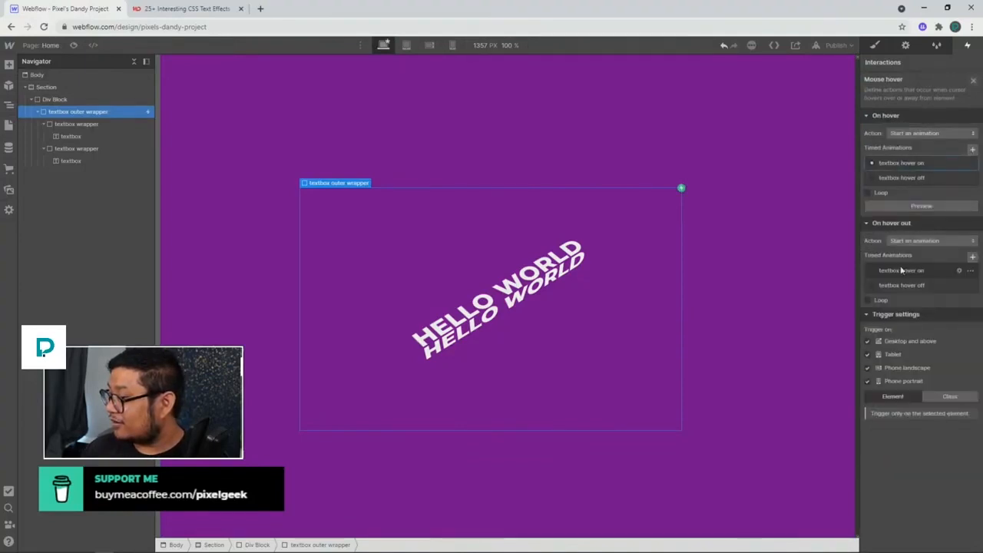
click(899, 284)
Test the outer wrapper's hover interaction in the page preview and check the extents of its parent elements.
click(74, 44)
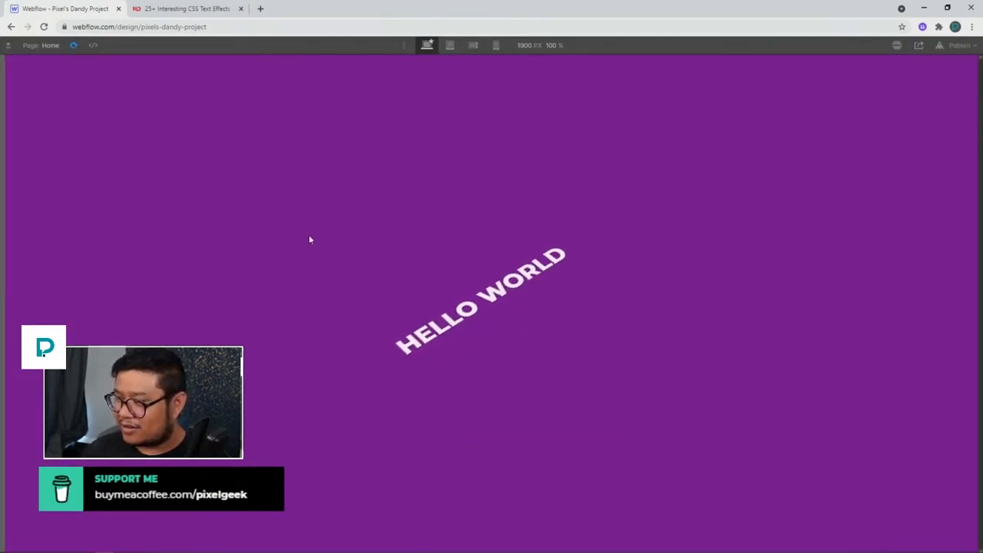
click(73, 46)
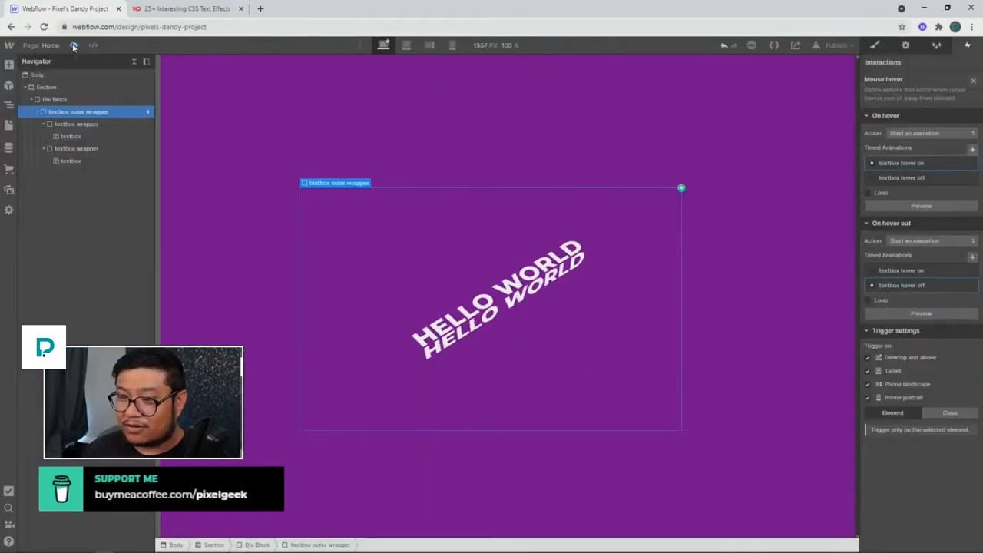
click(59, 100)
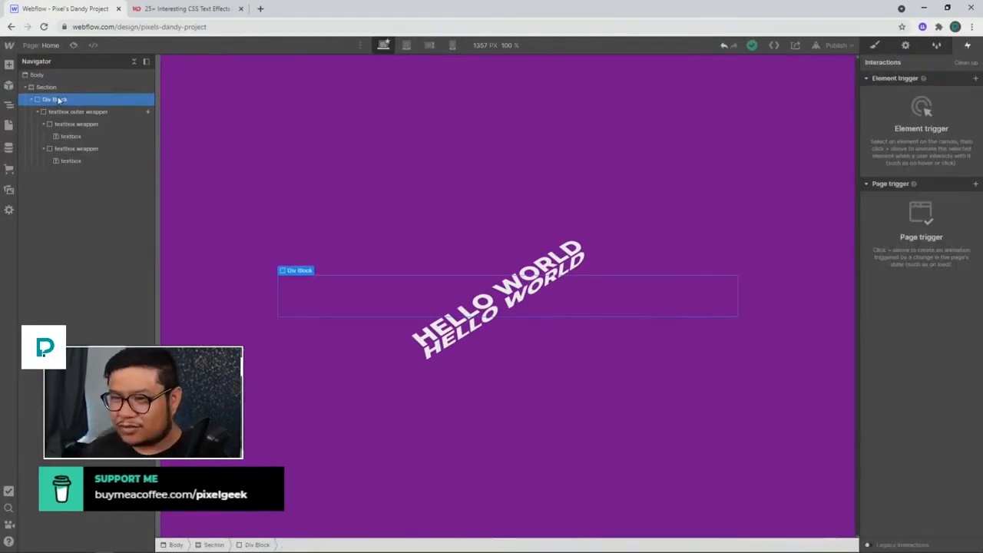
click(56, 86)
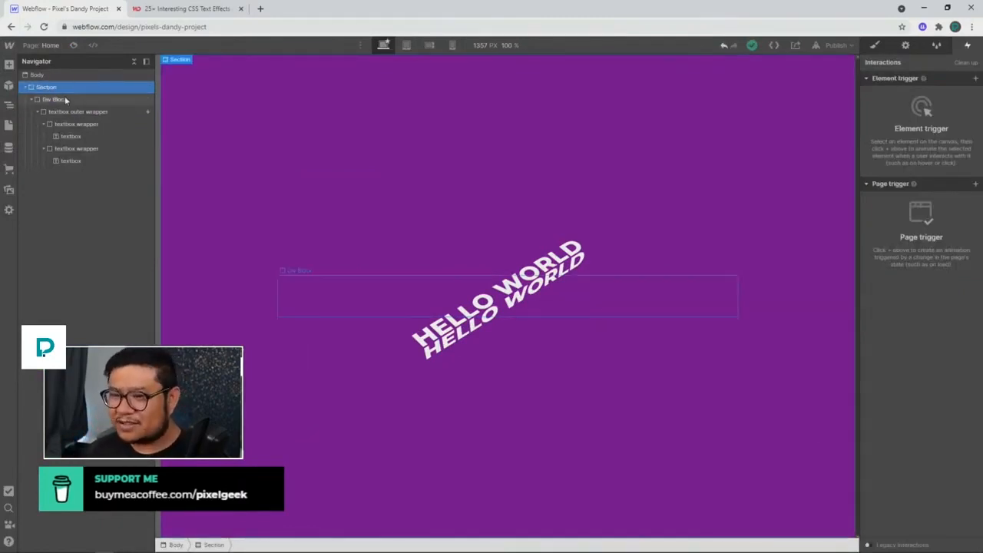
click(62, 100)
click(69, 113)
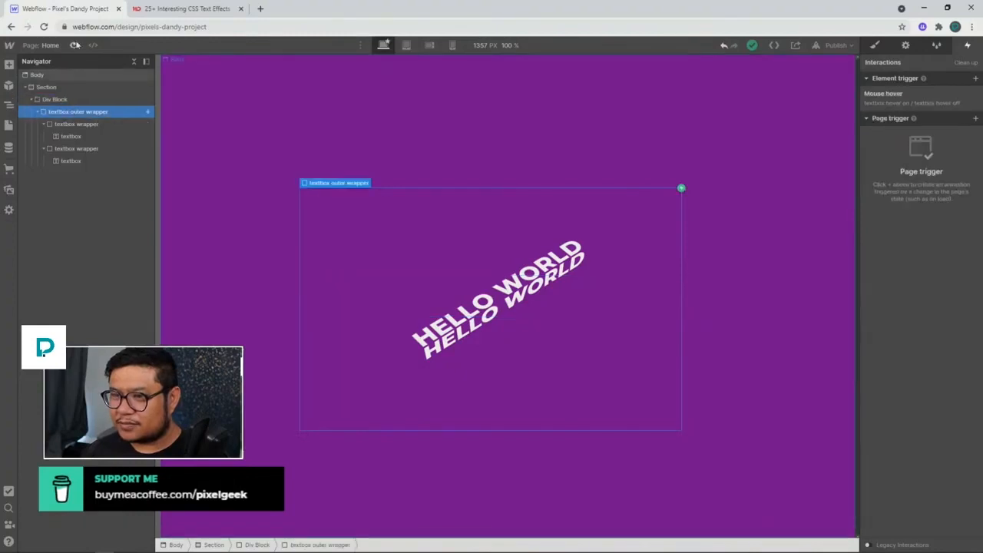
click(73, 45)
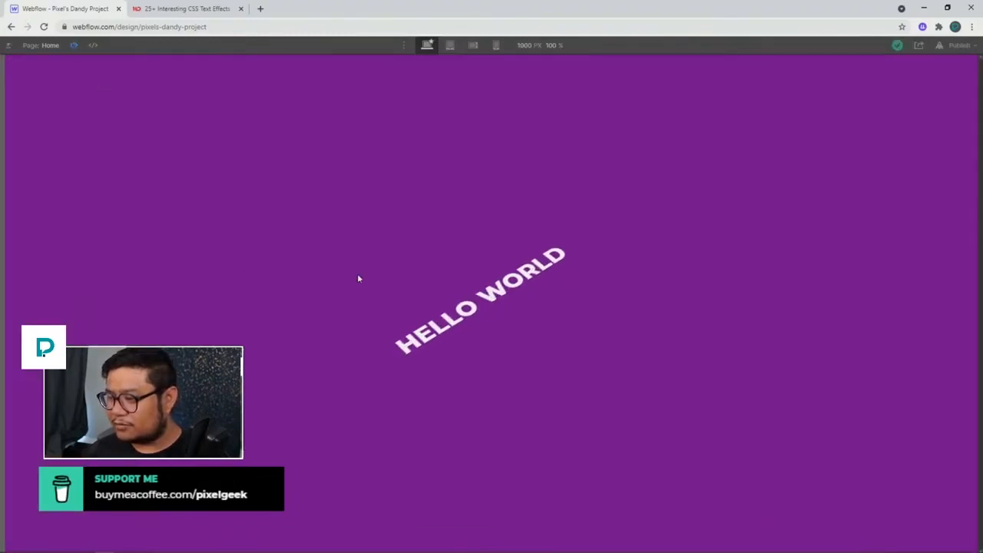
Publish the site to its webflow.io domain and check the hover effect on the live page.
click(959, 45)
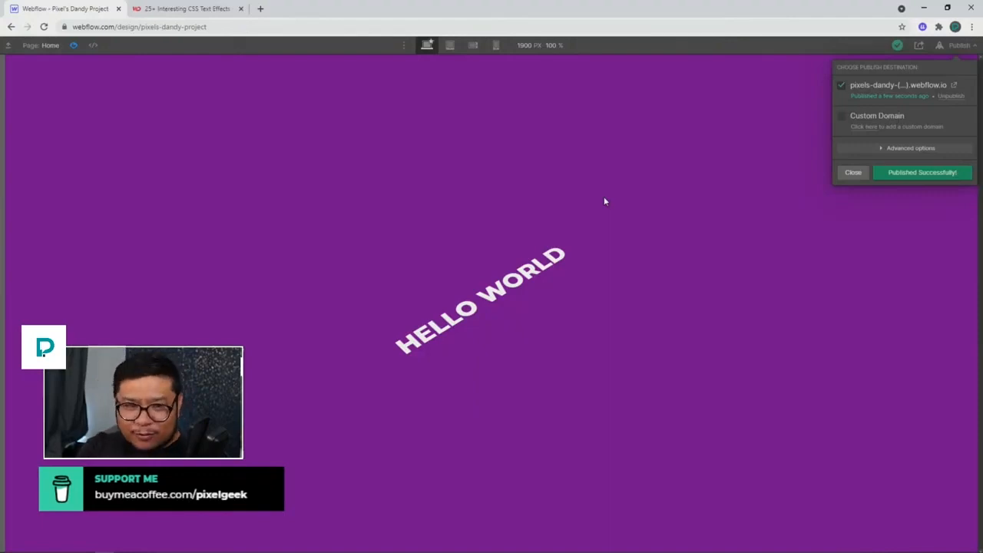
click(954, 84)
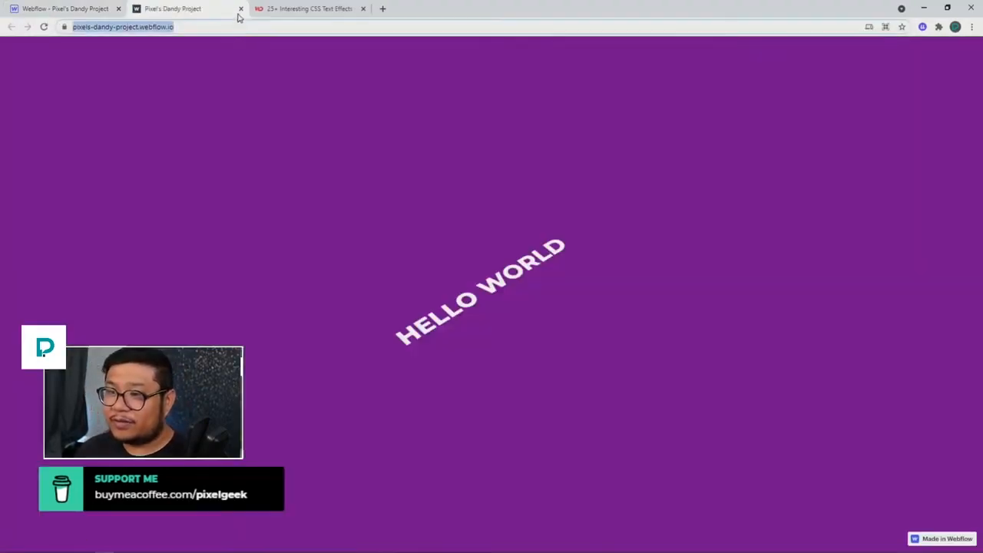
click(241, 8)
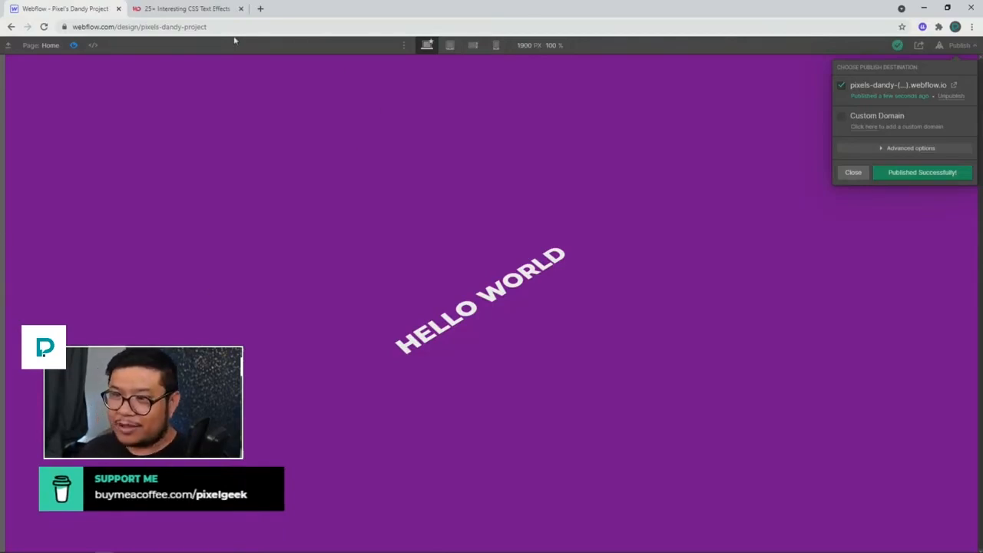
Leave the preview and duplicate the textbox outer wrapper once.
click(74, 46)
click(75, 45)
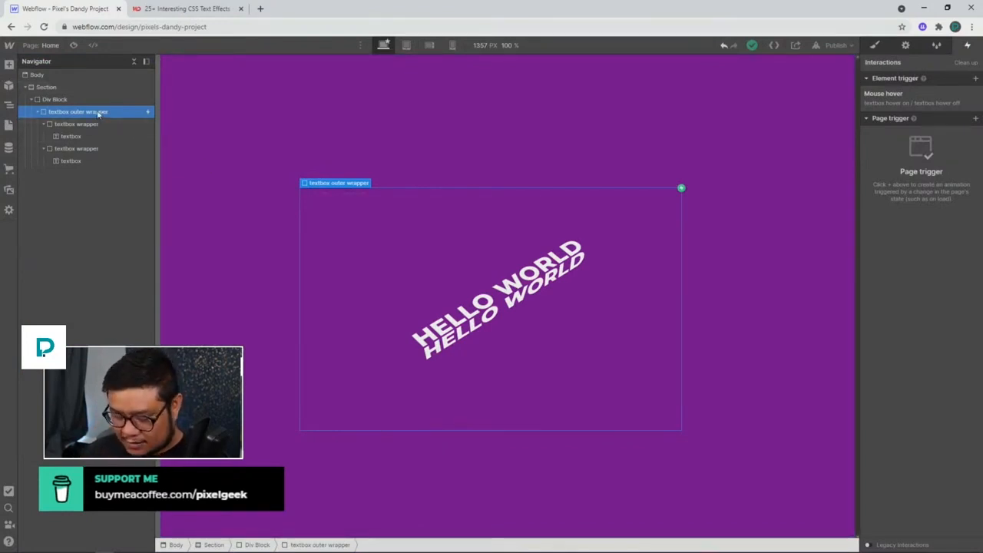
key(ctrl+d)
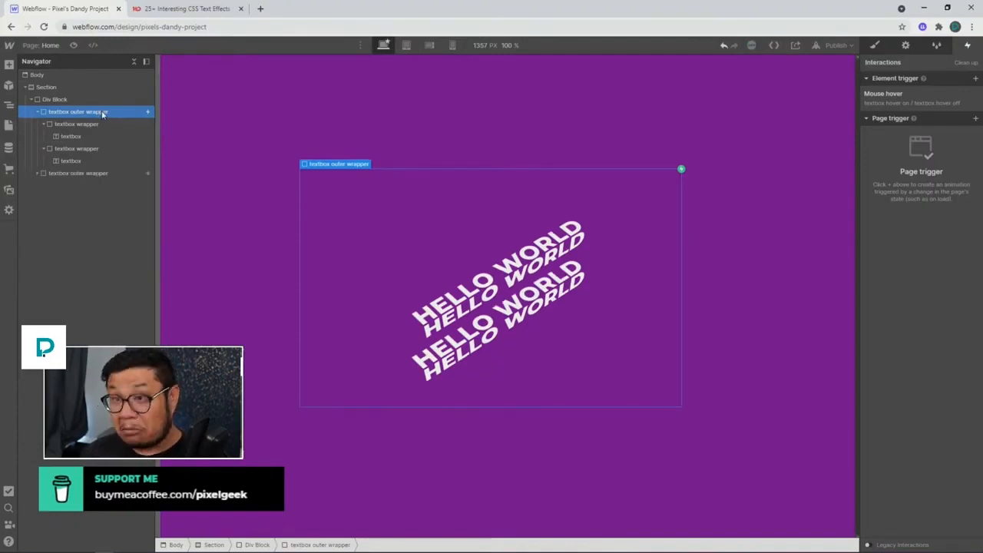
Try three more duplicates of the textbox outer wrapper and undo them.
key(ctrl+d)
key(ctrl+d)
key(ctrl+d)
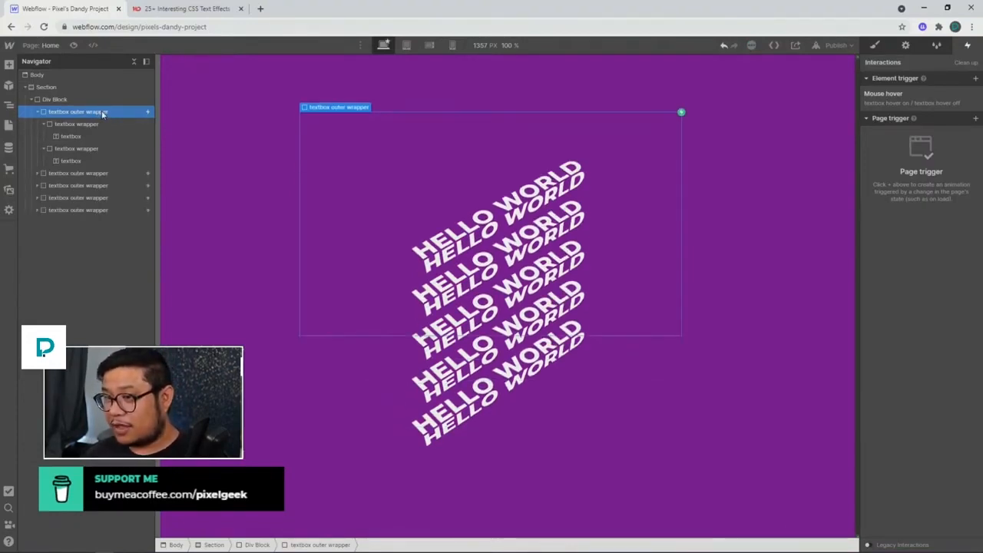
key(ctrl+z)
key(ctrl+z)
key(ctrl+z)
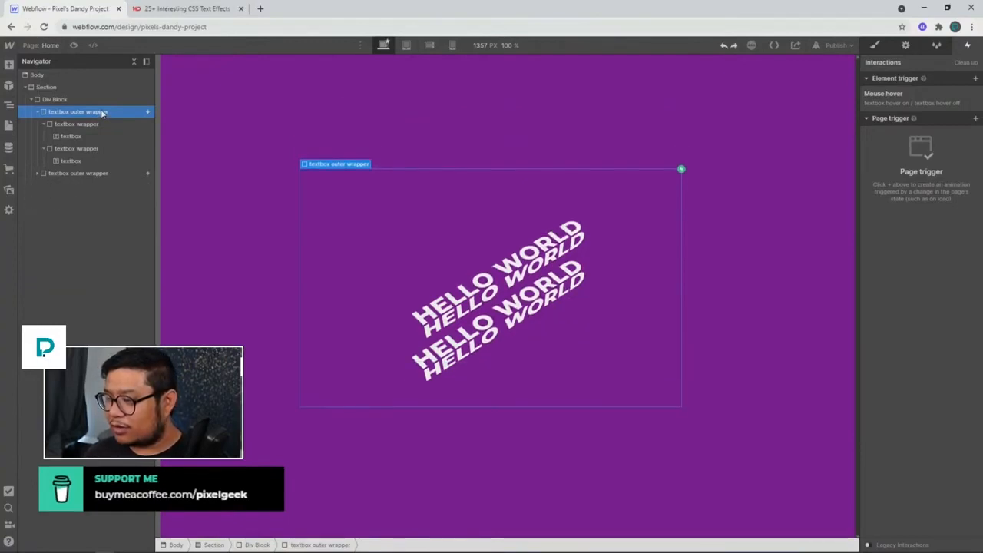
Add the combo class "2" to the second textbox outer wrapper.
click(75, 173)
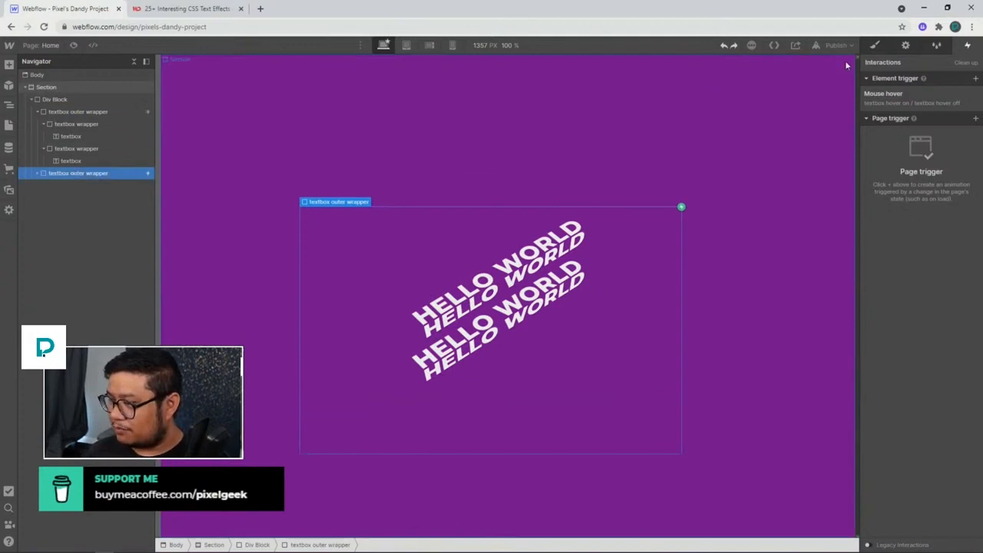
click(875, 44)
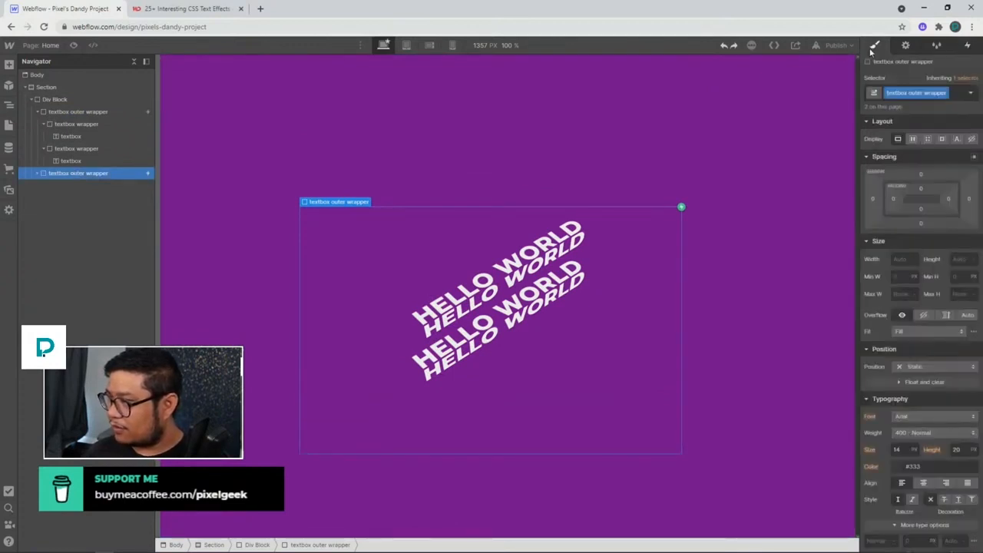
click(959, 94)
text(2)
key(Return)
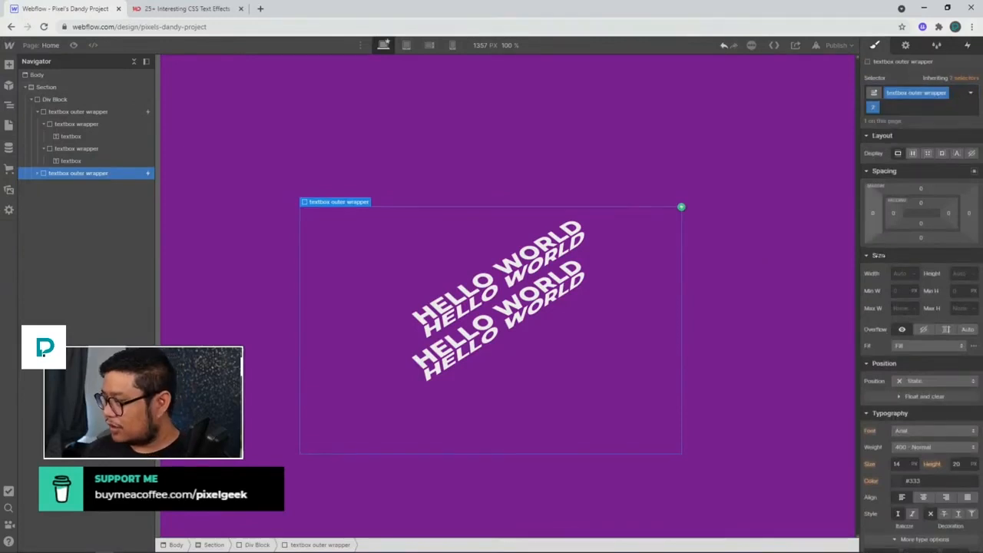
Add a Move transform to the second textbox outer wrapper with X at -11 px and Y at -7 px.
scroll(931, 469, down, 5)
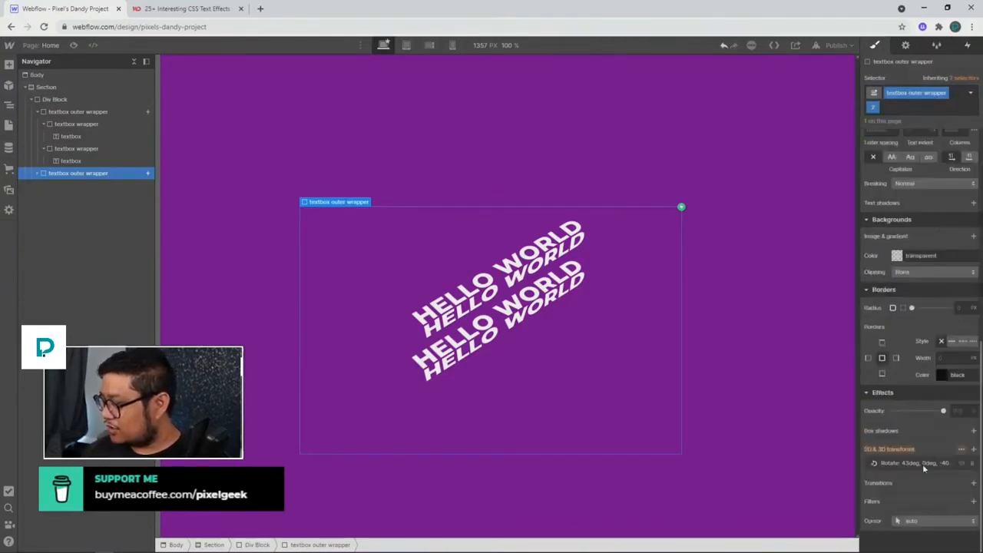
click(973, 449)
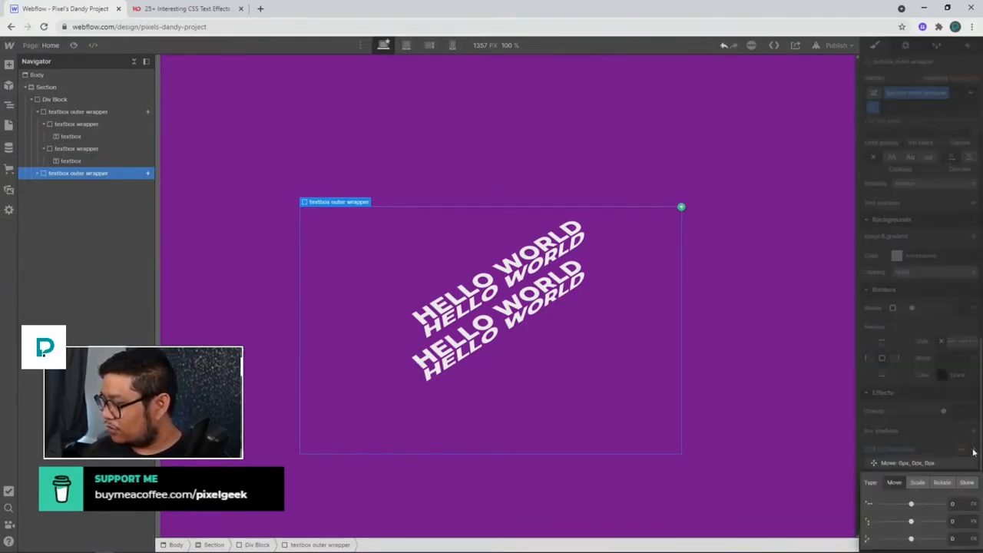
key(Down)
key(Down)
key(Down)
key(Down)
key(Down)
key(Down)
key(Down)
key(Down)
key(Down)
key(Down)
key(Down)
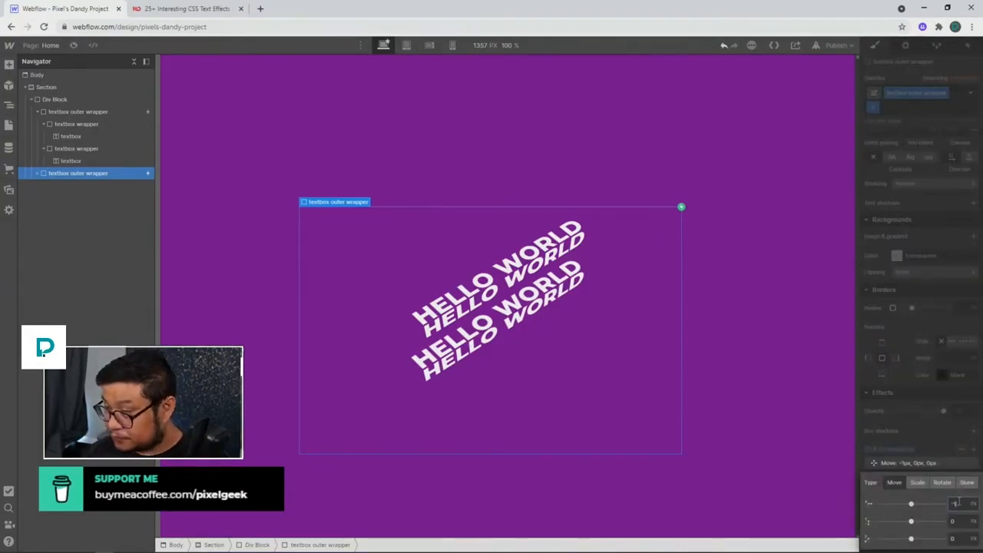
key(Tab)
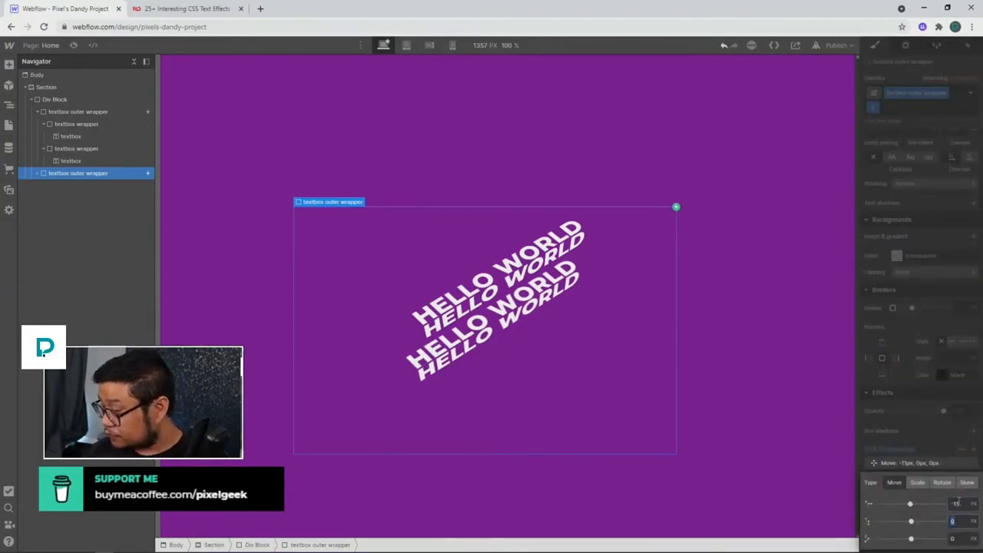
key(Down)
key(Down)
key(Down)
key(Down)
key(Down)
key(Down)
key(Down)
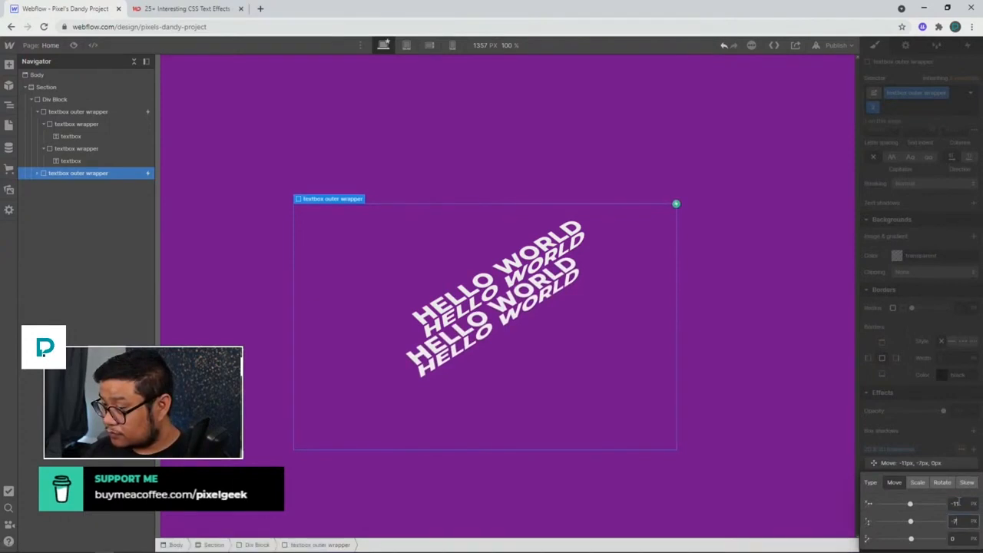
Adjust the second outer wrapper's Move transform to X 39 px and Y -33 px.
key(shift+Tab)
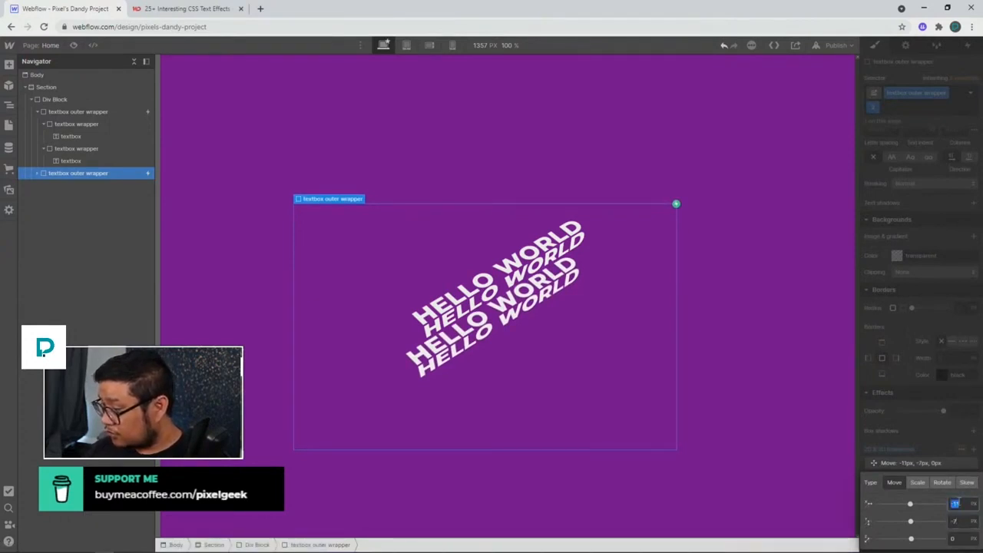
key(Up)
key(Up)
key(Up)
key(Up)
key(Up)
key(Up)
key(Up)
key(Up)
key(Up)
key(Up)
key(Up)
key(Up)
key(Up)
key(Up)
key(Up)
key(Up)
key(Up)
key(Up)
key(Up)
key(Up)
key(Up)
key(Up)
key(Up)
key(Up)
key(Up)
key(Up)
key(Up)
key(Up)
key(Up)
key(Up)
key(Up)
key(Up)
key(Up)
key(Up)
key(Up)
key(Up)
key(Up)
key(Up)
key(Up)
key(Up)
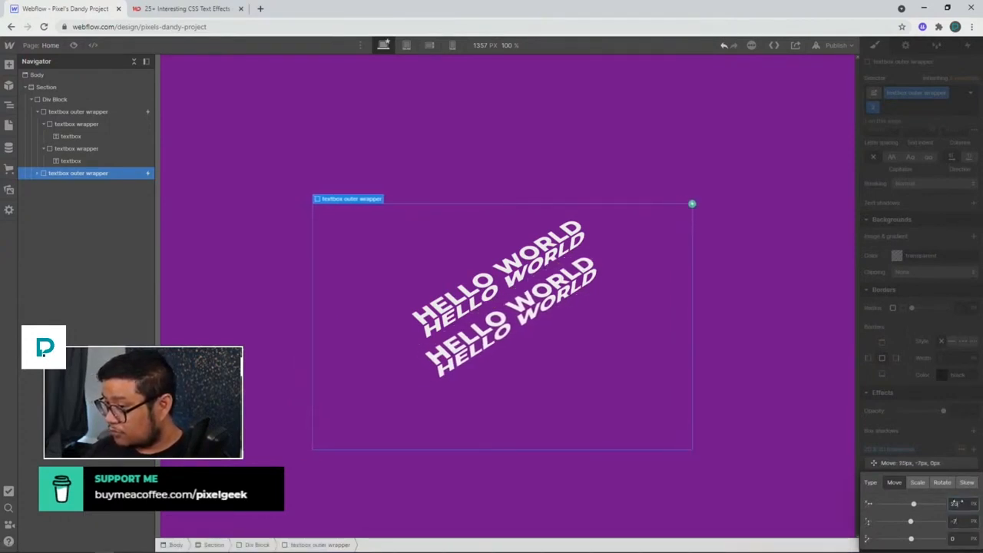
key(Up)
key(Up)
key(Up)
key(Up)
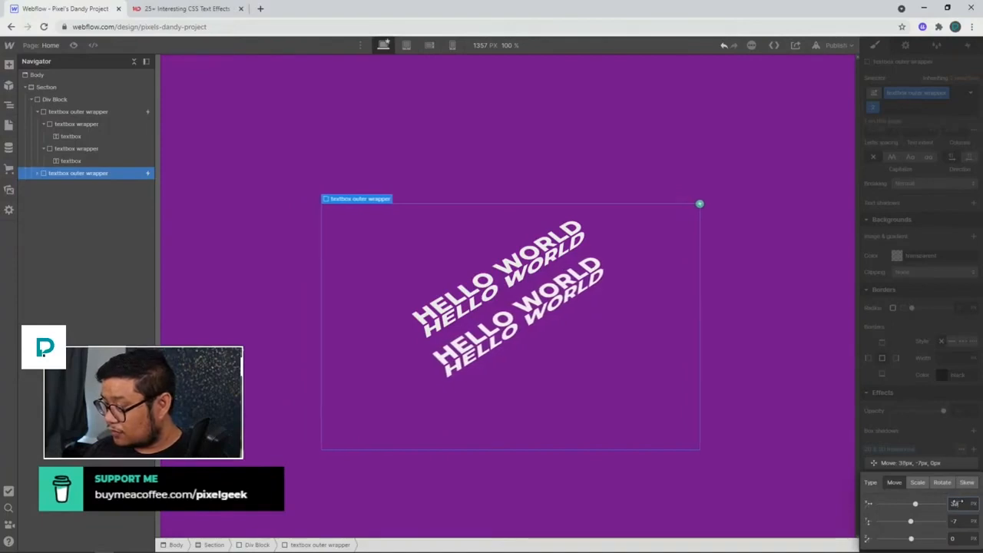
key(Tab)
key(Down)
key(Down)
key(Down)
key(Down)
key(Down)
key(Down)
key(Down)
key(Down)
key(Down)
key(Down)
key(Down)
key(Down)
key(Down)
key(Down)
key(Down)
key(Down)
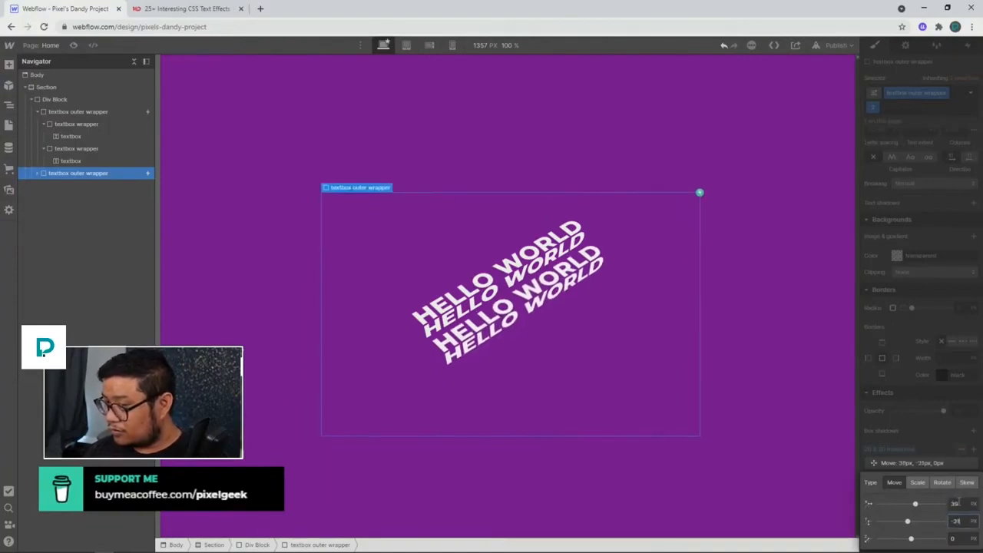
key(Down)
key(Down)
key(Down)
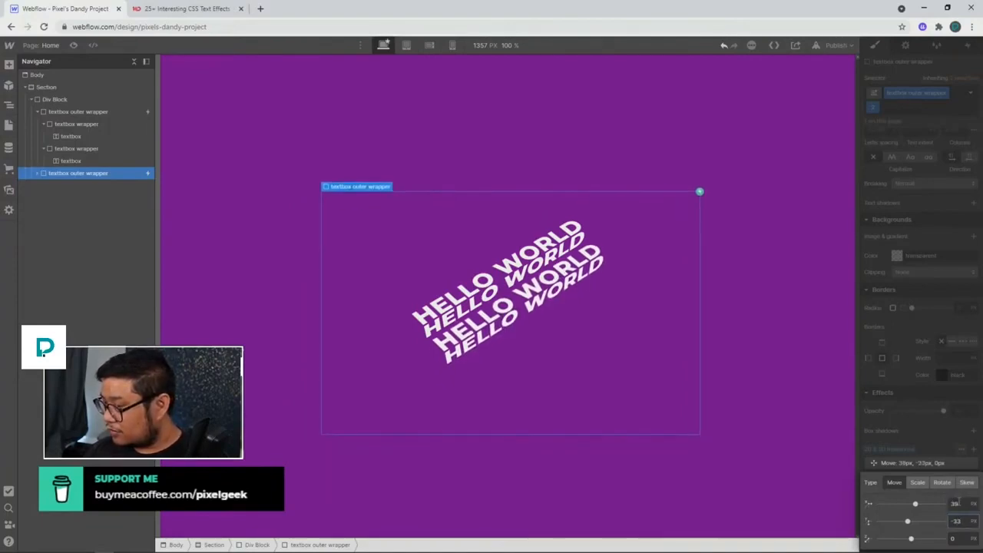
Fine-tune the second outer wrapper's Move transform to X 31 px and Y -33 px so its text lines up under the first wrapper's.
key(shift+Tab)
key(Up)
key(Up)
key(Up)
key(Down)
key(Down)
key(Down)
key(Down)
key(Down)
key(Down)
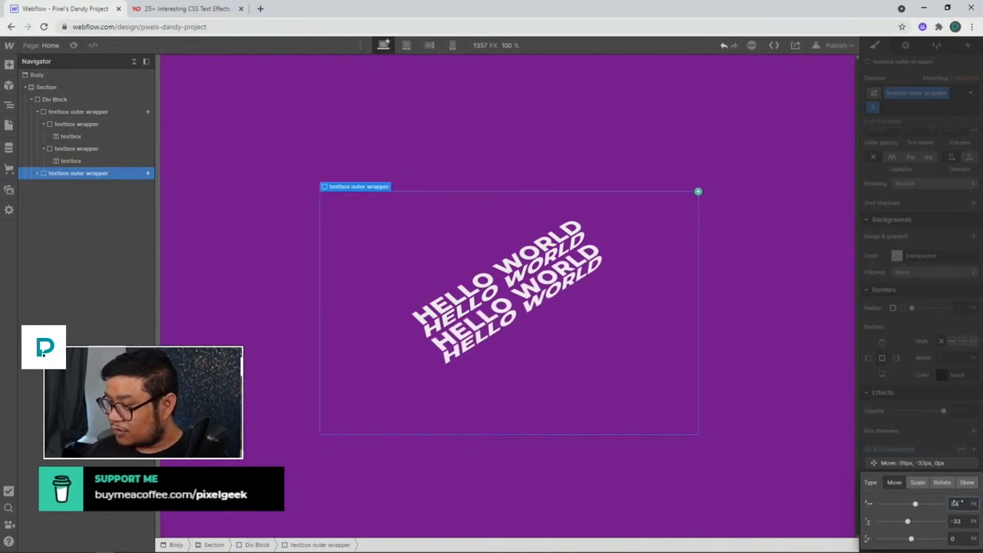
key(Down)
key(Down)
key(Down)
key(Down)
key(Down)
key(Down)
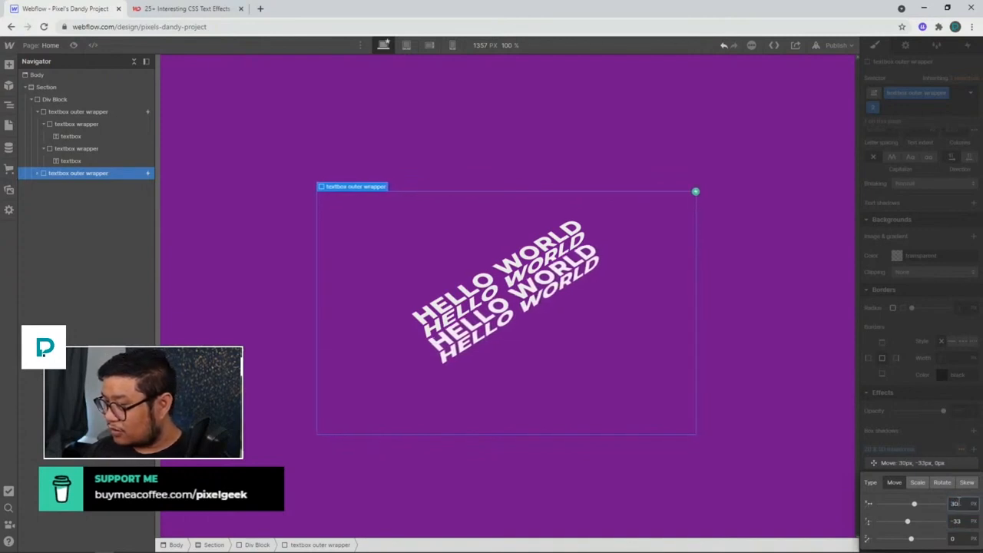
key(Up)
key(Tab)
key(Down)
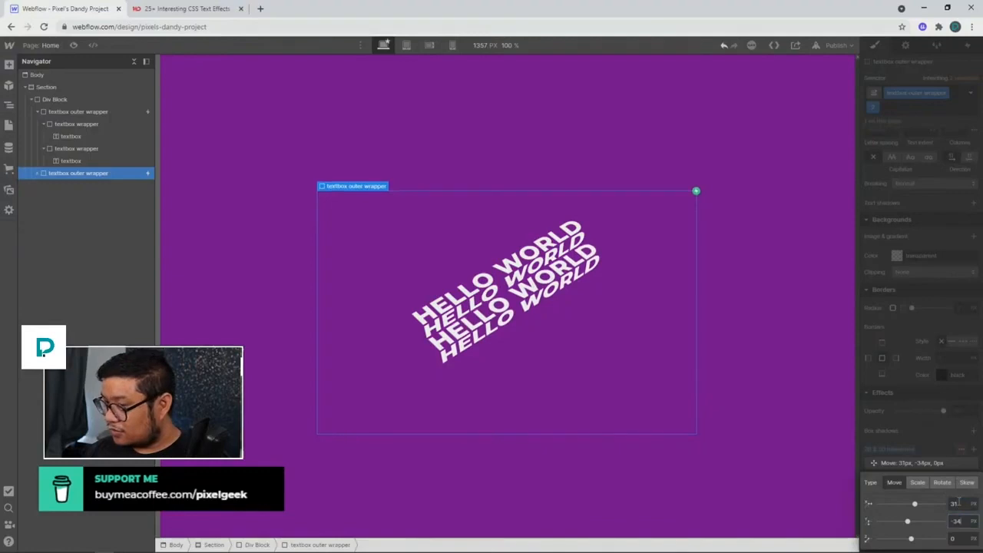
key(Up)
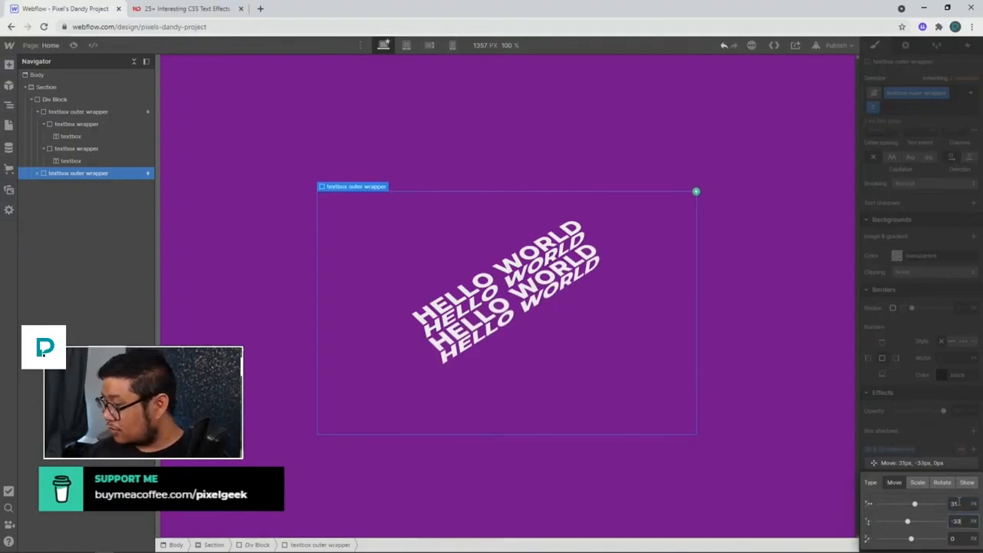
click(922, 431)
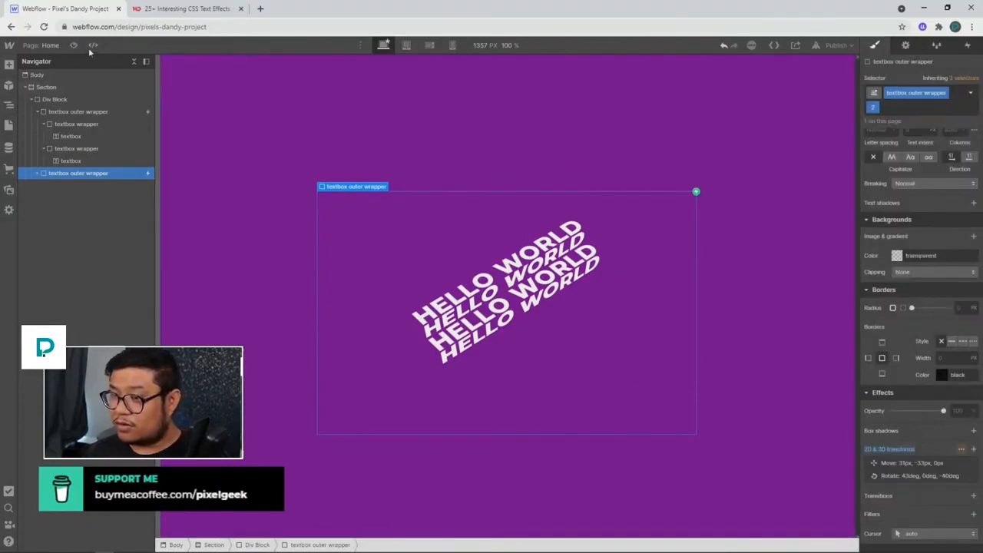
Remove the mouse hover interaction from the second textbox outer wrapper and check the first wrapper's interaction.
click(970, 45)
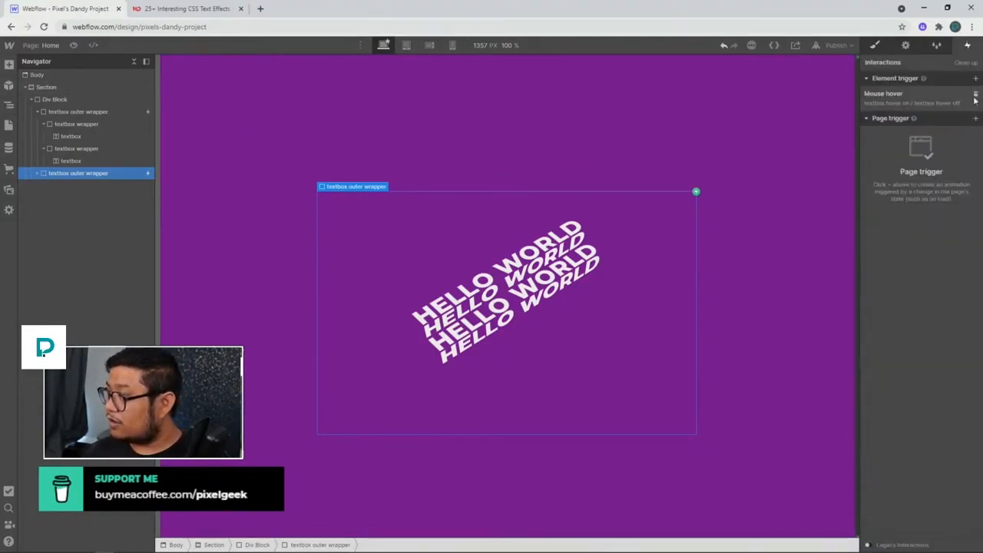
click(976, 95)
click(113, 113)
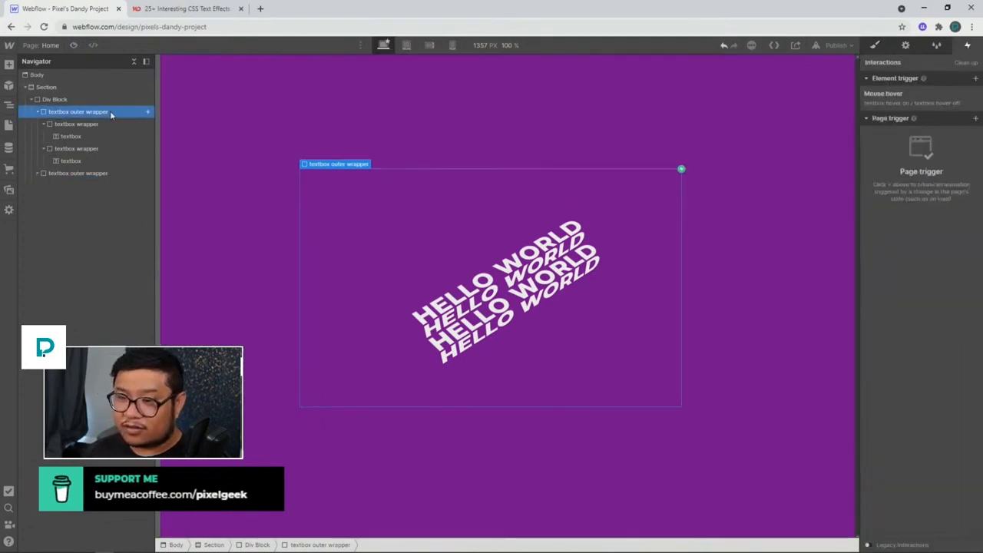
Test the hover animation of both wrappers in the page preview and compare it with the CSS Perspective Text Hover demo.
click(74, 45)
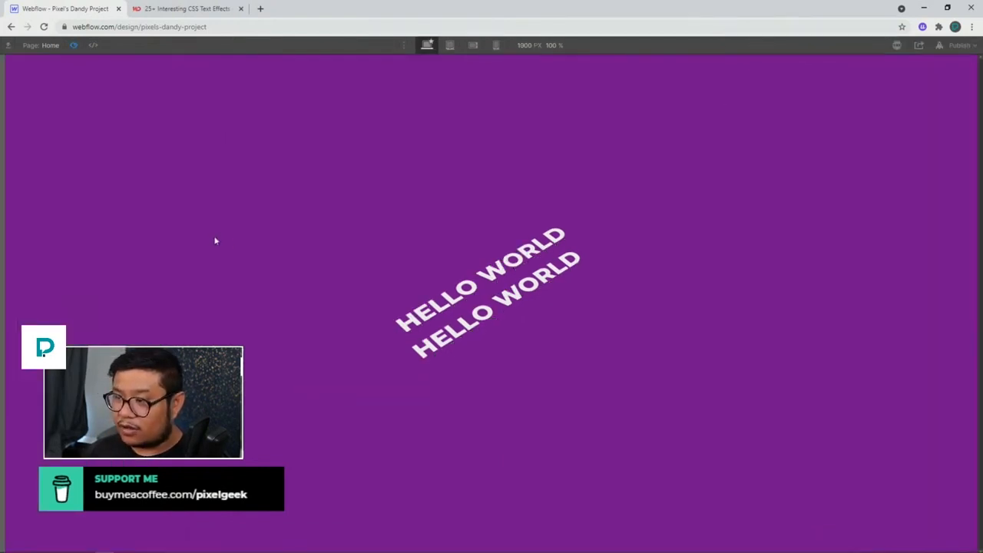
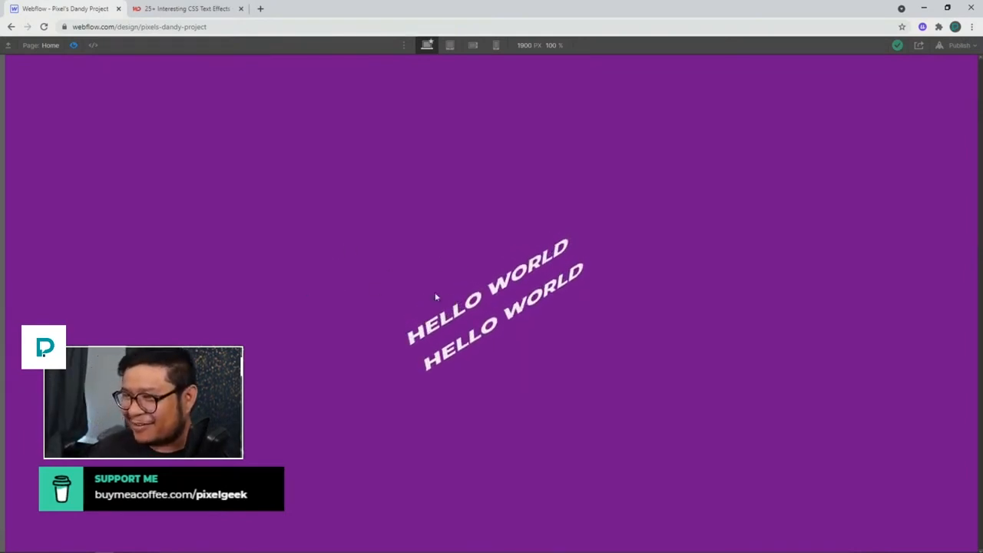
click(73, 45)
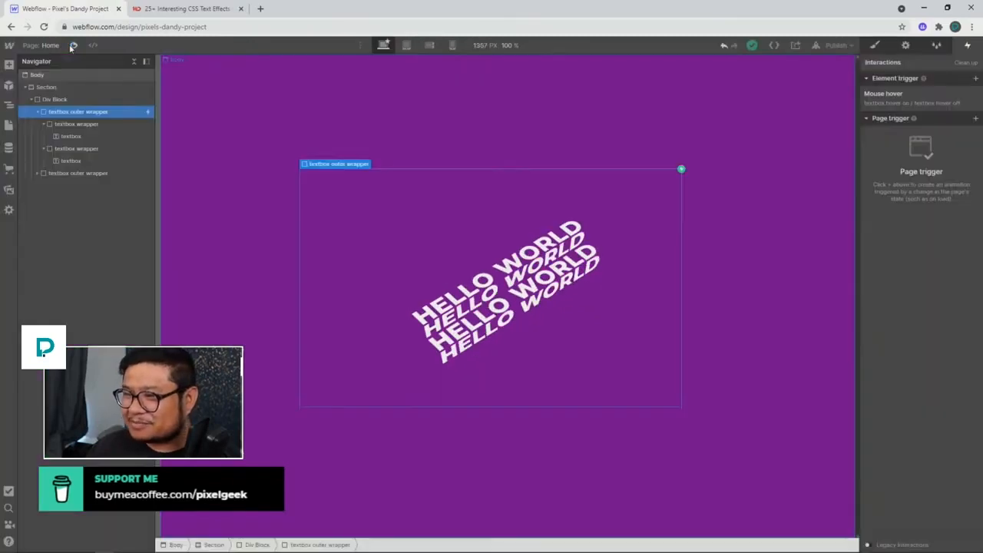
click(153, 10)
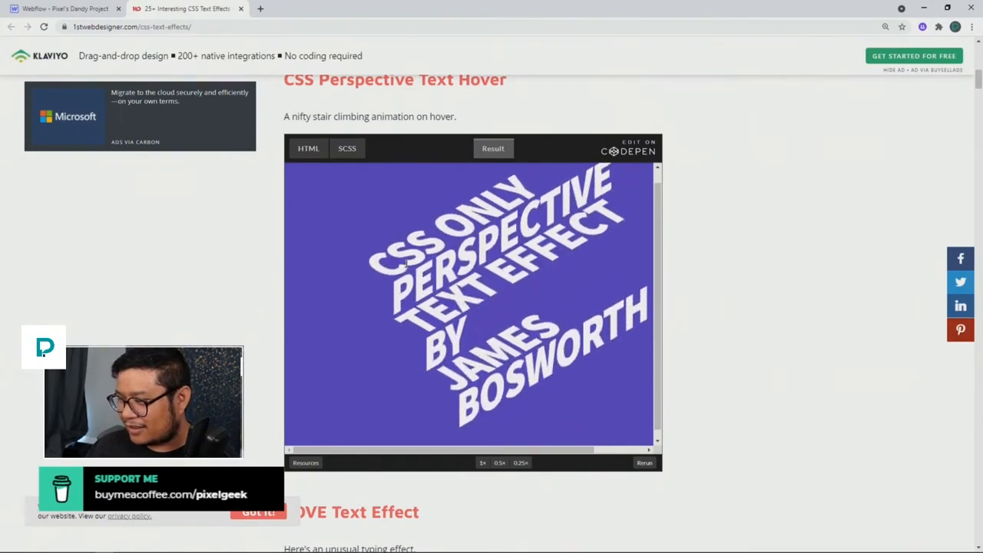
click(77, 9)
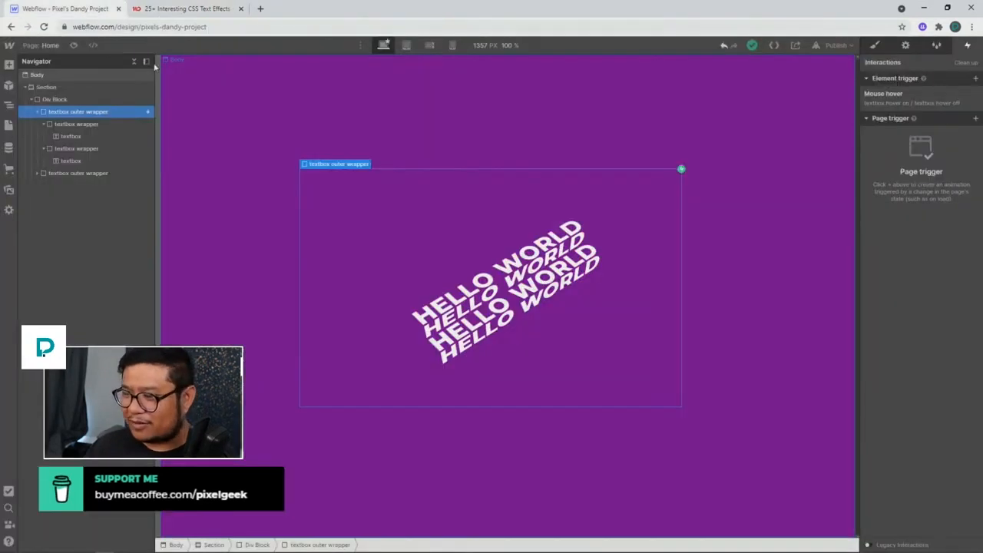
Delete the second textbox outer wrapper.
click(70, 160)
click(83, 173)
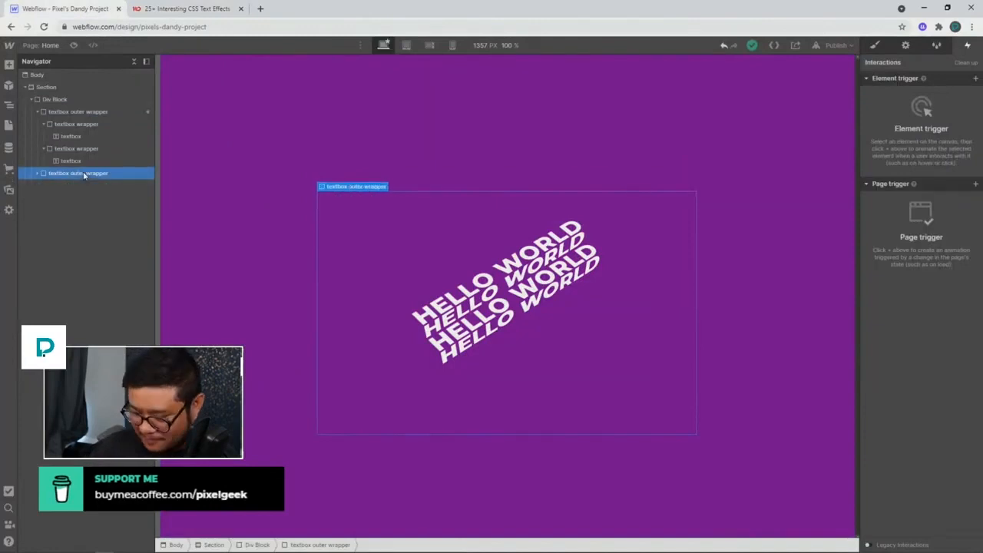
key(Delete)
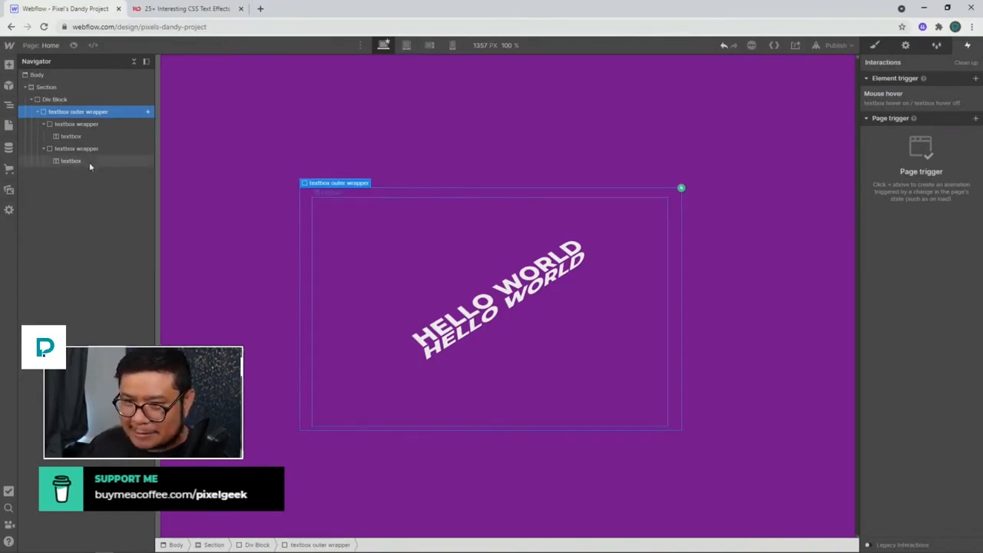
Preview the remaining wrapper's hover animation and compare its fold movement with the reference CSS Perspective Text Hover demo.
click(86, 150)
click(84, 160)
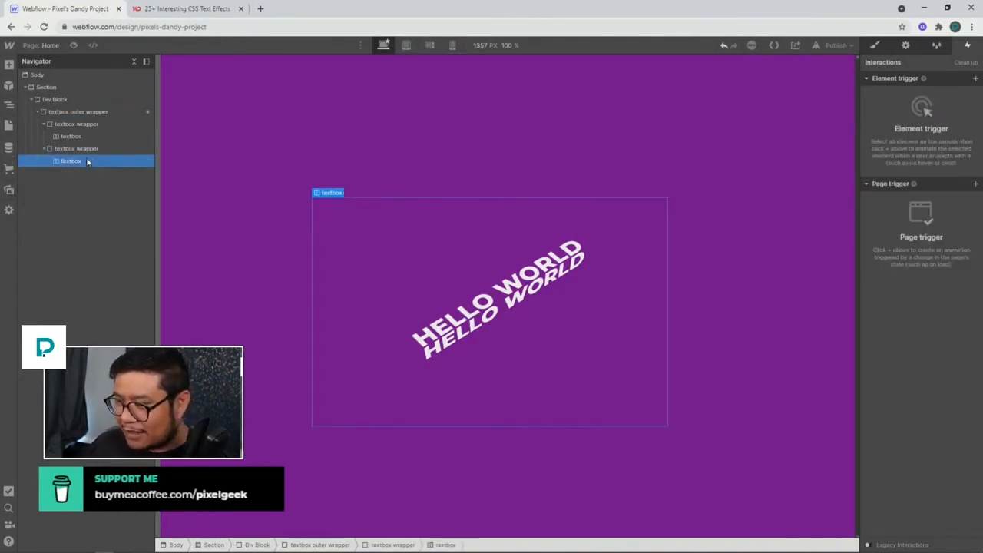
click(159, 9)
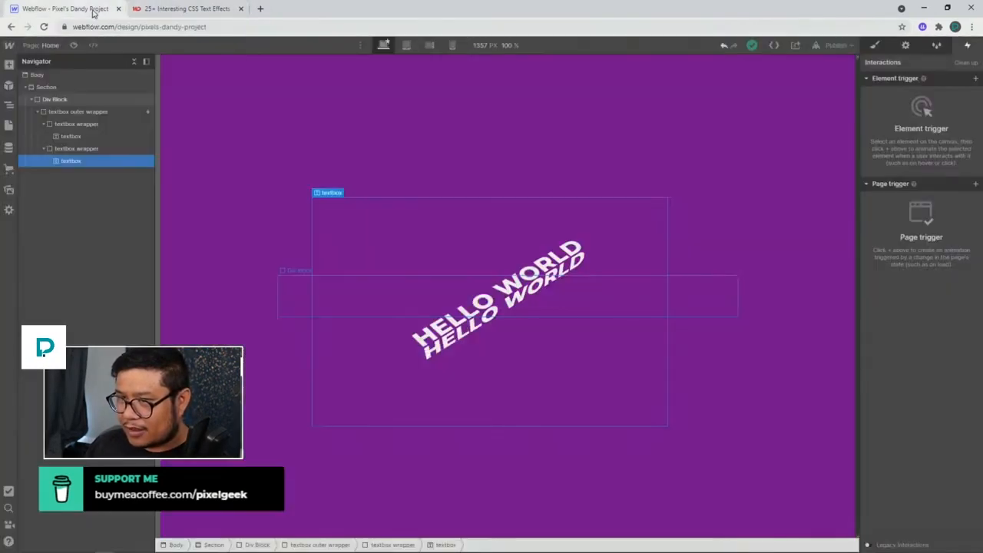
click(92, 11)
click(73, 45)
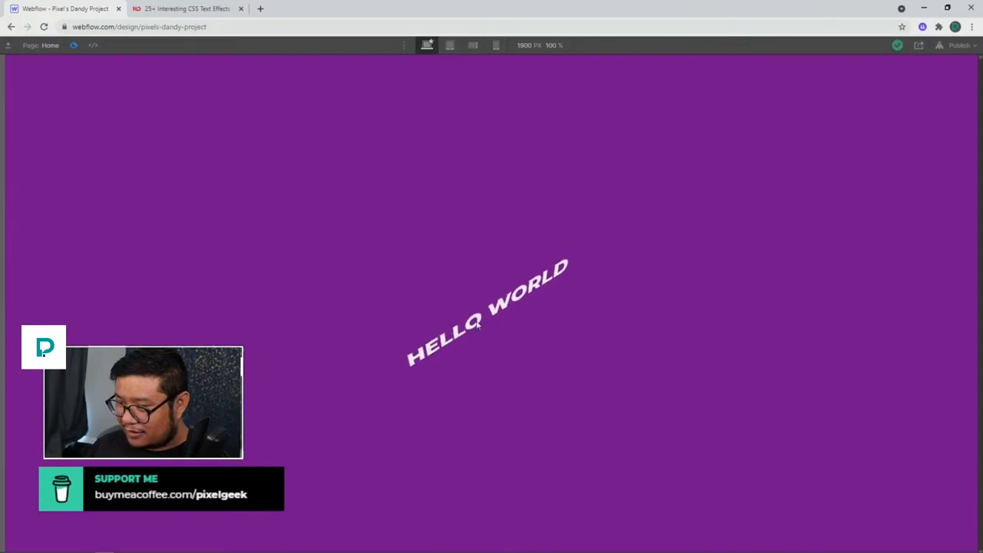
click(212, 15)
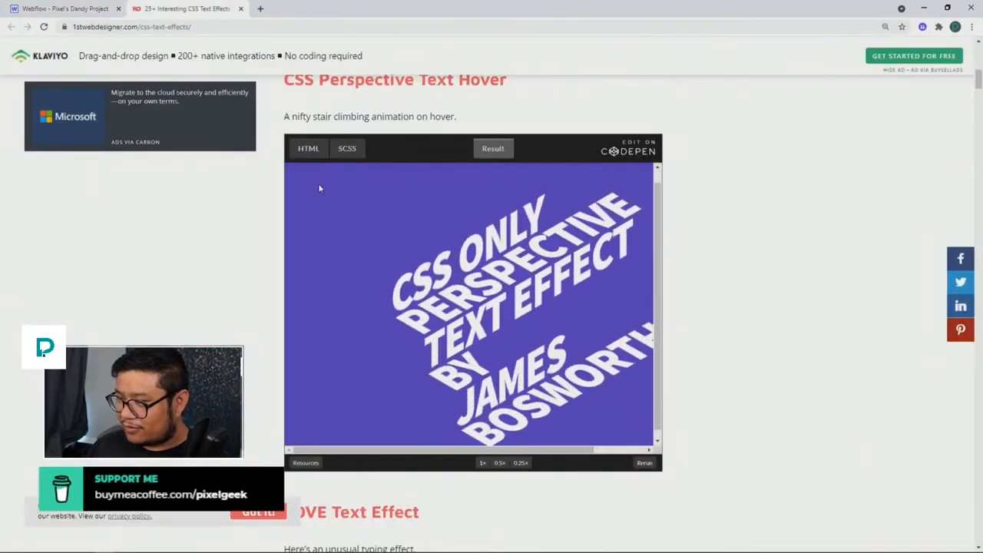
click(77, 11)
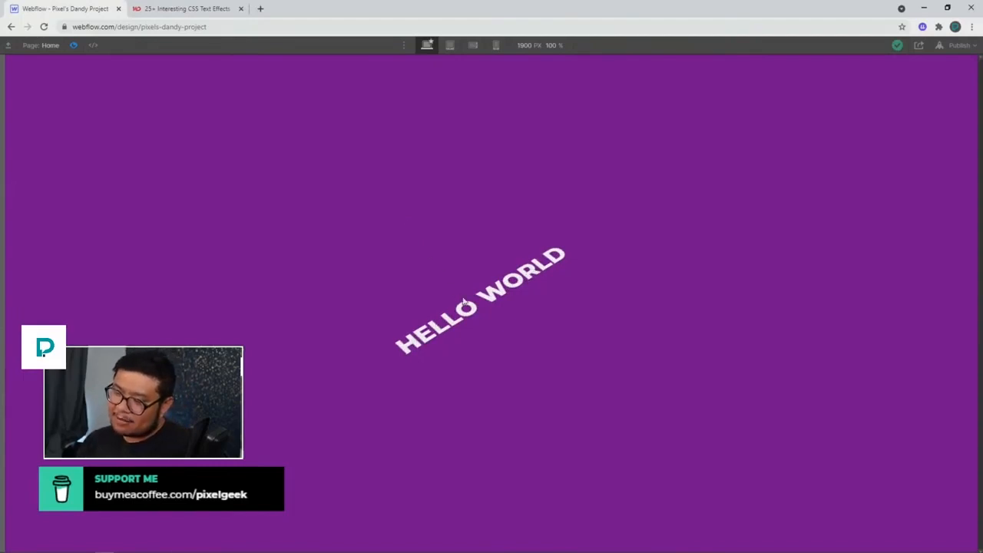
Leave the preview, duplicate the textbox inside the second textbox wrapper, and select the lower copy.
click(74, 45)
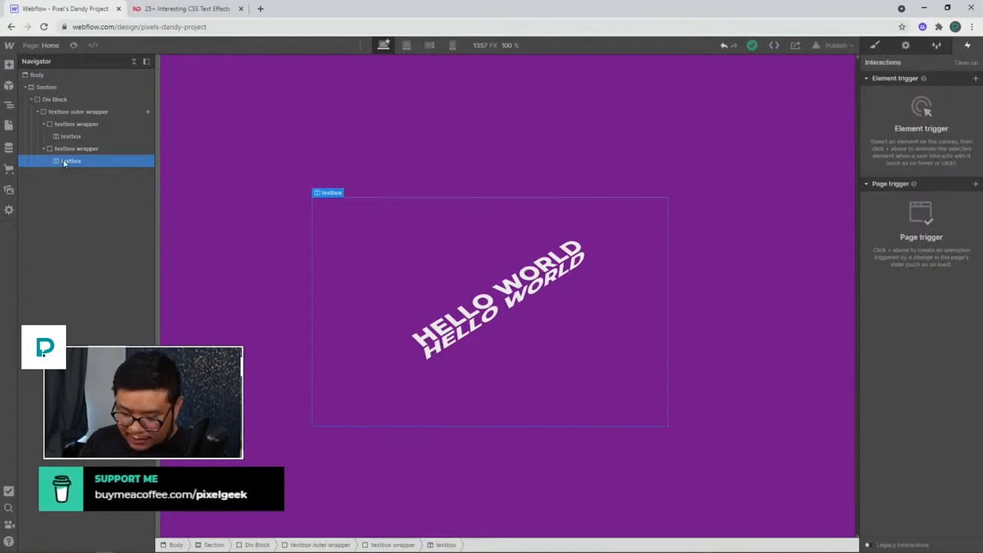
key(ctrl+d)
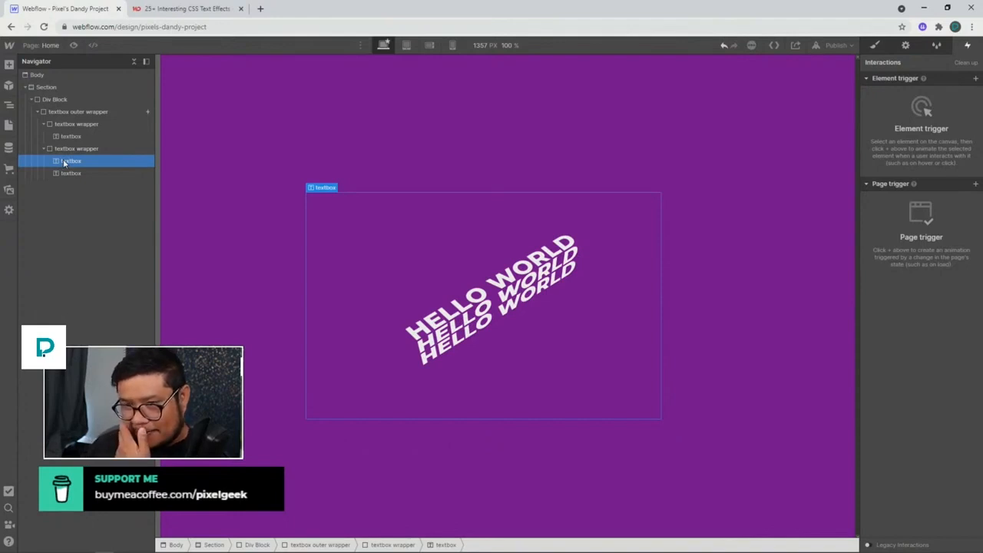
click(70, 174)
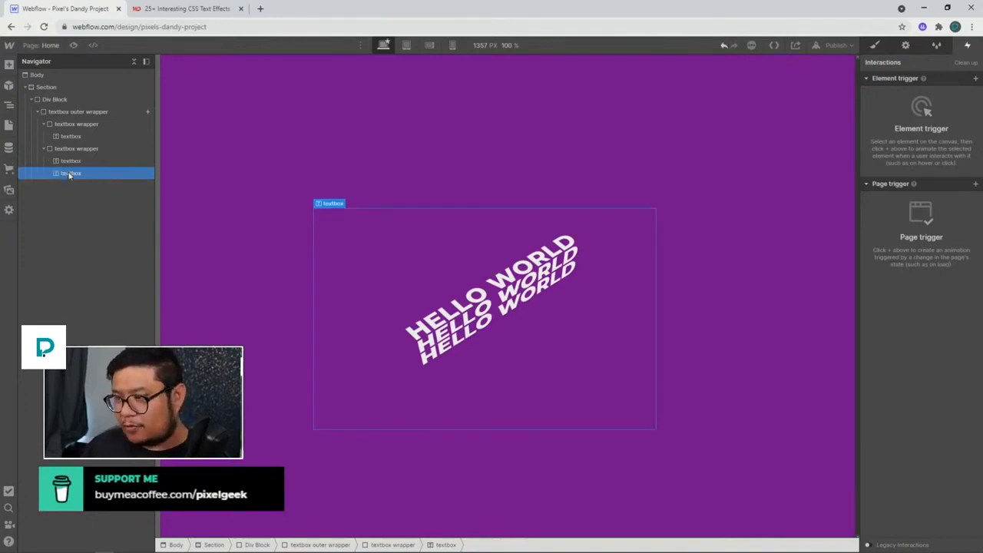
Change the lower textbox's text to ANOTHER WORD and give it the combo class 3.
key(Return)
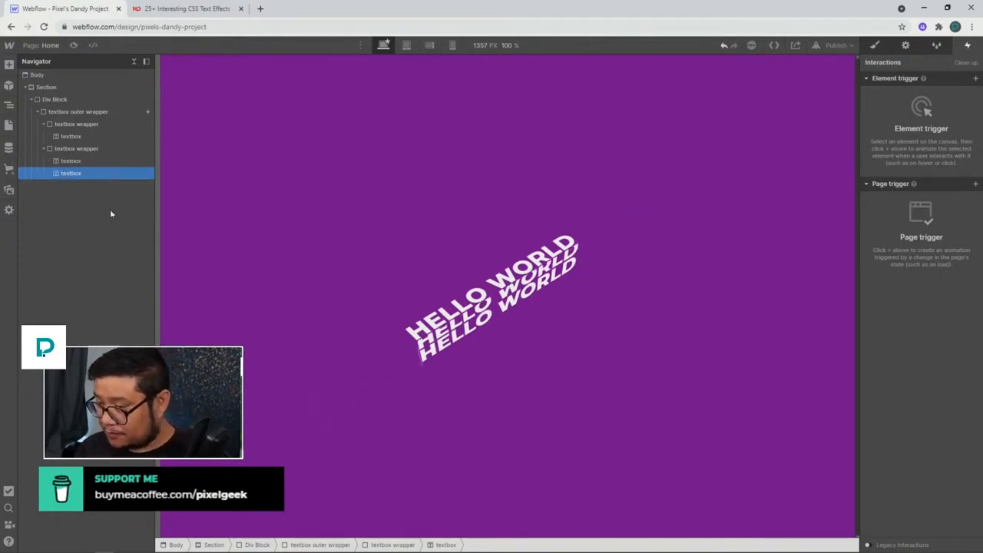
text(A)
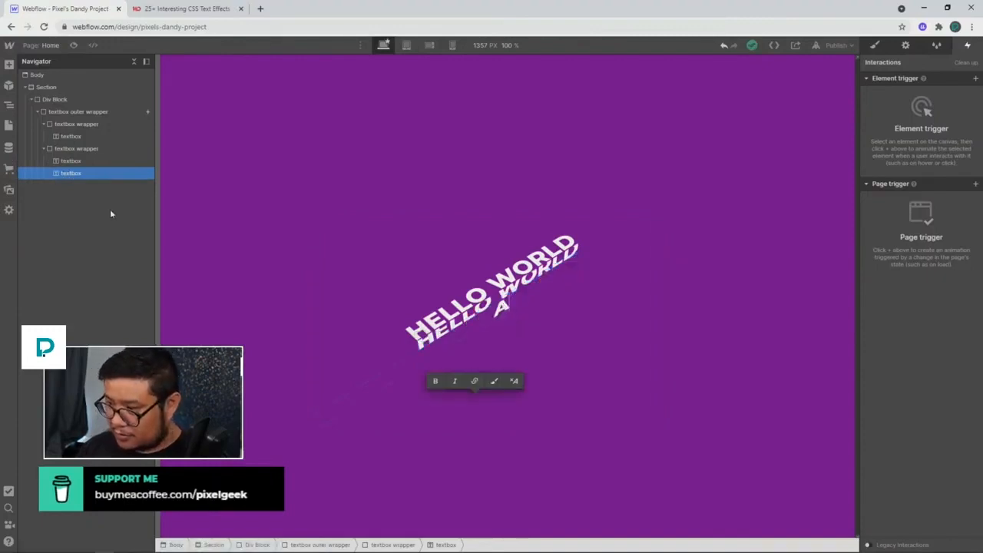
text(NOTHER WORD)
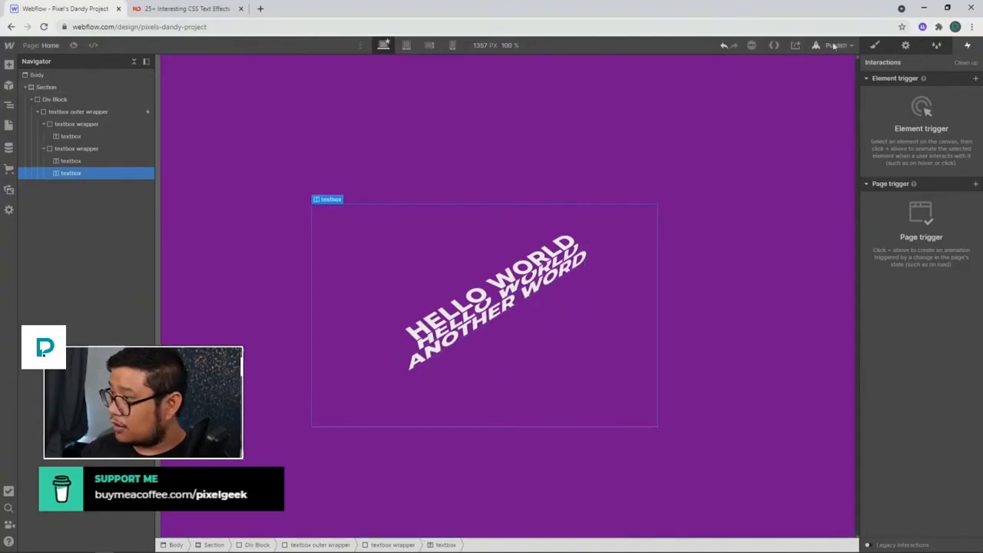
click(874, 45)
click(922, 94)
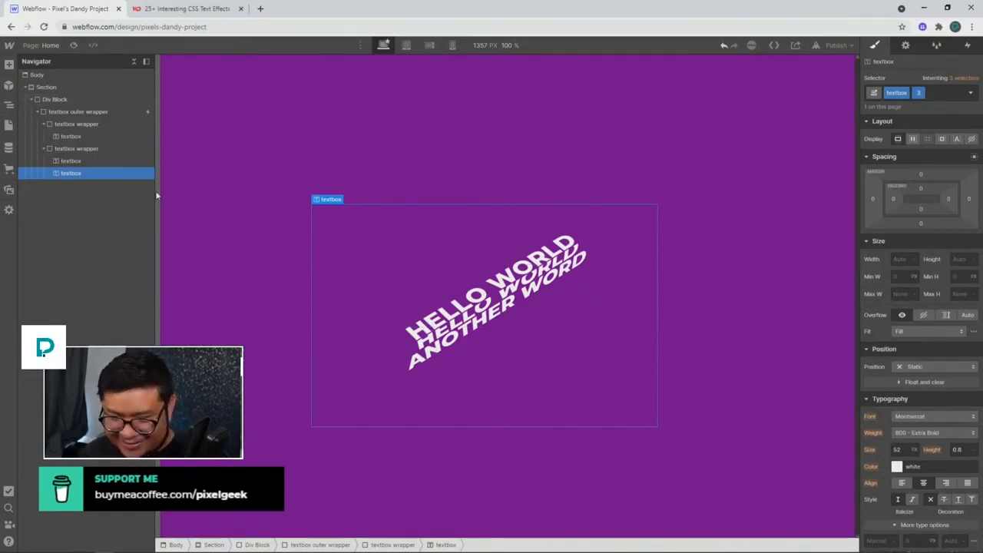
Visit secret-update.com in a new browser tab and close that tab again.
text(secre)
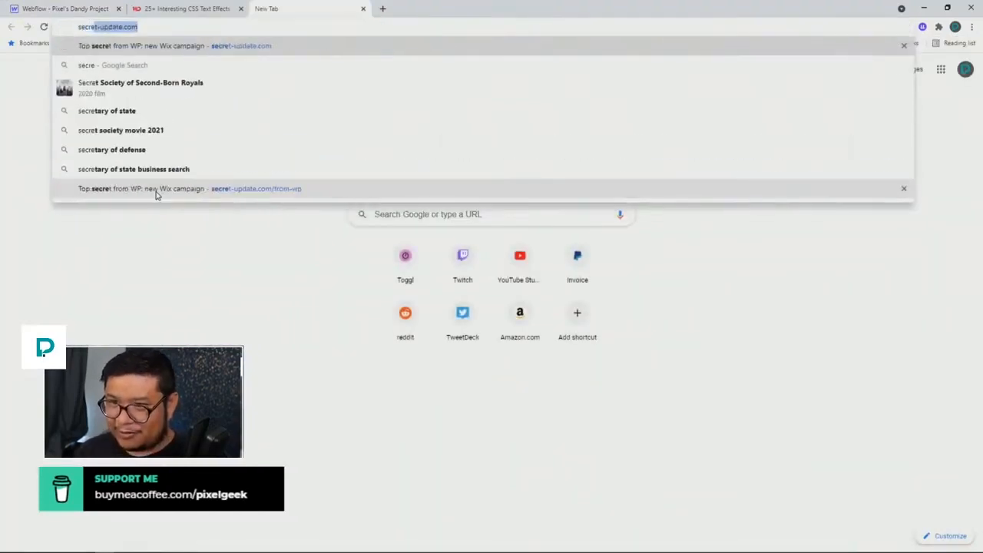
key(Return)
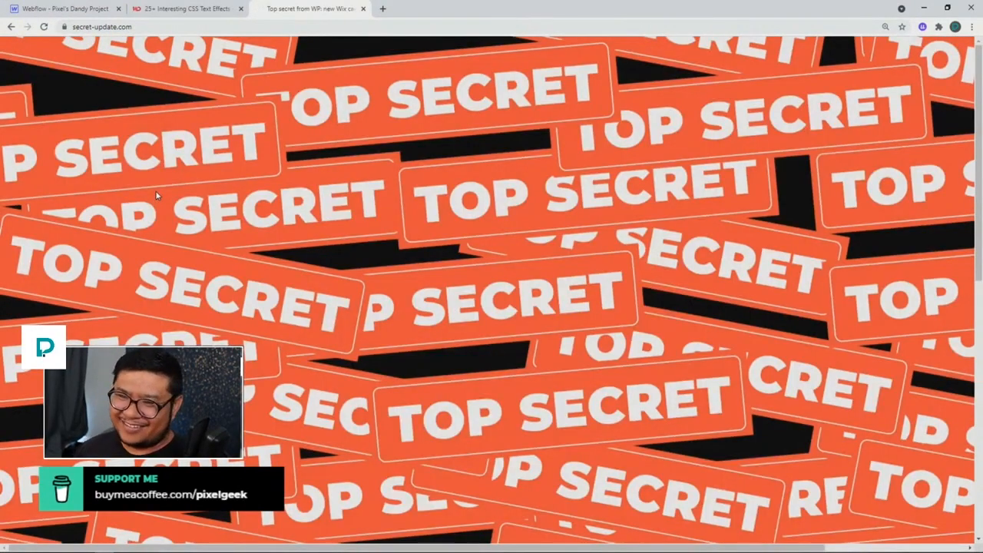
key(ctrl+w)
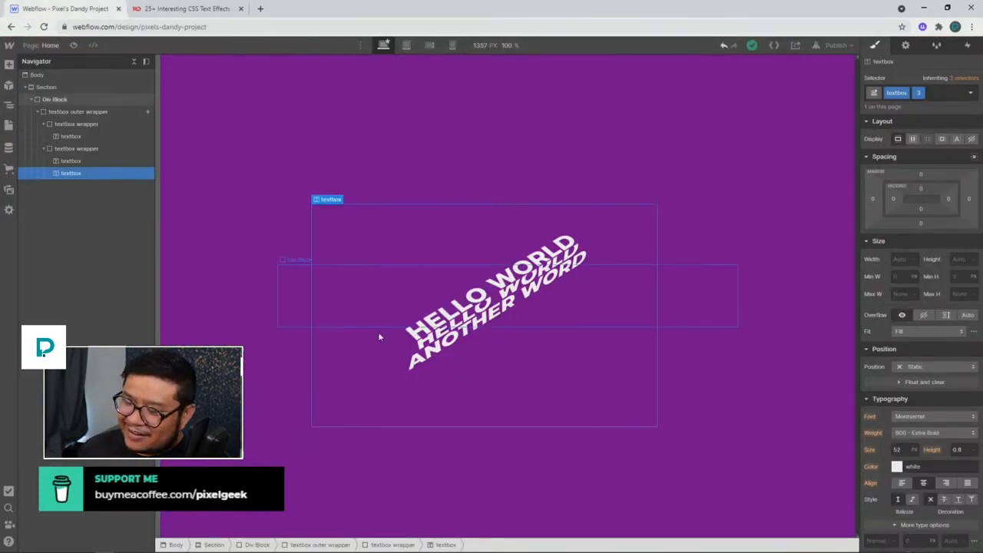
In the outer wrapper's textbox hover on animation, duplicate the initial-state Move action within the initial state and retarget the copy to class textbox 3.
click(131, 112)
click(967, 44)
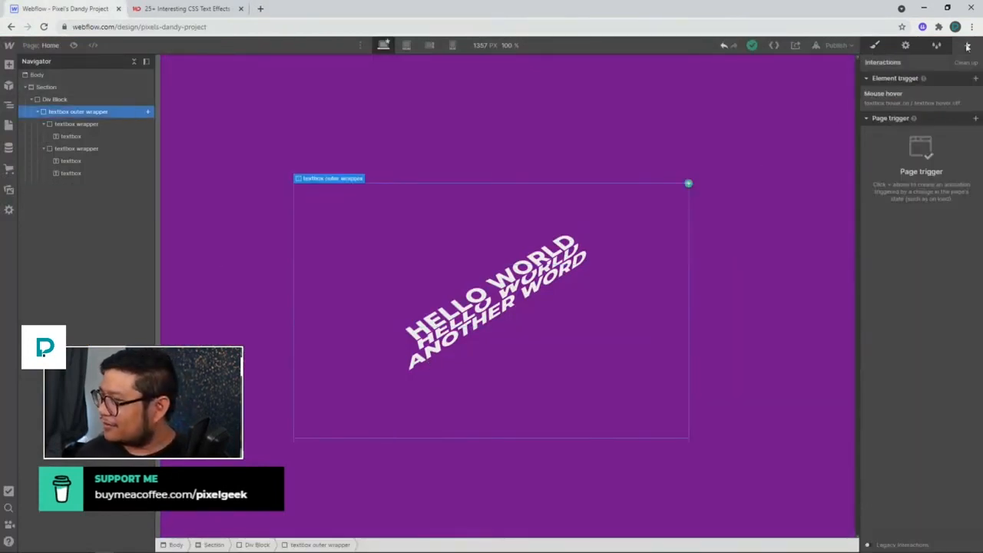
click(910, 95)
click(917, 149)
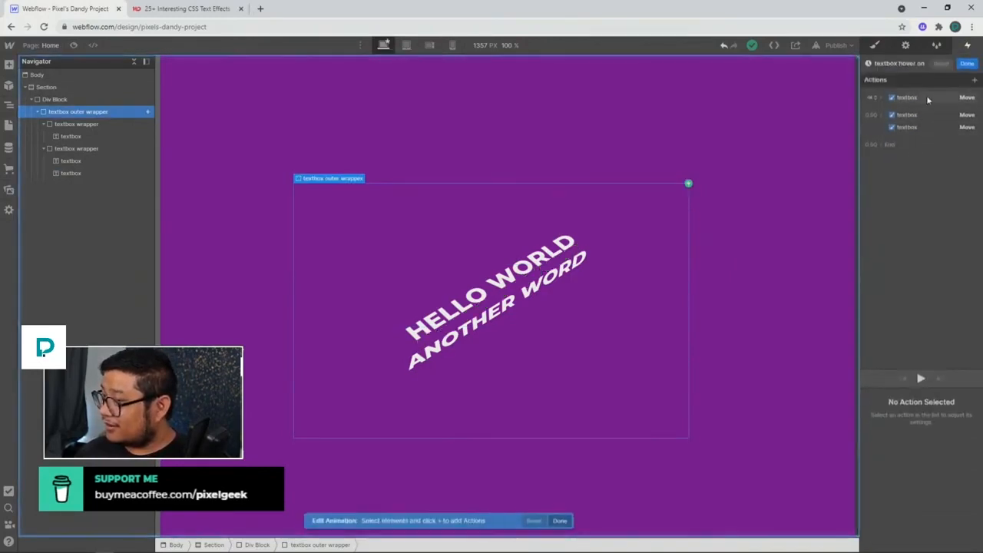
click(927, 99)
right_click(927, 99)
click(928, 135)
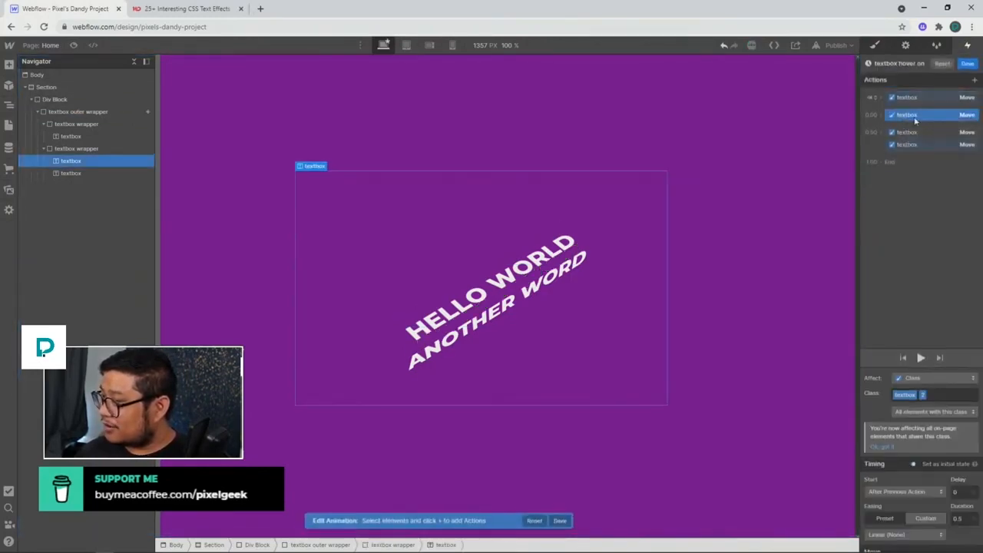
drag(915, 120, 914, 102)
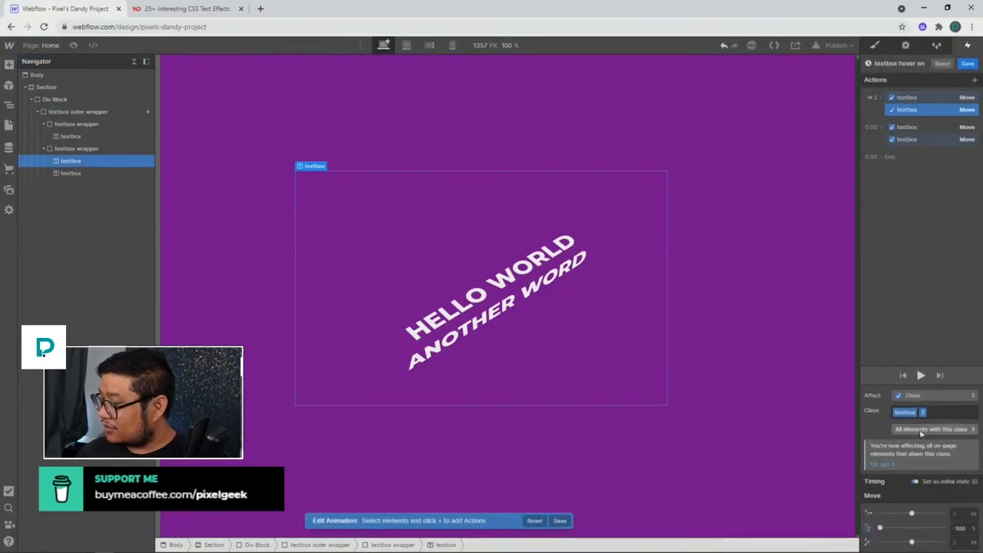
click(922, 433)
click(932, 491)
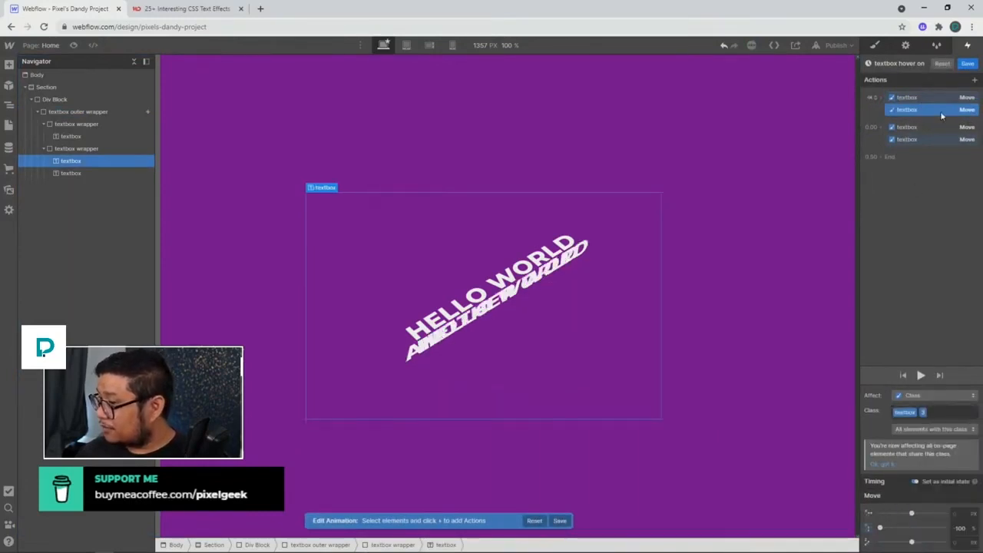
Try several vertical offsets for the textbox 3 initial Move, set it to 0%, and save the animation.
click(961, 527)
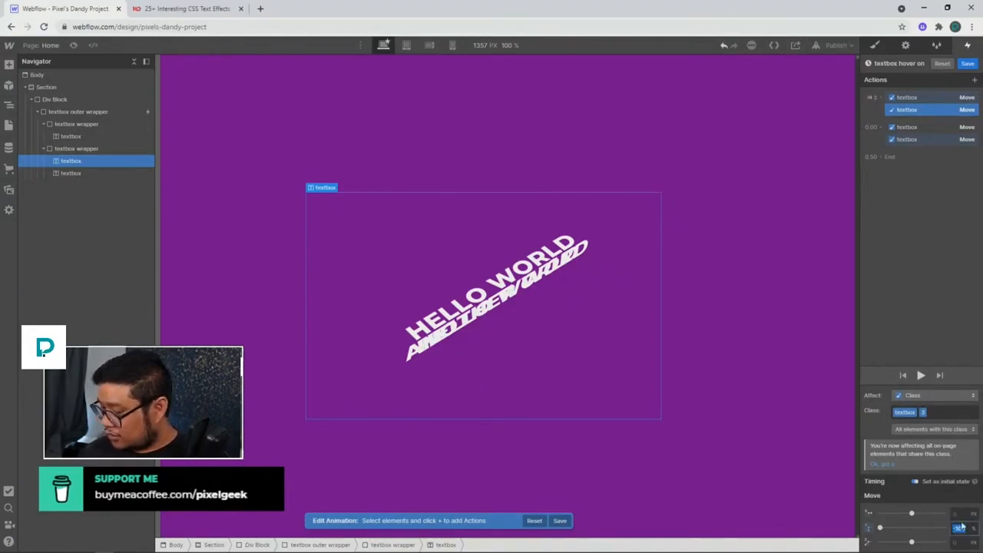
text(-20)
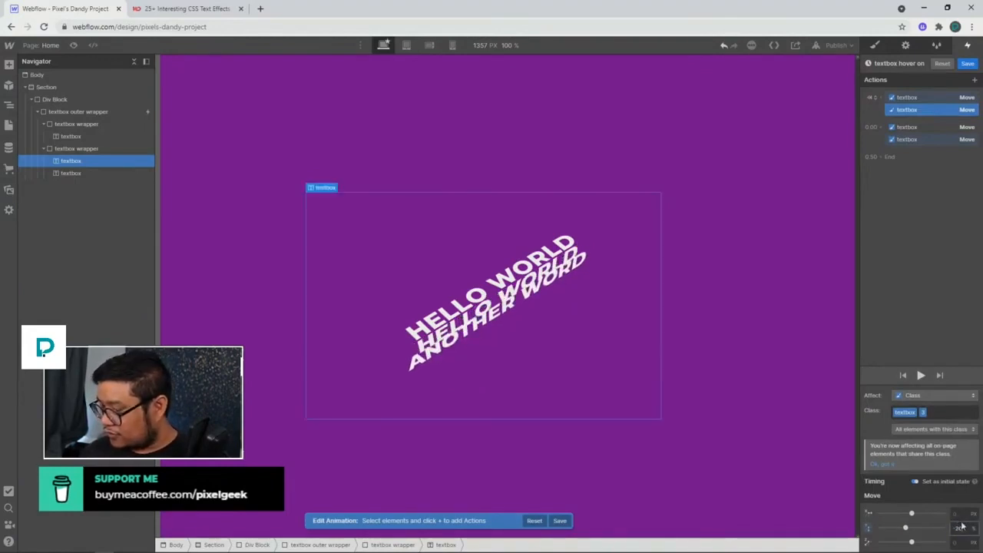
key(shift+Up)
key(shift+Up)
key(shift+Up)
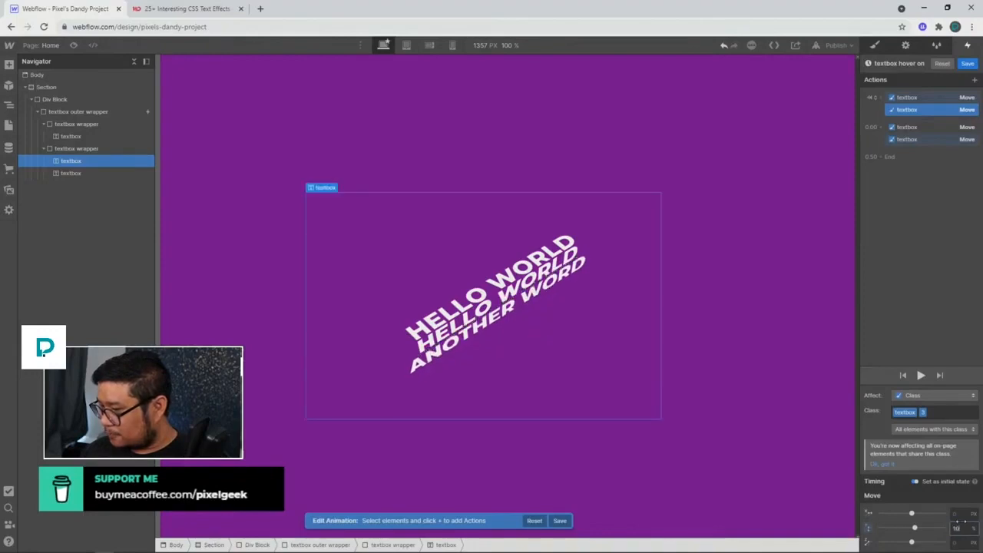
key(shift+Up)
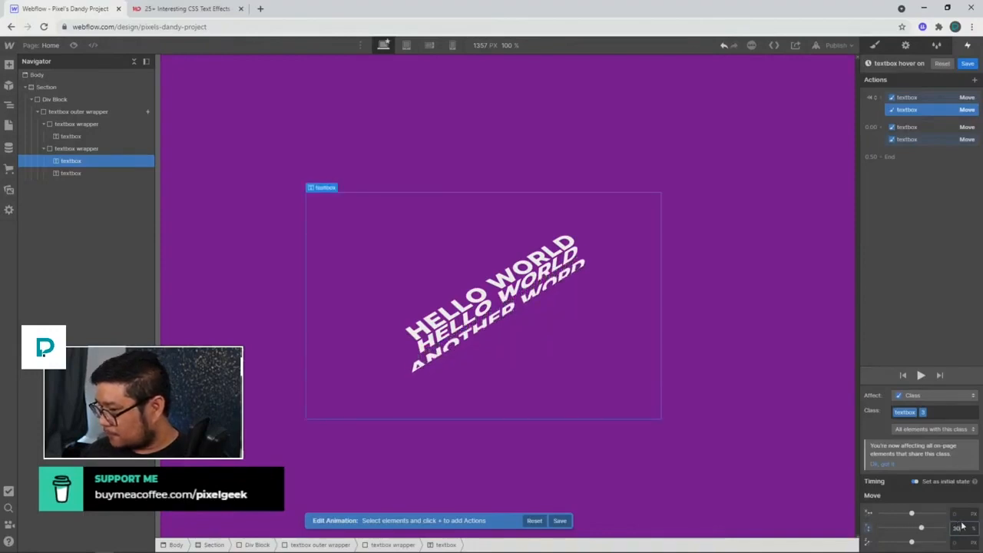
key(shift+Up)
key(shift+Up)
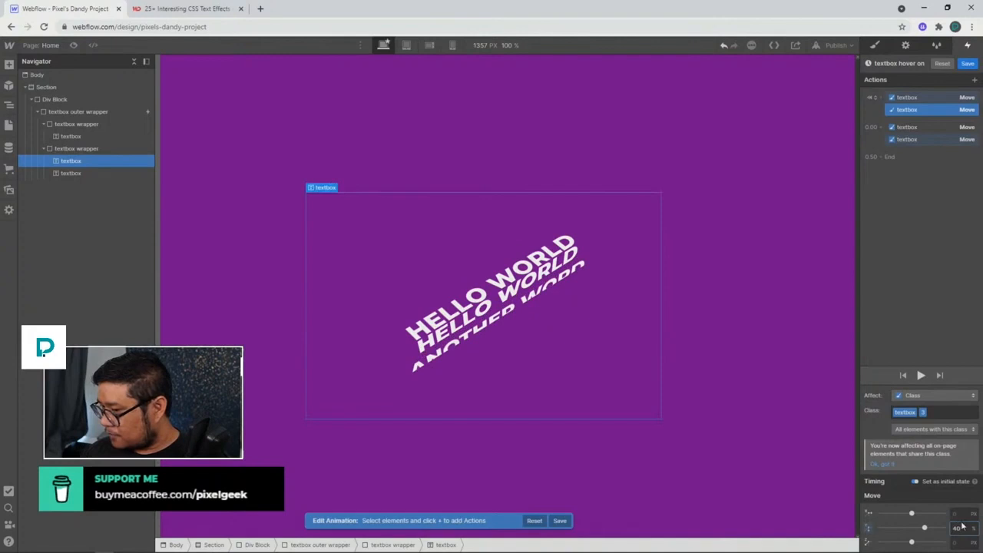
key(shift+Up)
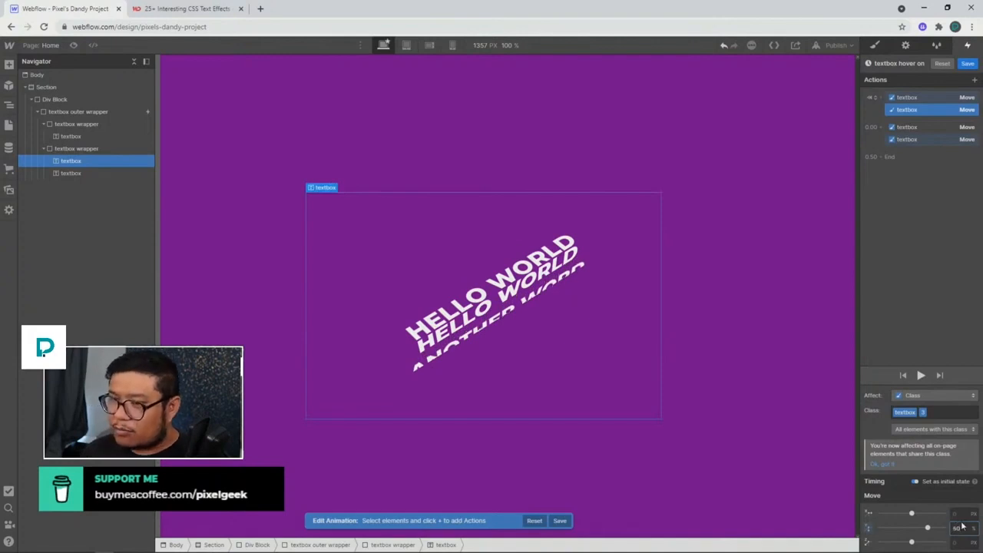
key(shift+Down)
key(shift+Down)
key(shift+Down)
key(shift+Down)
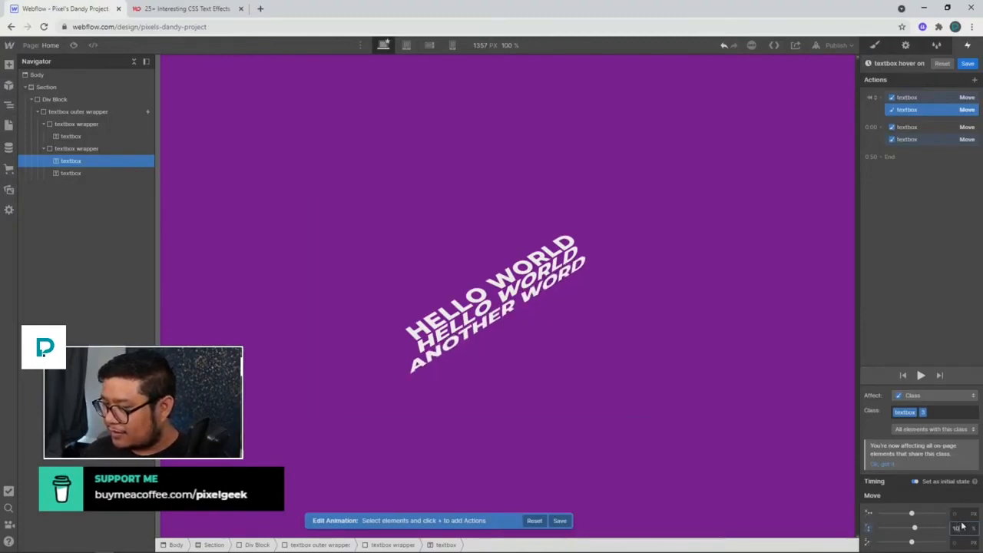
key(shift+Down)
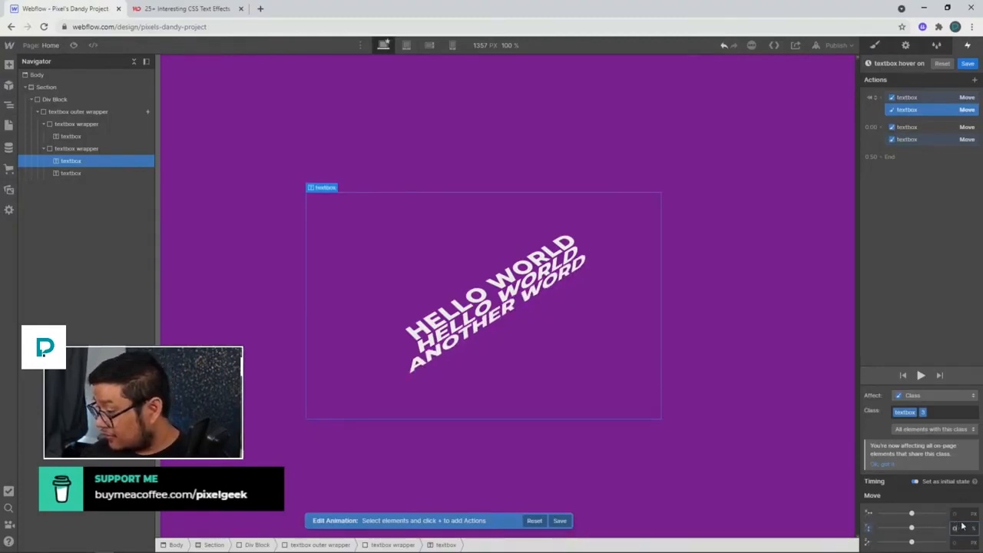
click(967, 64)
Set the height of the base textbox wrapper class to 52 px.
click(73, 150)
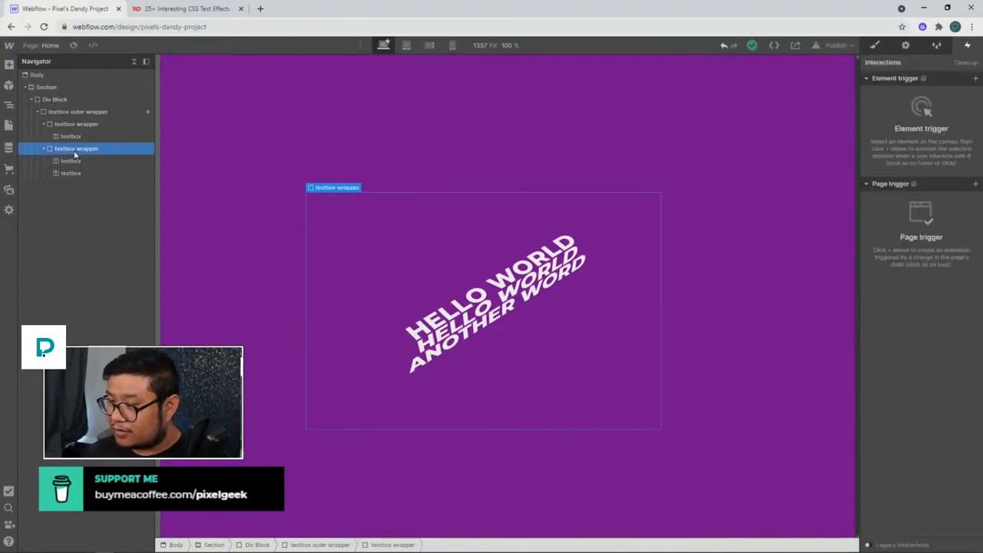
click(875, 46)
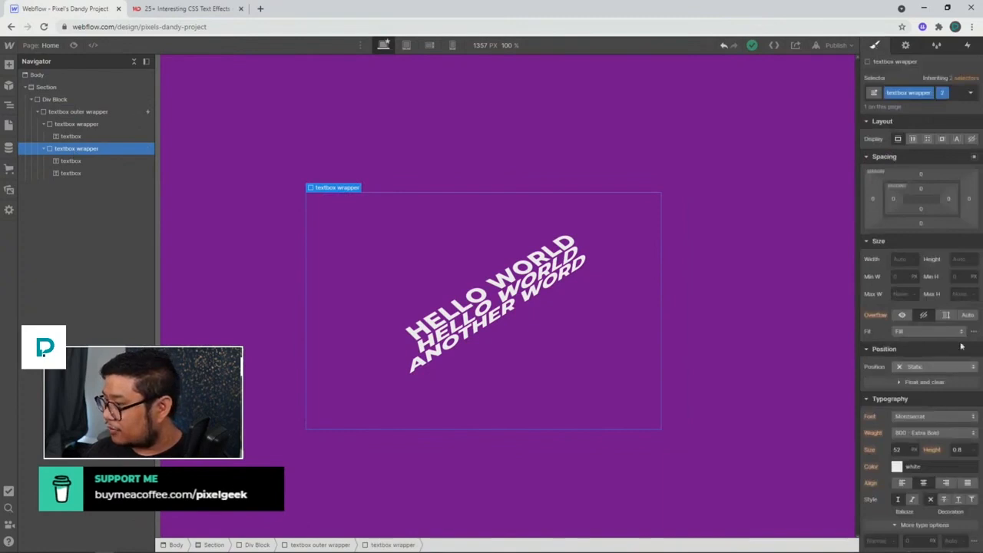
click(958, 259)
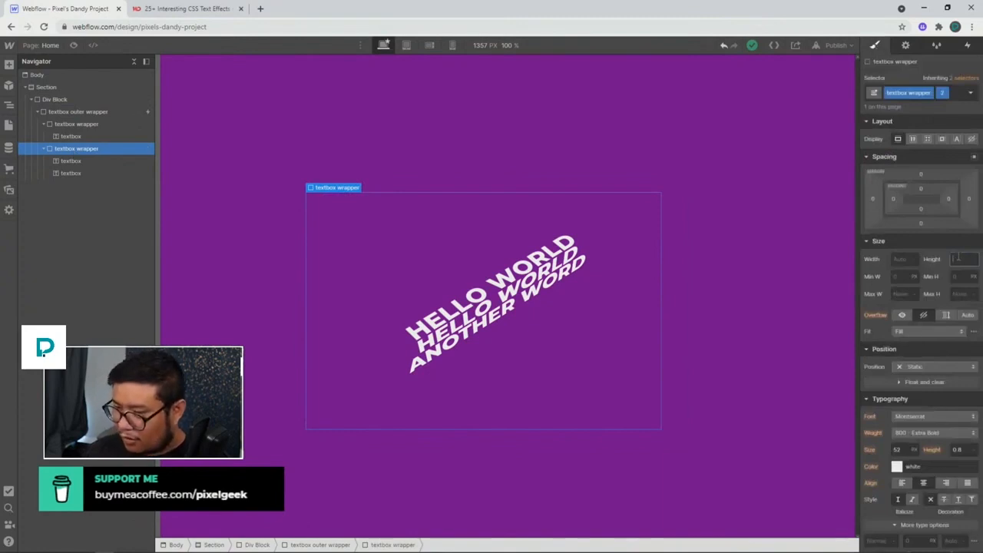
text(52)
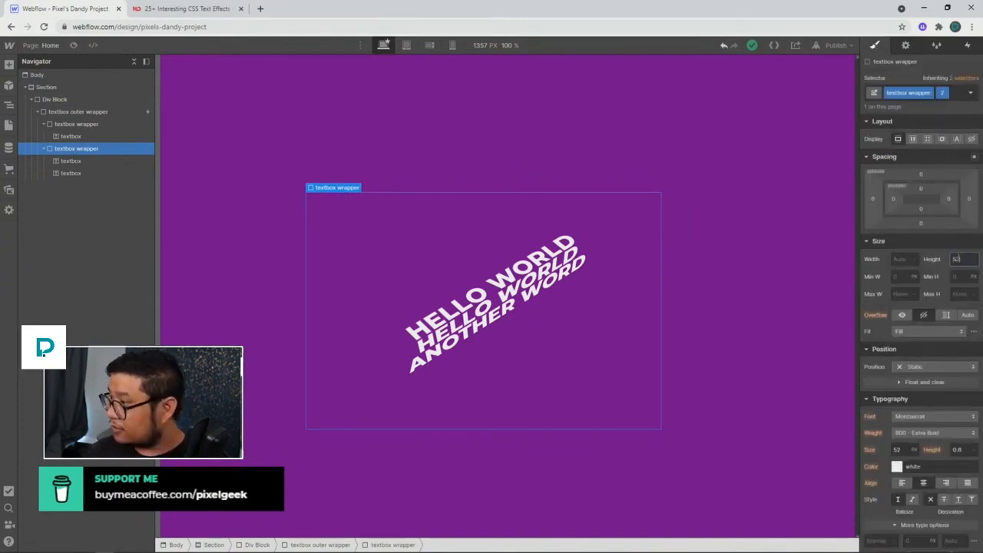
click(970, 93)
click(921, 144)
click(964, 261)
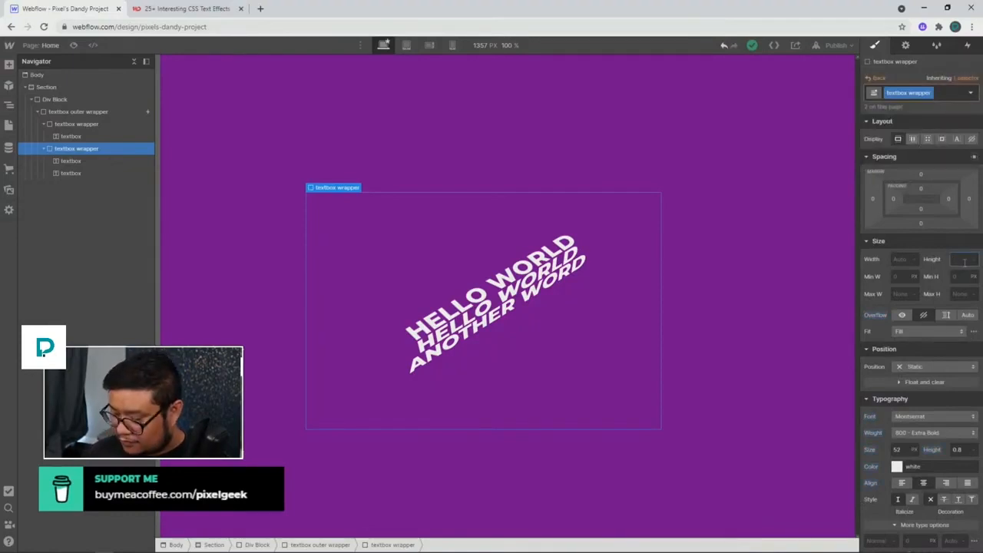
text(52)
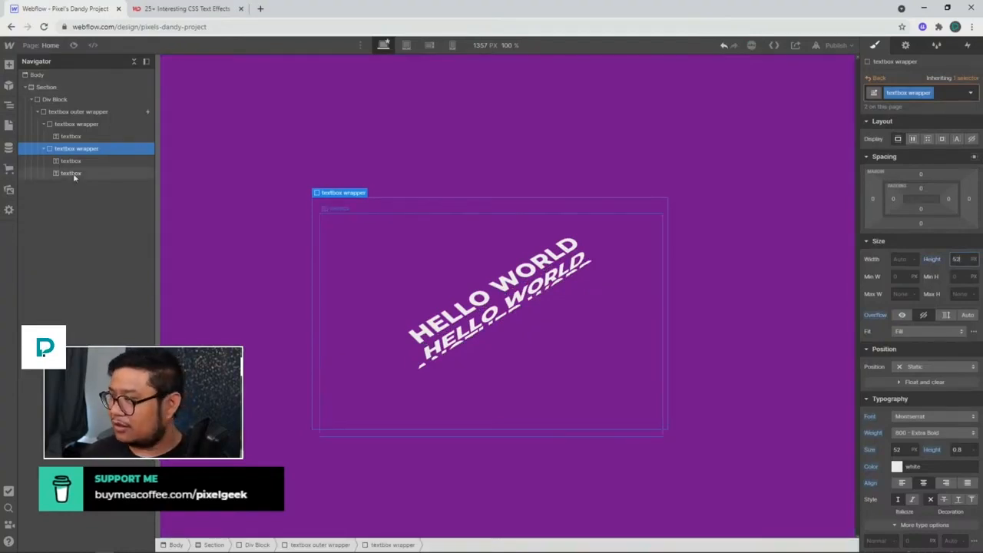
Reopen the outer wrapper's textbox hover on animation and set the textbox 3 initial vertical Move to 30%.
click(115, 111)
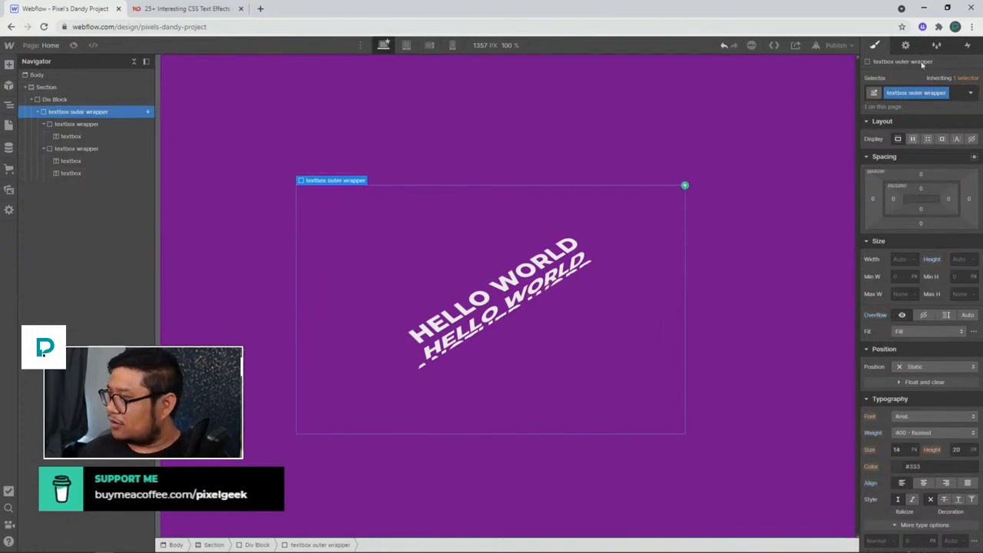
click(967, 44)
click(902, 94)
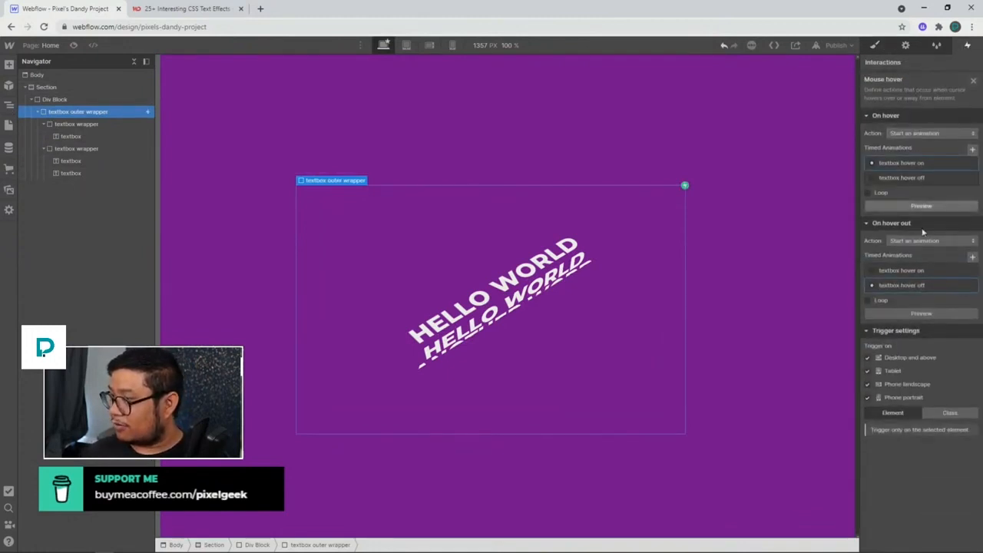
click(904, 163)
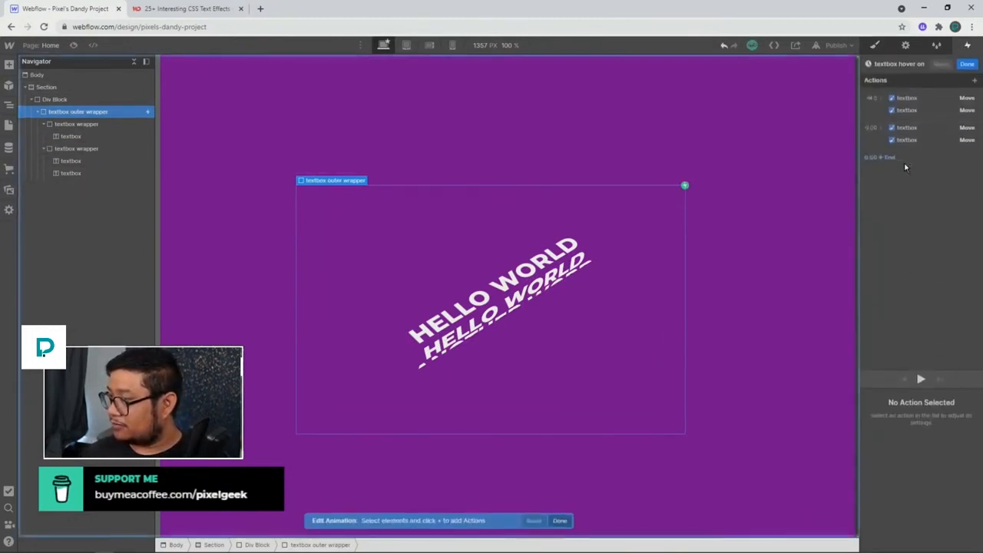
click(907, 109)
click(956, 528)
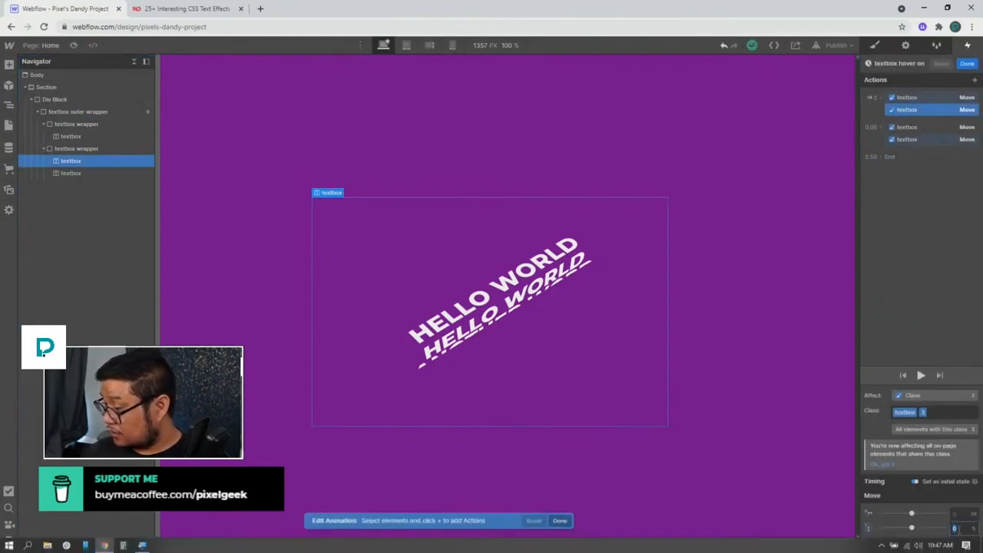
text(1)
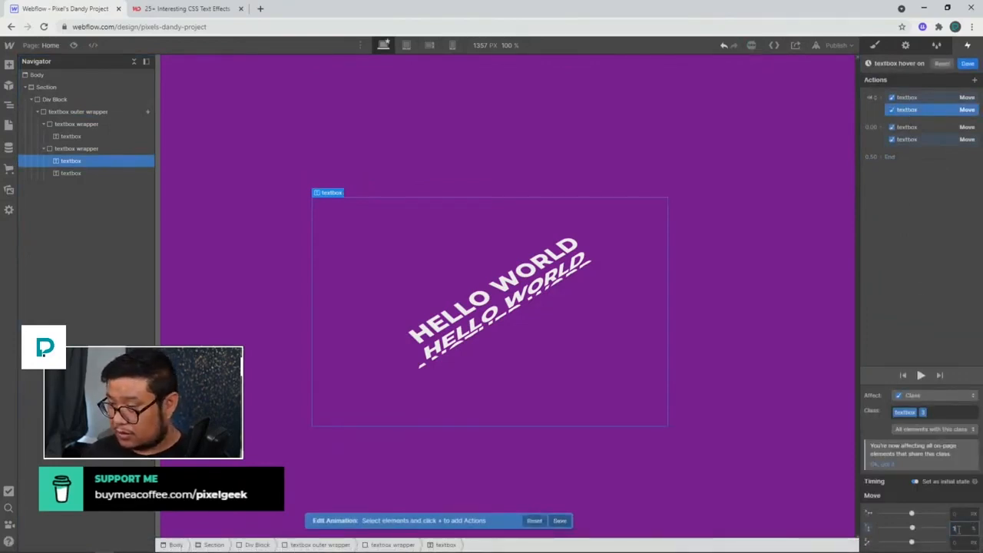
text(0)
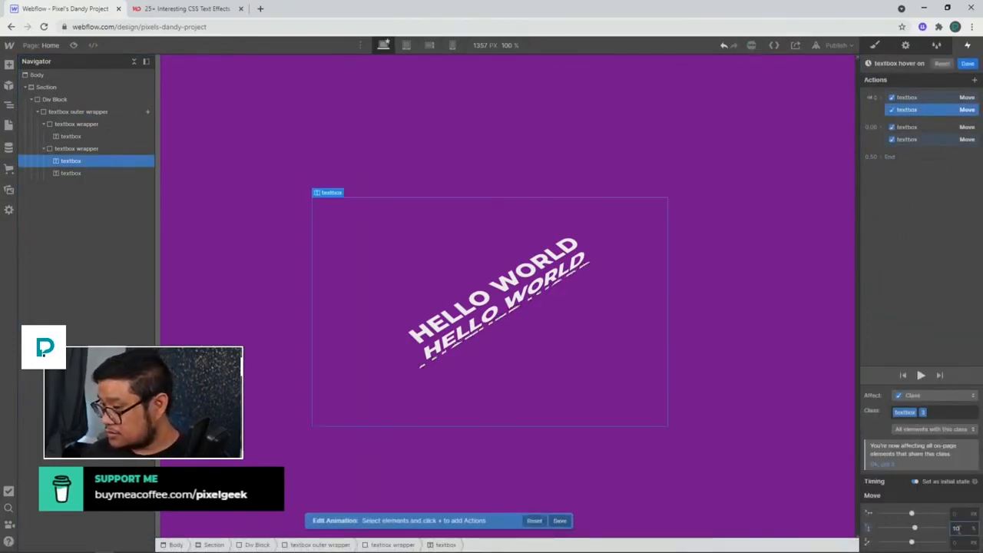
key(shift+Up)
key(shift+Up)
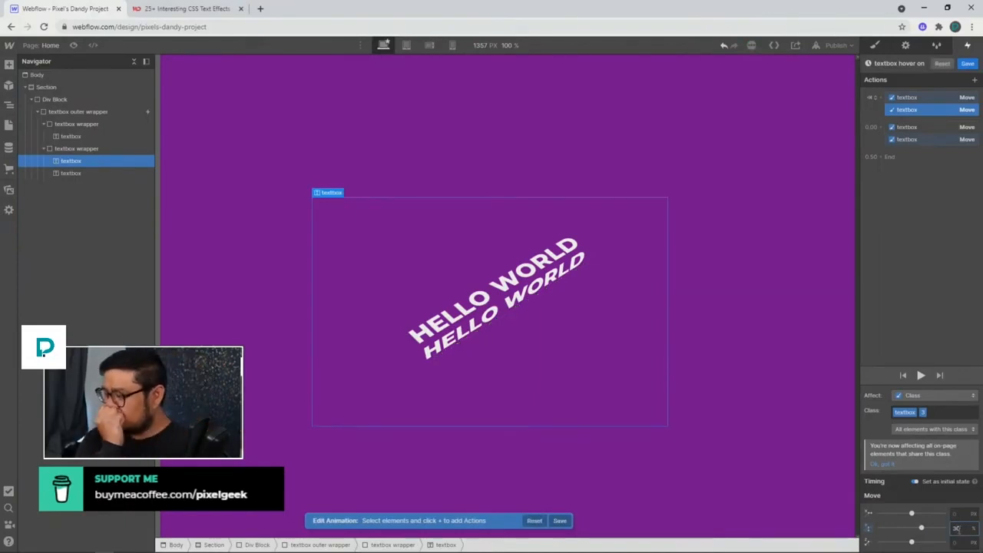
Play the textbox hover on animation and open its last timed Move action.
click(921, 375)
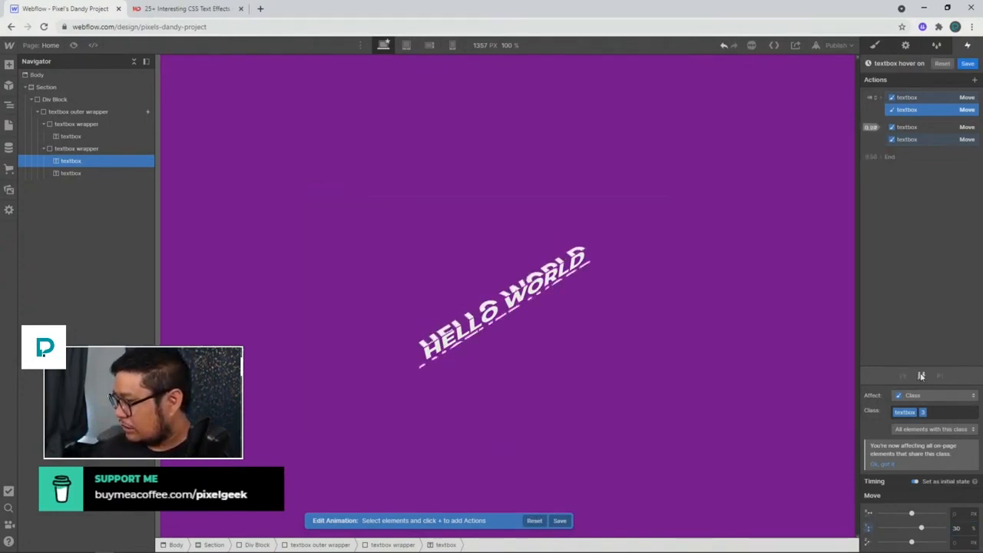
click(921, 375)
click(914, 140)
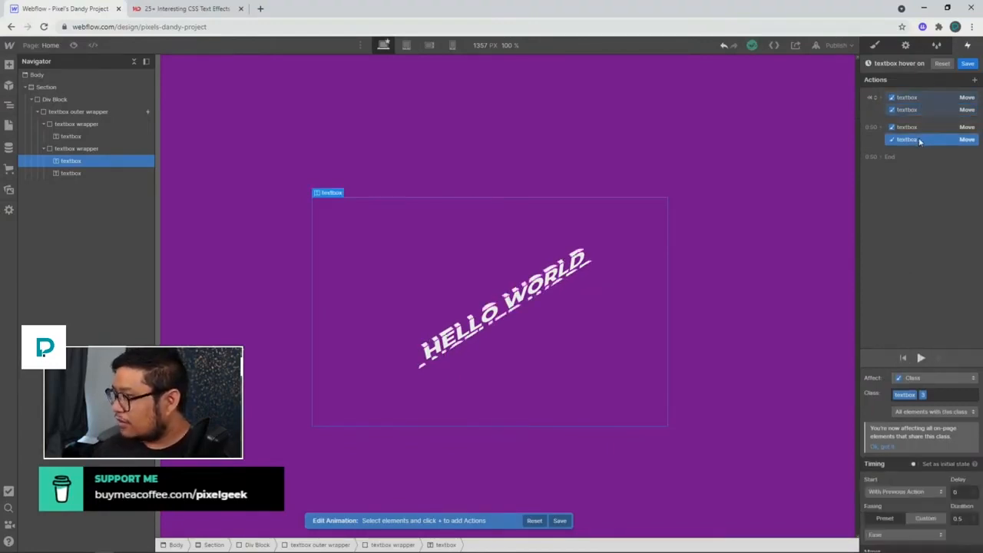
Delete the second initial-state Move action from the textbox hover on animation.
click(914, 129)
click(916, 139)
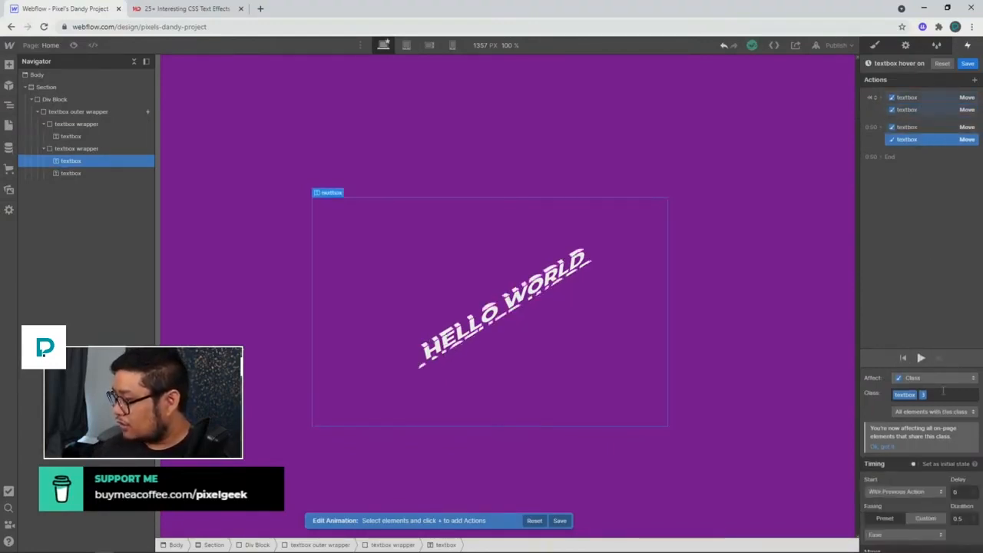
click(933, 394)
click(935, 464)
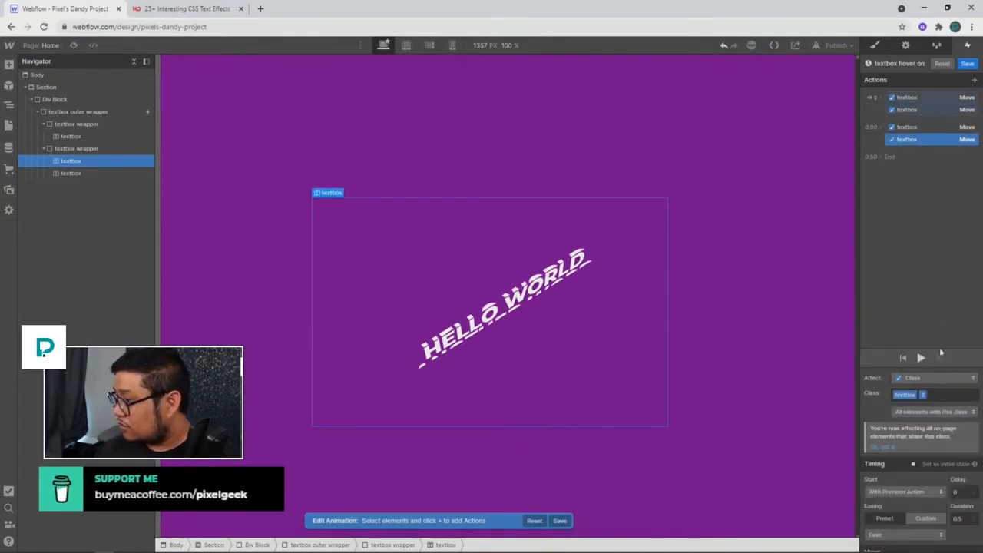
click(914, 100)
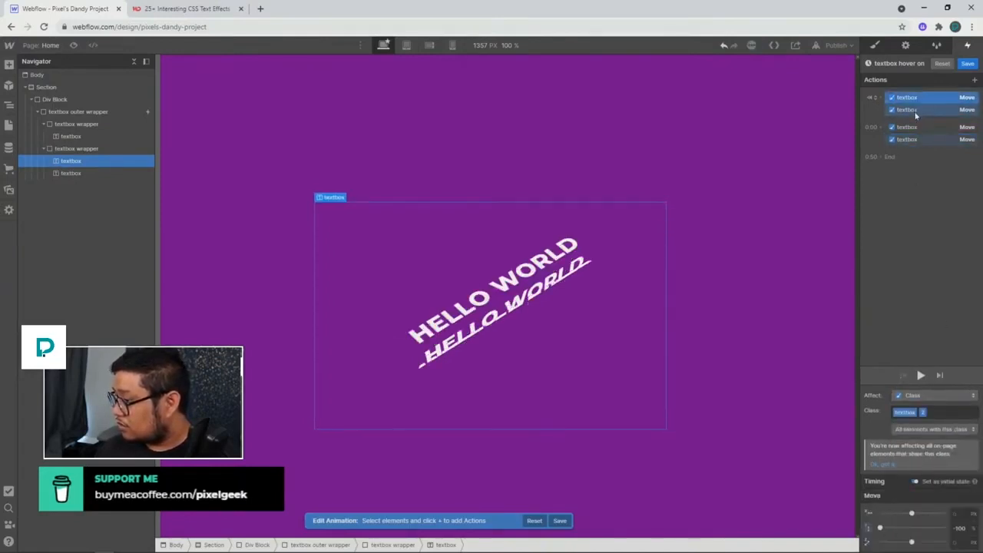
click(914, 110)
key(Delete)
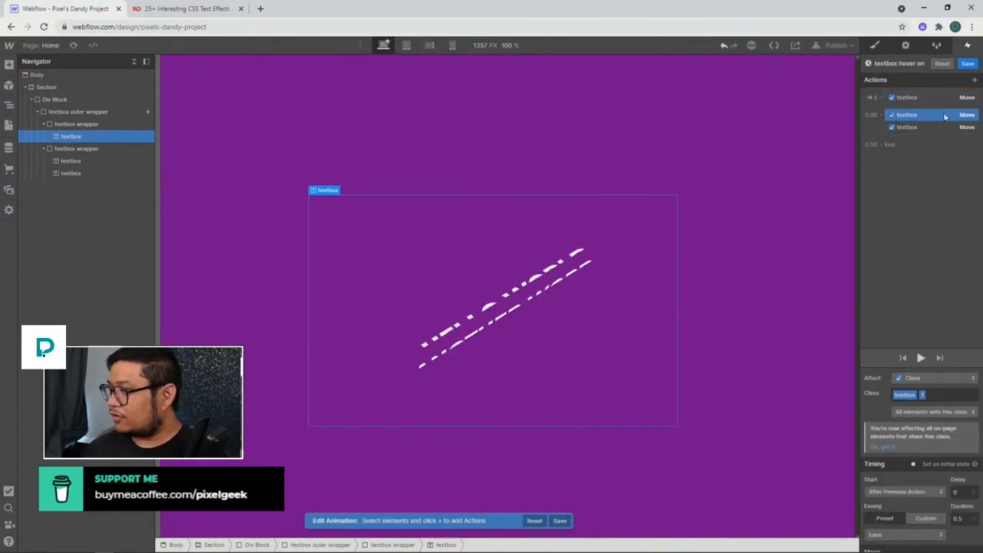
Add an initial-state Move action for the second wrapper's lower textbox with a vertical offset of 10%.
click(73, 173)
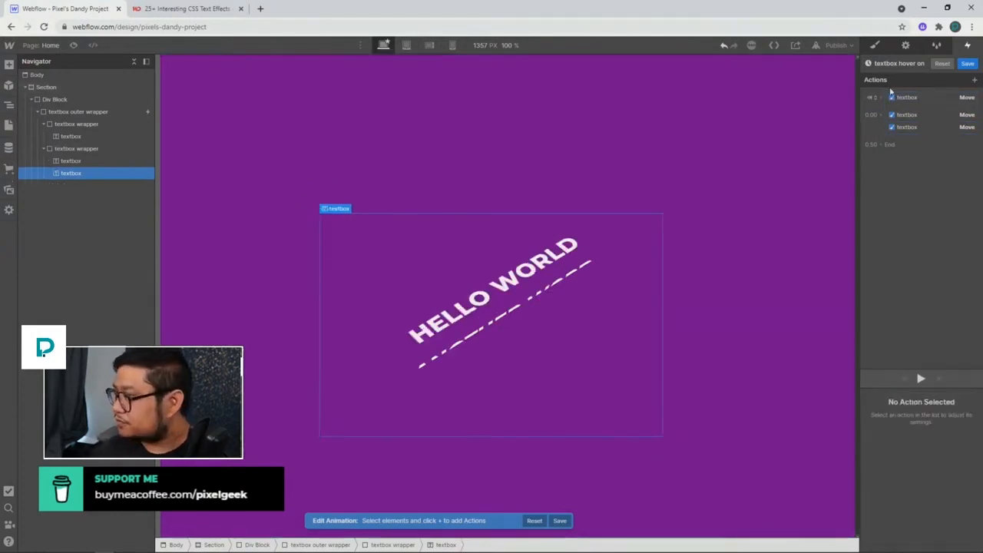
click(881, 97)
click(892, 131)
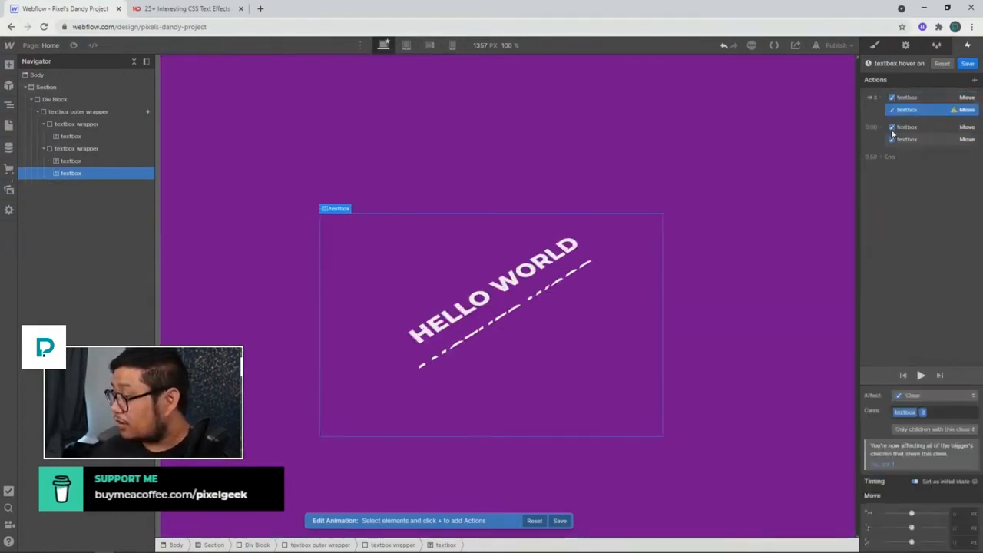
click(958, 529)
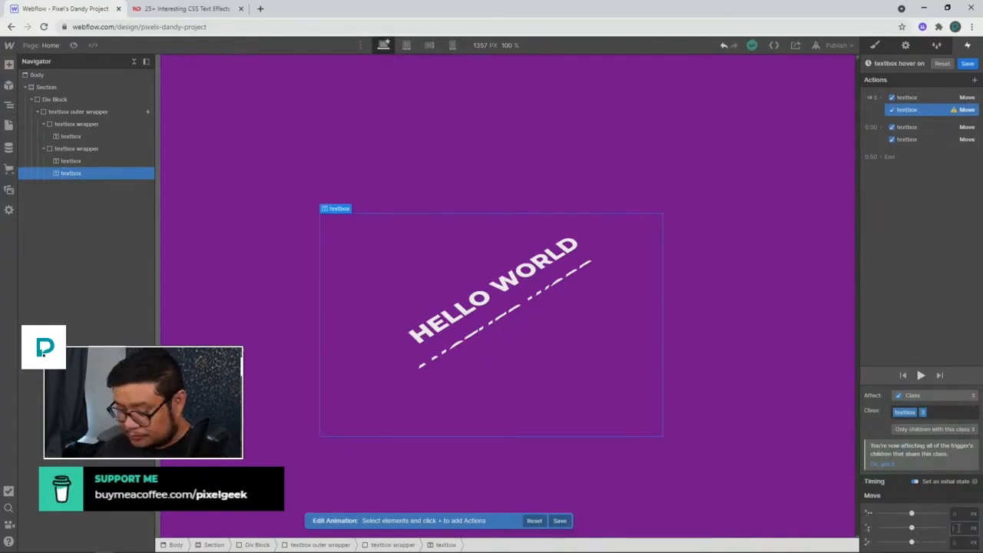
text(1)
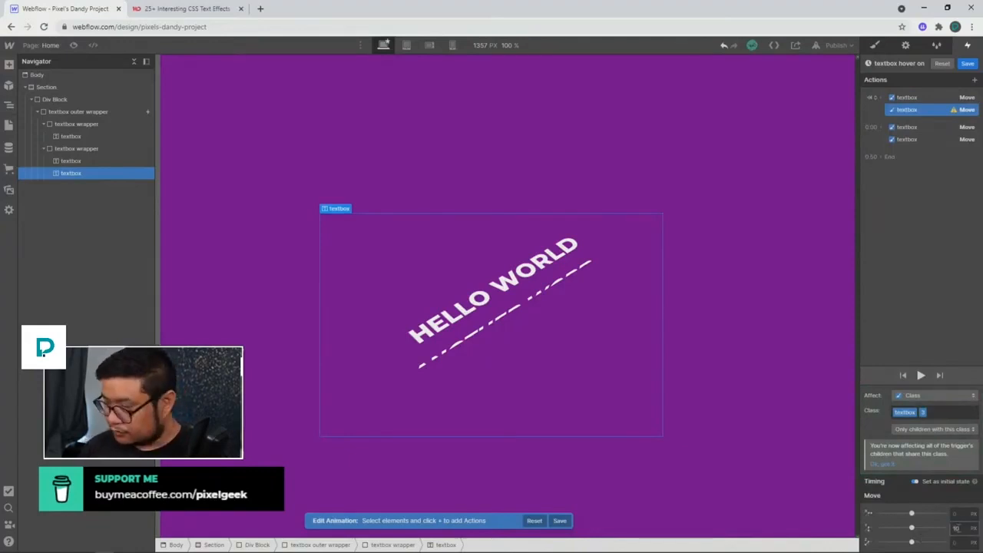
text(0)
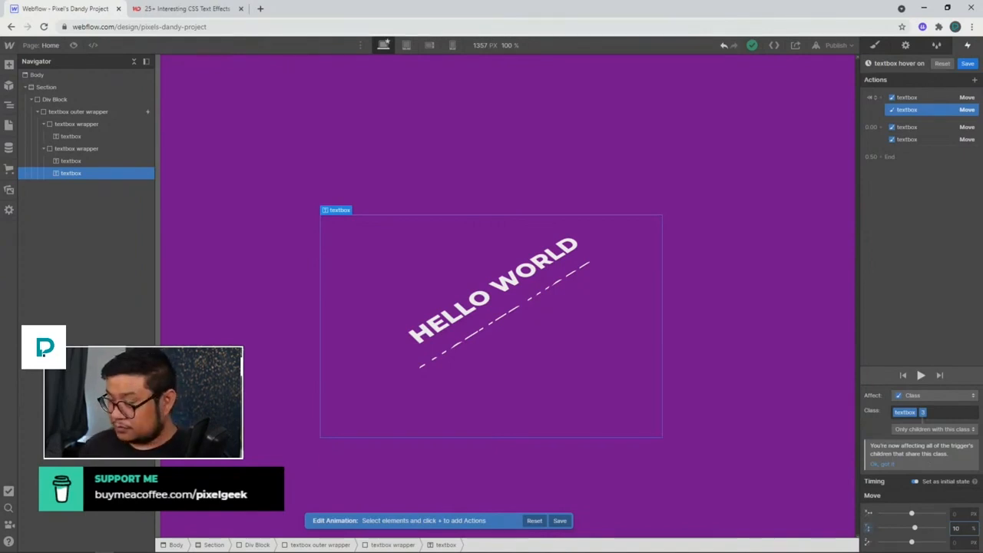
Play the textbox hover on animation and save it.
click(921, 379)
click(921, 376)
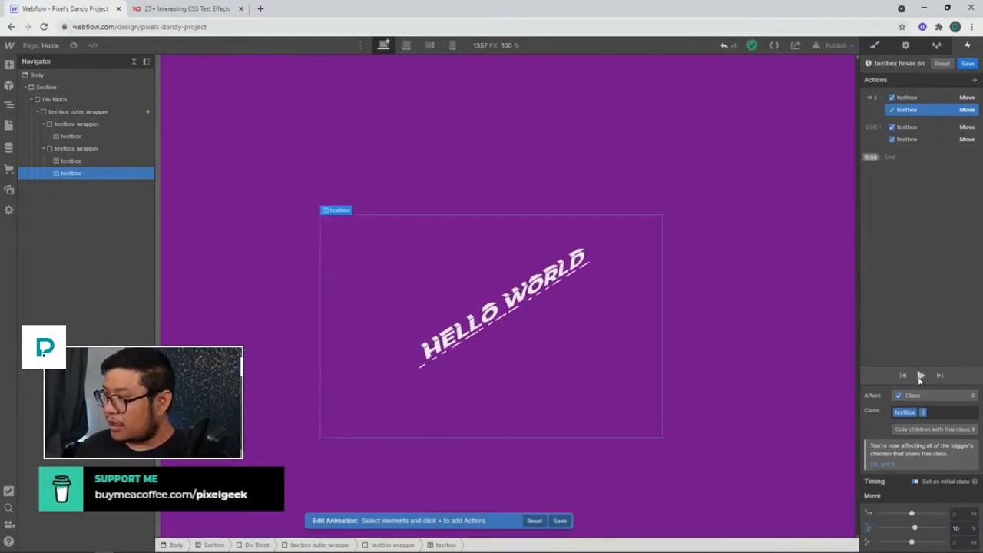
click(971, 64)
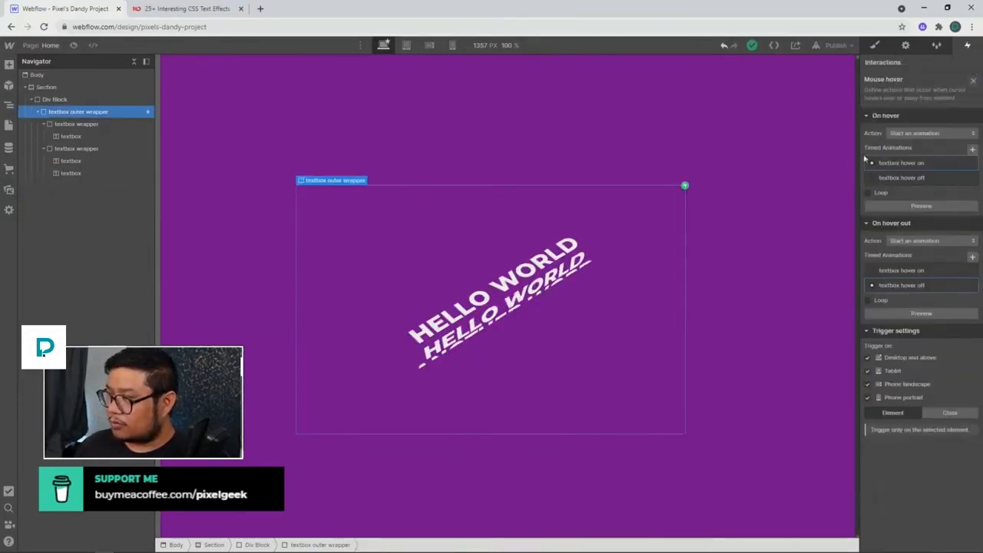
Set the height of the textbox wrapper class to 42 px.
click(874, 46)
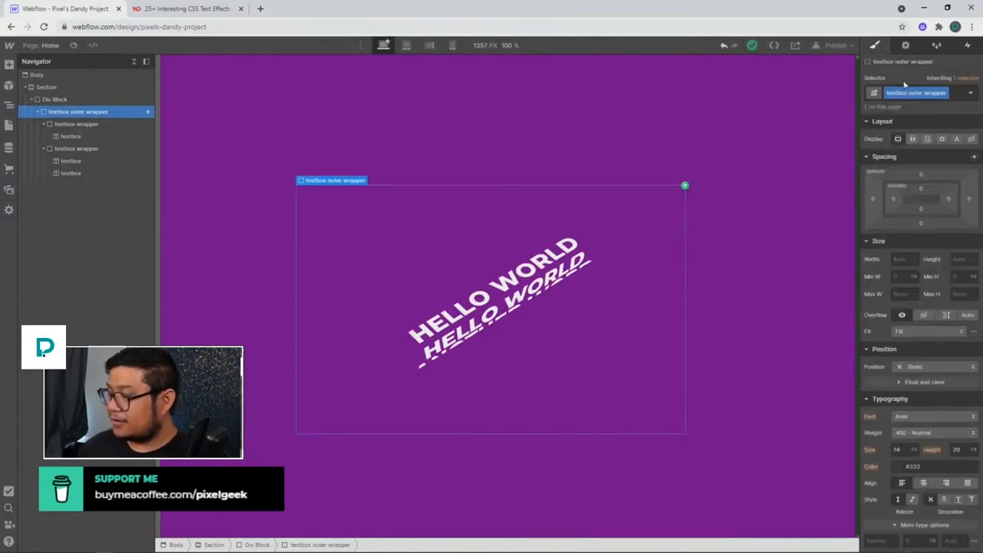
click(69, 124)
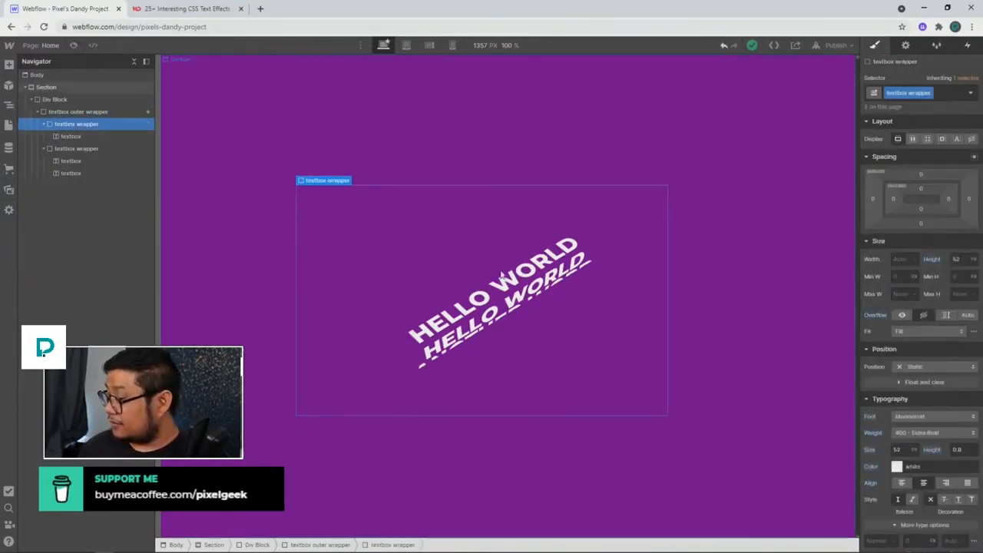
click(960, 259)
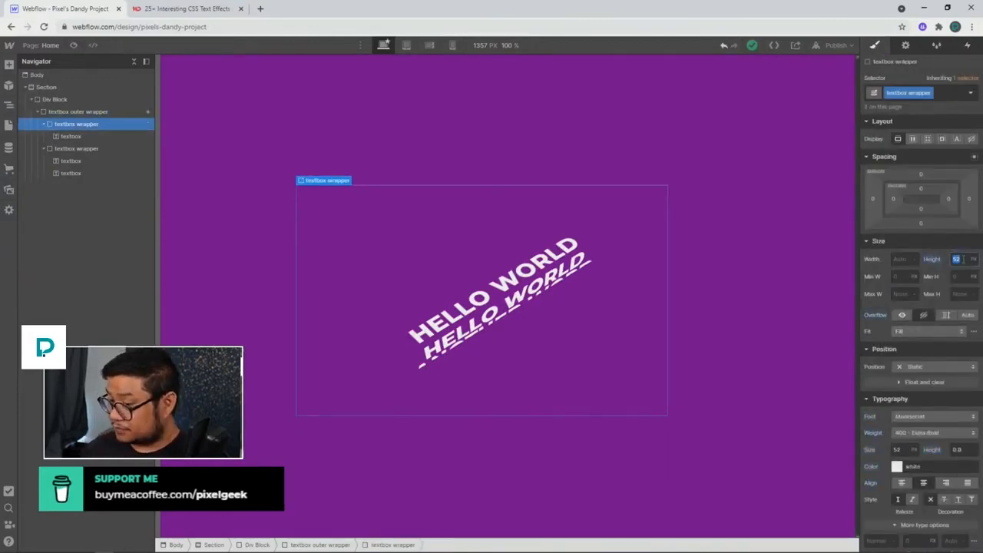
text(44)
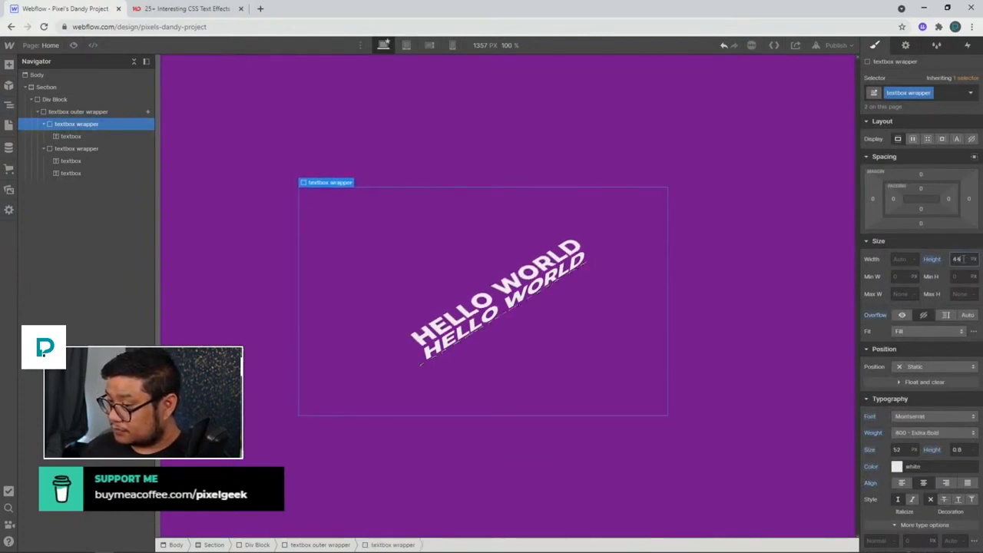
key(Down)
key(Down)
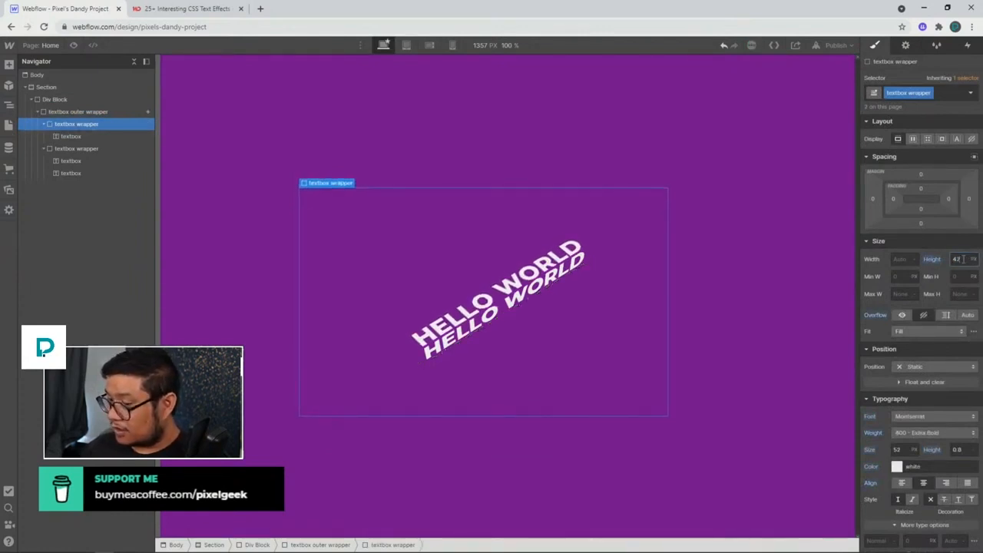
key(Down)
key(Down)
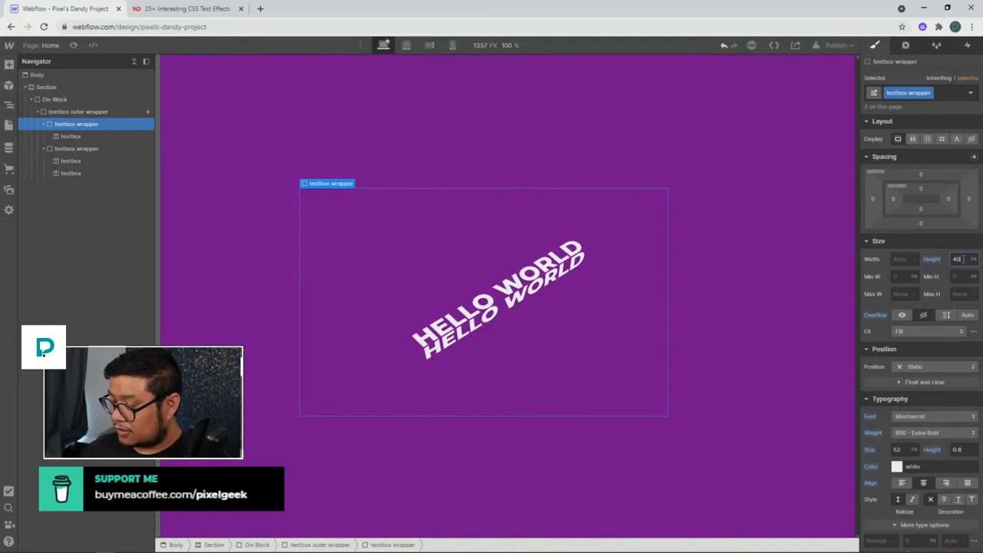
key(Down)
key(Up)
key(Up)
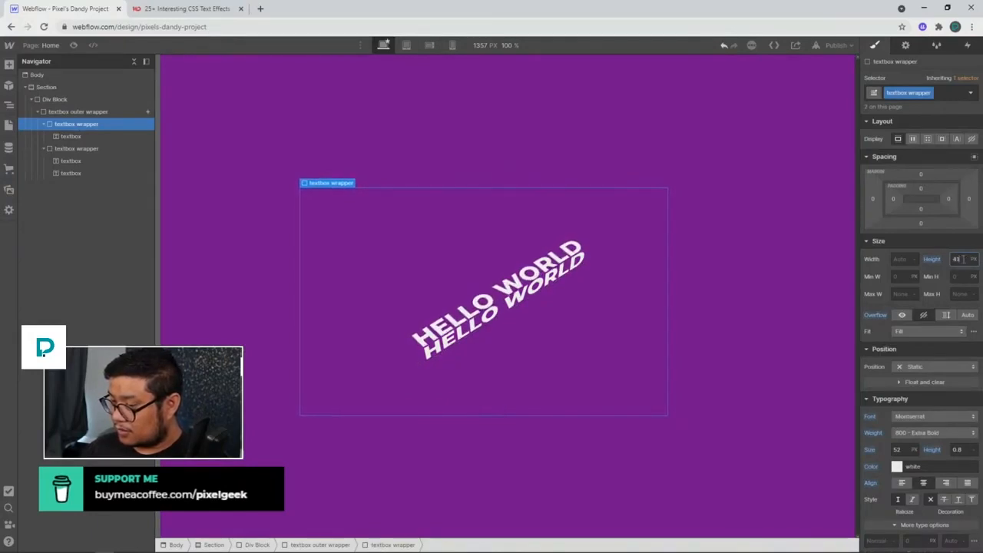
key(Down)
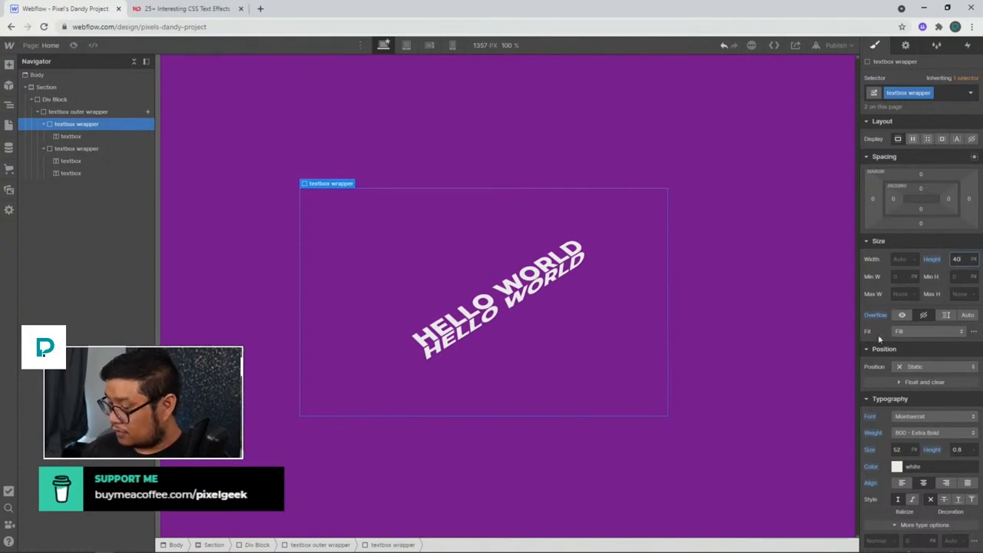
key(Up)
key(Up)
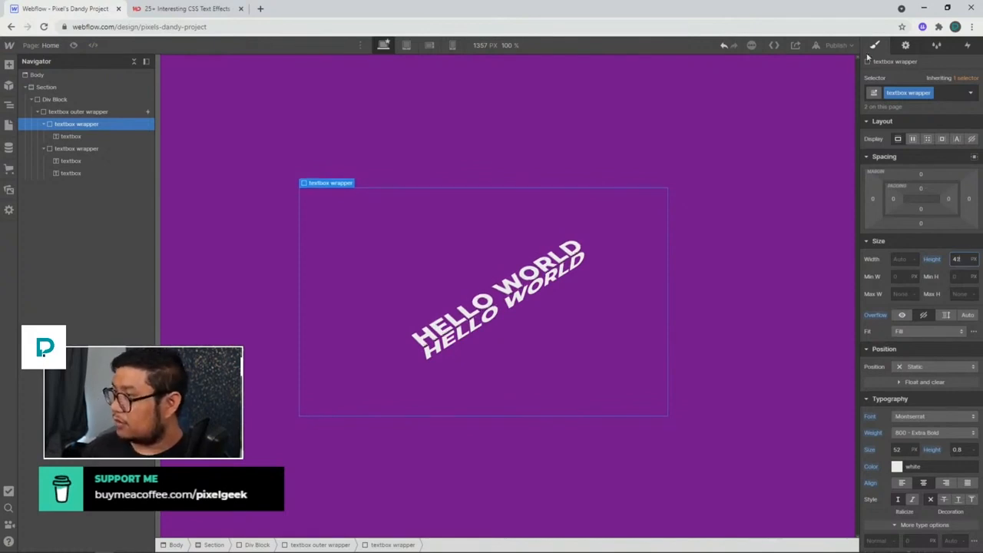
Reopen the textbox hover on animation from the outer wrapper's mouse hover trigger and play it.
click(101, 112)
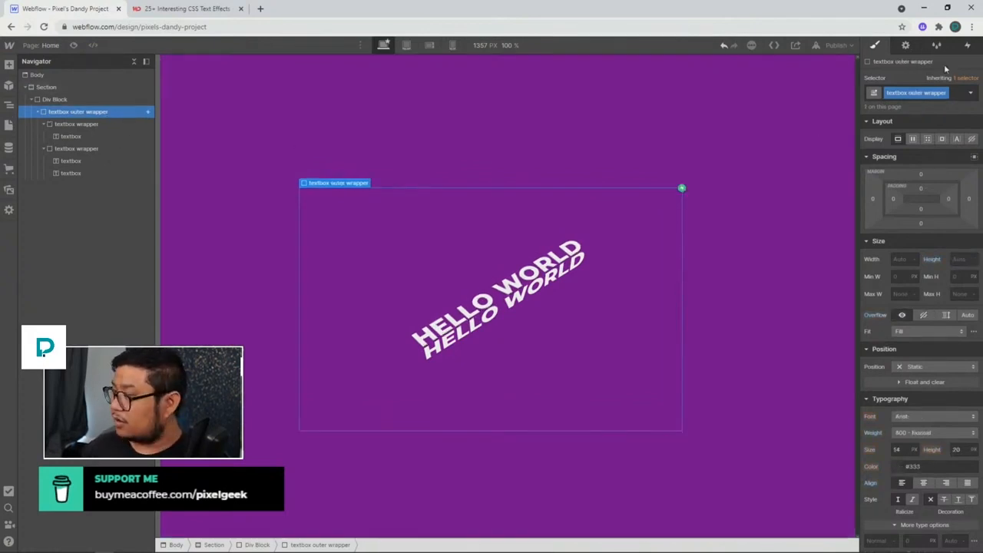
click(968, 46)
click(911, 117)
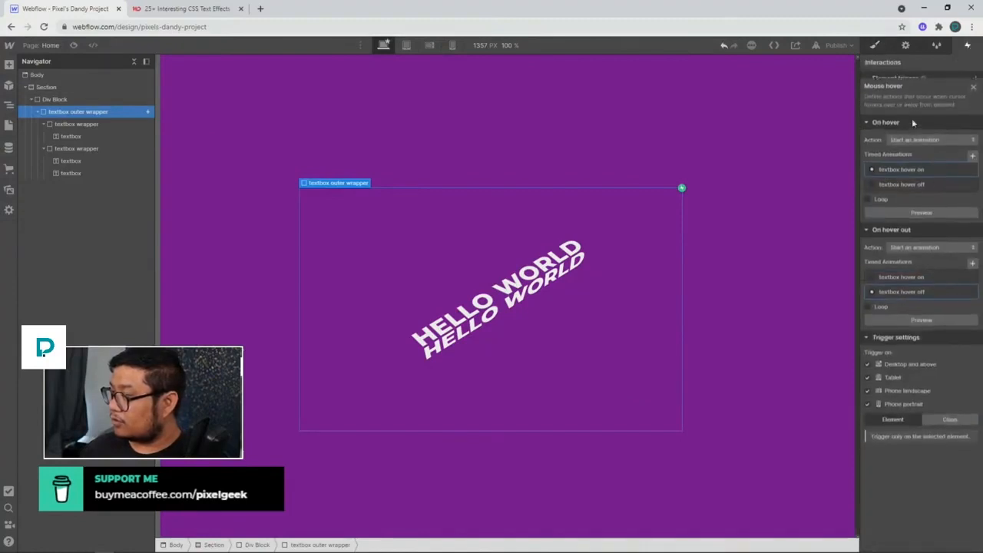
click(925, 164)
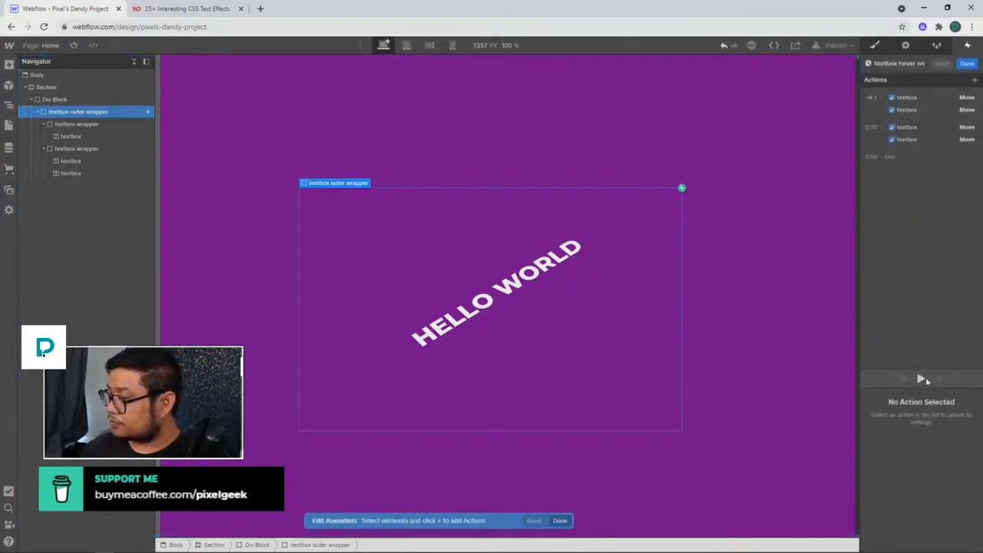
click(922, 379)
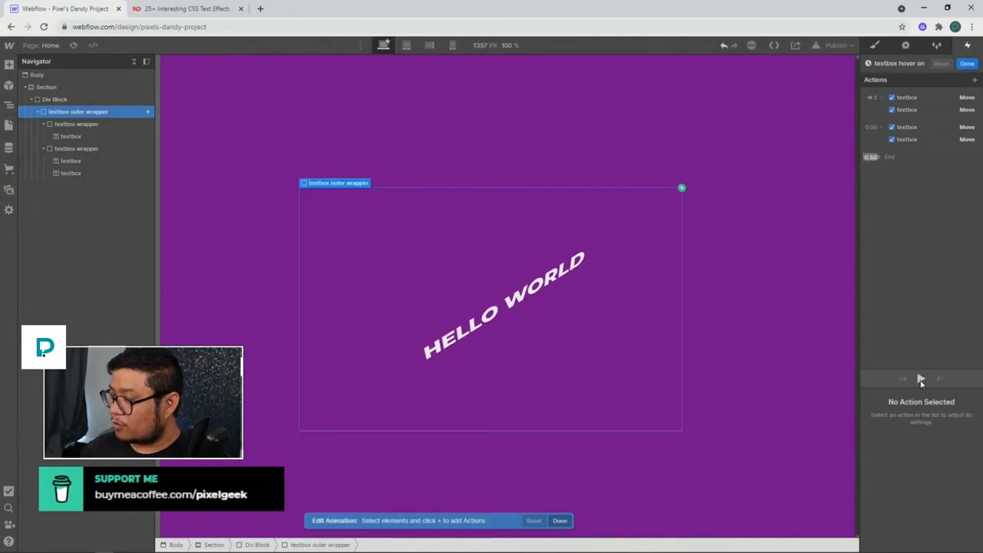
Duplicate the second initial-state Move action and place the copy last in the timed group, starting with the previous action.
click(914, 112)
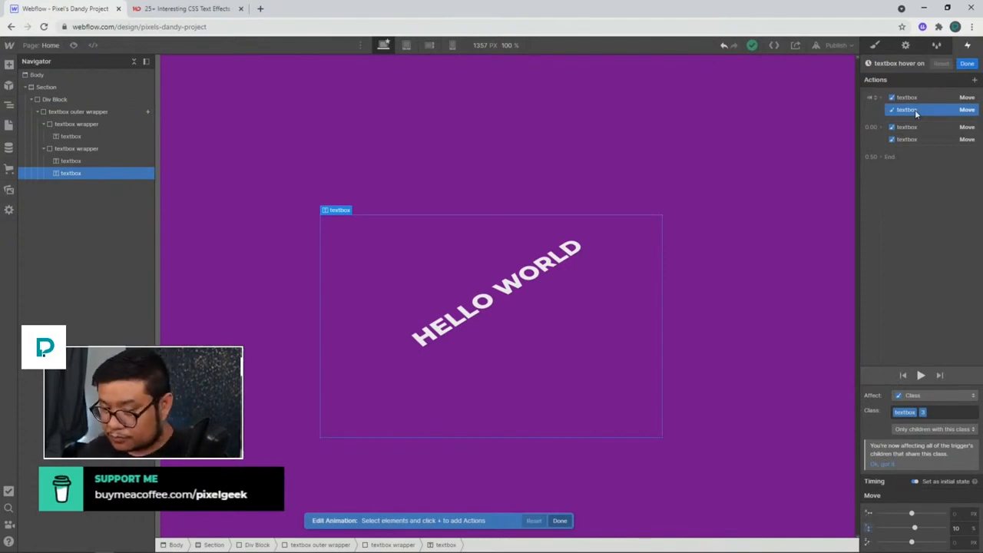
right_click(916, 113)
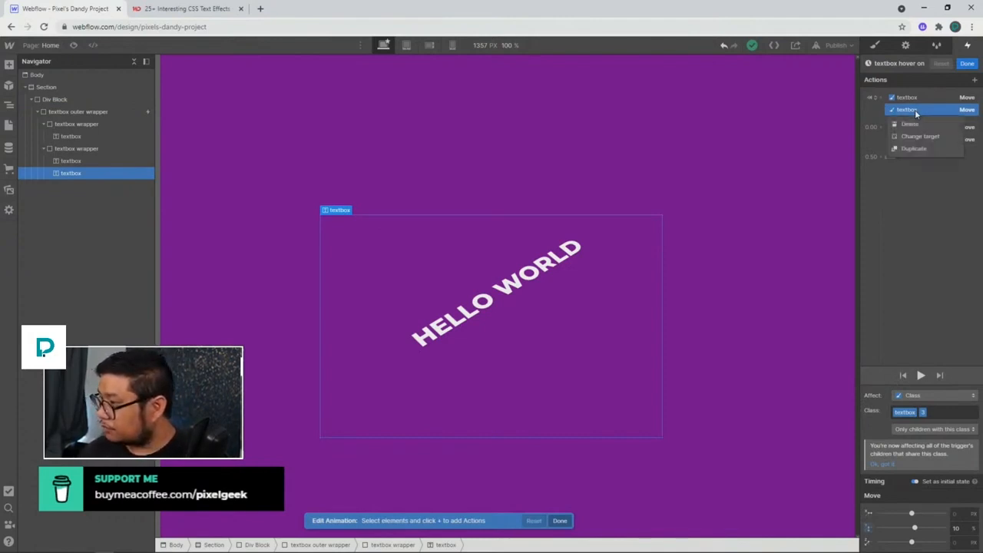
click(914, 149)
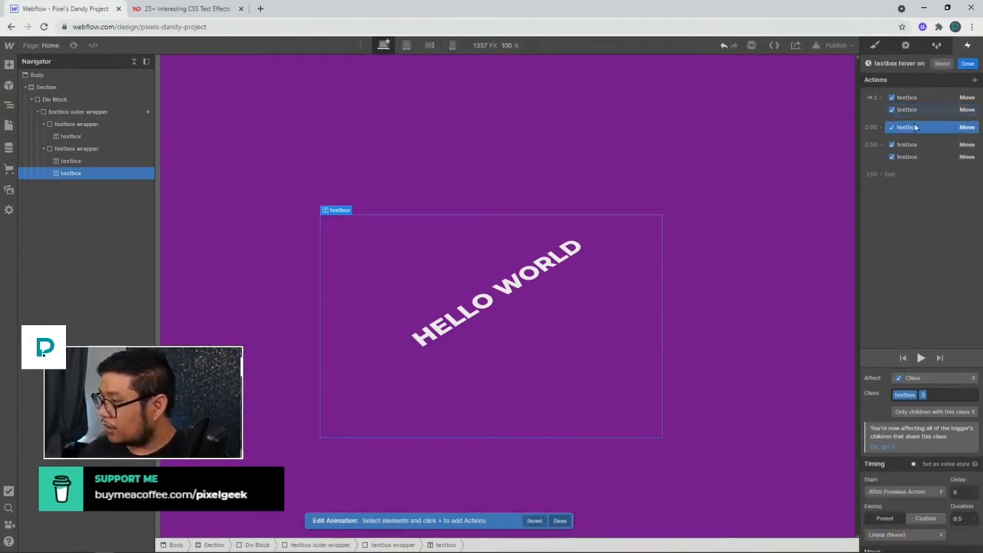
drag(921, 126, 927, 152)
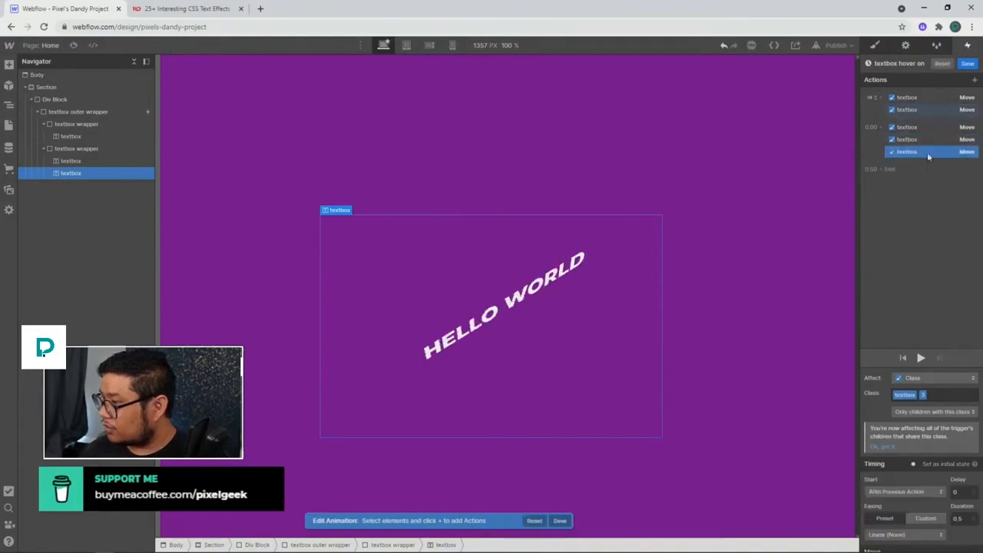
Set the vertical offset of the second initial-state Move action to -100%.
click(919, 139)
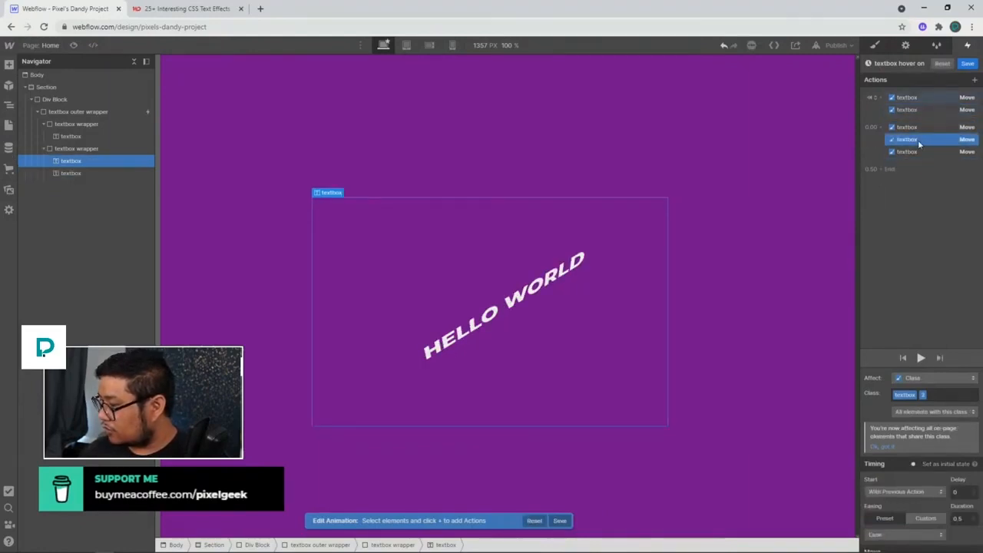
scroll(937, 430, down, 1)
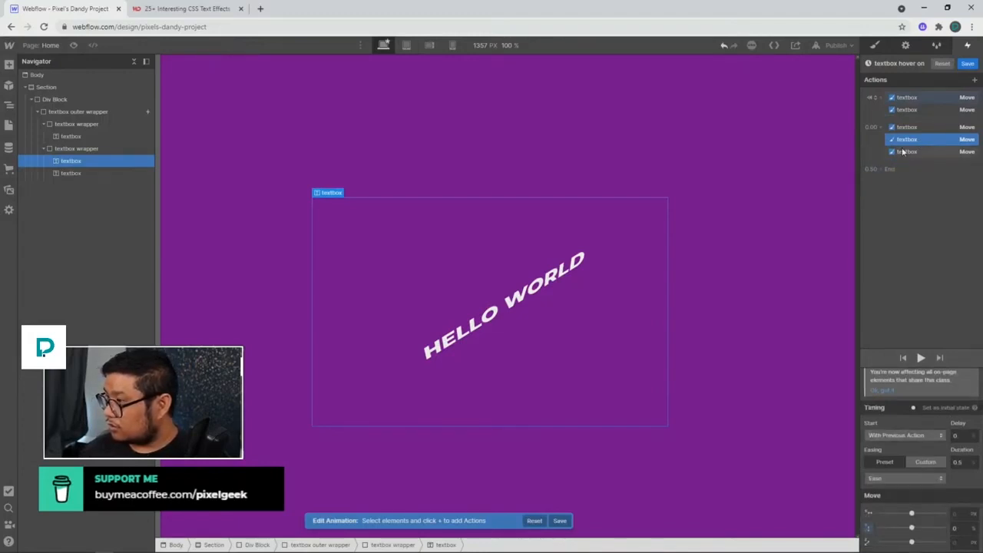
click(904, 112)
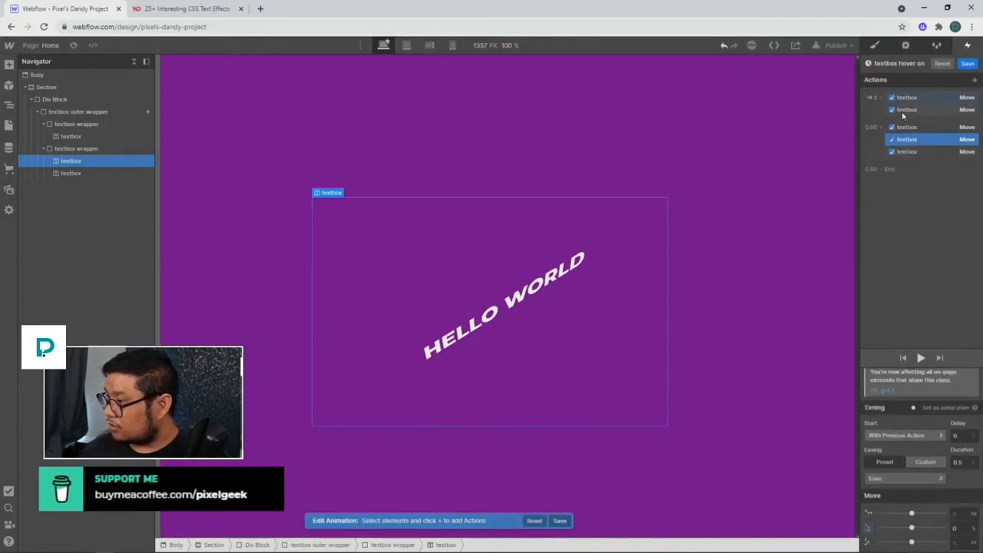
click(961, 528)
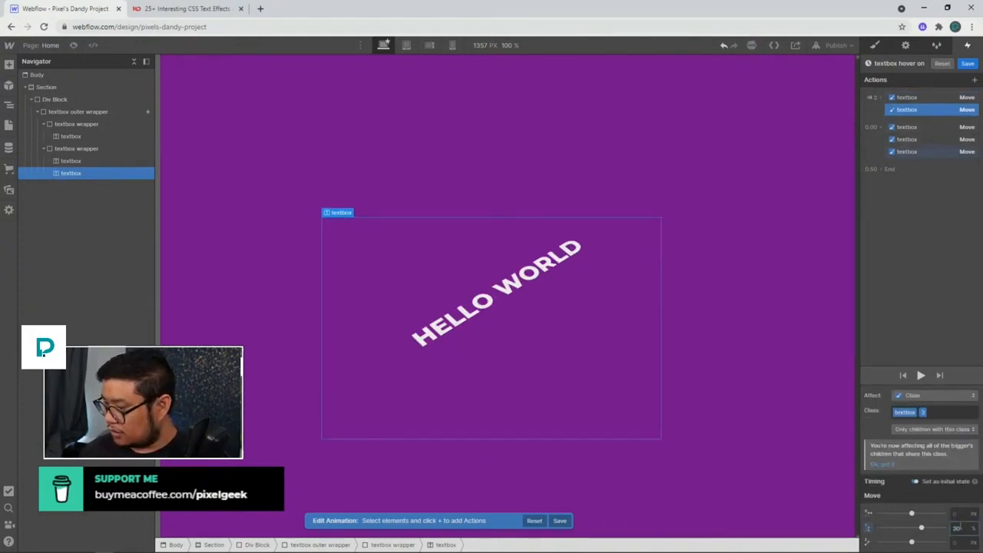
text(70)
key(shift+Down)
key(shift+Down)
key(shift+Down)
key(shift+Down)
key(shift+Down)
key(shift+Down)
key(shift+Down)
key(shift+Down)
key(shift+Down)
key(shift+Down)
key(shift+Down)
key(shift+Down)
key(shift+Down)
key(shift+Down)
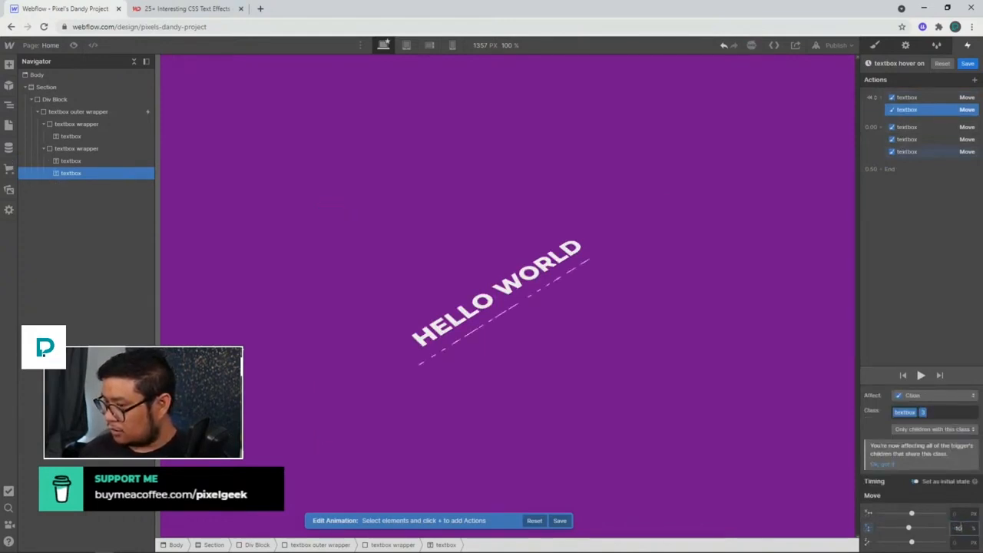
key(shift+Down)
key(shift+Down)
key(shift+Down)
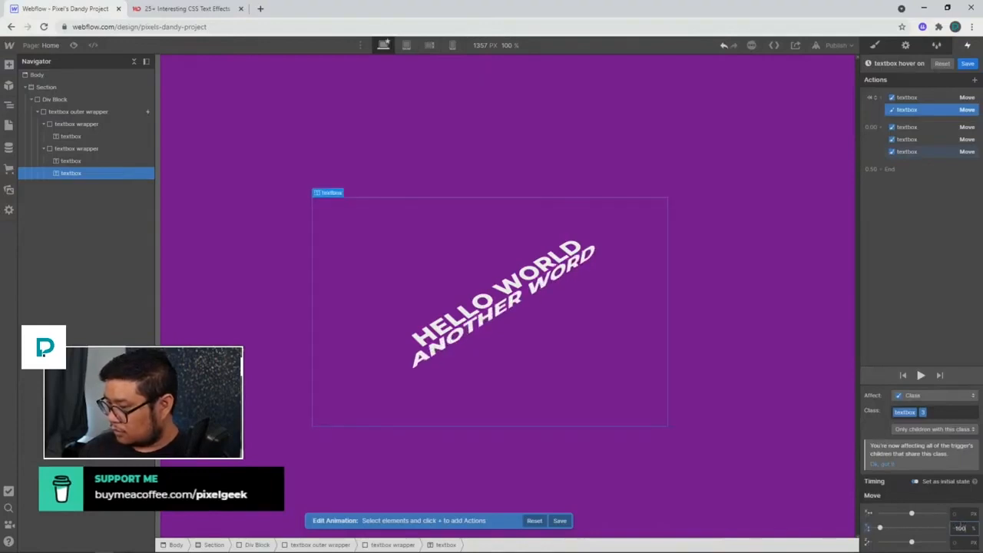
Set the vertical offset of the last timed Move action to 0% and play the animation.
click(939, 151)
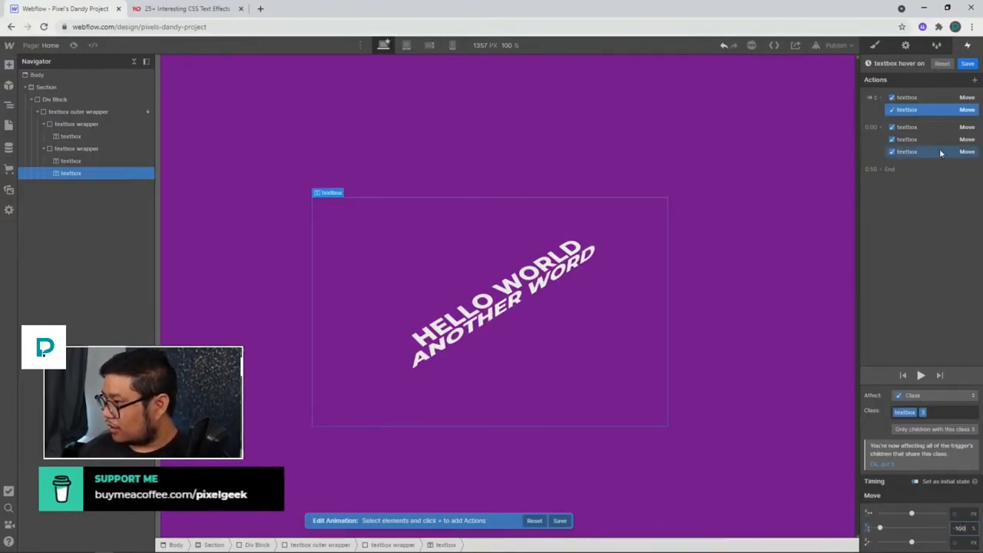
click(956, 528)
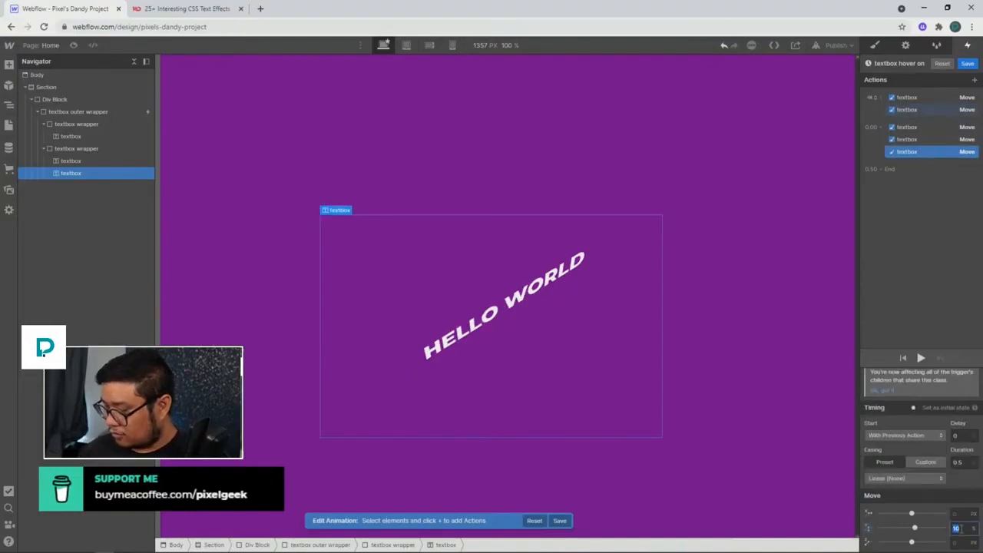
text(0)
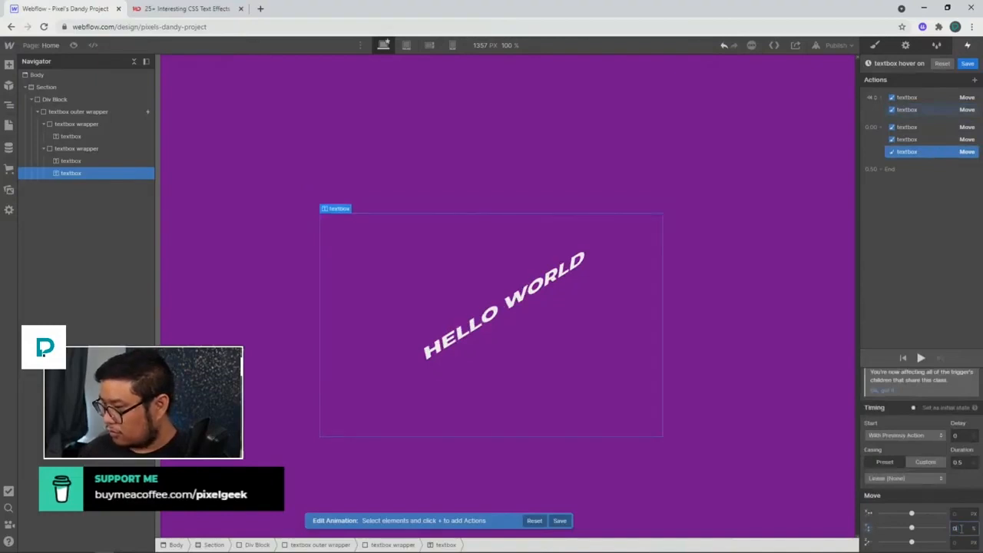
click(921, 359)
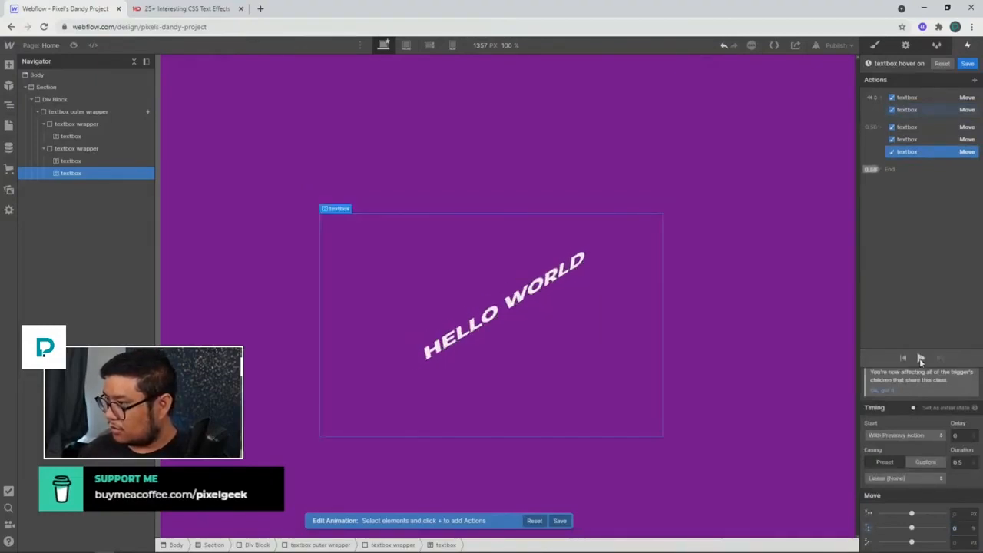
Change the last timed Move action's easing to Ease and play the animation several times.
click(899, 478)
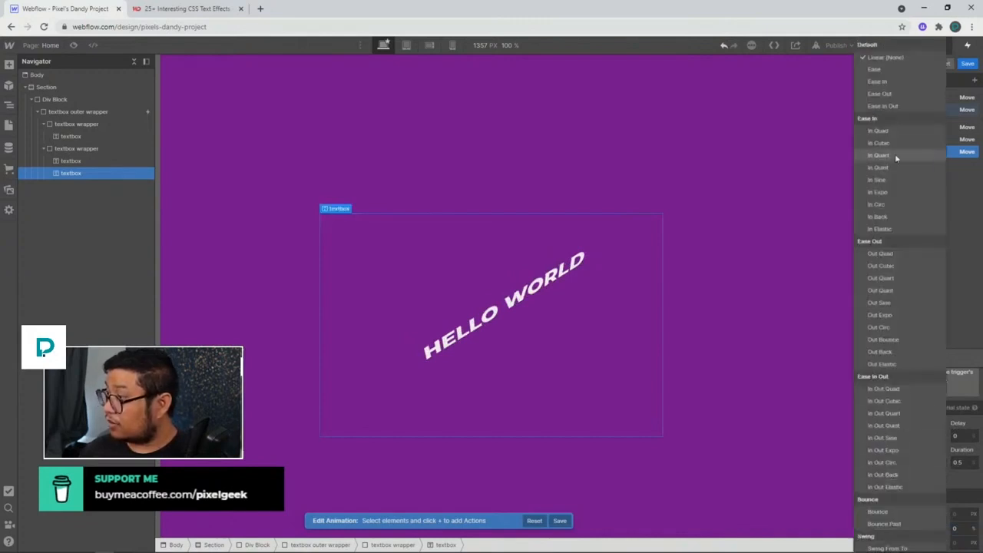
click(881, 70)
click(921, 358)
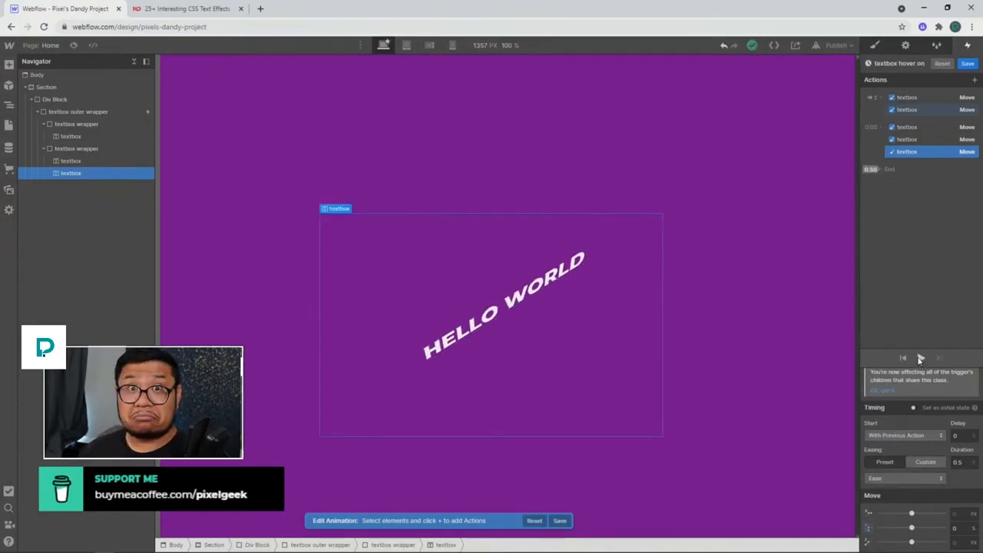
click(921, 358)
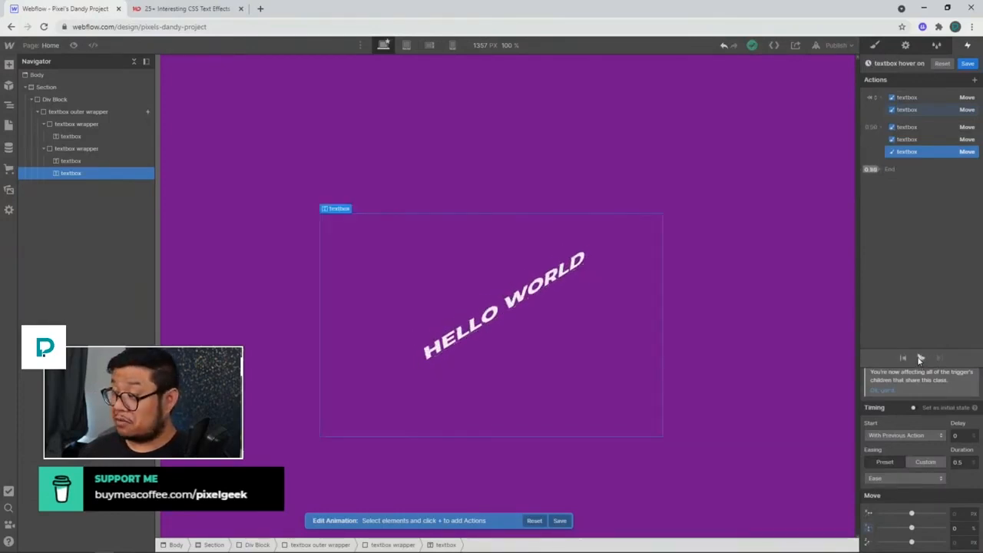
click(921, 358)
click(921, 358)
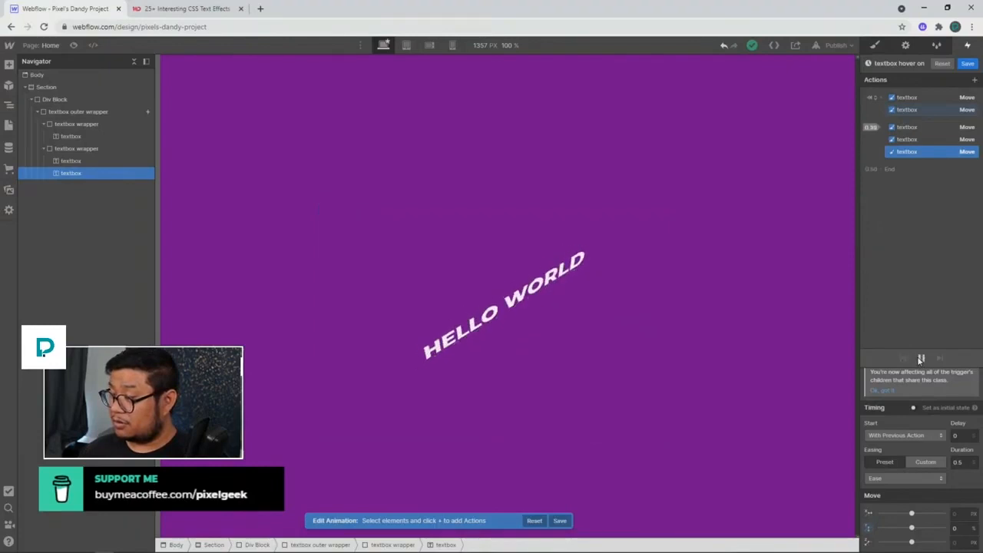
Preview the hover effect on the page, then save the textbox hover on animation.
click(73, 45)
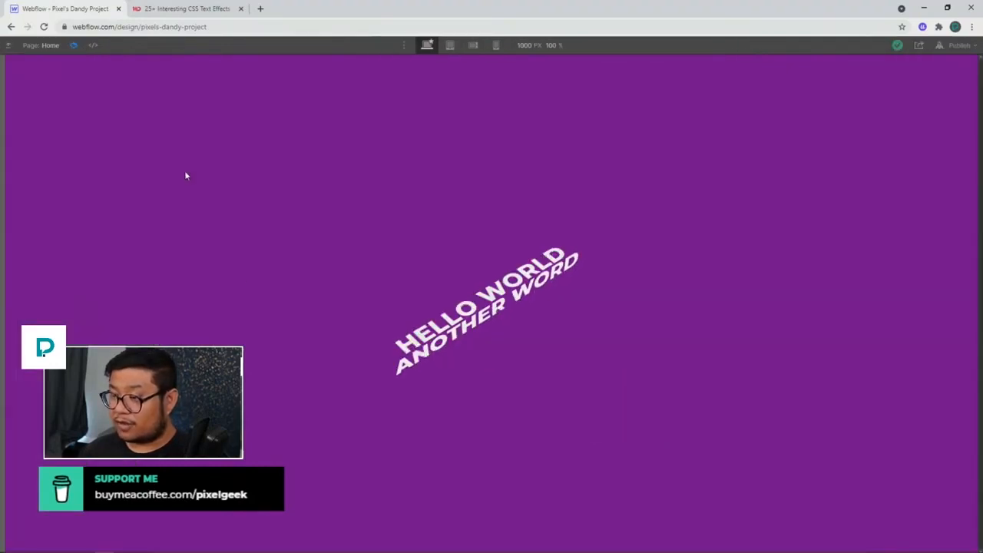
click(72, 44)
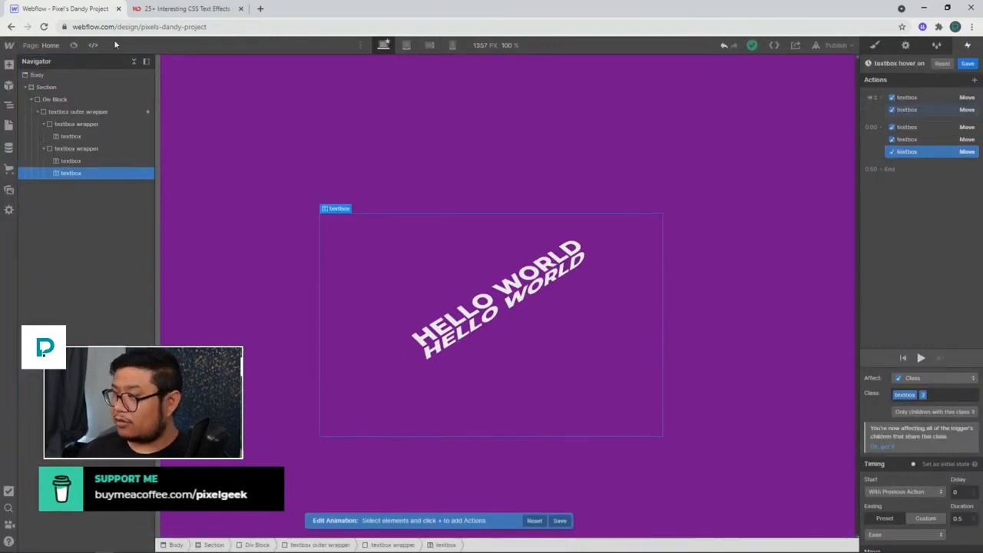
click(967, 63)
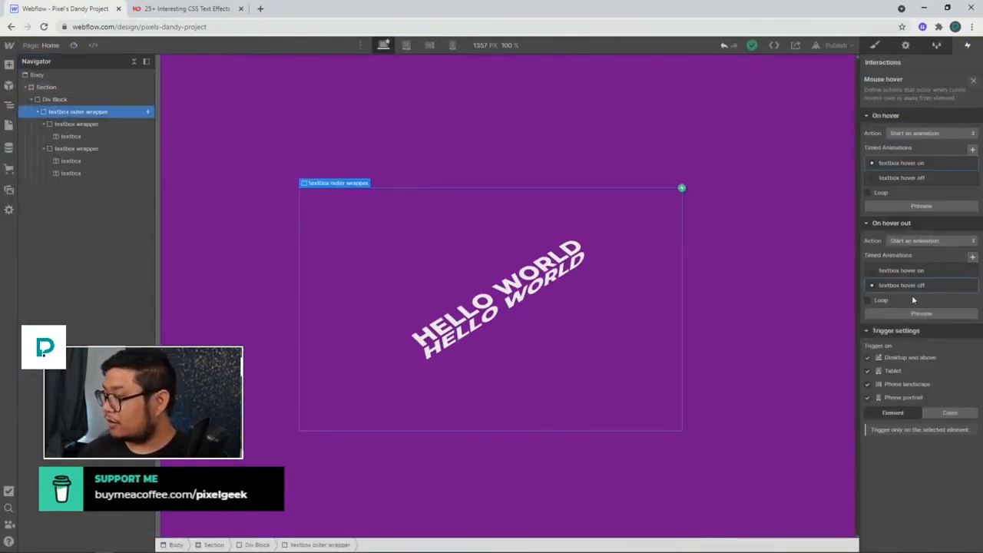
Delete the textbox hover off animation and open a duplicate of textbox hover on for the hover-out trigger.
click(970, 285)
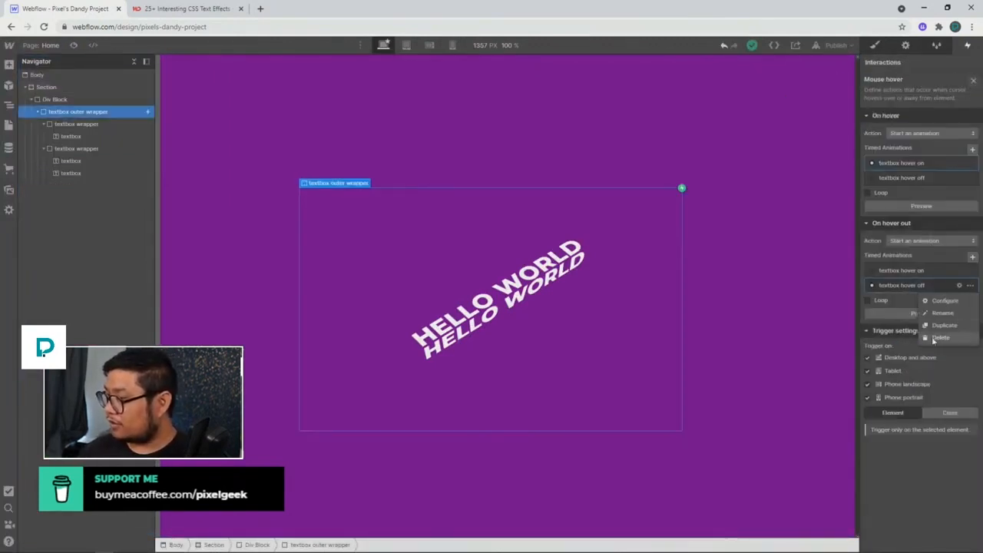
click(939, 338)
click(971, 255)
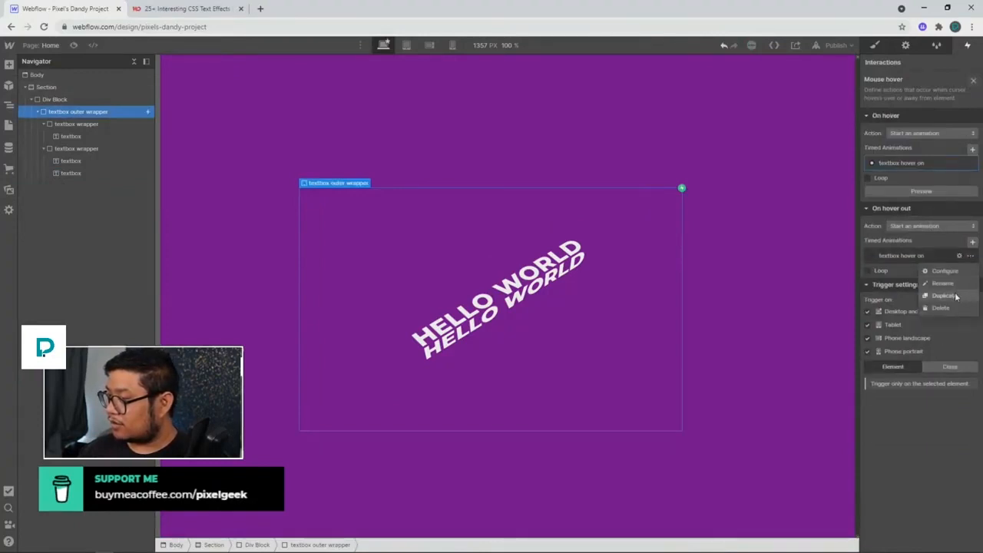
click(956, 296)
click(919, 287)
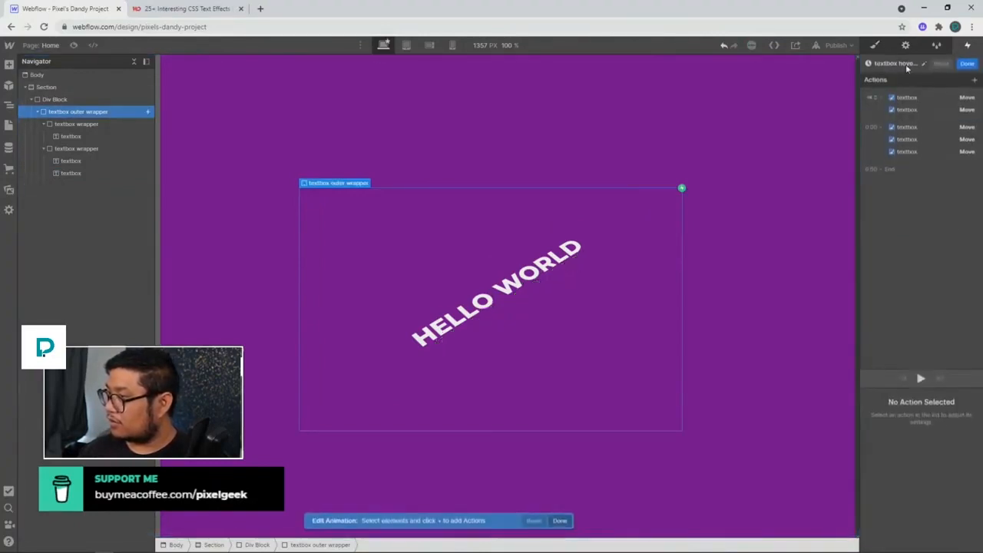
Rename the duplicated animation as textbox hover off.
click(906, 66)
drag(905, 65, 919, 64)
text(off)
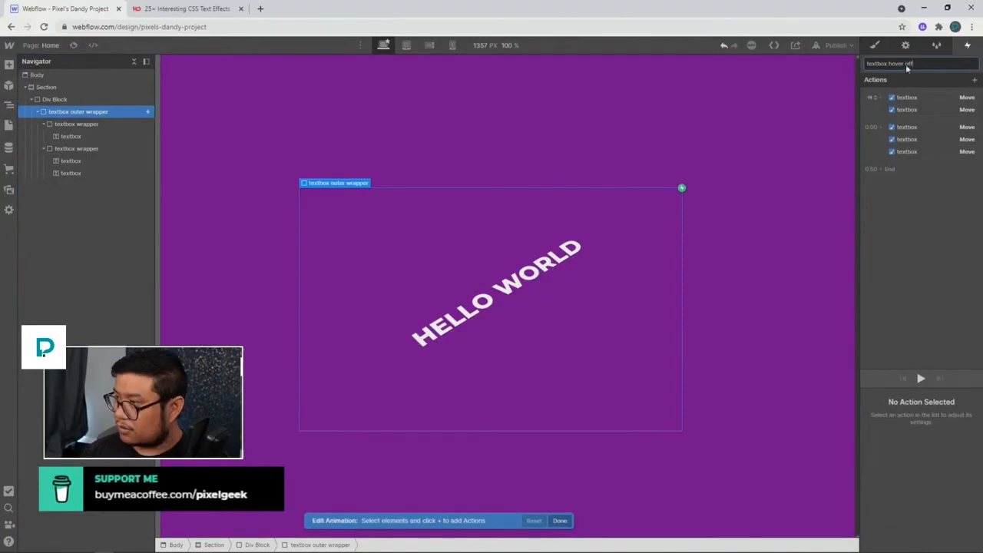
key(Return)
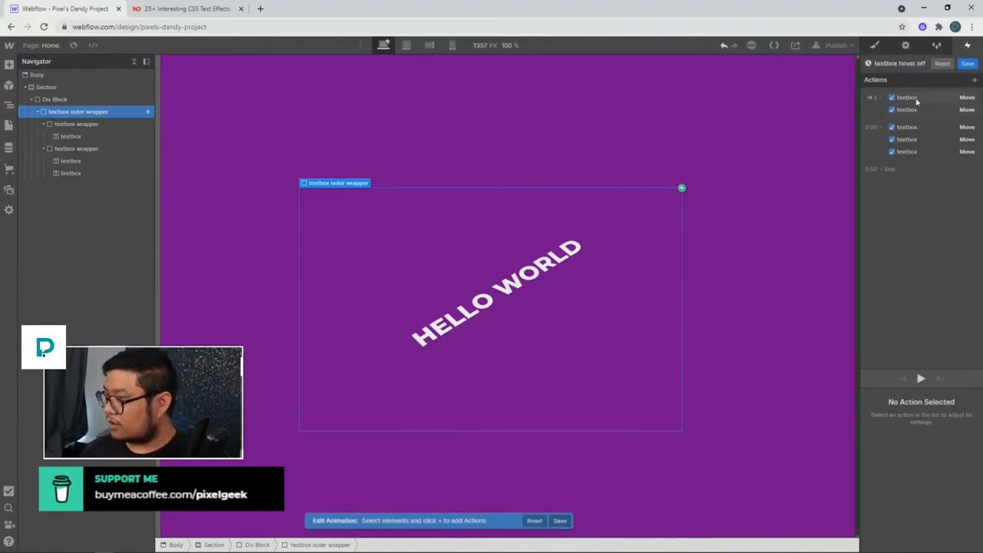
Remove both initial-state Move actions and set the vertical offset of the first timed Move action to 0%.
click(917, 101)
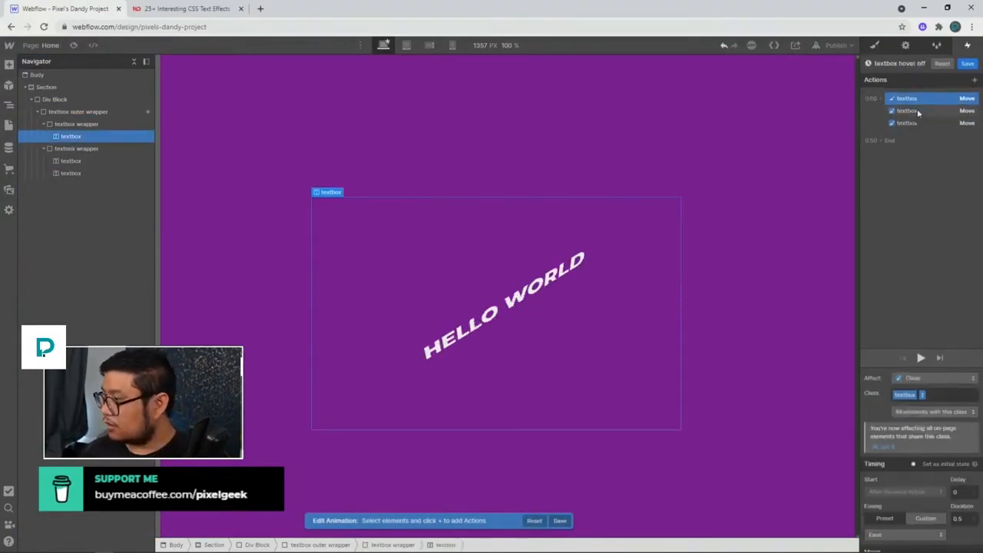
scroll(945, 531, down, 1)
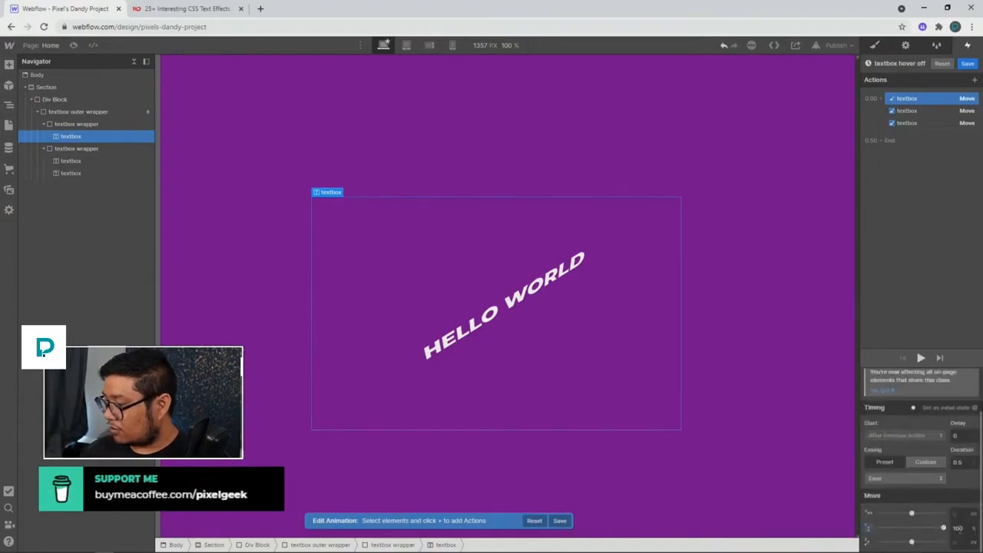
click(959, 530)
text(0)
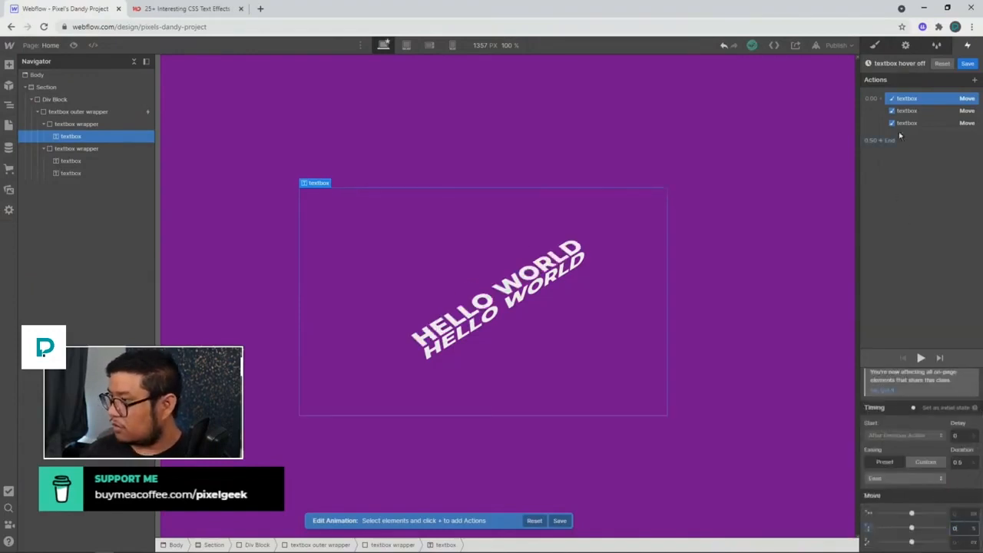
Set the vertical offset of the second Move action in textbox hover off to -100%.
click(898, 113)
scroll(938, 466, up, 1)
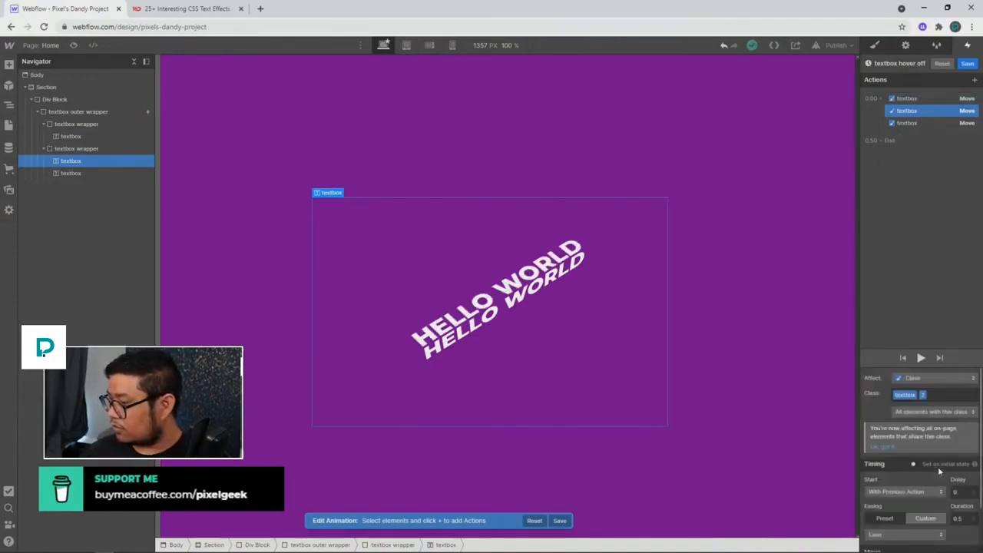
scroll(938, 466, down, 1)
click(957, 528)
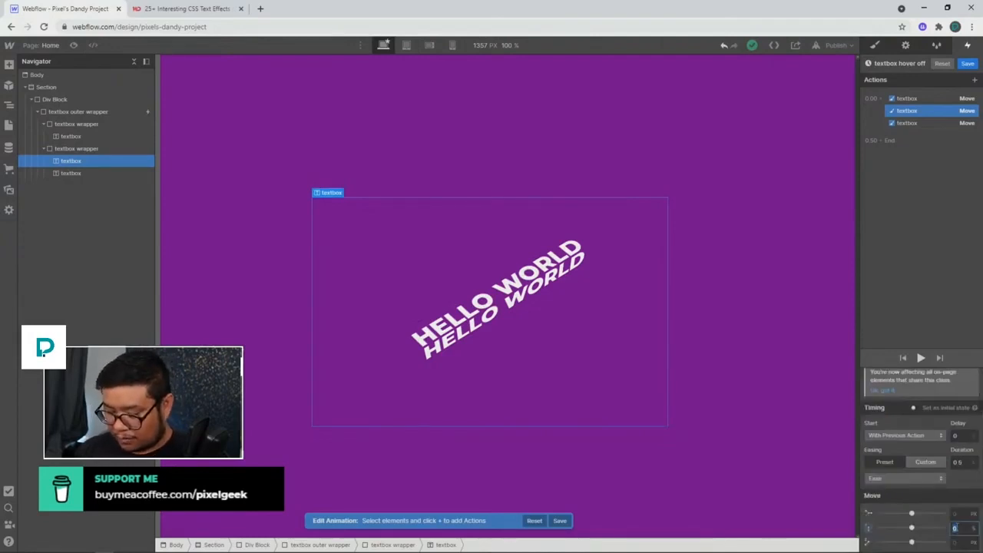
text(-100)
key(Return)
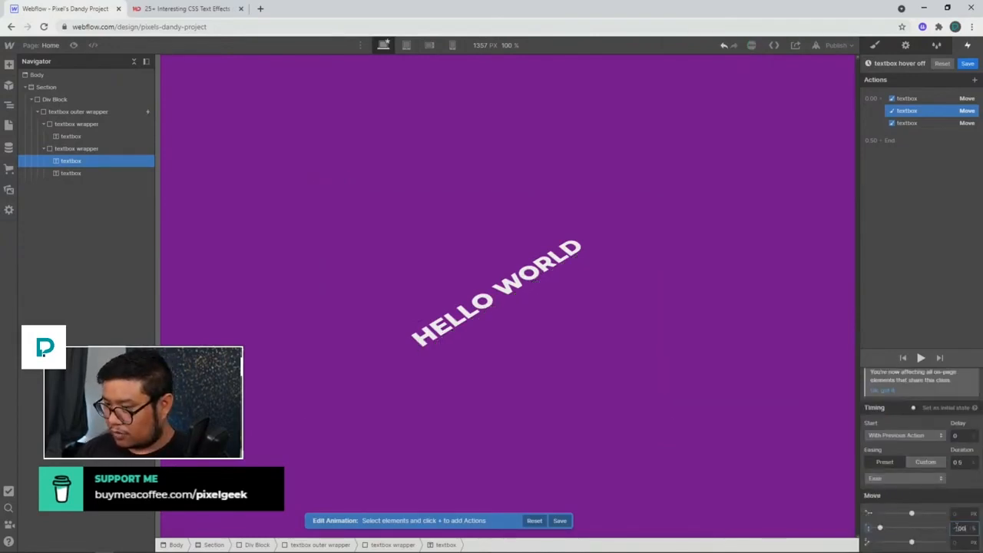
Try vertical offsets of -100%, 100% and 50% for the third Move action.
click(908, 123)
click(959, 528)
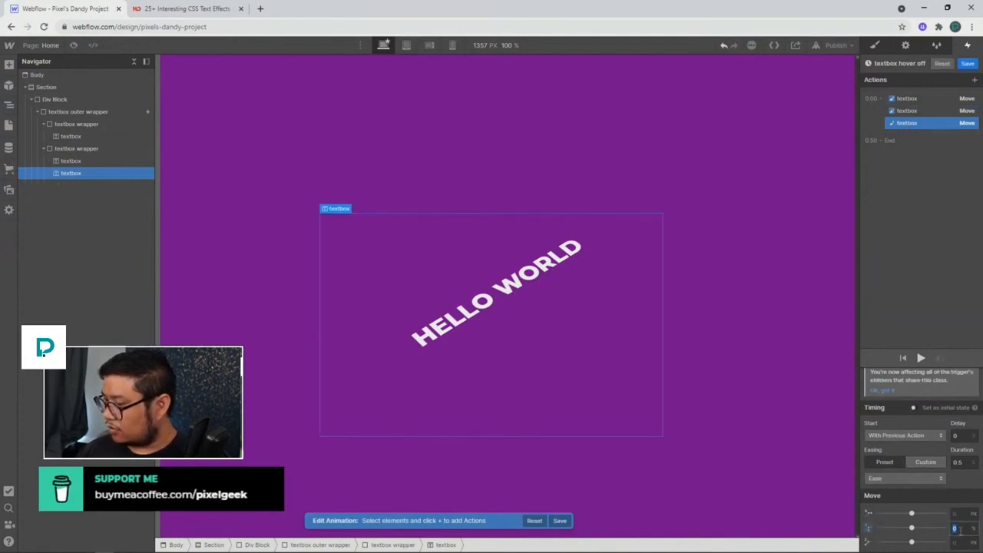
text(-100)
key(Return)
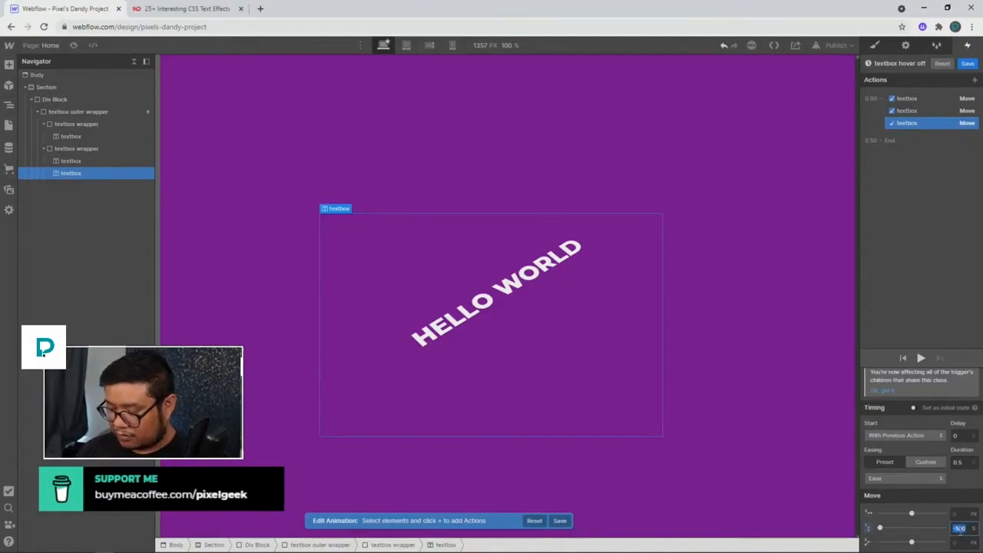
key(Return)
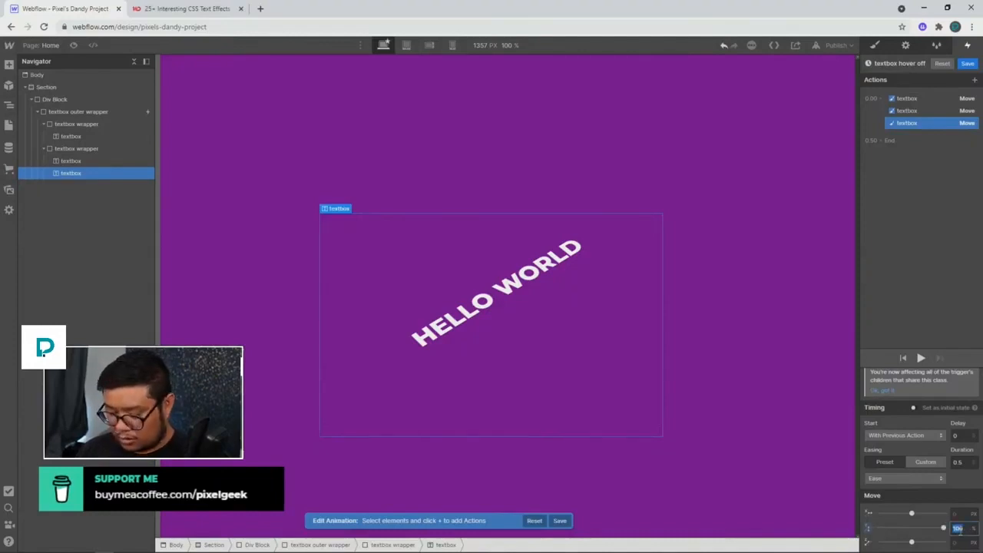
text(50)
key(Return)
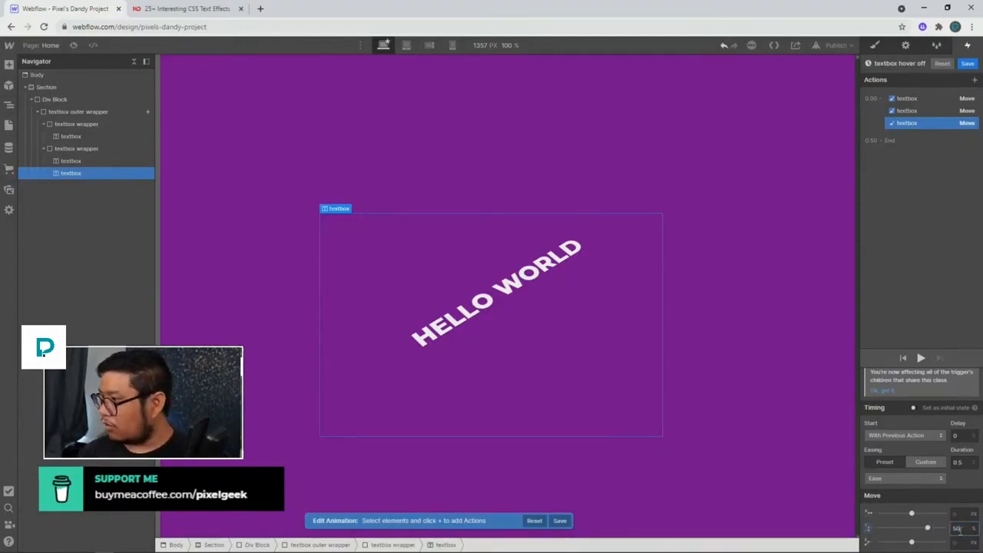
Reset the third Move action's vertical offset and enter 0%.
scroll(934, 428, up, 2)
scroll(934, 428, down, 2)
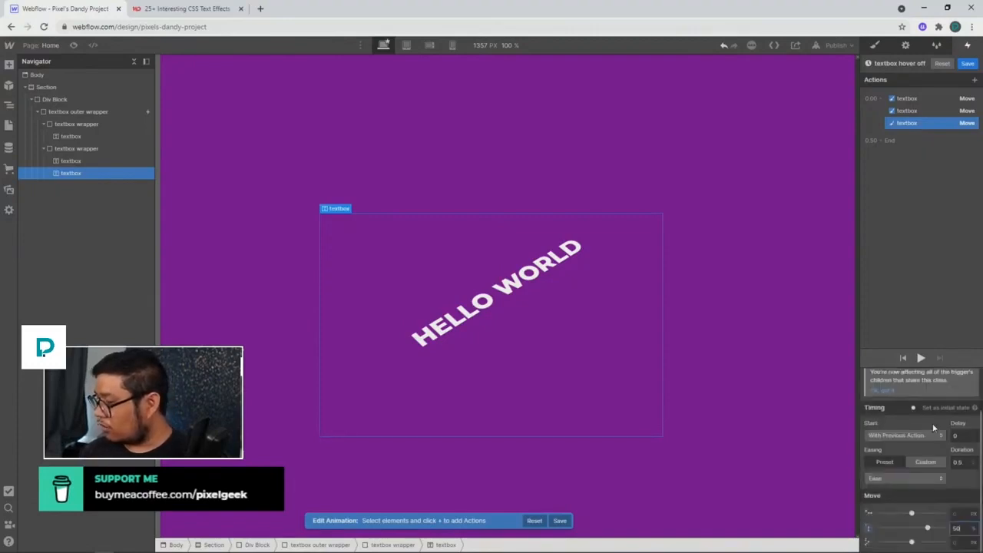
click(868, 529)
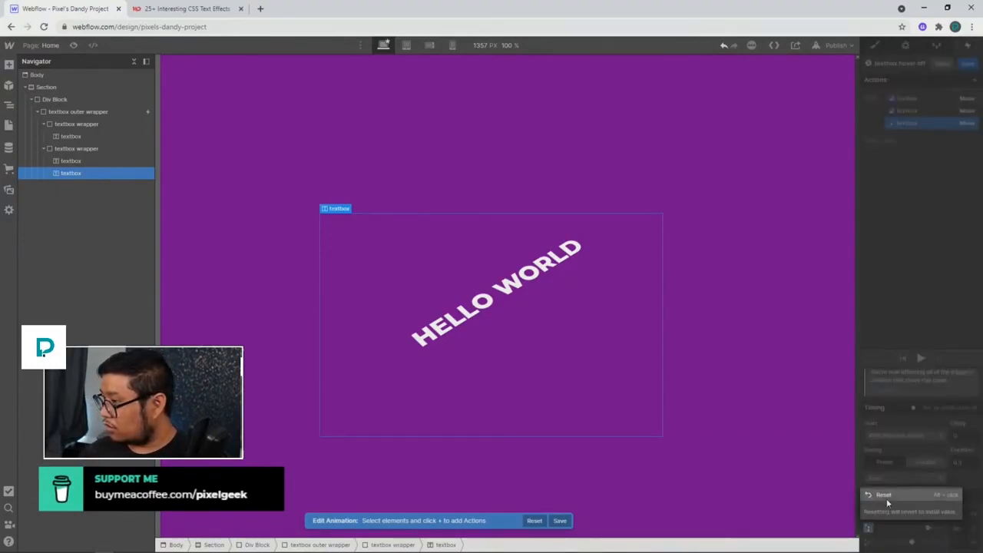
click(887, 498)
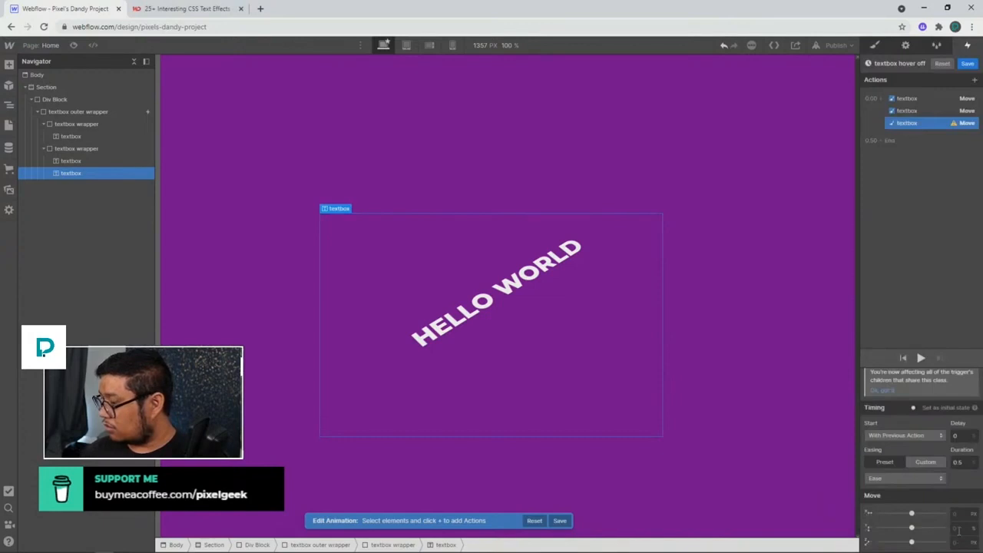
key(Return)
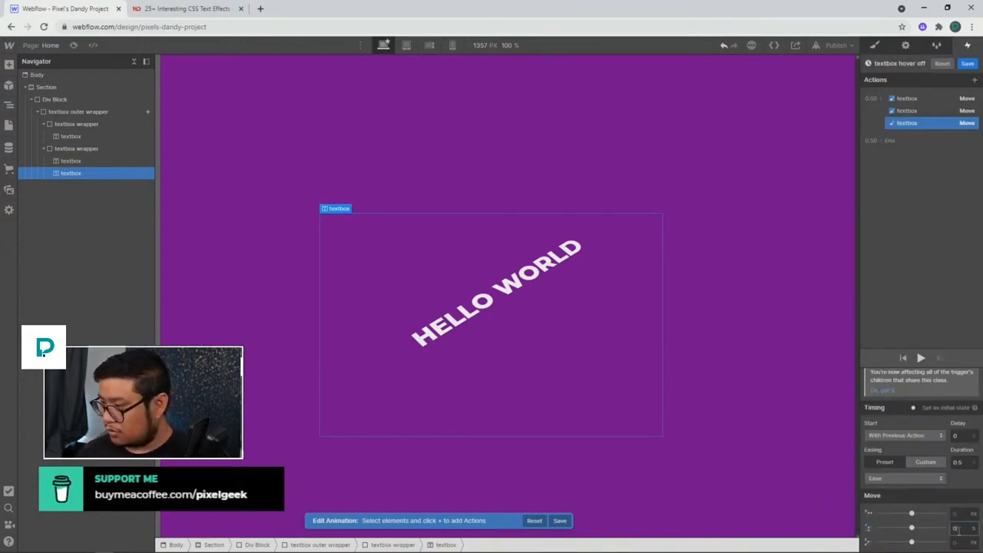
Test the second Move action's vertical offset by entering -20% and lowering it gradually to -100%.
click(914, 112)
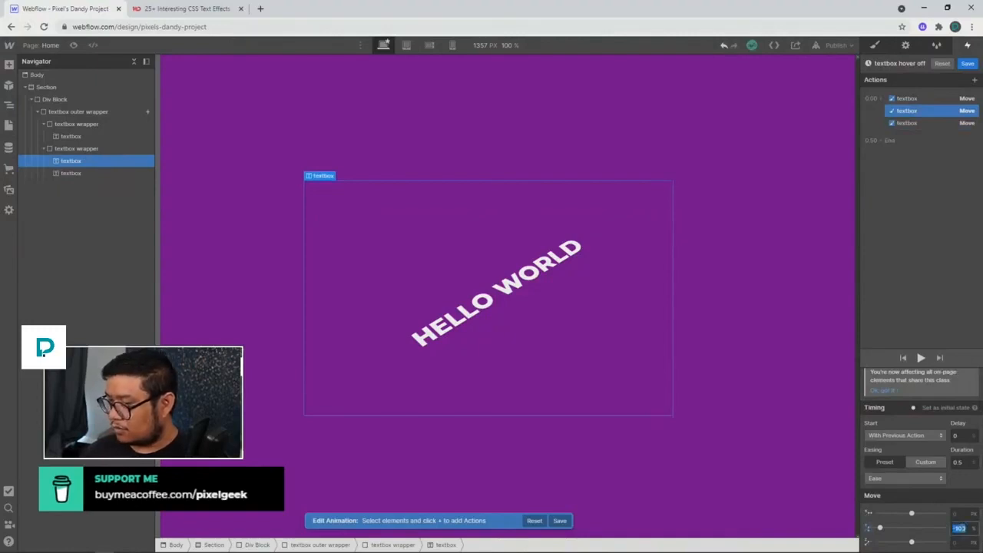
text(-20)
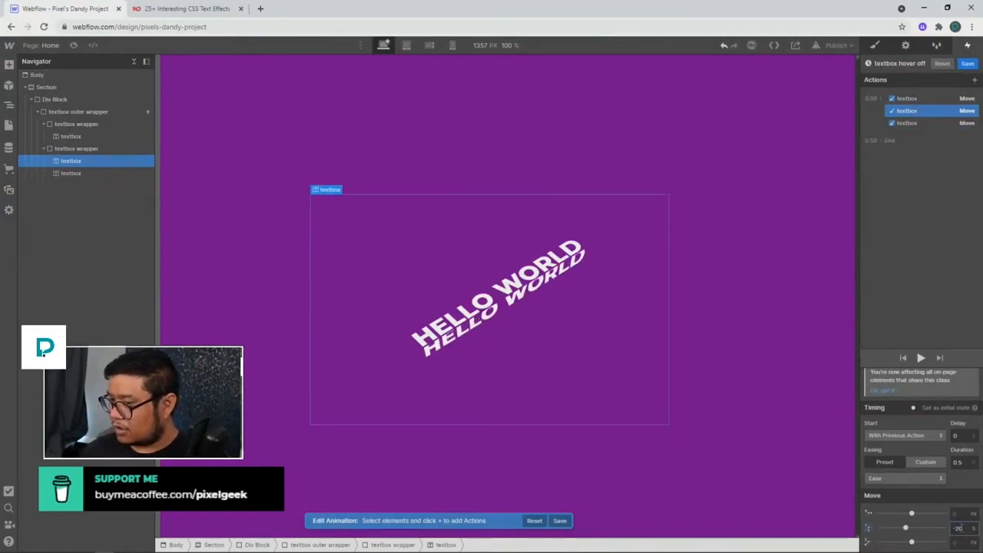
key(shift+Down)
key(shift+Down)
key(shift+Down)
key(shift+Down)
key(shift+Down)
key(shift+Down)
key(shift+Down)
key(shift+Down)
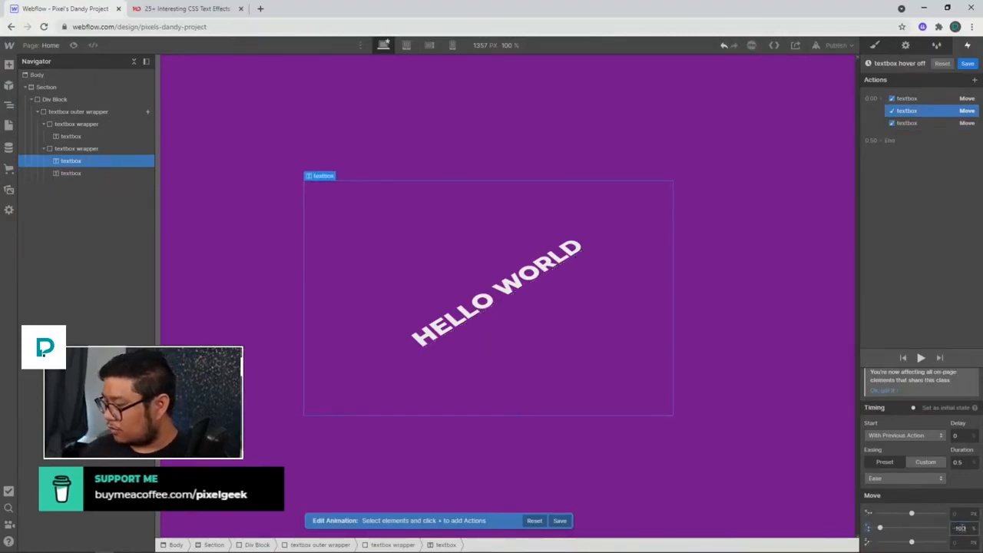
Test the third Move action's vertical offset in textbox hover off by lowering it to -120% and raising it to 80%.
click(914, 123)
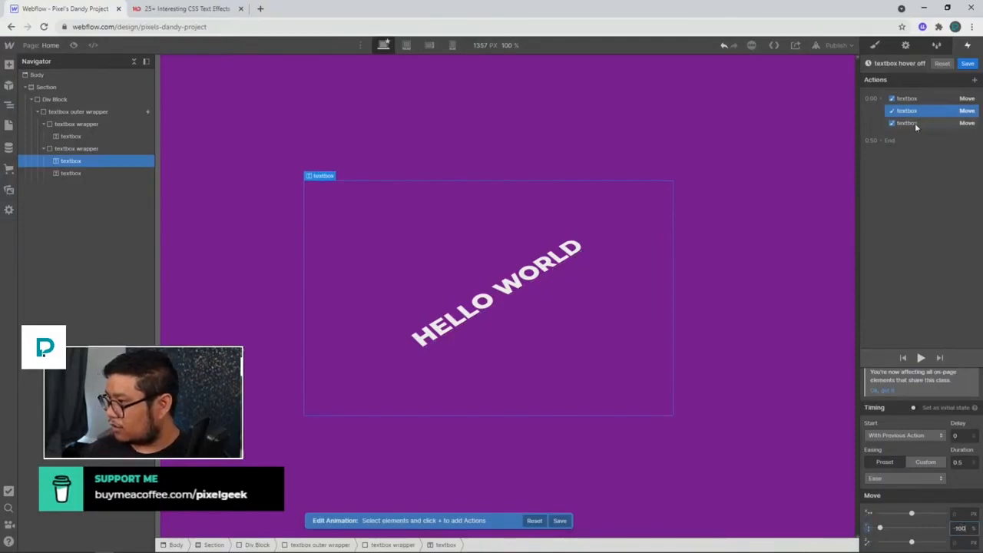
click(963, 529)
key(shift+Down)
key(shift+Down)
key(shift+Down)
key(shift+Down)
key(shift+Down)
key(shift+Down)
key(shift+Down)
key(shift+Down)
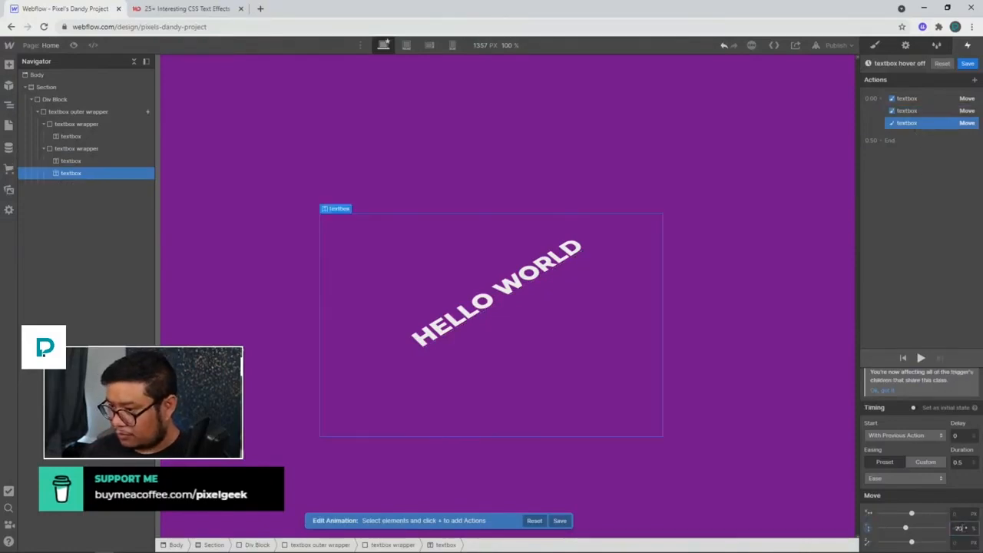
key(shift+Down)
key(shift+Down)
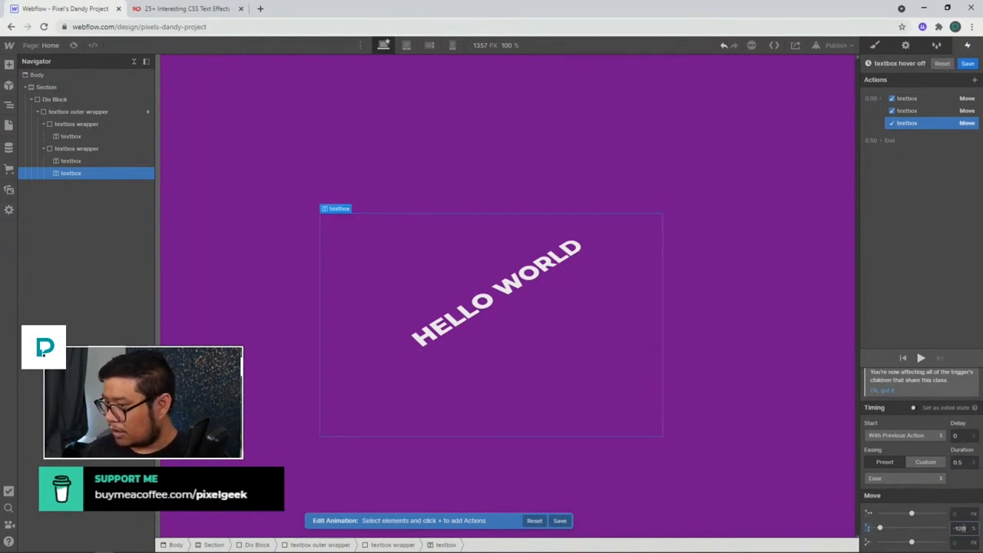
key(shift+Up)
key(shift+Up)
key(shift+Up)
key(shift+Up)
key(shift+Up)
key(shift+Up)
key(shift+Up)
key(shift+Up)
key(shift+Up)
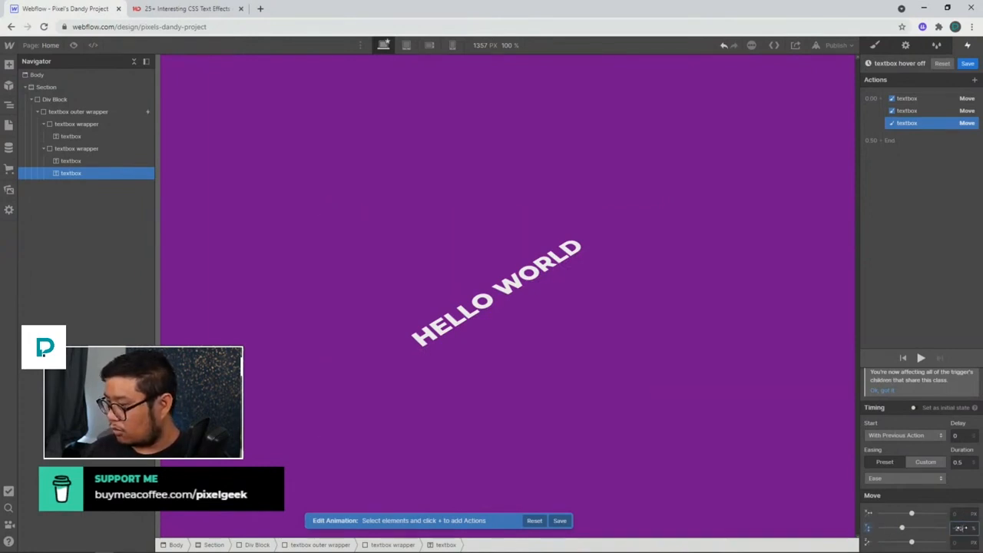
key(shift+Up)
key(shift+Up)
key(shift+Up)
key(shift+Up)
key(shift+Up)
key(shift+Up)
key(shift+Up)
key(shift+Up)
key(shift+Up)
key(shift+Up)
key(shift+Up)
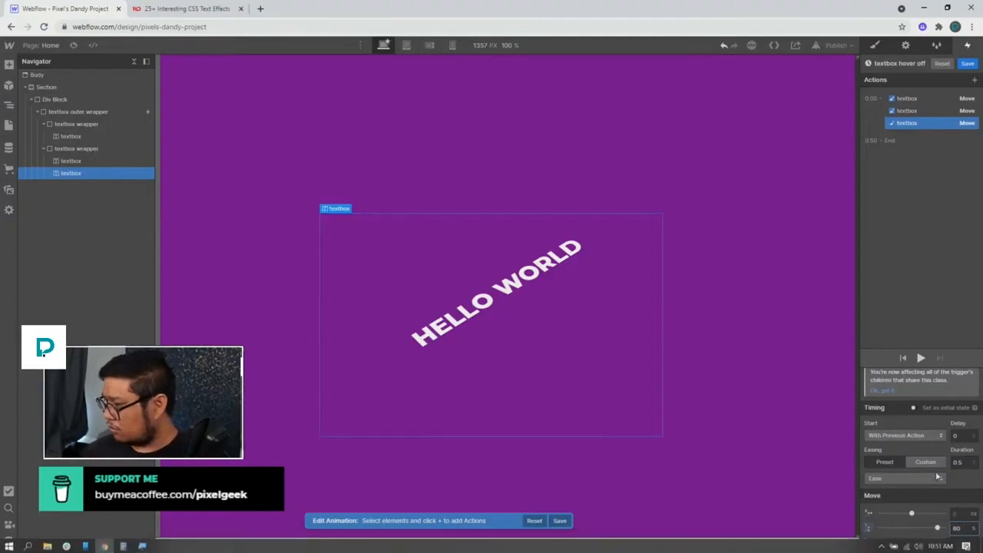
Make the third Move action affect all elements with this class, set its vertical offset to -100%, and save textbox hover off.
scroll(941, 468, up, 1)
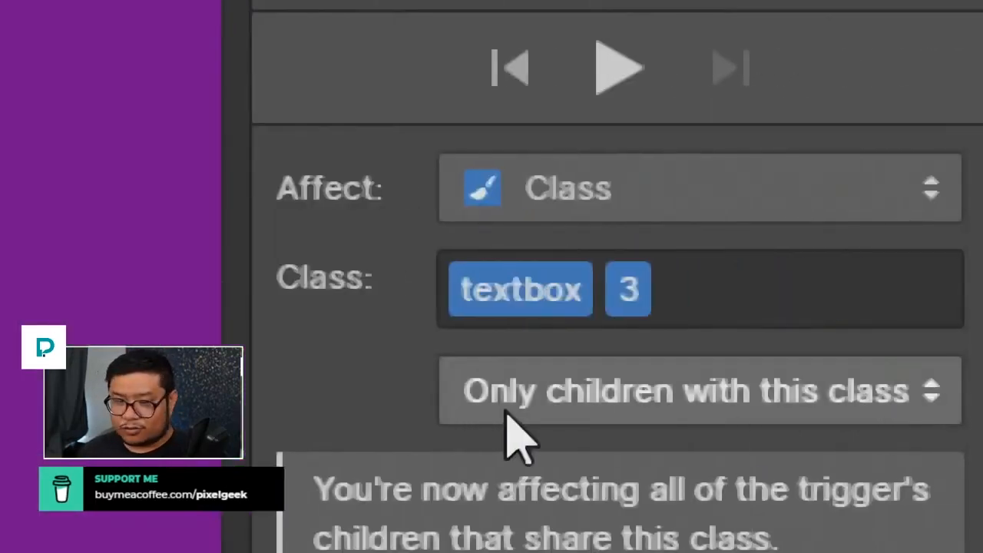
click(509, 414)
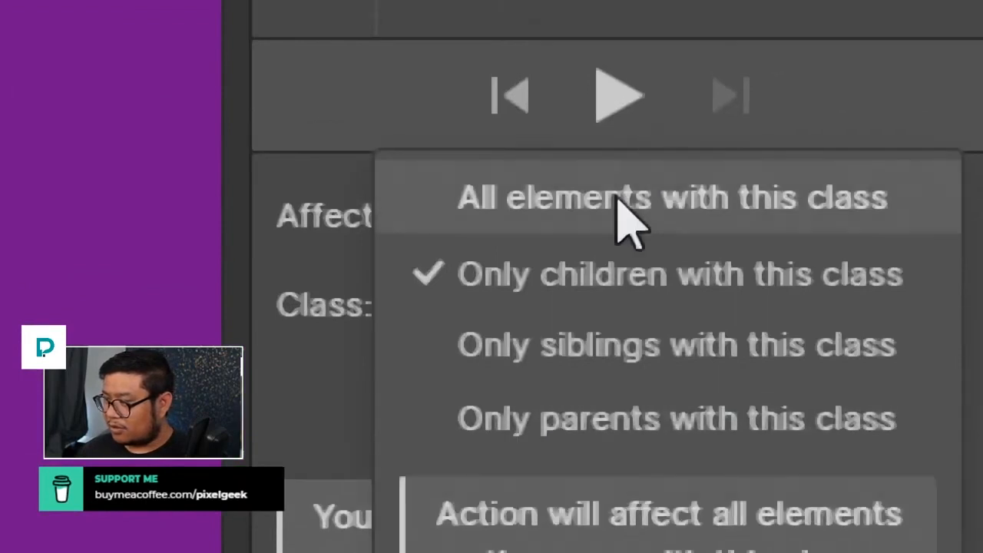
click(619, 169)
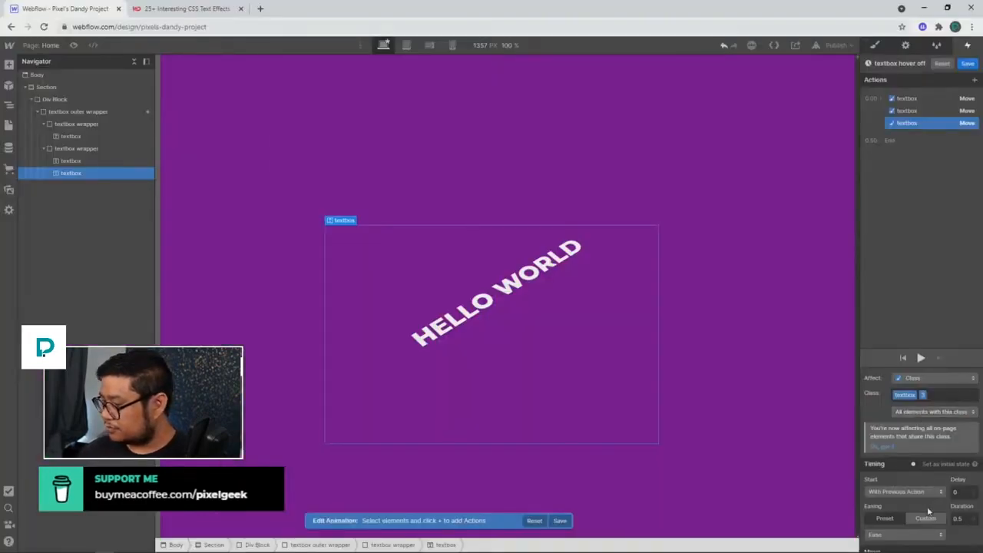
scroll(928, 505, down, 2)
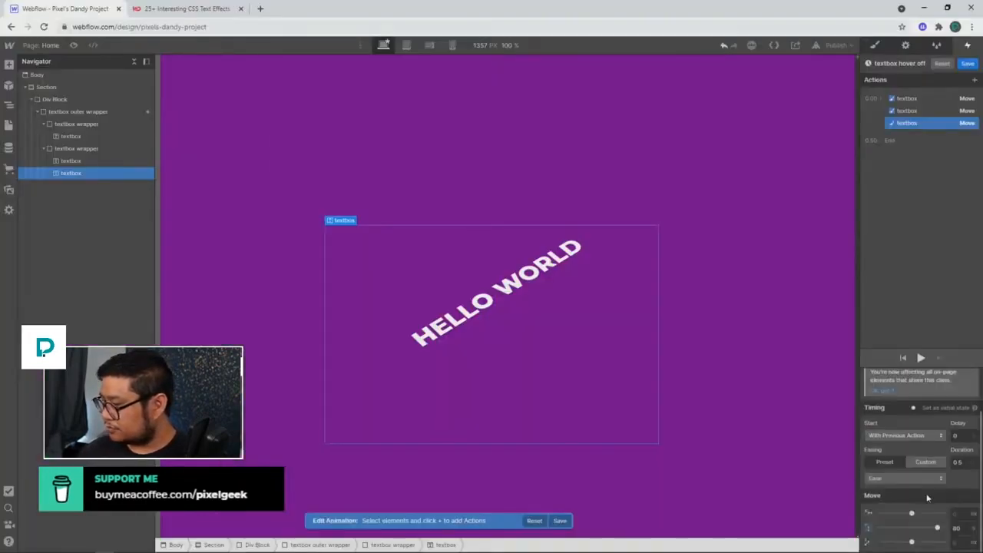
click(955, 528)
key(shift+Down)
key(shift+Down)
key(shift+Down)
key(shift+Down)
key(shift+Down)
key(shift+Down)
key(shift+Down)
key(shift+Down)
key(shift+Down)
key(shift+Down)
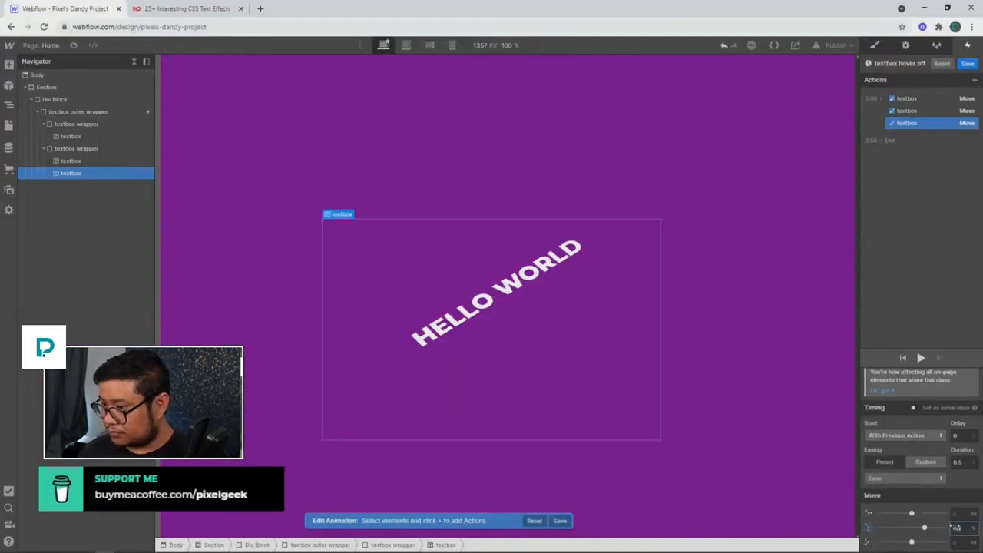
key(shift+Down)
key(shift+Down)
key(shift+Down)
key(shift+Down)
key(shift+Down)
key(shift+Down)
key(shift+Down)
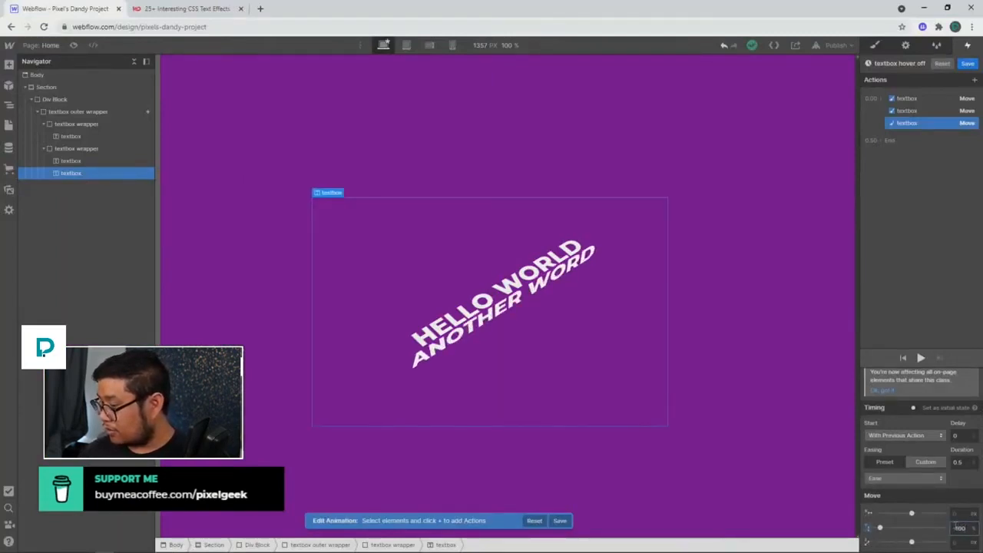
click(967, 63)
In textbox hover on, set the last Move action to affect all elements with its class.
click(907, 163)
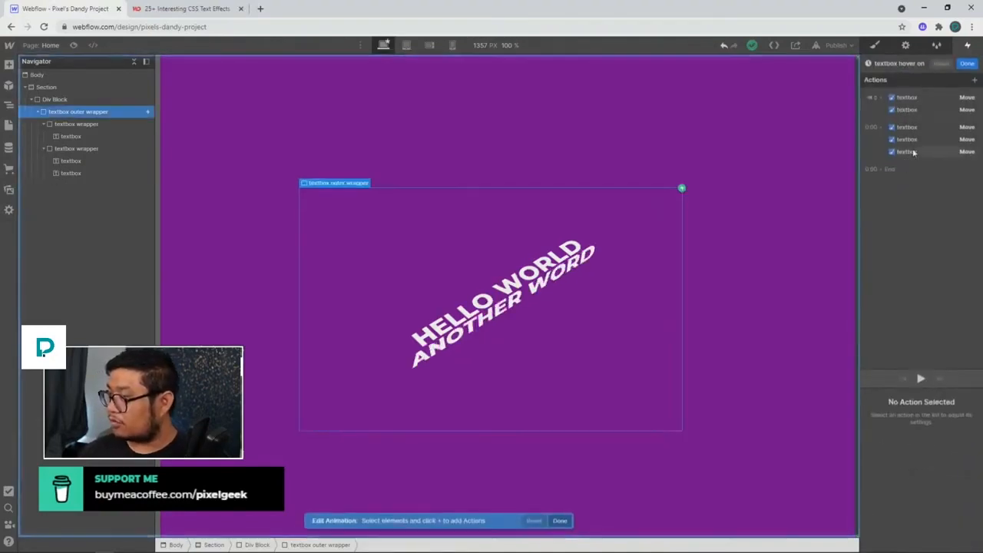
click(908, 152)
click(937, 414)
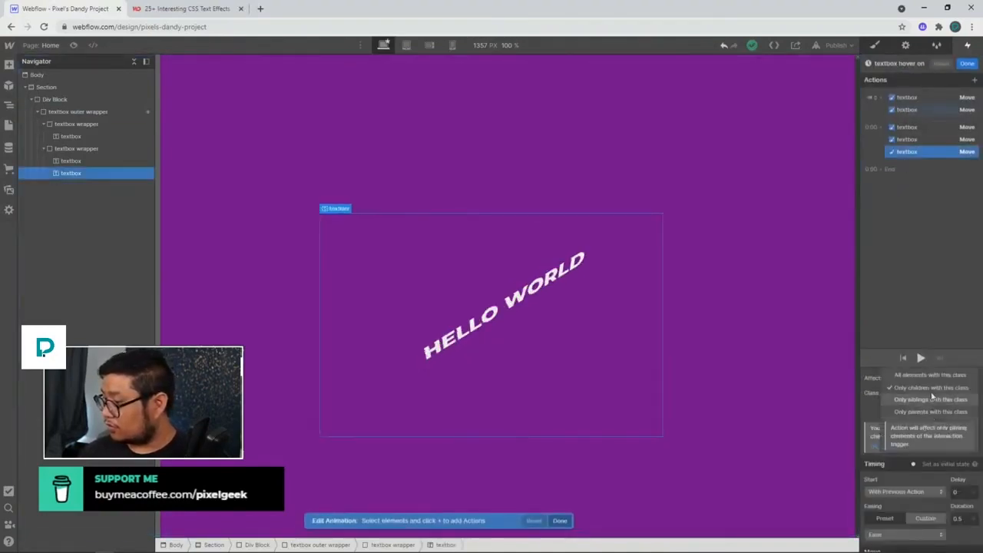
click(928, 375)
Check the second initial-state Move action of textbox hover on and preview the hover effect.
click(933, 110)
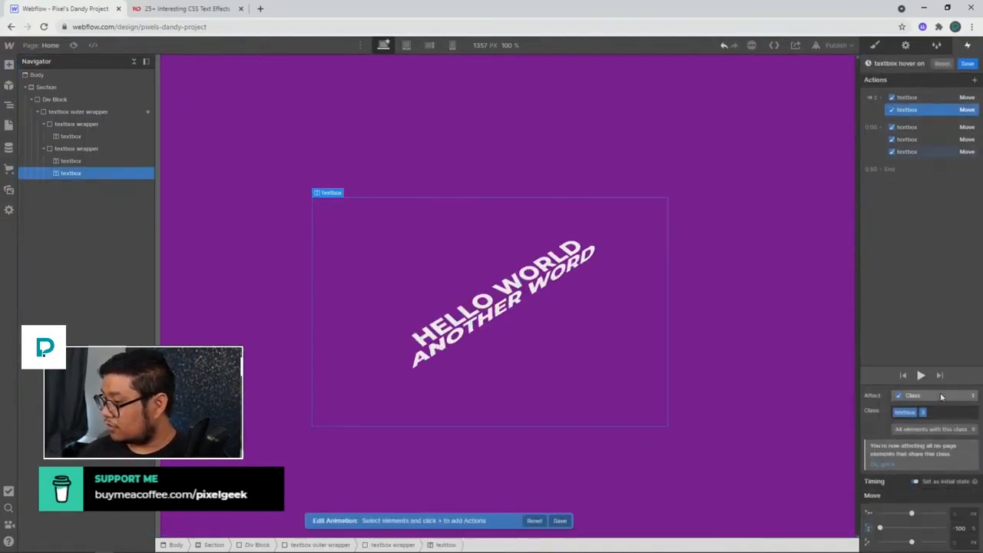
click(74, 46)
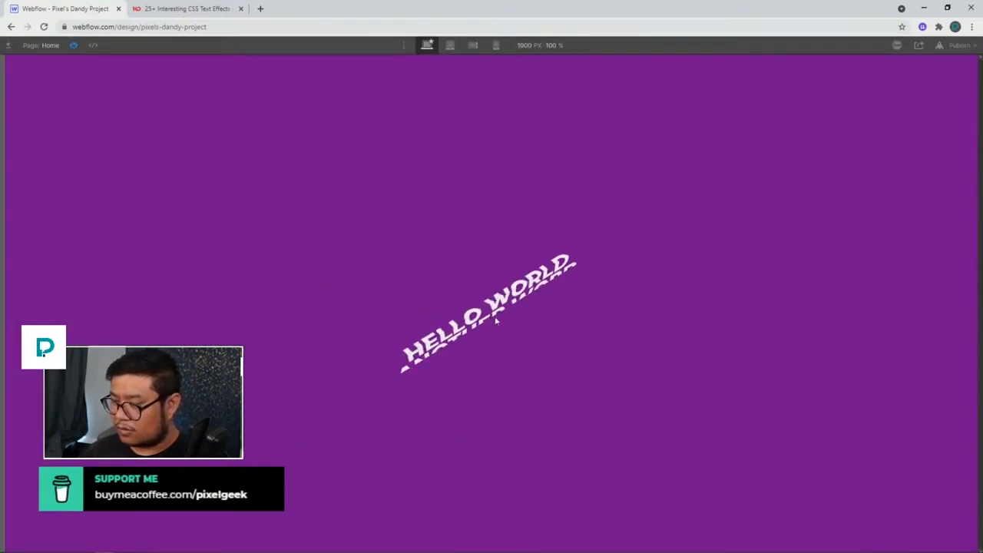
click(74, 45)
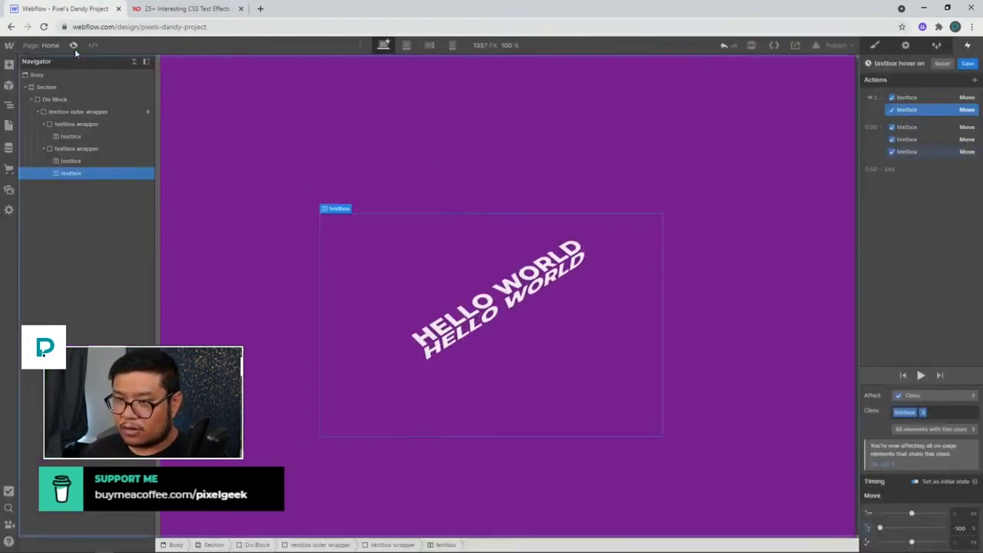
Duplicate the textbox outer wrapper and remove the mouse hover trigger from the copy.
click(68, 112)
key(ctrl+c)
key(ctrl+v)
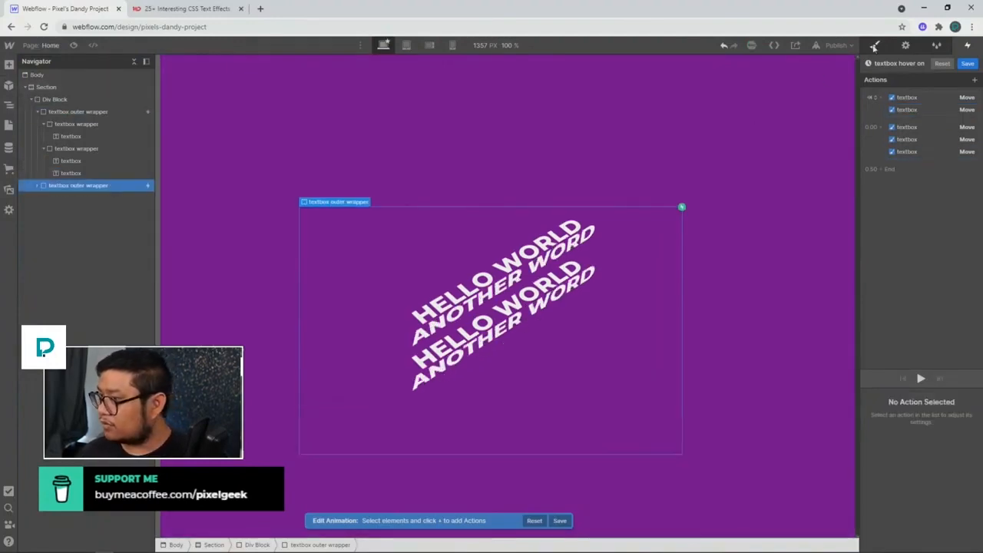
click(874, 44)
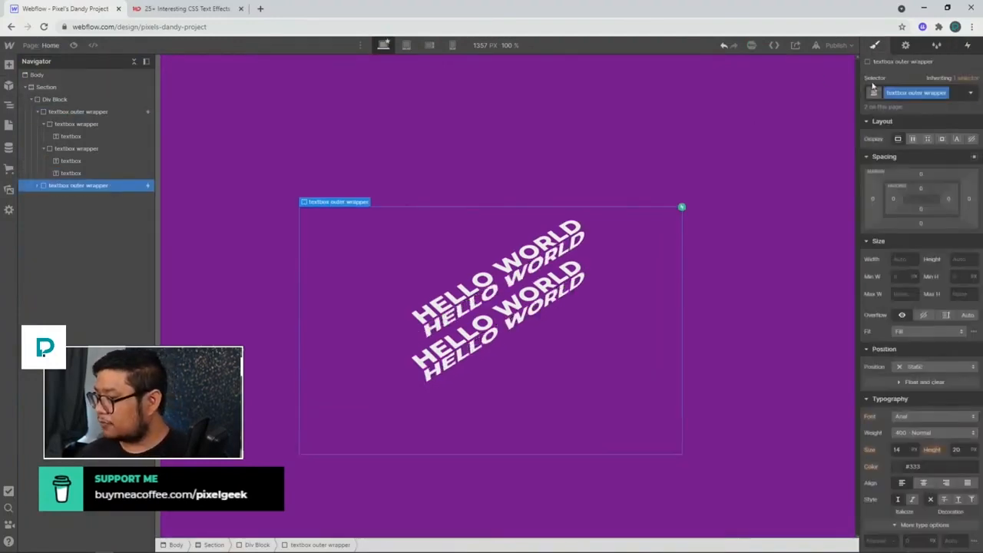
click(968, 44)
click(976, 95)
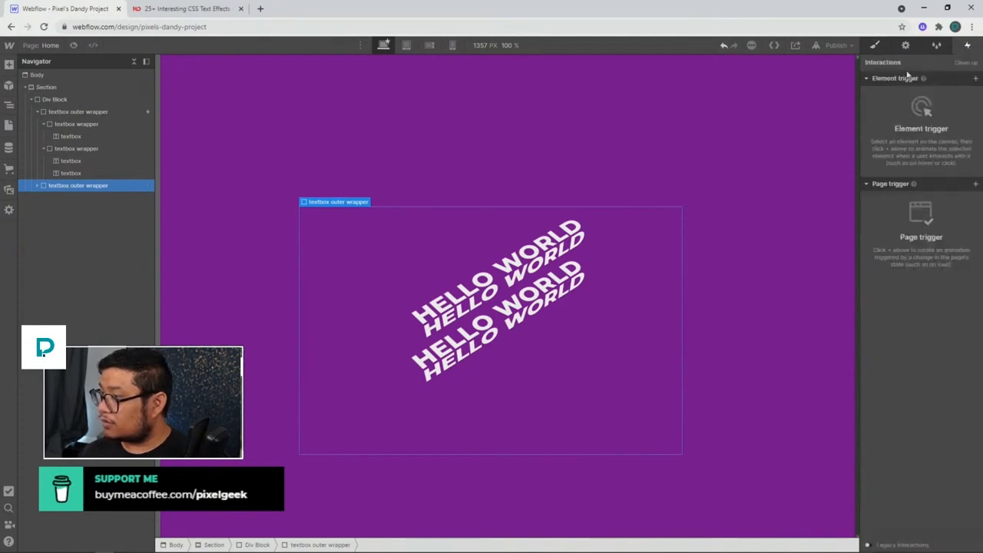
Try adding a Move transform to the duplicated wrapper's textbox outer wrapper class.
click(875, 45)
scroll(922, 307, down, 5)
scroll(943, 482, down, 3)
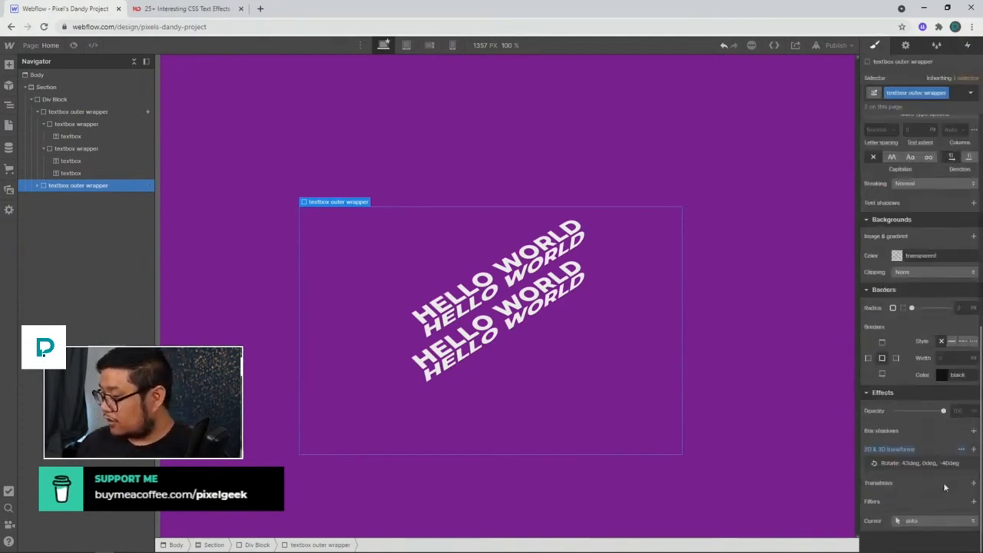
click(975, 450)
click(974, 452)
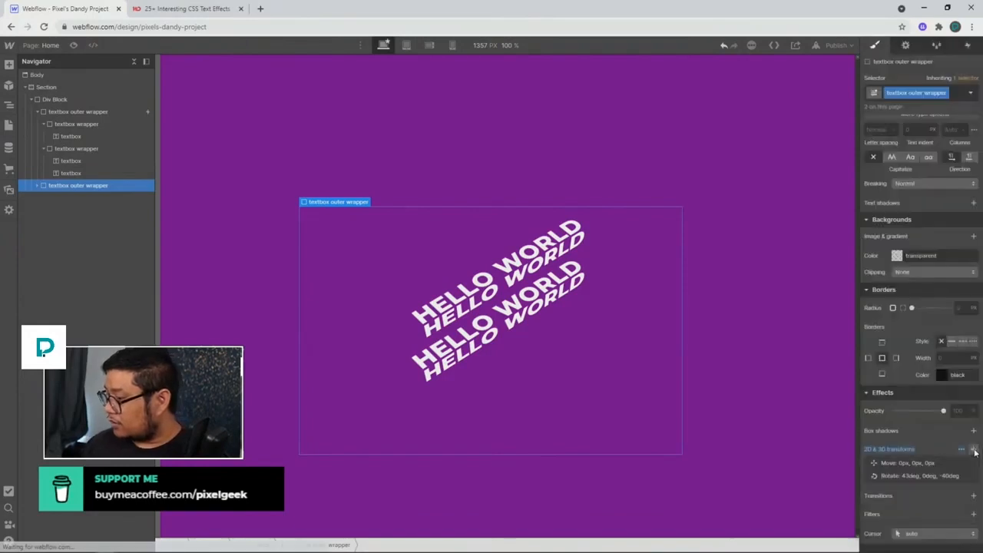
Apply the existing combo class 2 to the duplicated outer wrapper and preview the stacked text lines.
click(954, 94)
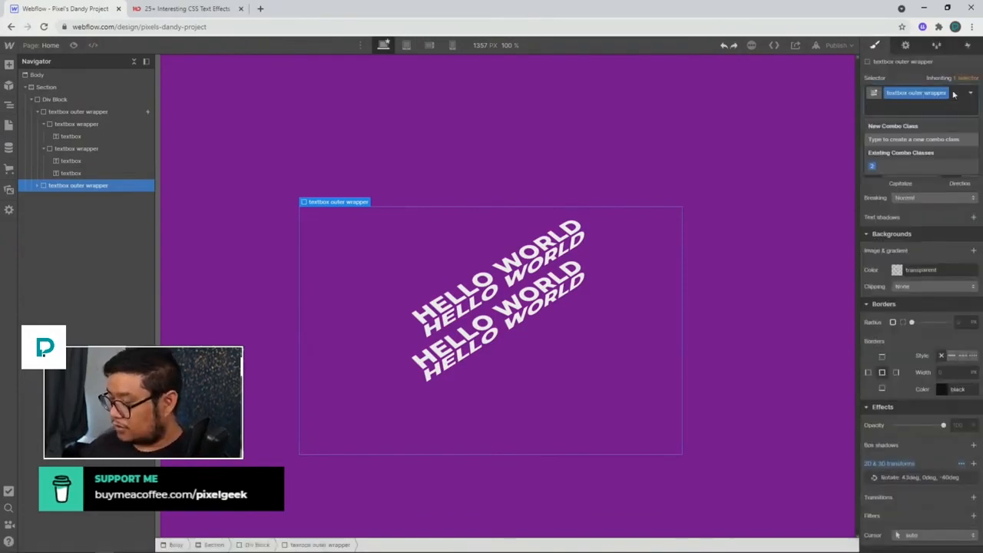
text(2)
key(Return)
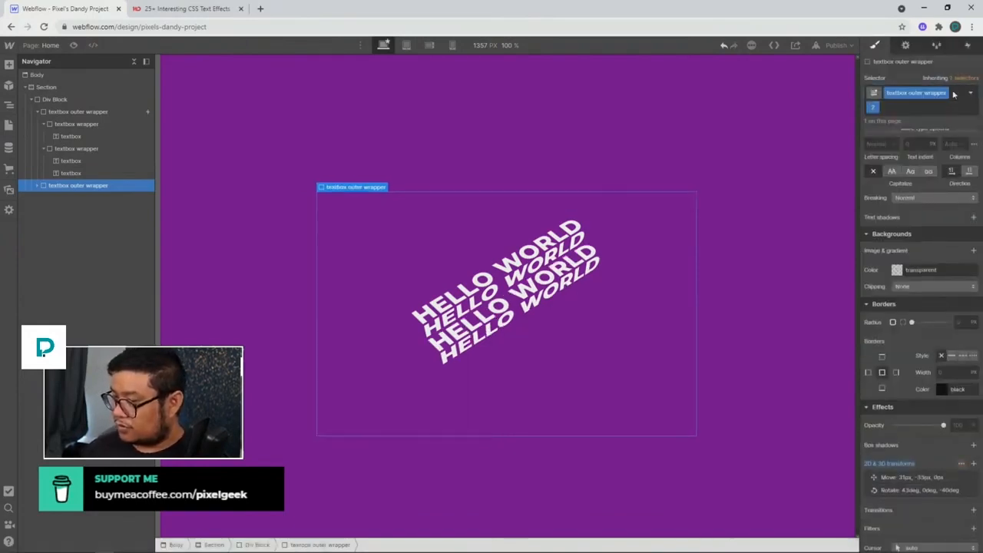
click(73, 45)
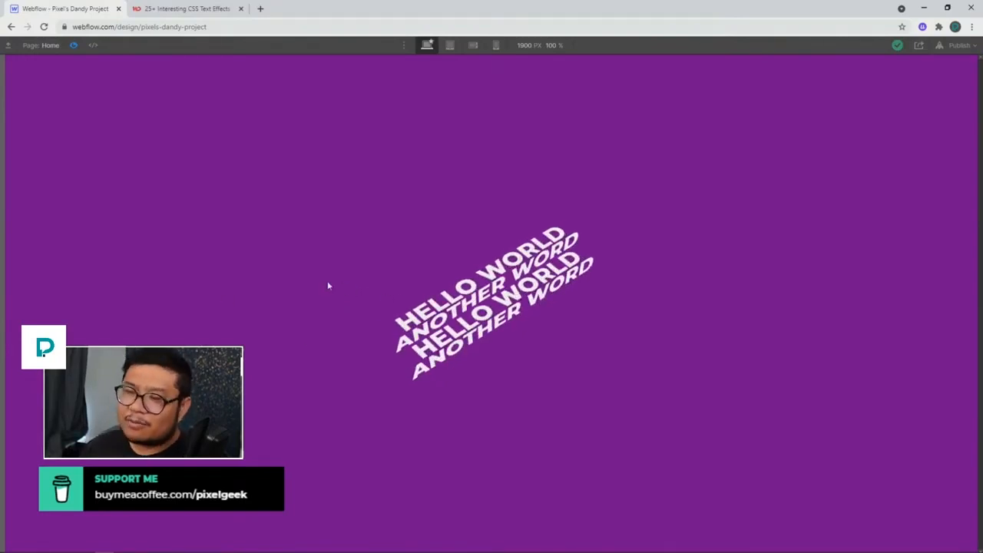
click(73, 46)
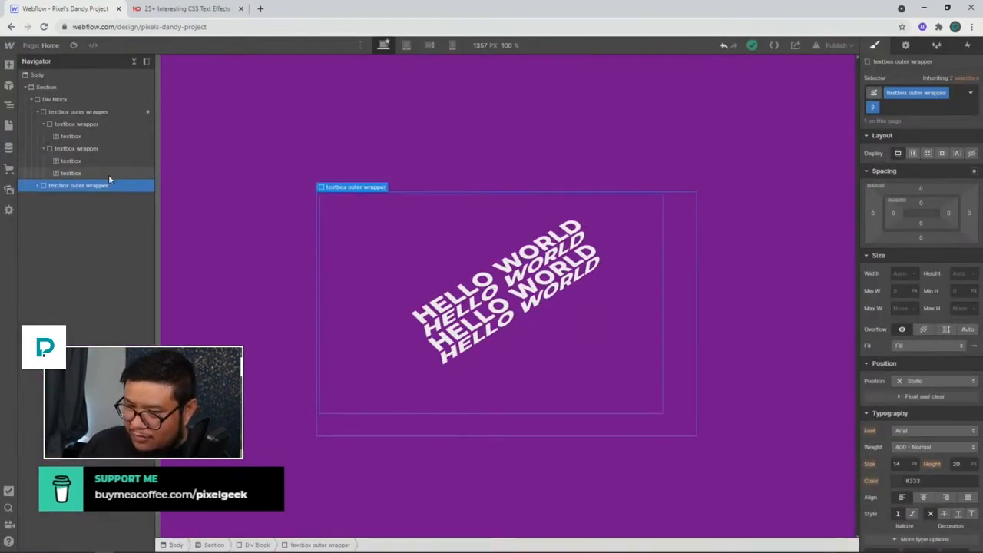
Copy the ANOTHER WORD textbox into the duplicated group's first textbox wrapper and place it above the existing textbox.
click(37, 186)
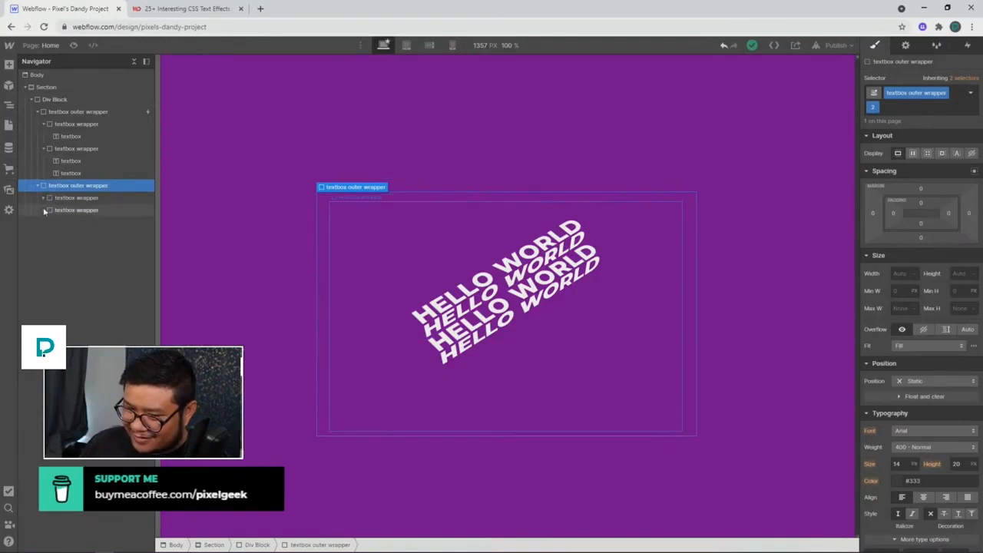
click(44, 209)
click(63, 234)
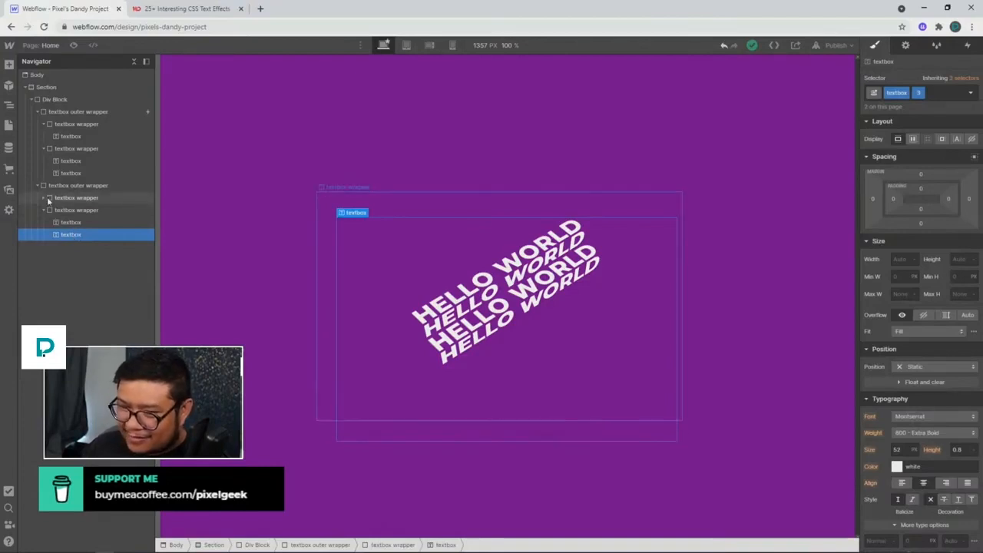
click(45, 198)
click(77, 202)
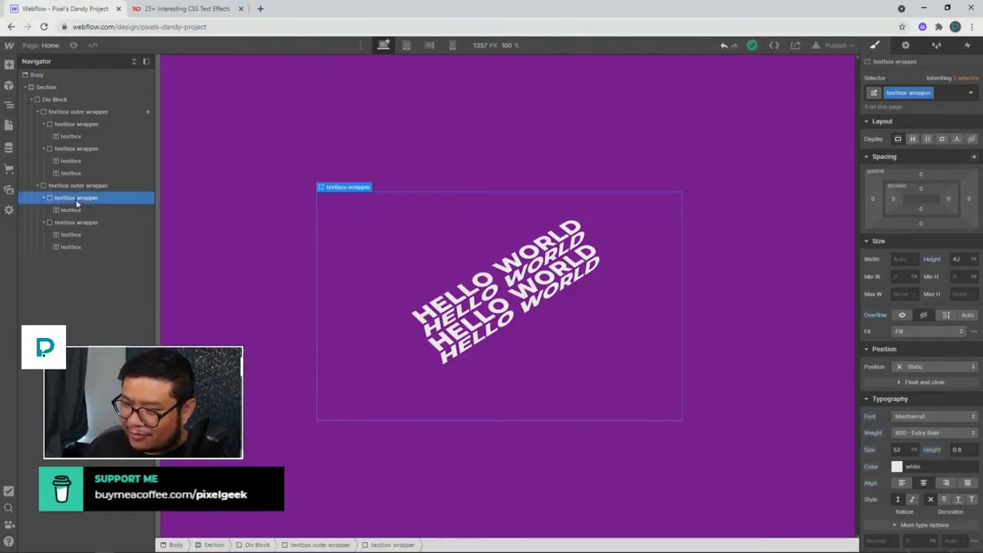
key(ctrl+v)
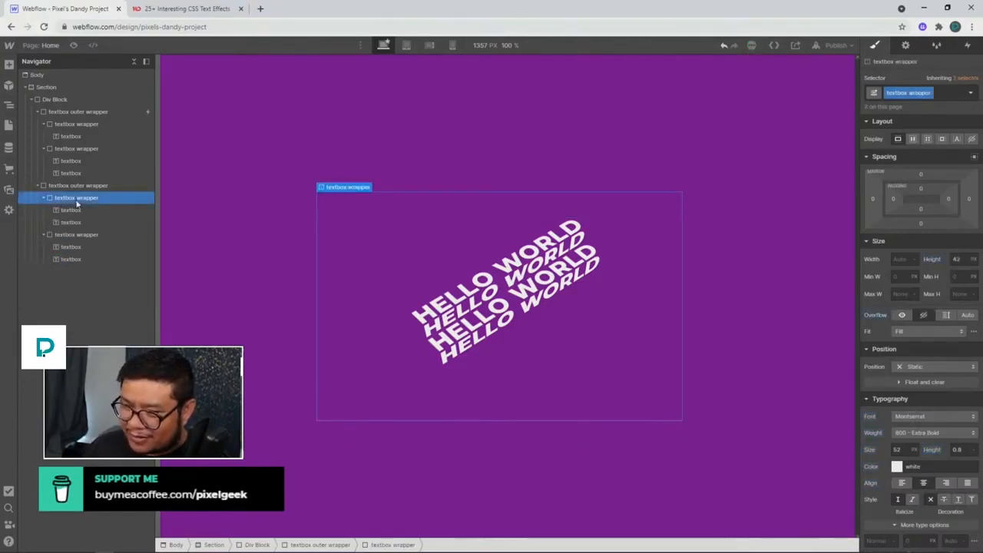
drag(70, 224, 70, 212)
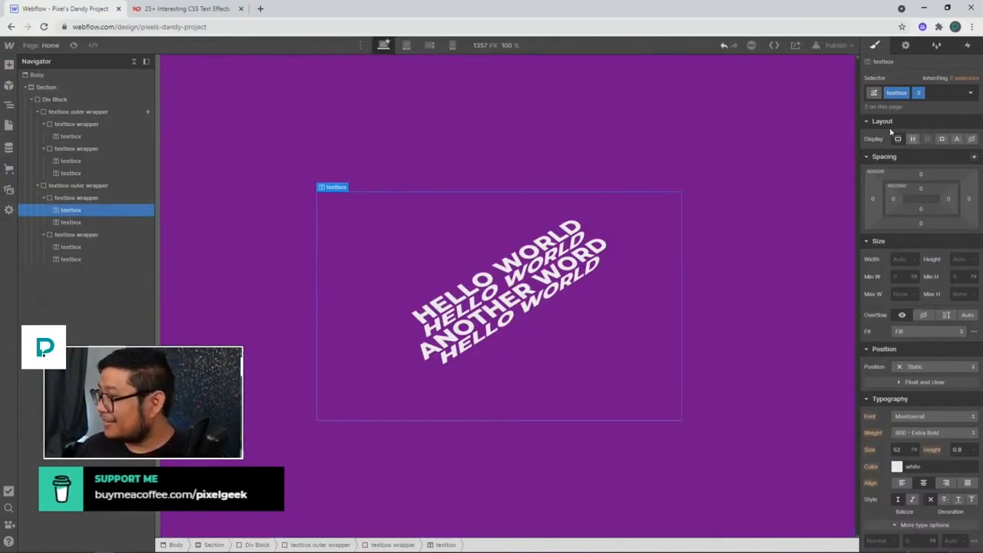
Duplicate combo class 3 on the pasted ANOTHER WORD textbox and rename the copy 4.
click(919, 92)
click(907, 120)
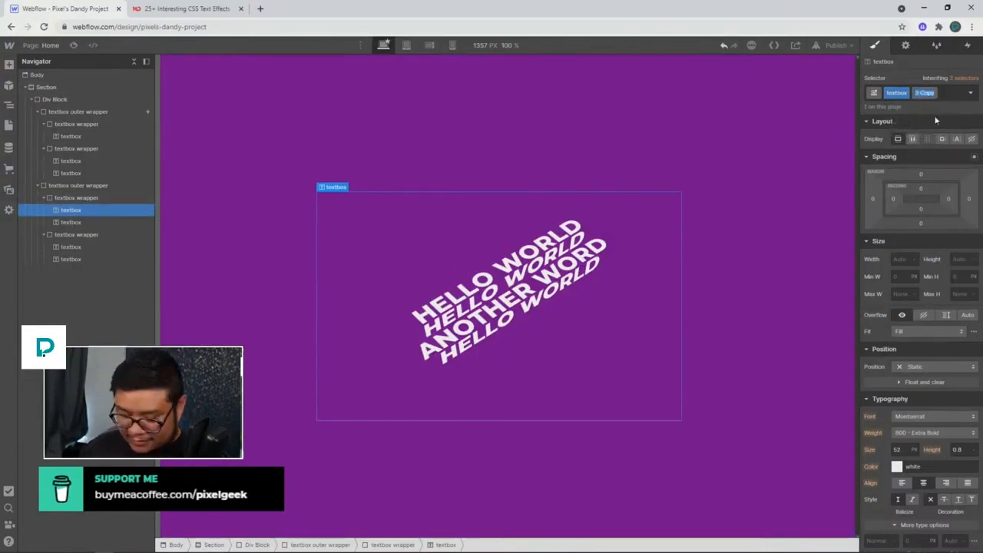
key(BackSpace)
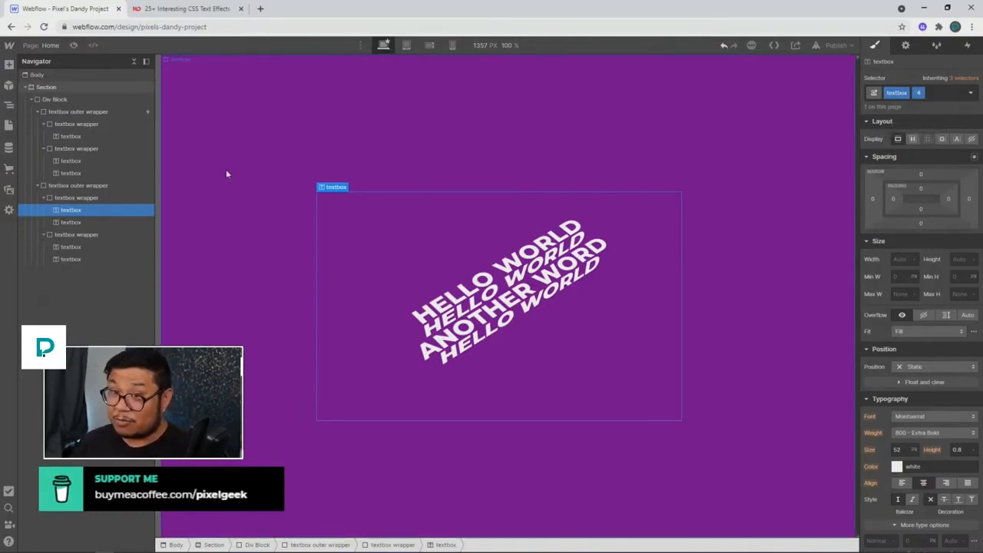
click(92, 224)
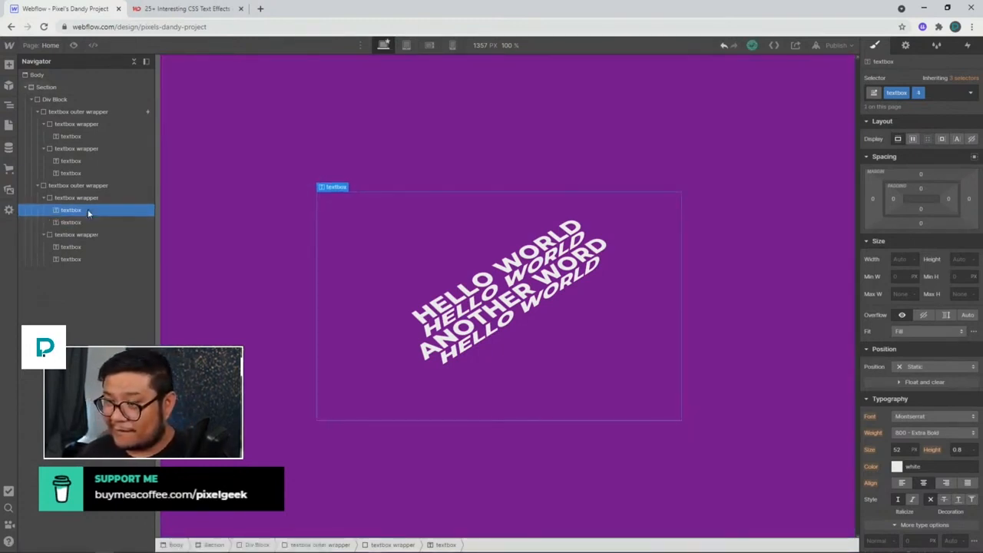
Open the textbox hover on animation of the first textbox outer wrapper and play it several times to check the stacked lines.
click(91, 112)
click(969, 45)
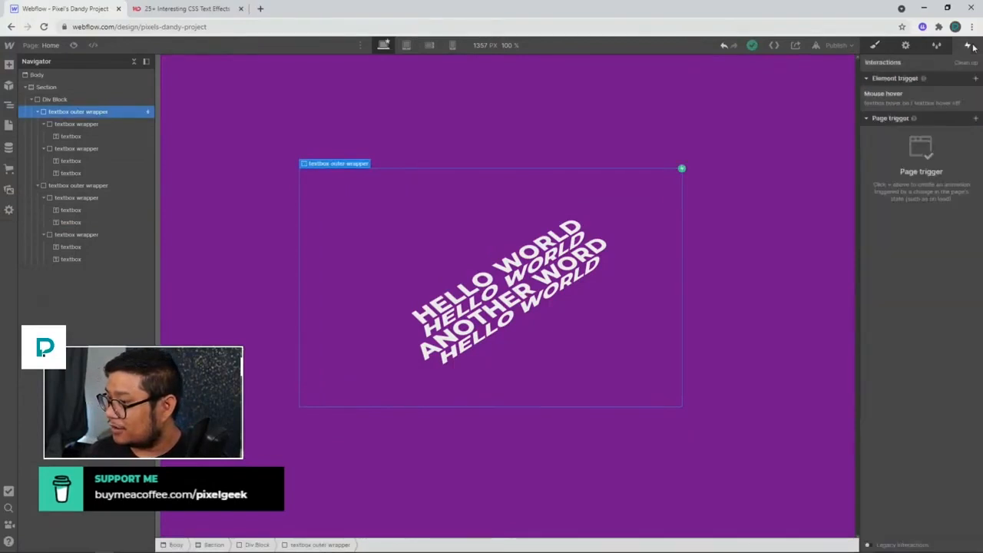
click(931, 91)
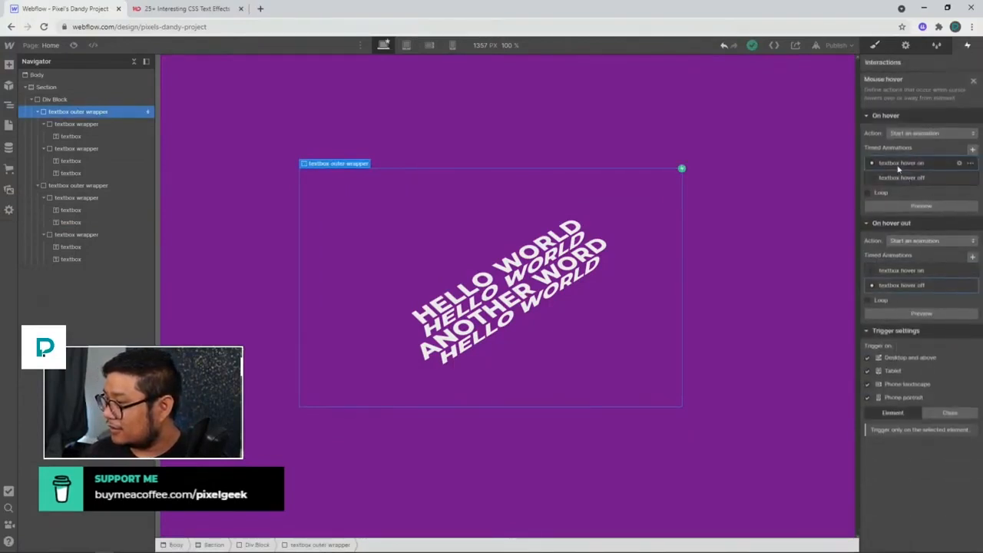
click(899, 163)
click(921, 380)
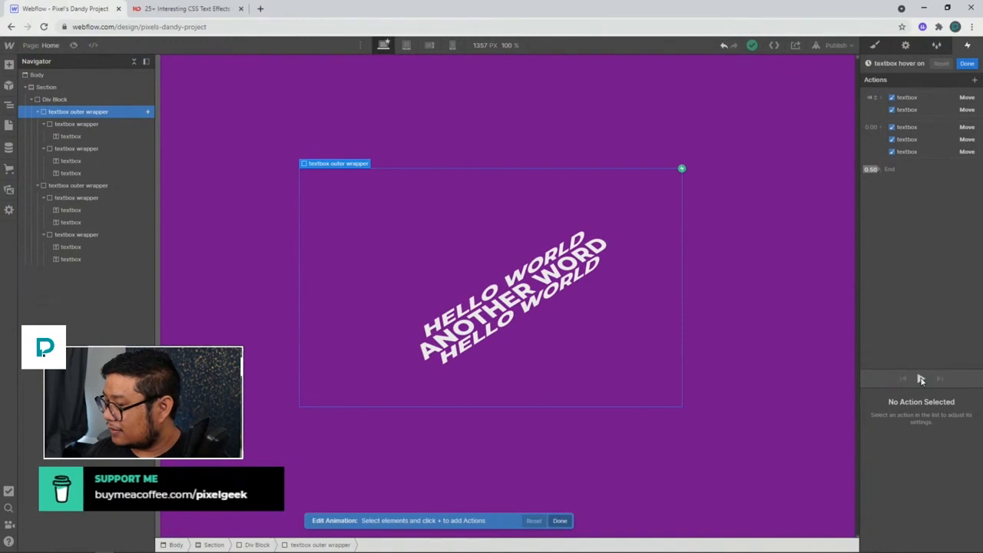
click(921, 379)
click(921, 380)
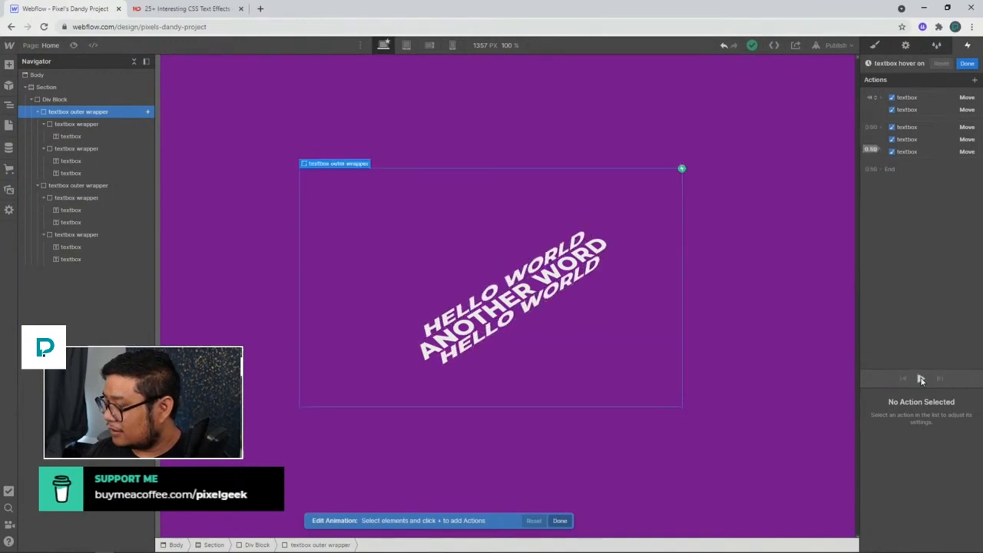
click(921, 380)
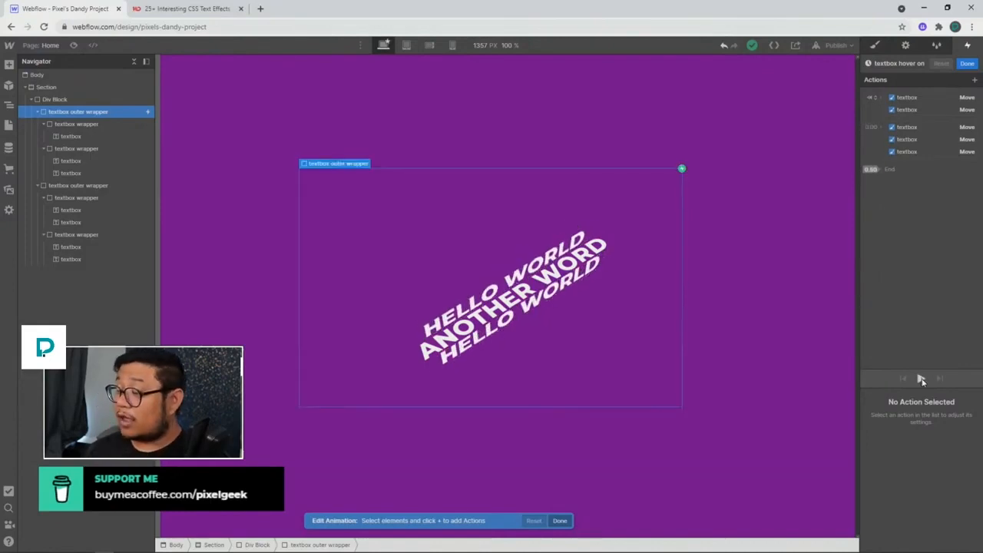
click(921, 381)
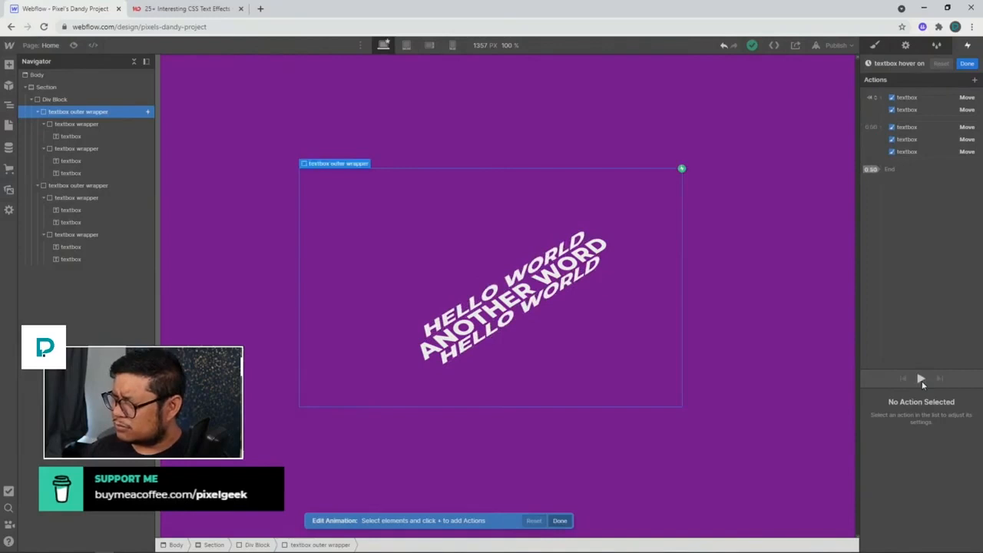
click(922, 381)
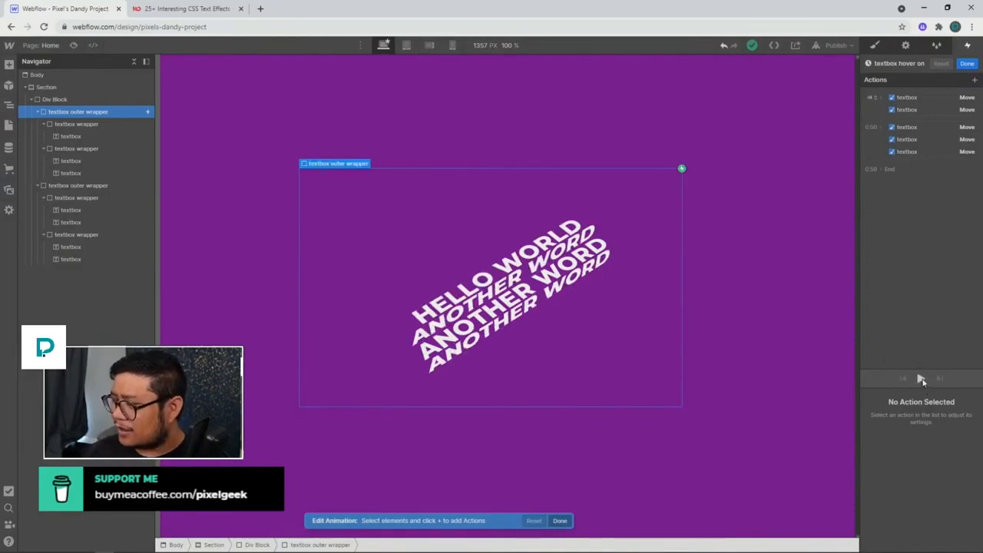
click(922, 381)
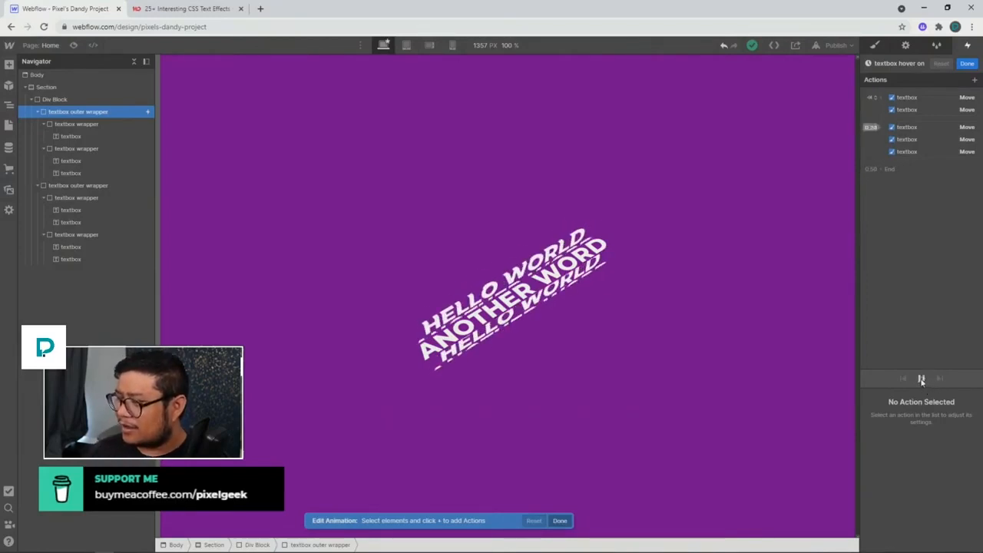
Check the style class of the ANOTHER WORD textbox in the duplicated group's first wrapper.
click(66, 209)
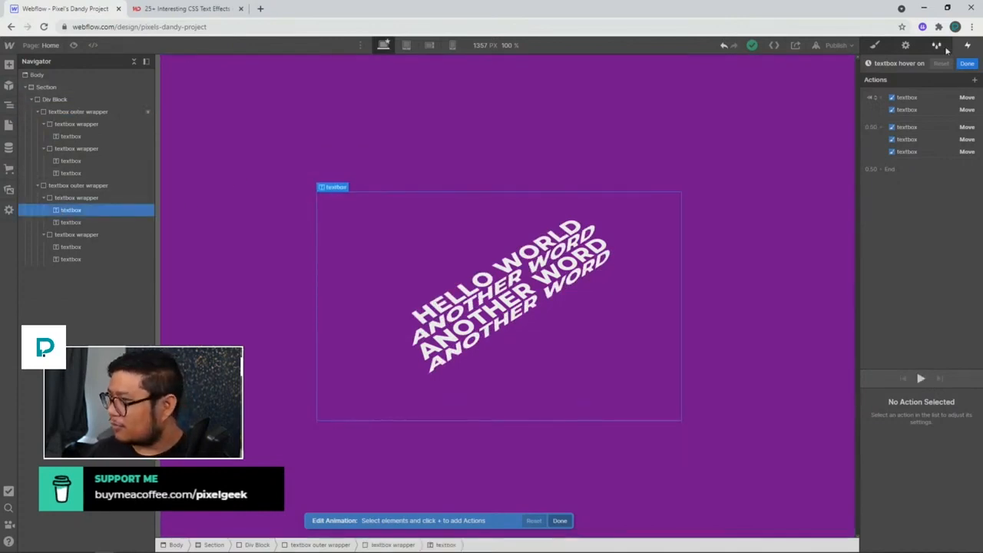
click(875, 44)
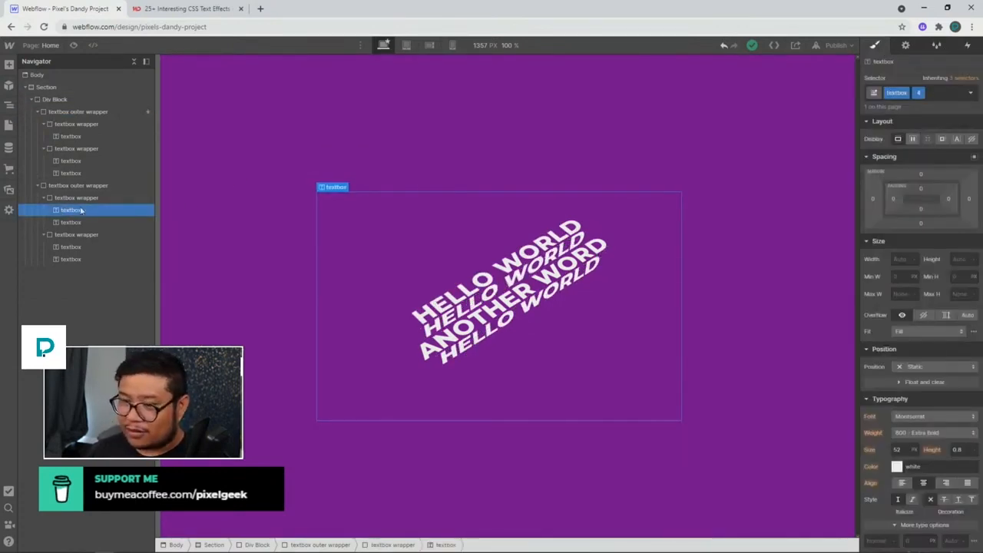
click(968, 45)
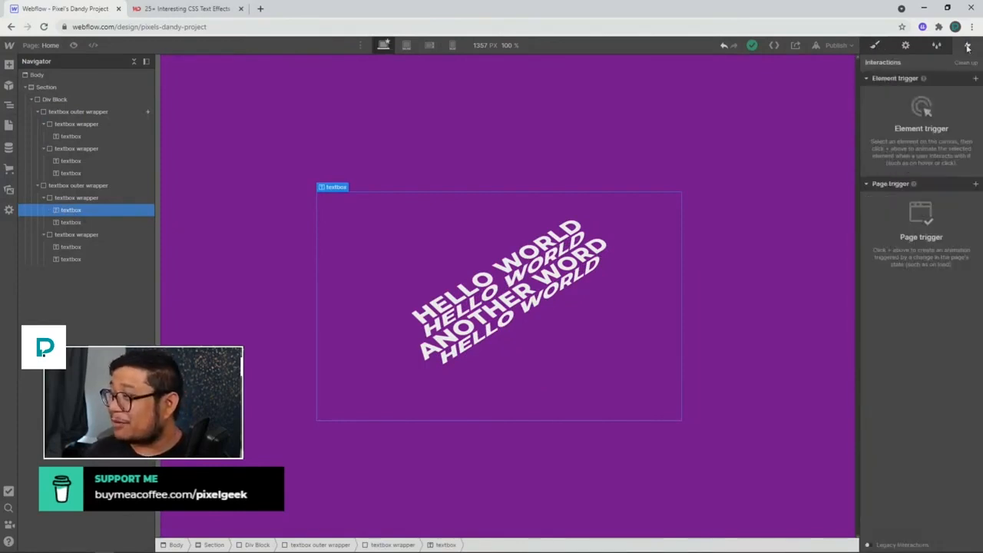
Add a Move action for the duplicated group's ANOTHER WORD textbox to the initial state of the textbox hover on animation.
click(99, 112)
click(885, 96)
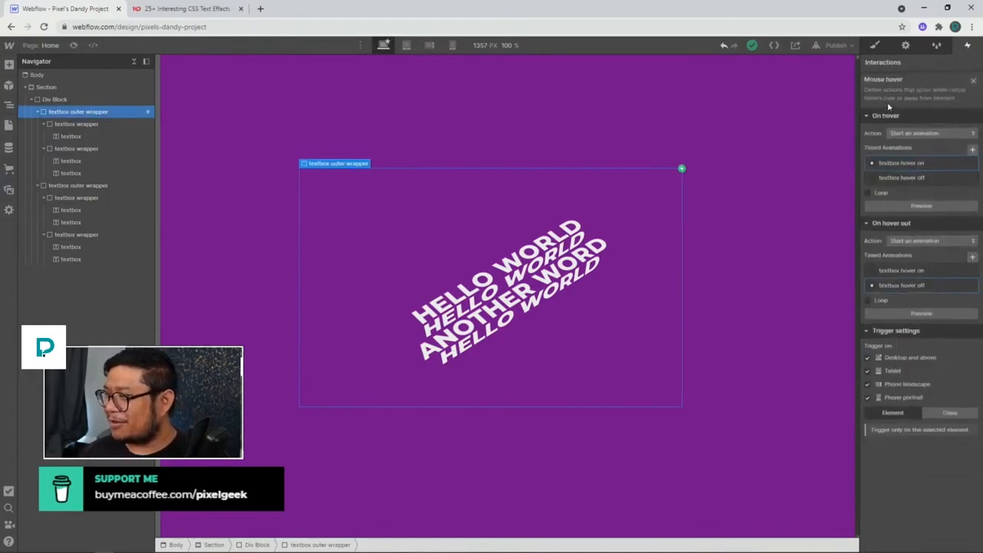
click(900, 163)
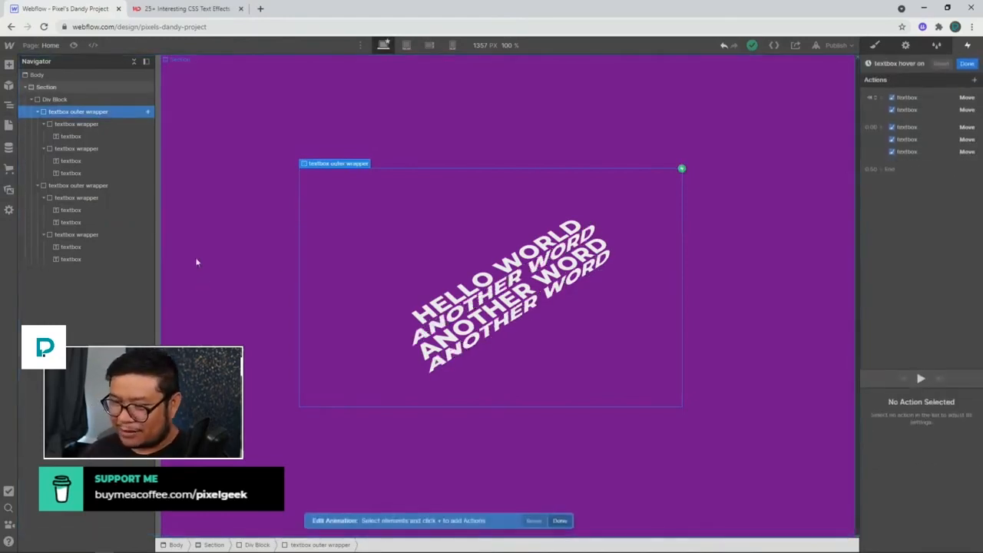
click(94, 209)
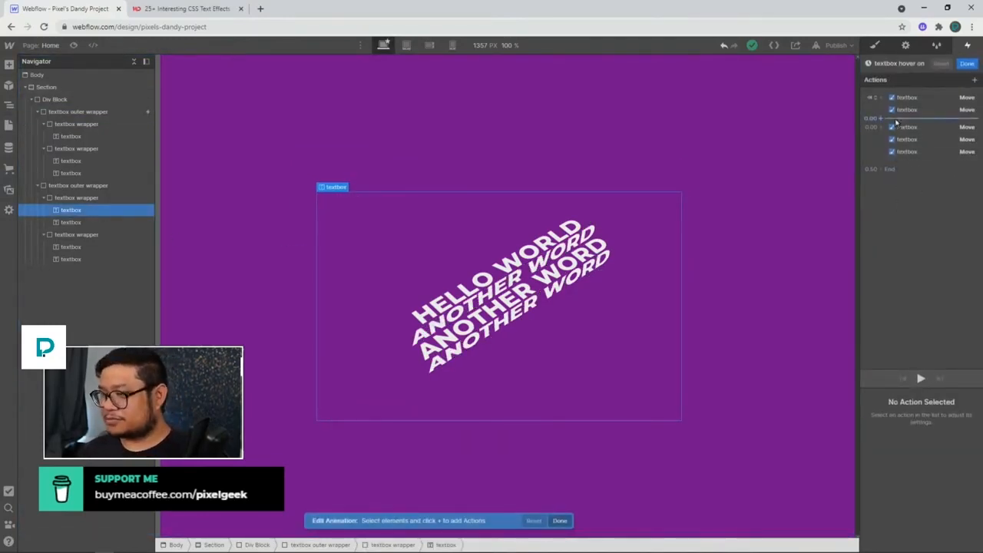
click(880, 98)
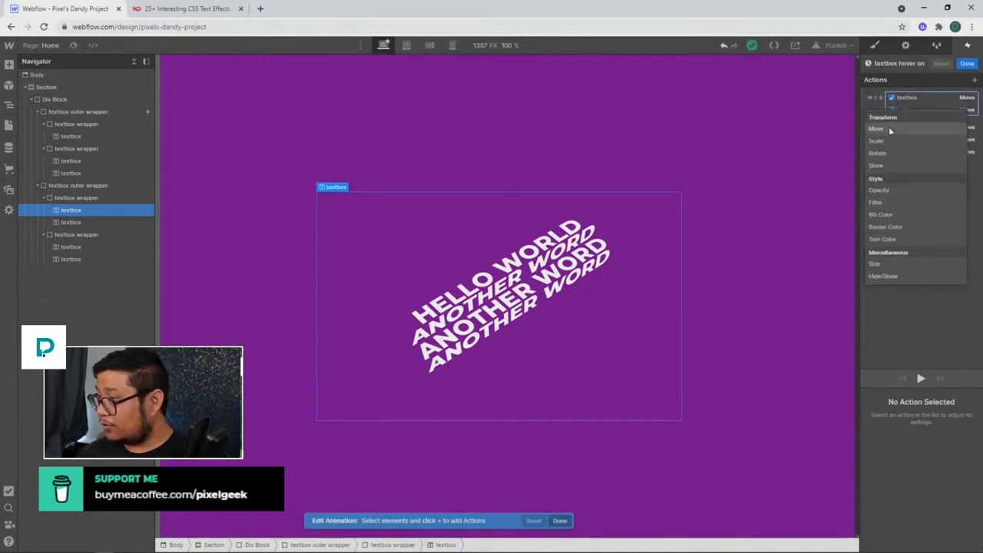
click(876, 128)
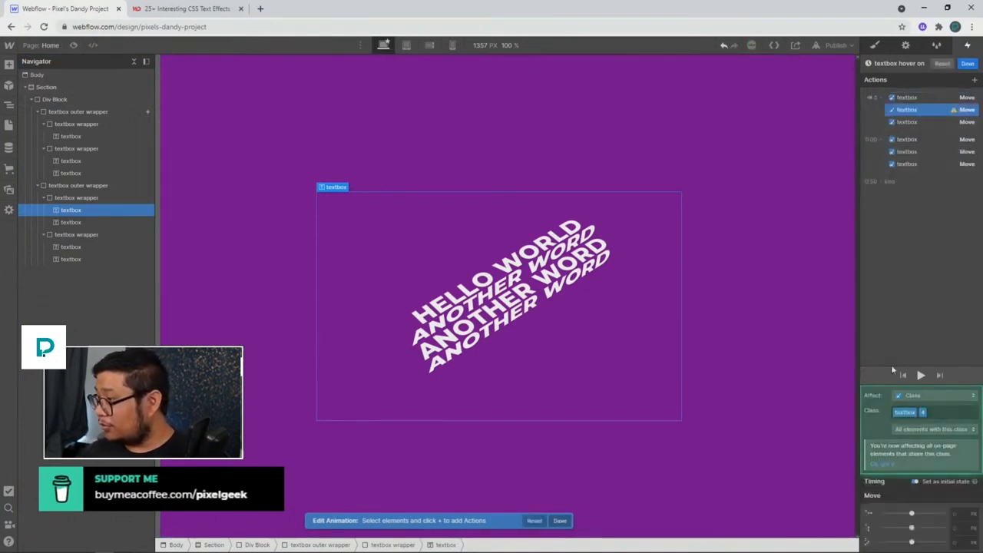
Set the initial-state vertical move of the textbox 4 class to -100%.
click(962, 529)
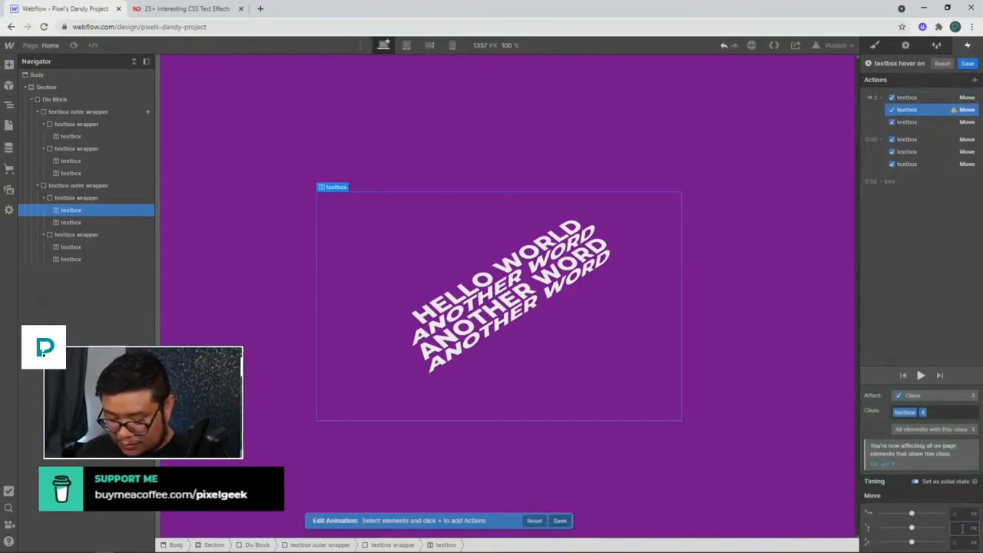
text(-30)
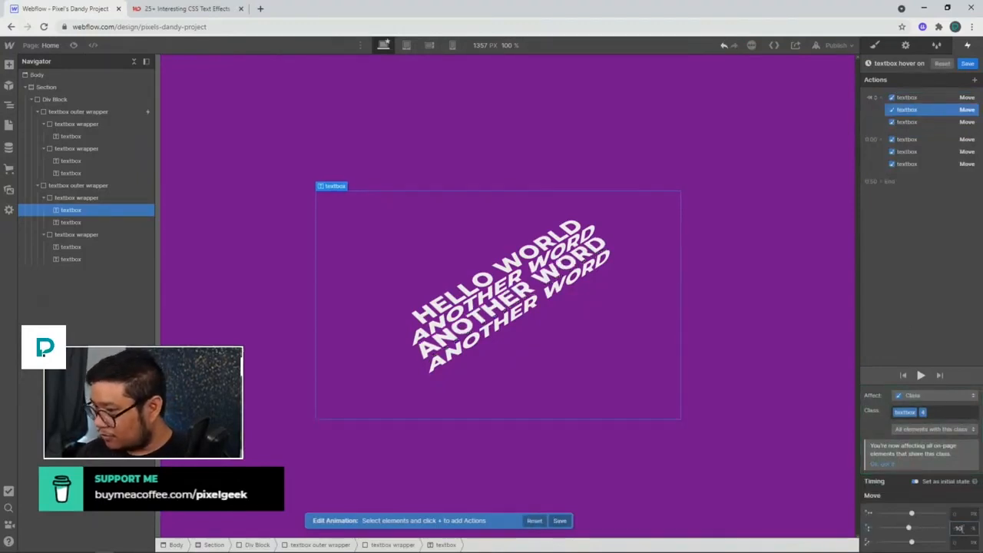
key(shift+Down)
key(shift+Down)
key(shift+Down)
key(shift+Down)
key(shift+Up)
key(shift+Up)
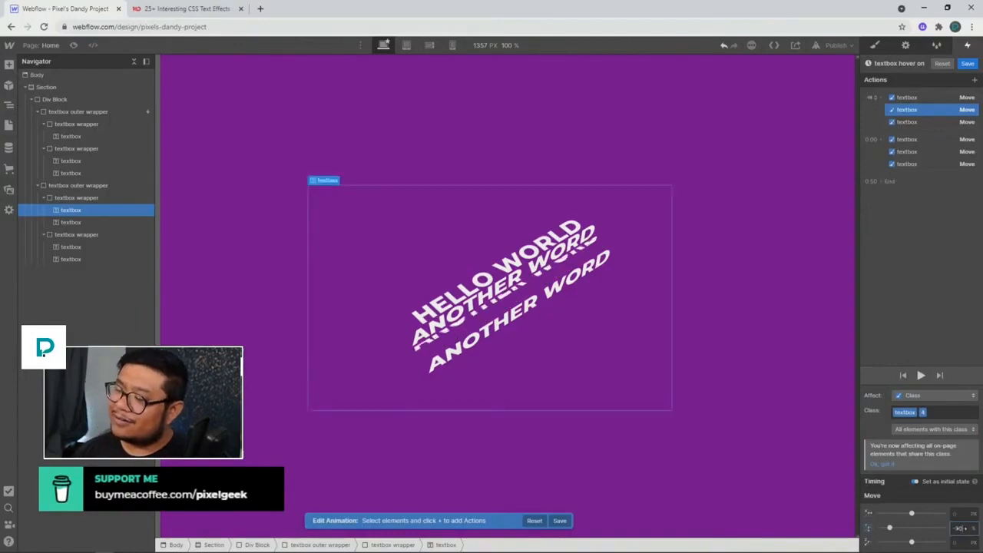
key(shift+Down)
key(shift+Down)
key(shift+Down)
key(shift+Down)
key(shift+Down)
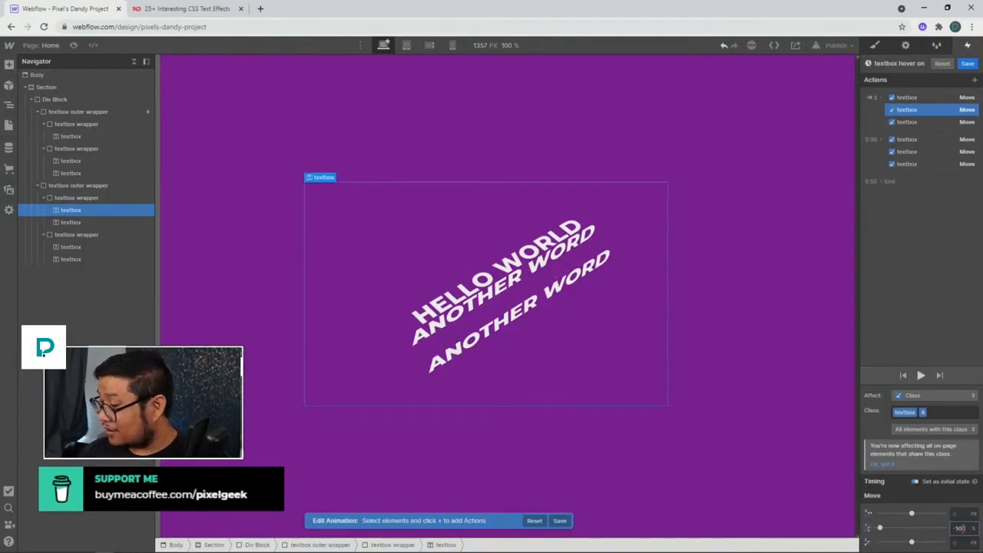
Add a Move action for textbox 4 at 0.00 s in the hover-on animation, with Ease easing and a vertical move of 0%.
click(878, 140)
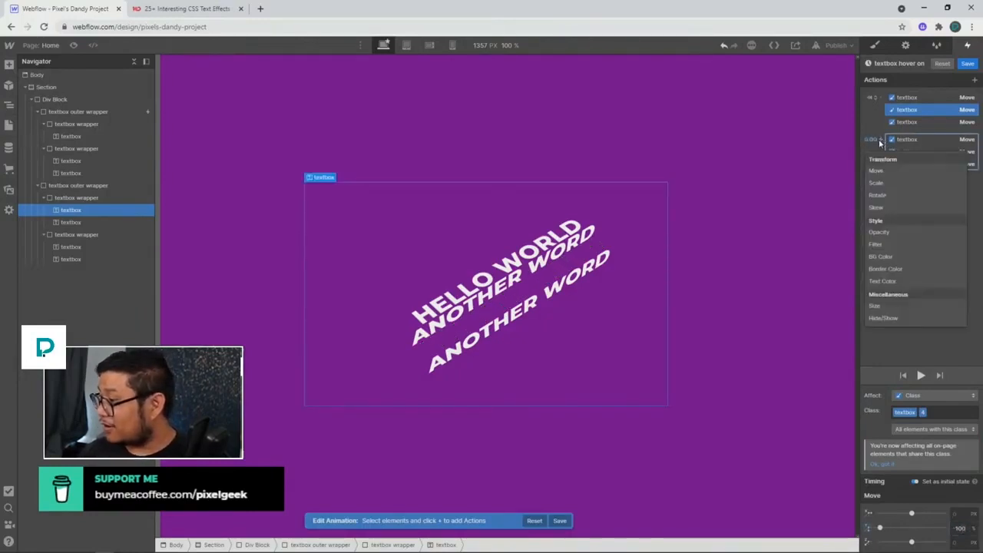
click(881, 173)
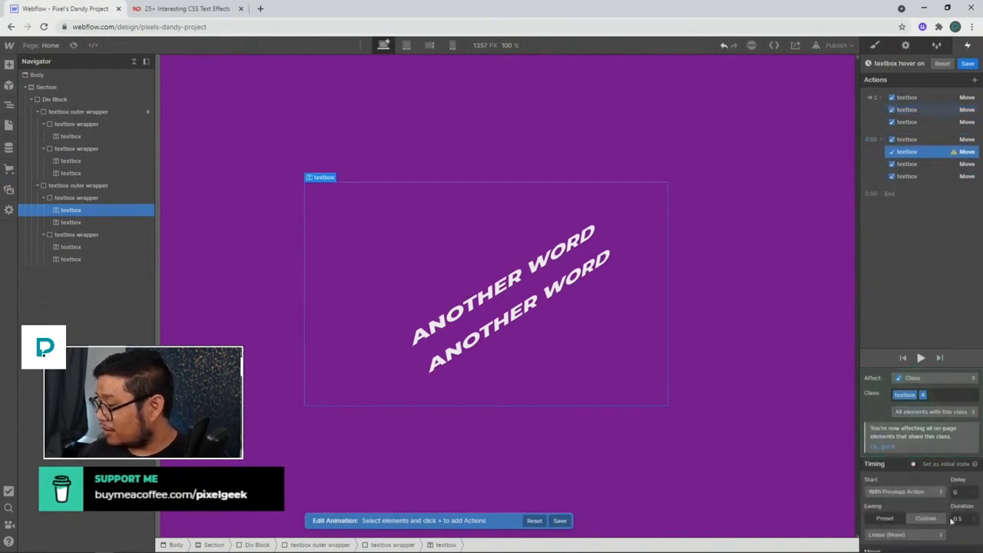
scroll(907, 461, down, 1)
scroll(922, 473, up, 1)
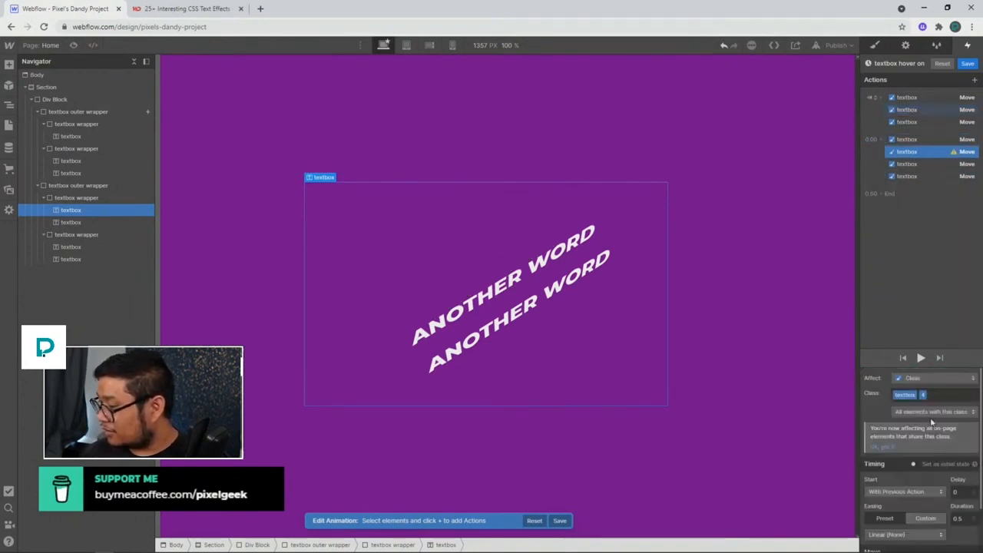
scroll(930, 445, down, 1)
click(907, 478)
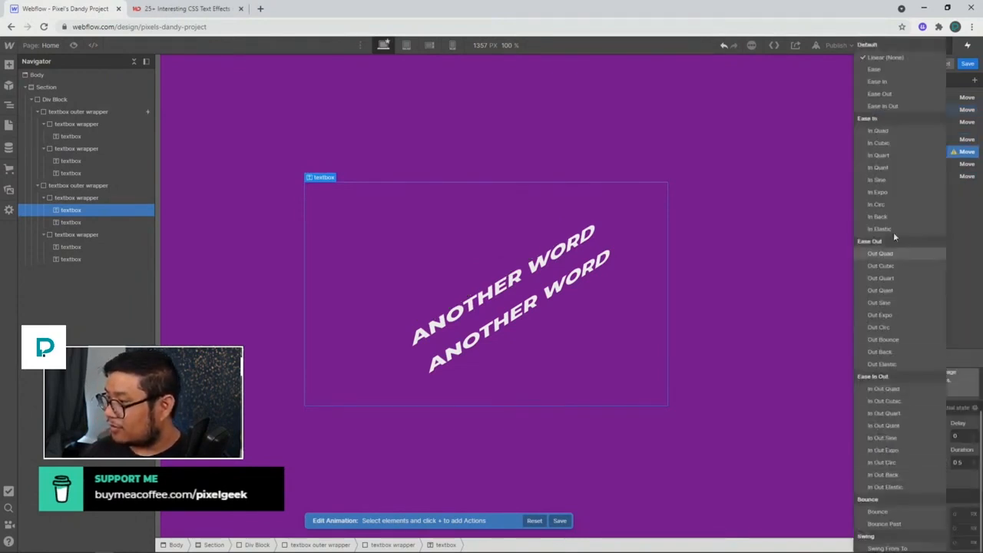
click(873, 70)
click(957, 529)
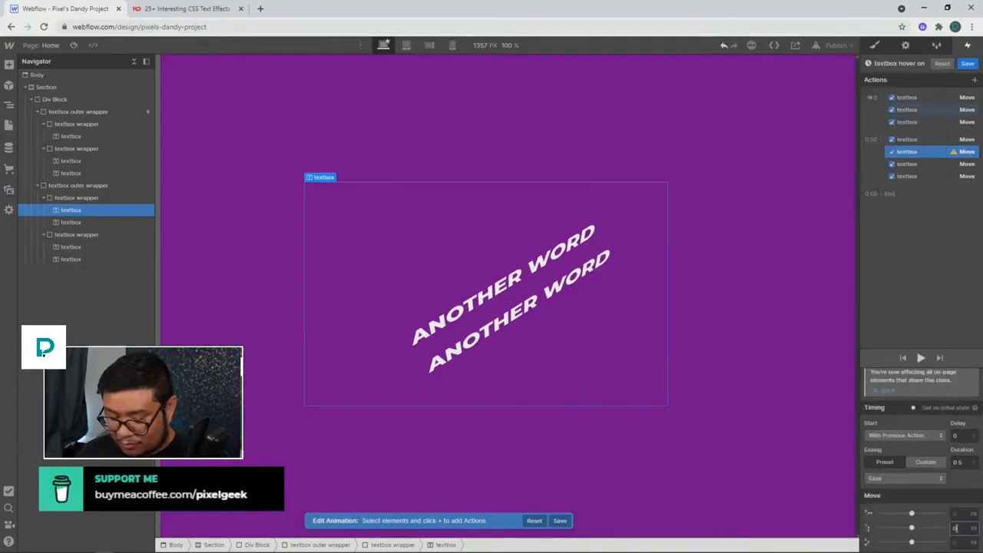
text(0%)
key(Return)
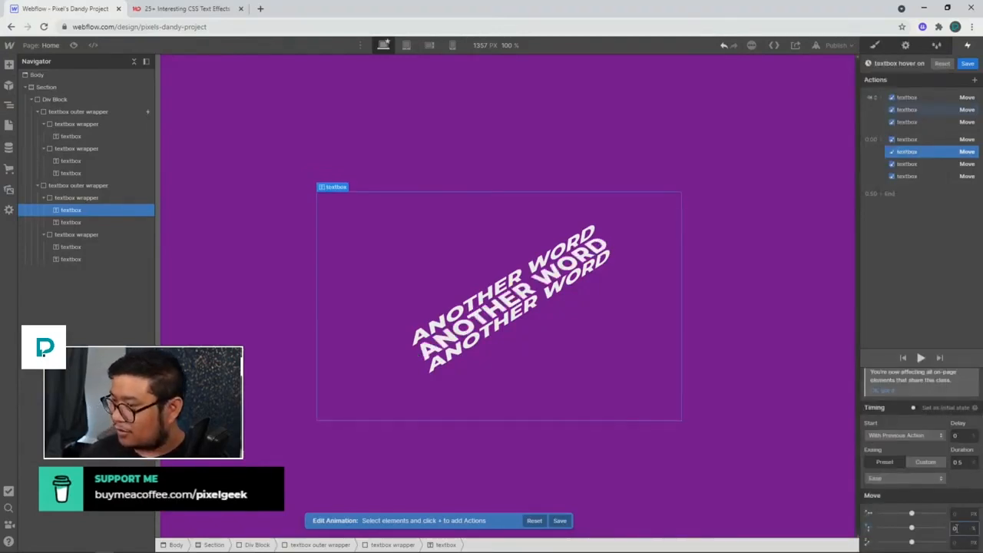
Preview the updated textbox hover on animation repeatedly and save it.
click(921, 358)
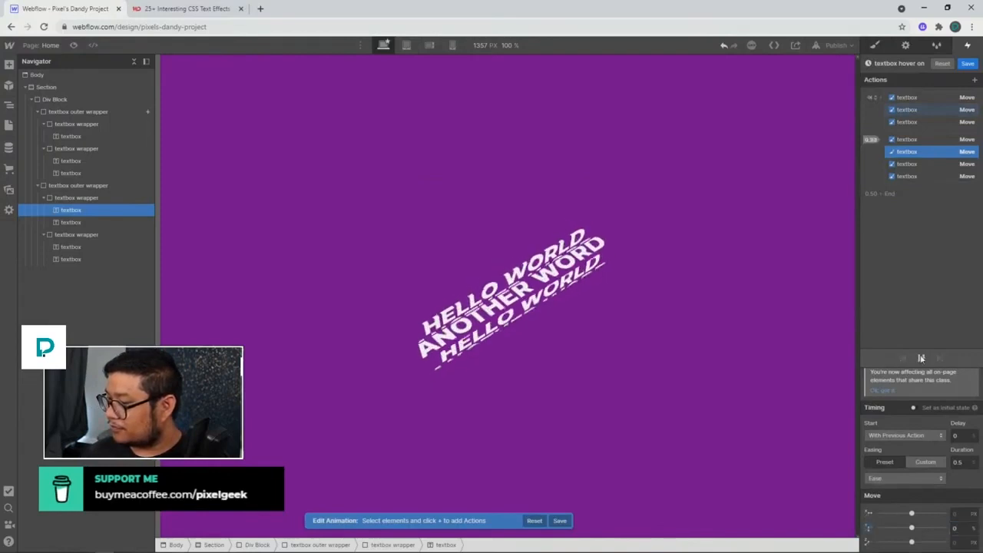
click(921, 358)
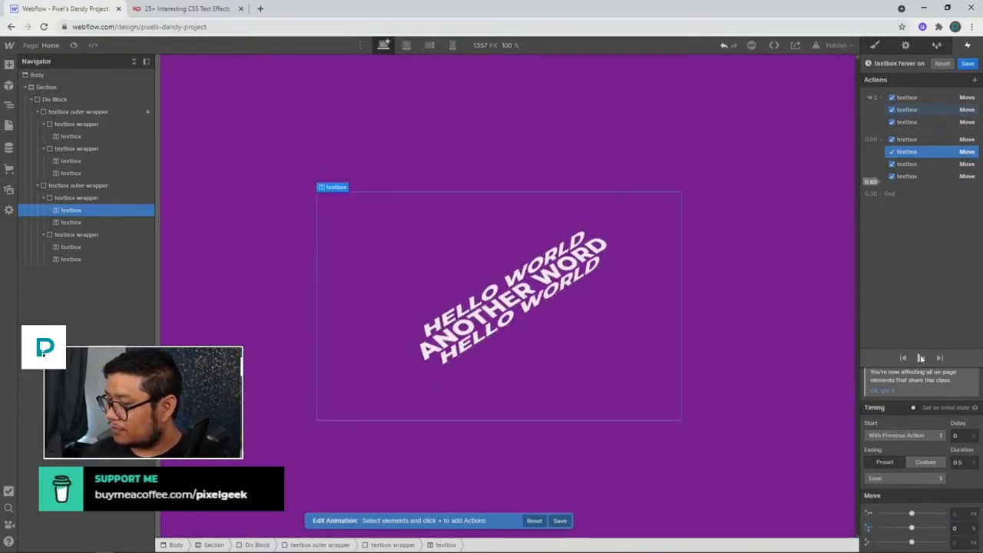
click(921, 358)
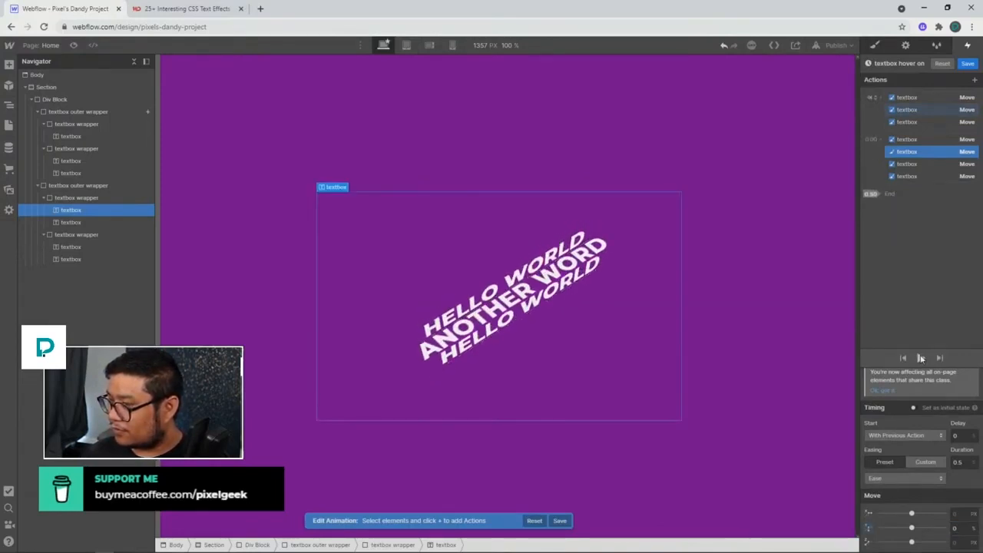
click(921, 358)
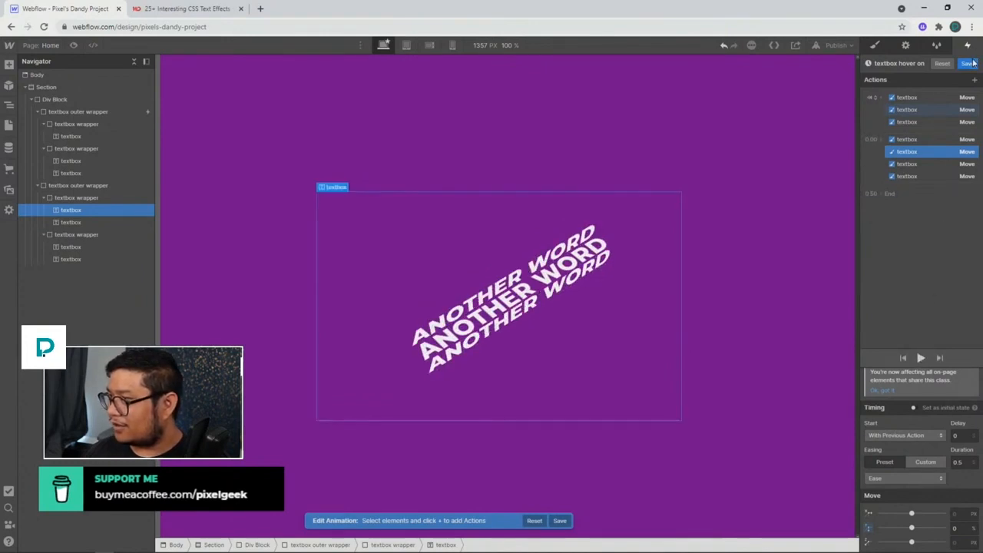
click(967, 63)
Add a Move action for the duplicated group's ANOTHER WORD textbox to textbox hover off, with a vertical move of -100%.
click(913, 286)
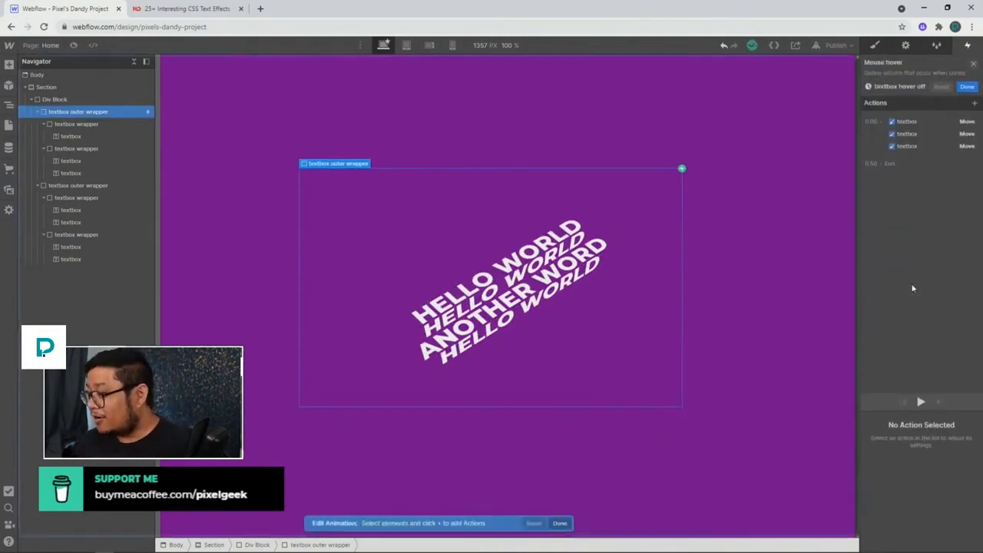
click(85, 210)
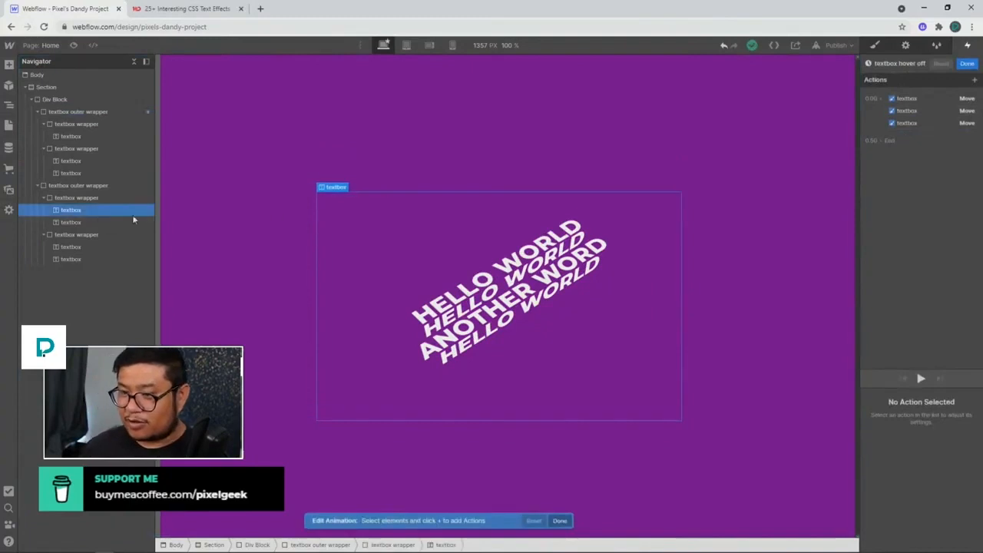
click(884, 98)
click(889, 130)
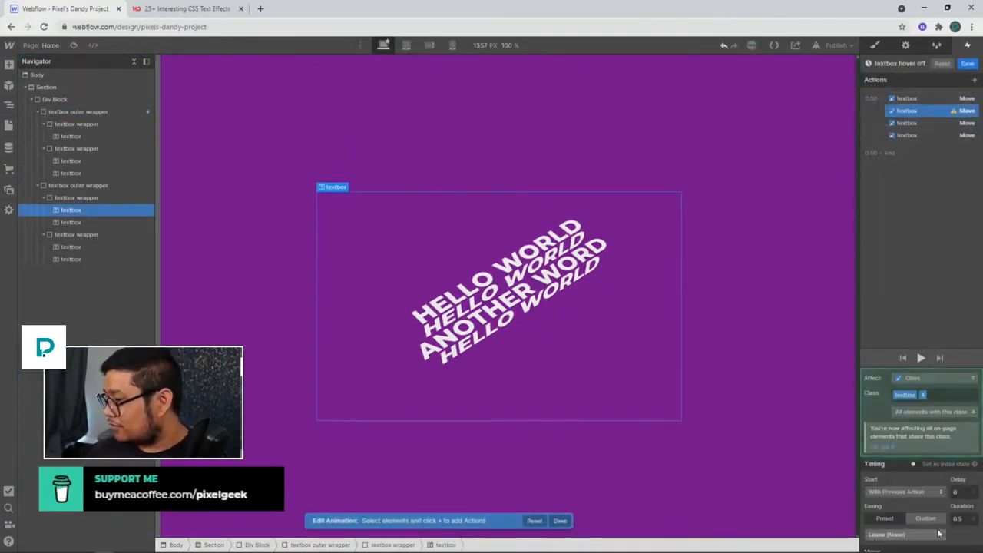
scroll(914, 522, down, 2)
text(-)
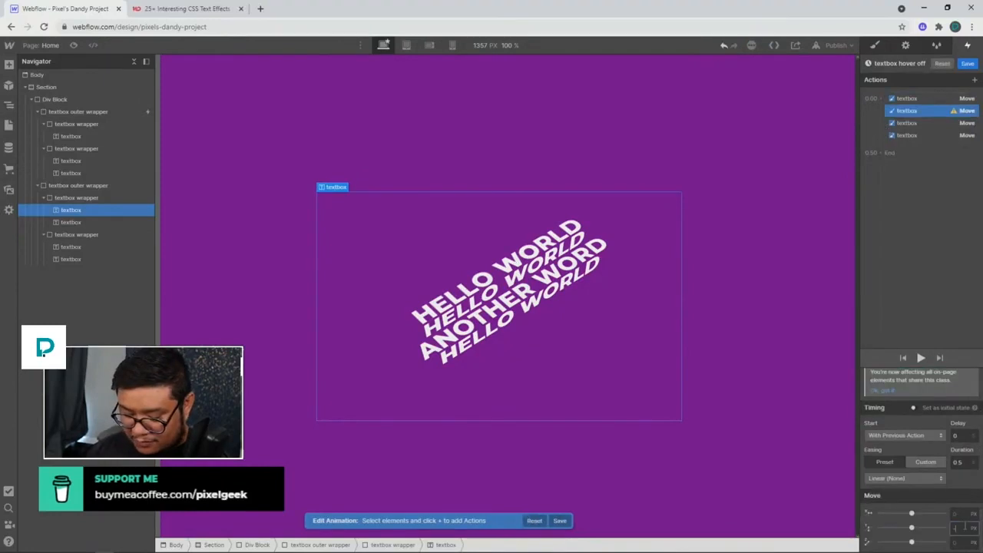
text(100%)
key(Return)
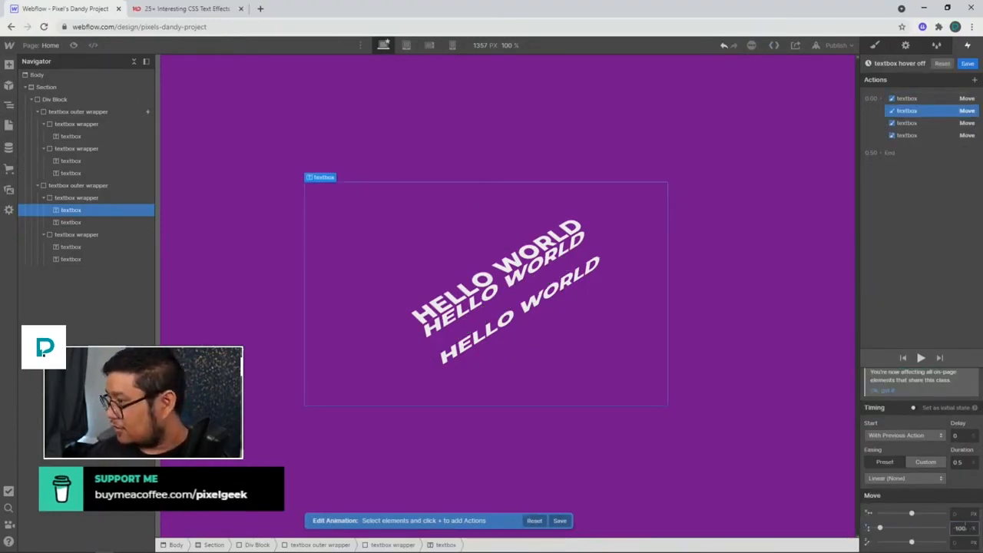
Preview the textbox hover off animation, save it, and test the hover effect in the page preview.
click(922, 359)
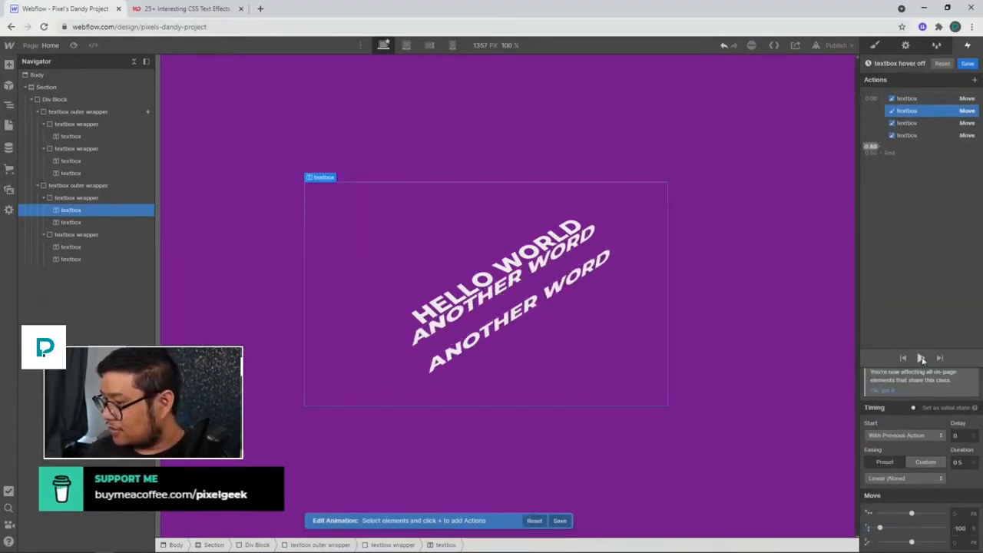
click(968, 64)
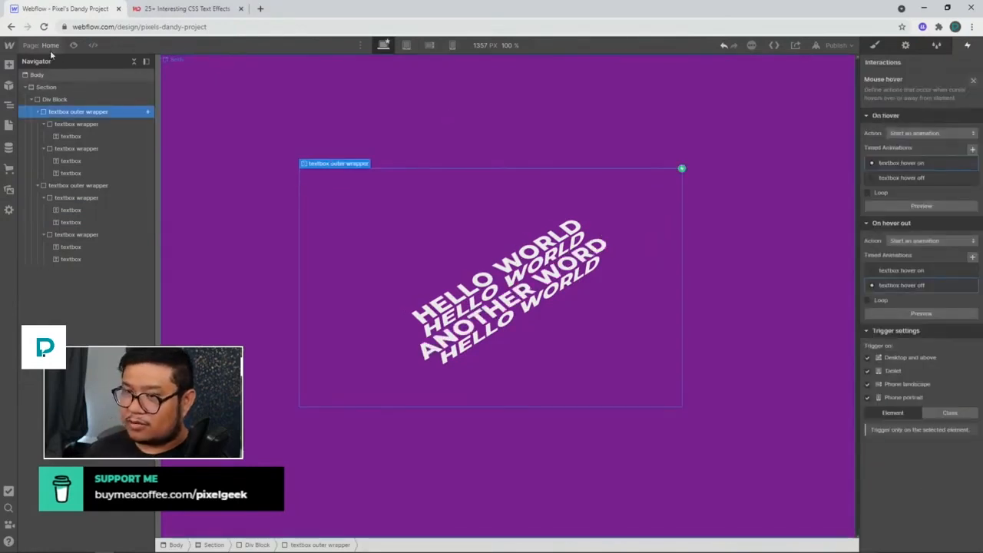
click(73, 45)
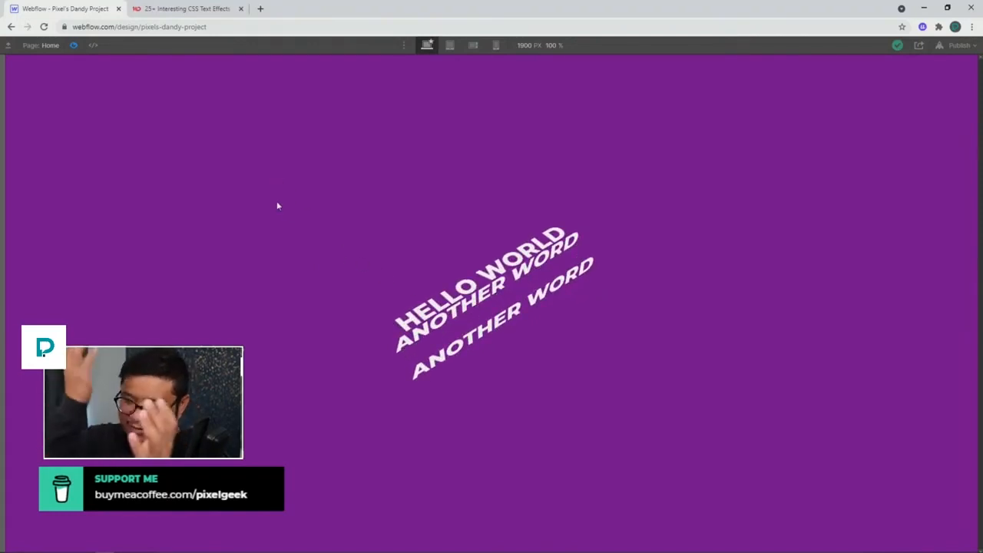
click(73, 45)
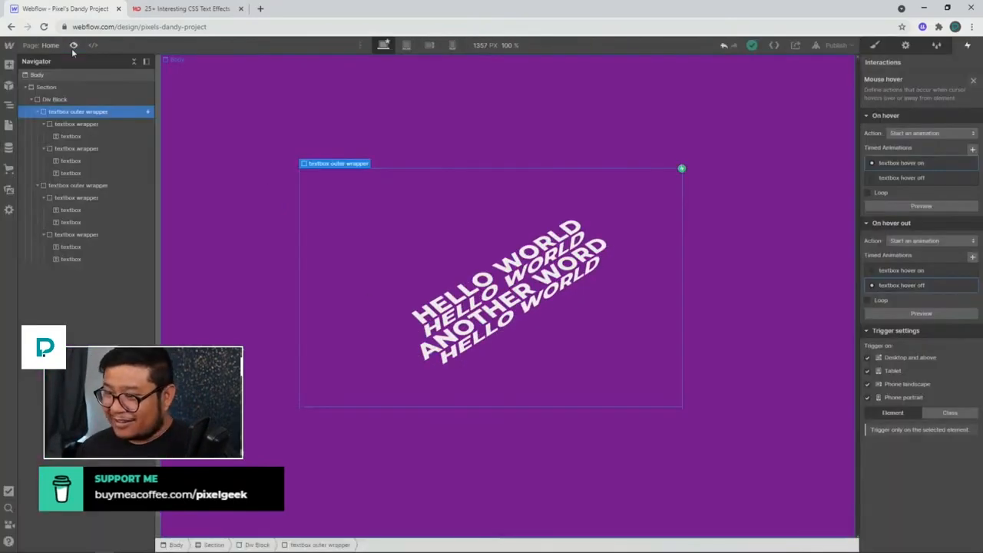
Examine the style classes of the duplicated group's textboxes and wrapper, and check the hover effect in the page preview.
click(101, 247)
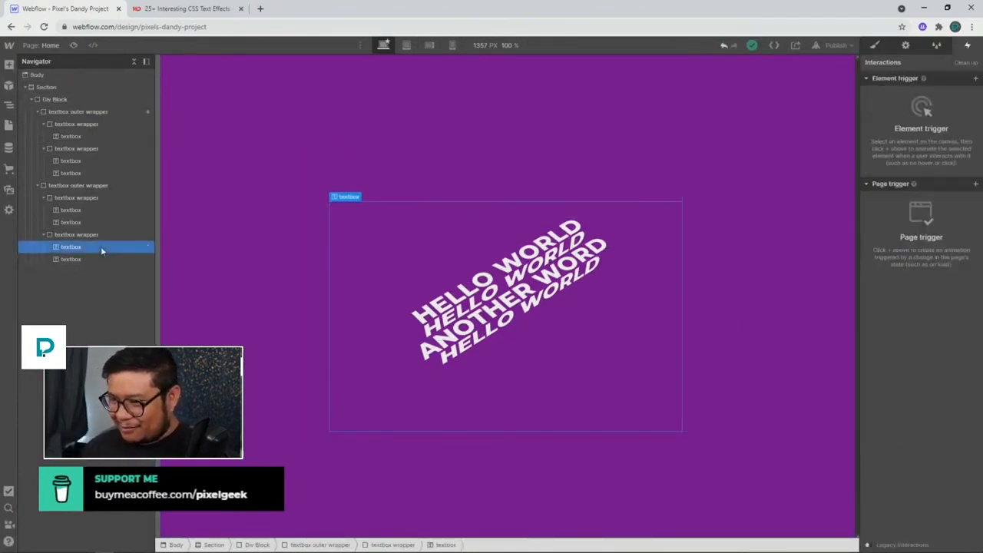
click(875, 46)
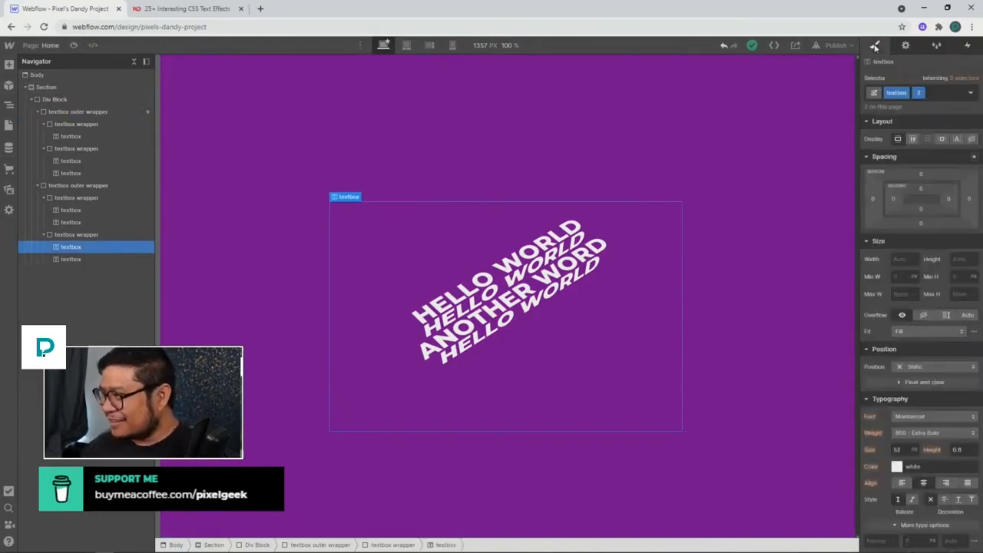
click(71, 260)
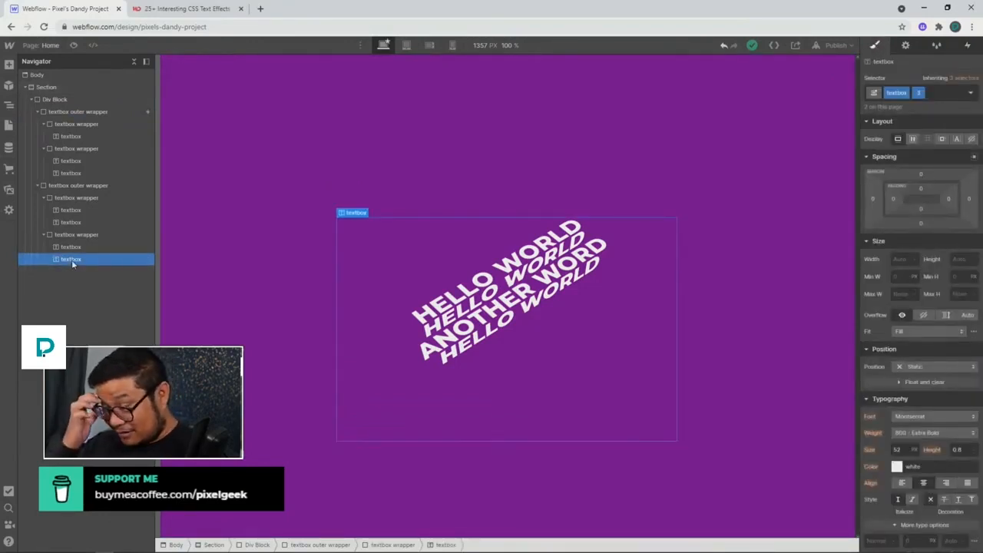
click(77, 199)
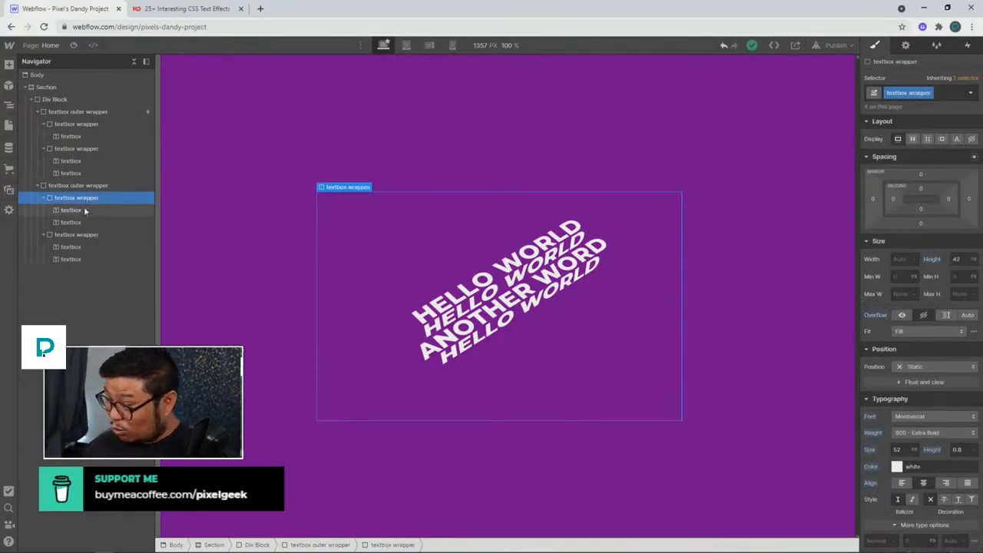
click(80, 212)
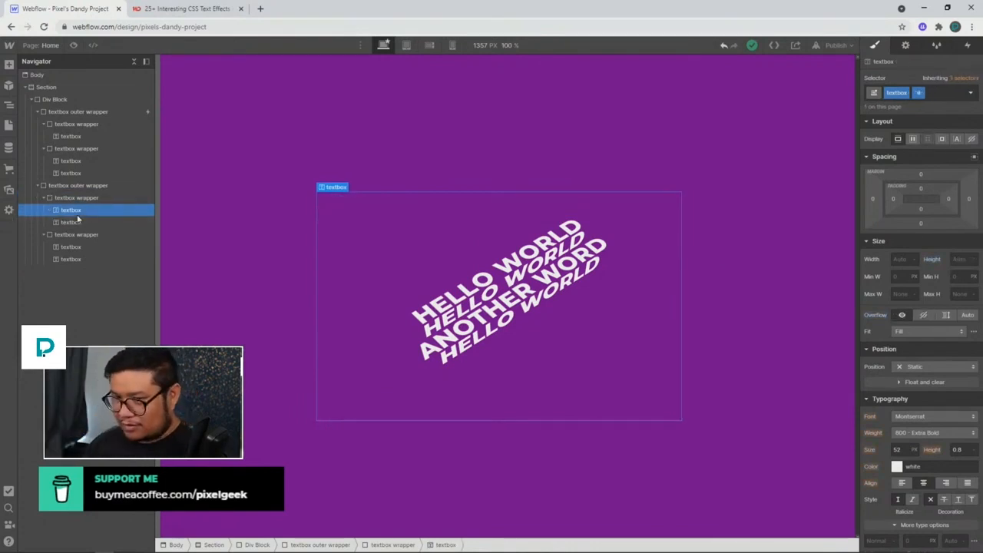
click(78, 223)
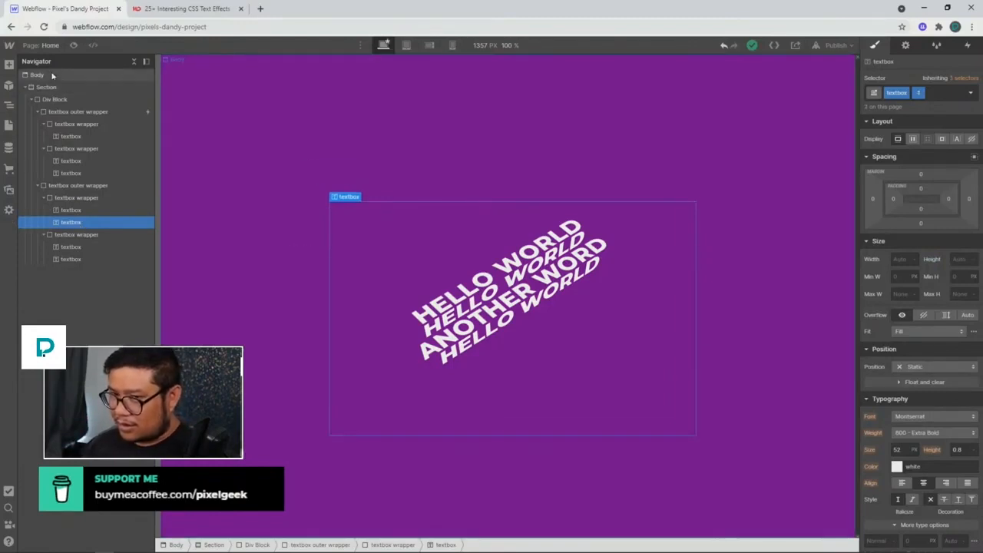
click(74, 45)
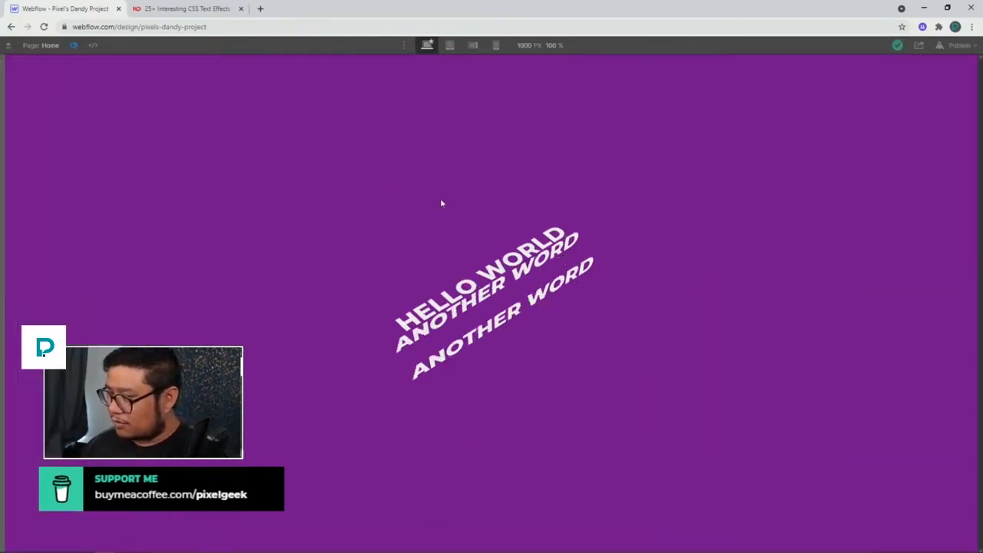
click(72, 45)
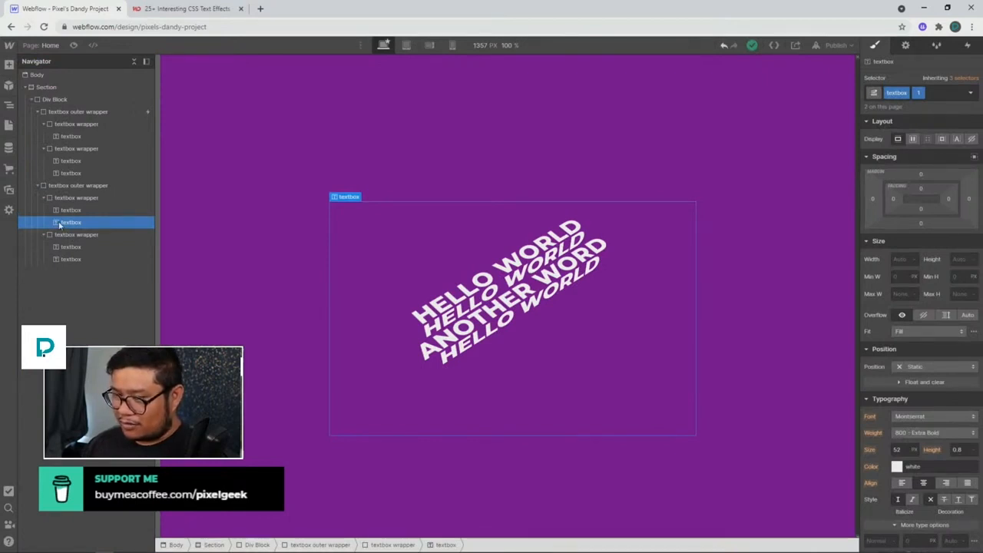
Move the HELLO WORLD textbox above the ANOTHER WORD one in the duplicated group's first wrapper and check the page preview.
click(65, 210)
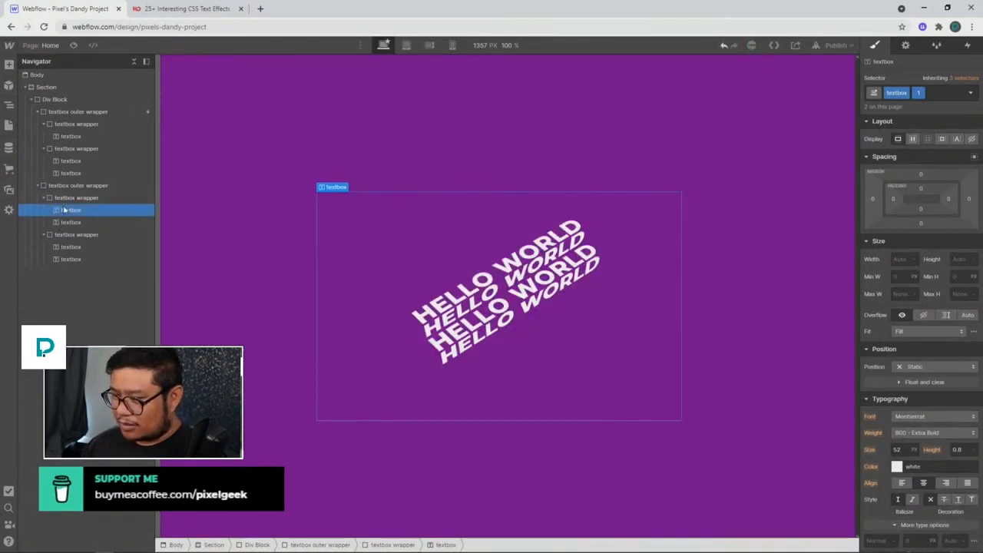
click(73, 44)
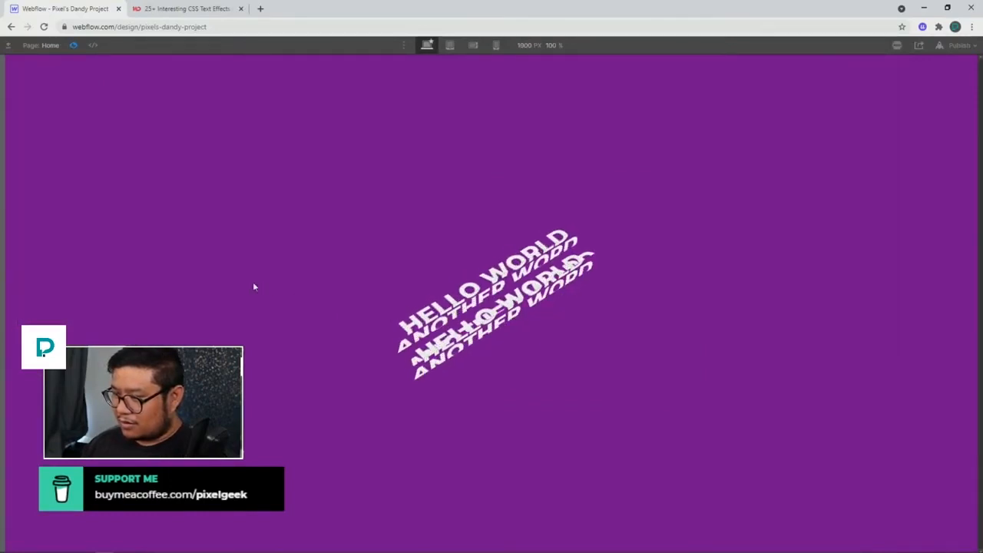
click(73, 45)
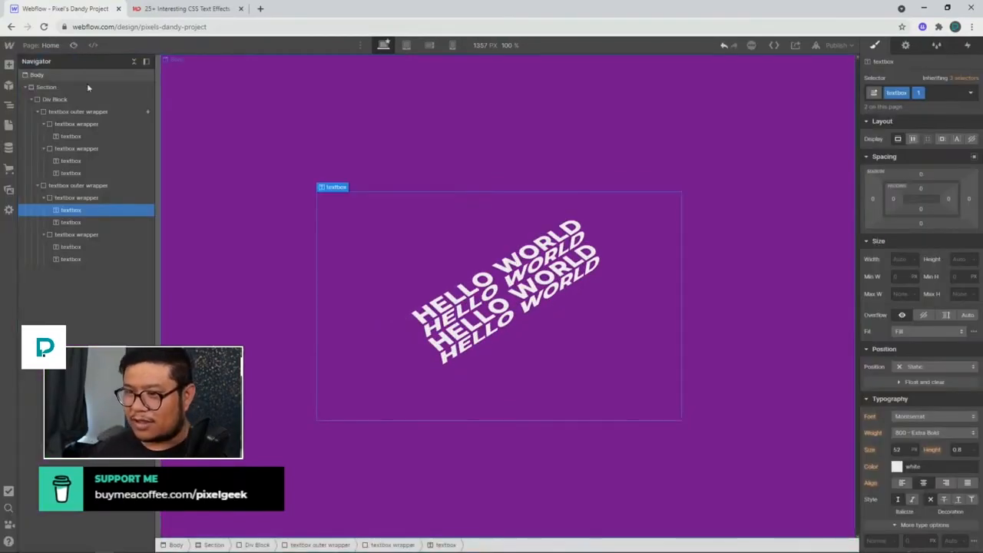
Open the textbox hover on animation of the first outer wrapper and set the textbox 3 initial-state vertical move to -100%.
click(81, 111)
click(967, 47)
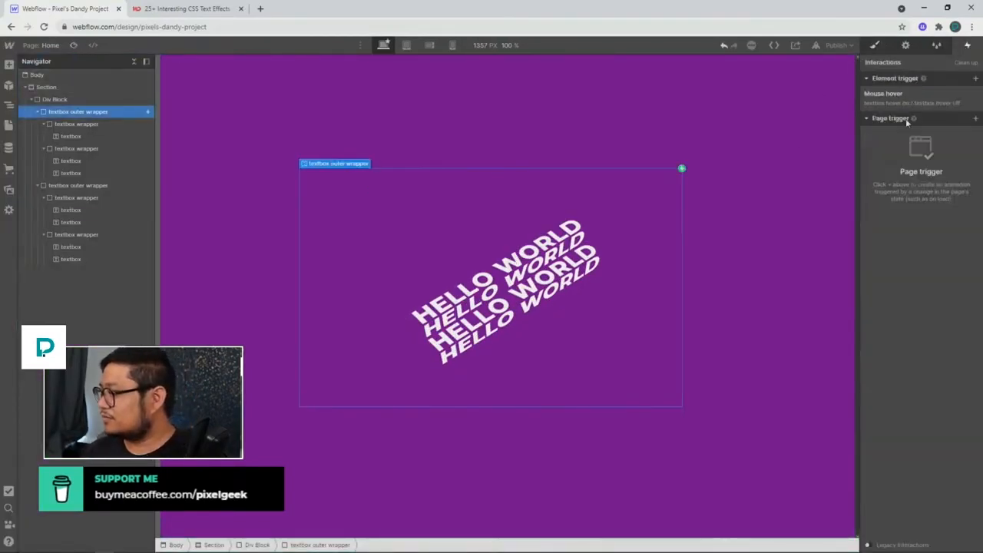
click(897, 102)
click(906, 167)
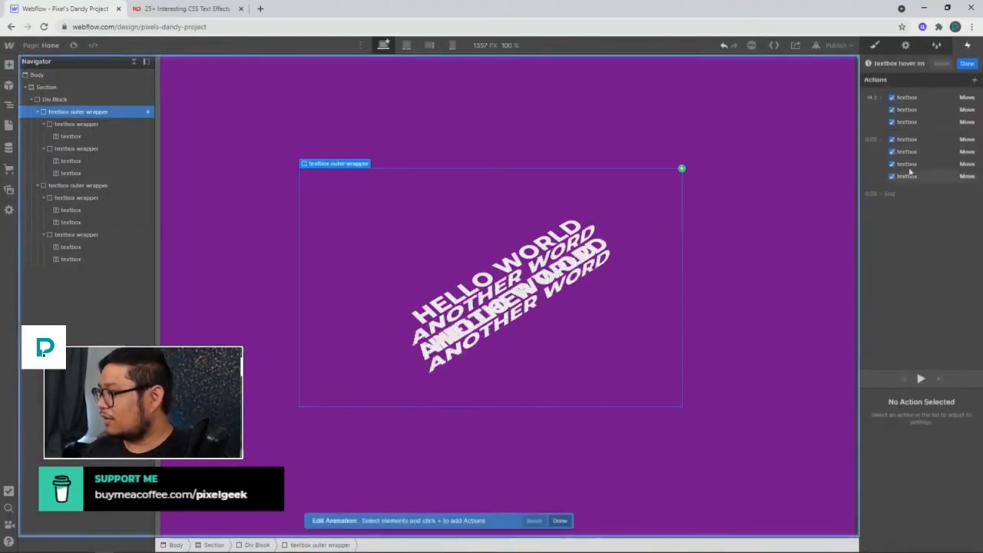
click(910, 122)
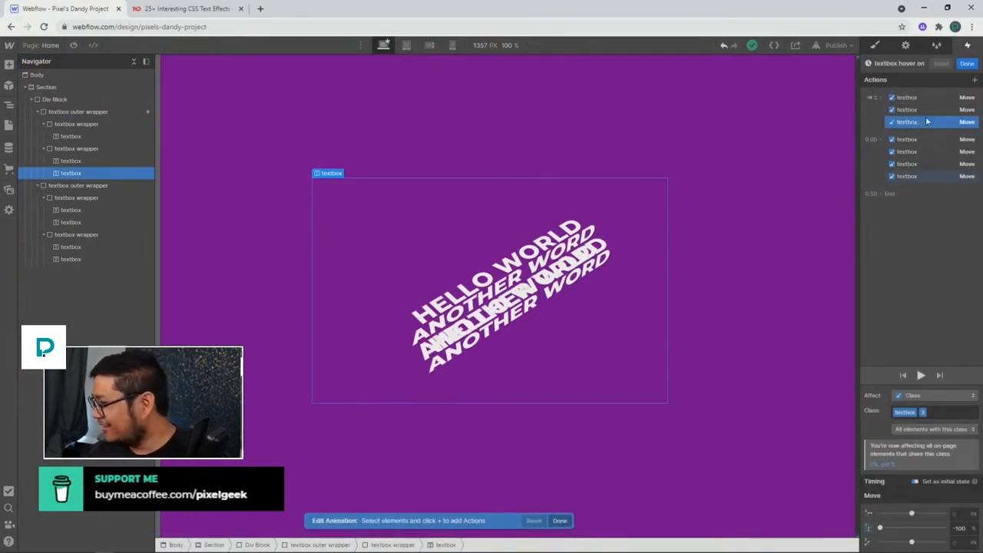
click(960, 528)
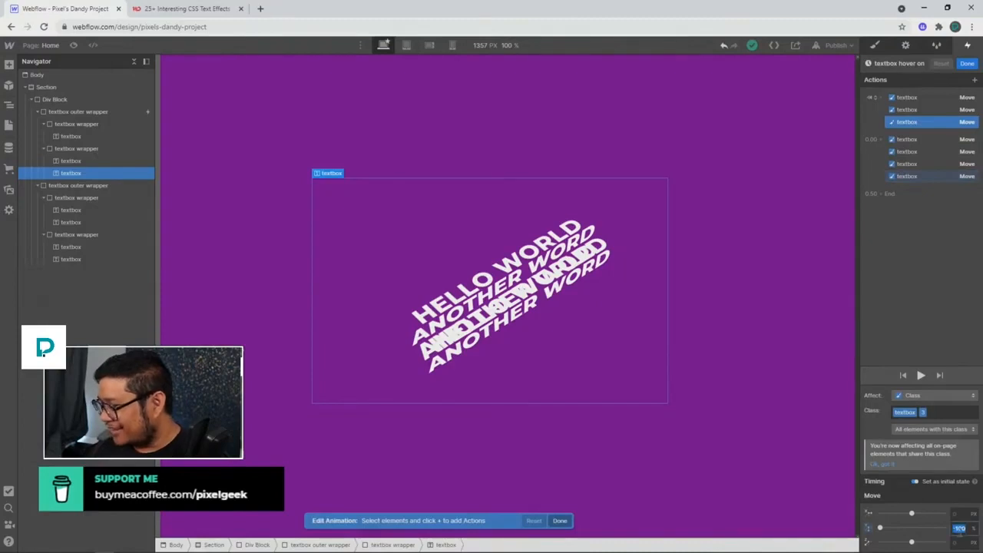
text(-100)
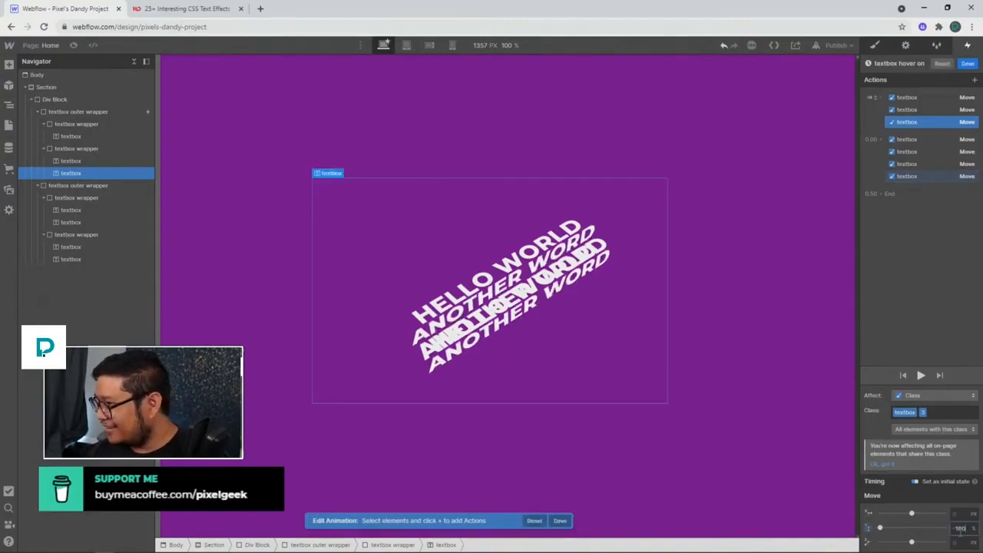
Set the initial-state vertical move of the textbox 4 class to -200% in textbox hover on.
click(912, 111)
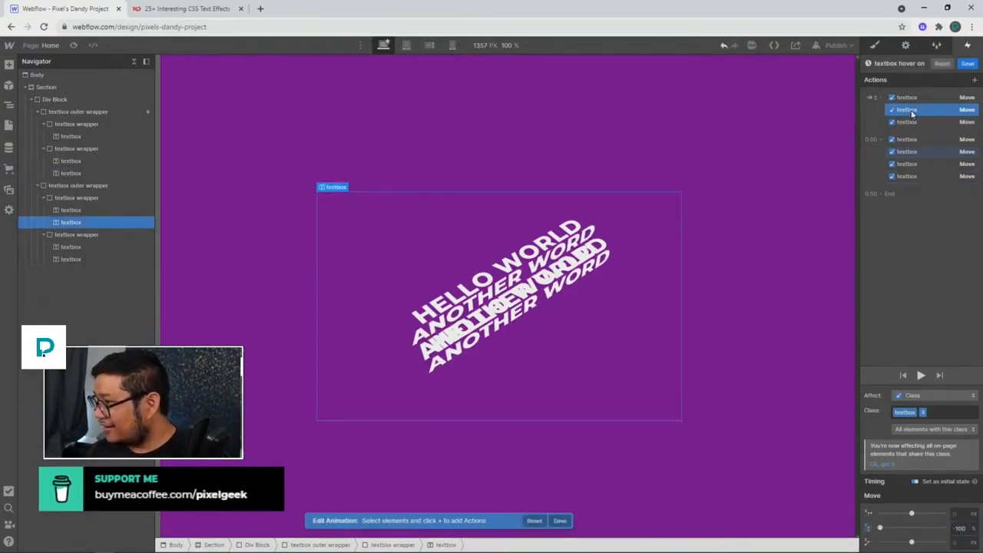
click(908, 98)
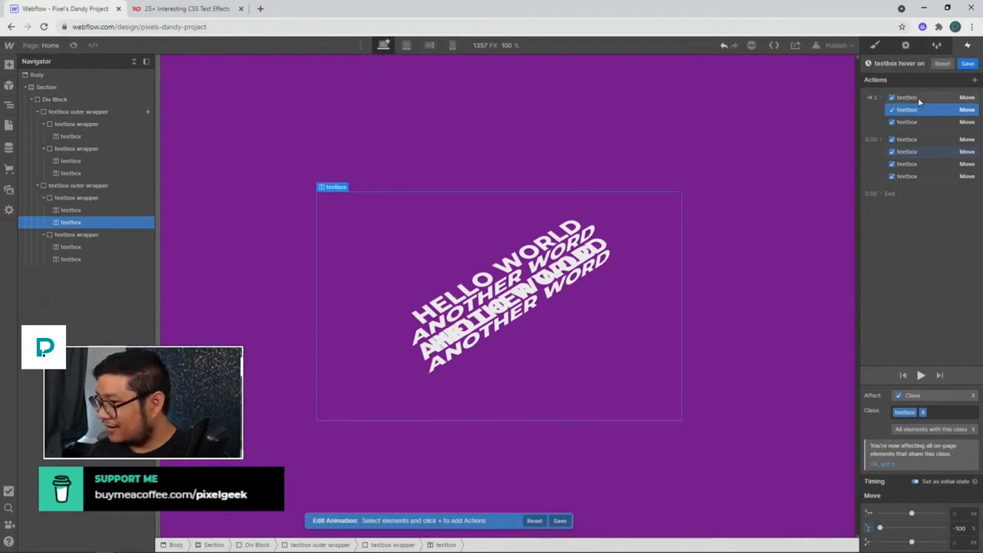
click(89, 210)
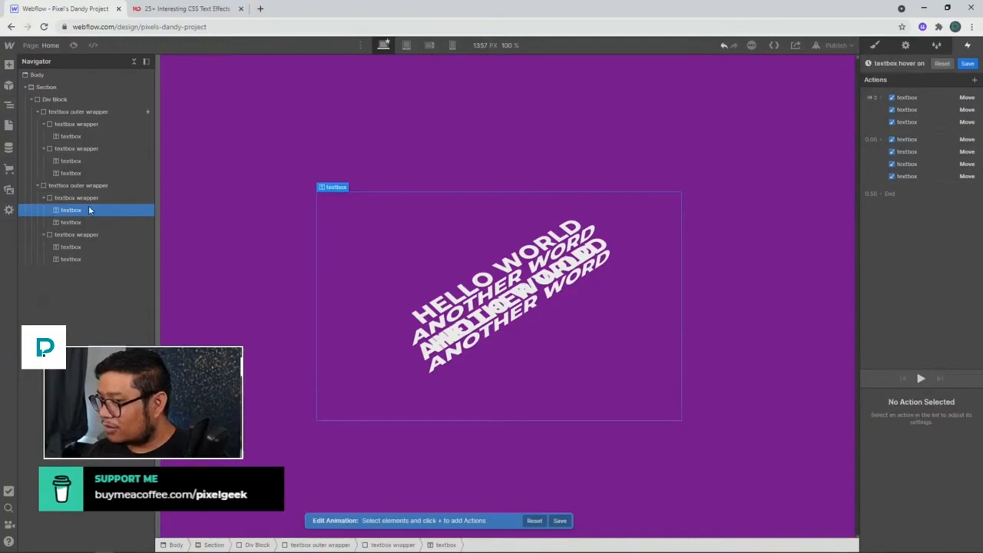
click(85, 223)
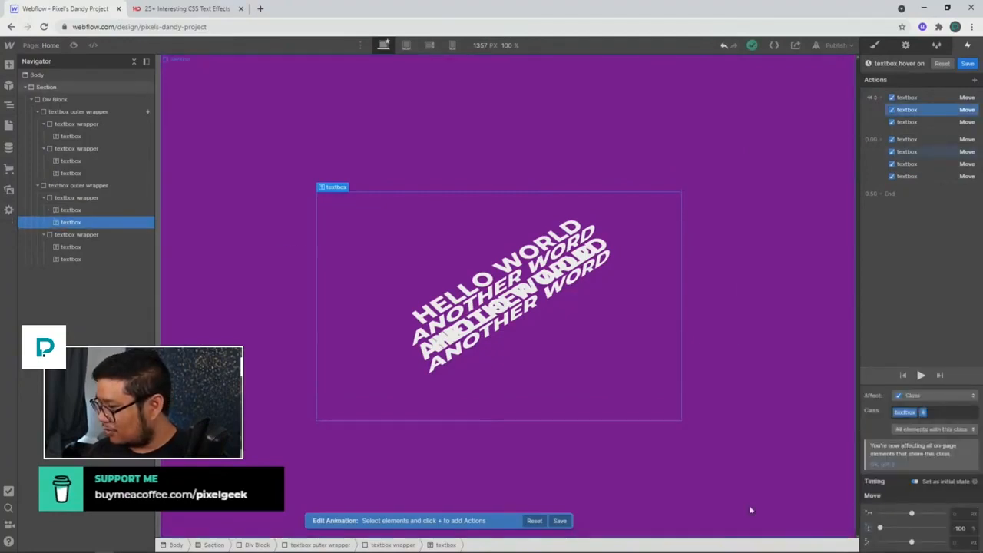
click(960, 528)
text(-60)
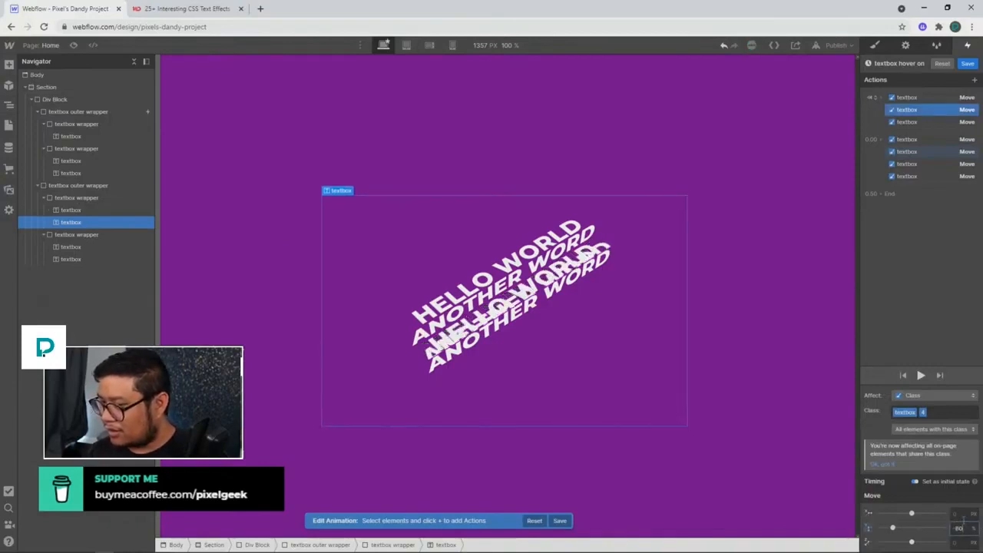
key(shift+Down)
key(shift+Down)
key(shift+Down)
key(shift+Down)
key(shift+Down)
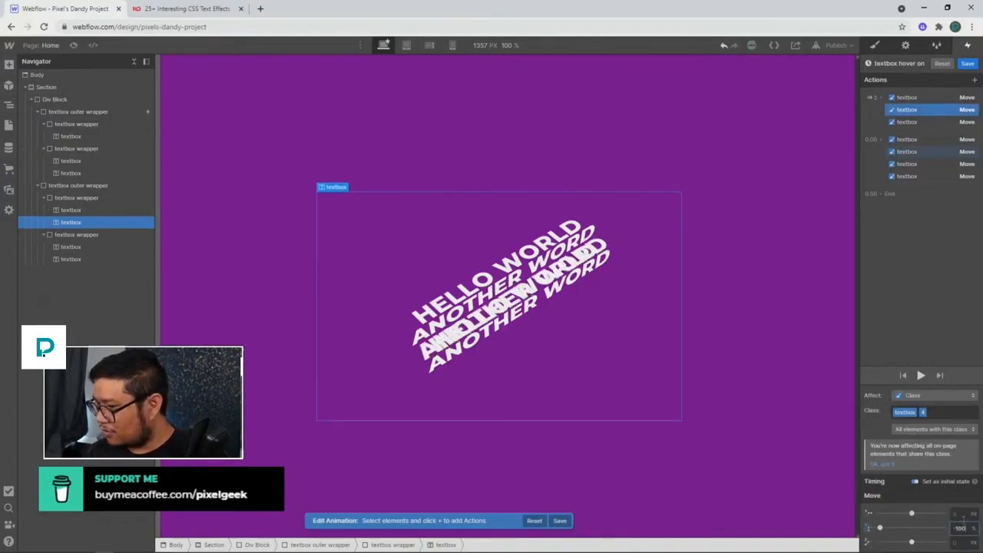
key(shift+Down)
key(shift+Down)
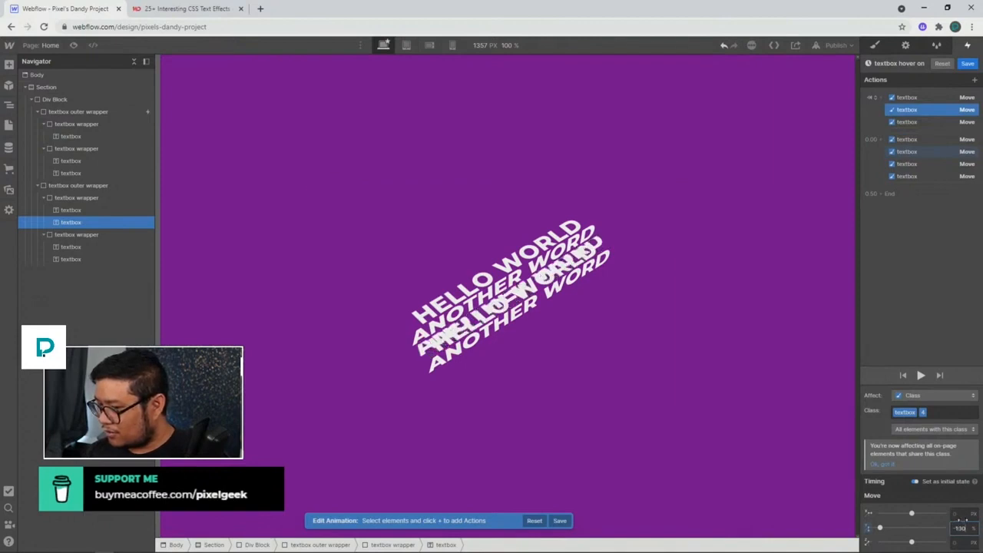
key(shift+Down)
key(shift+Down)
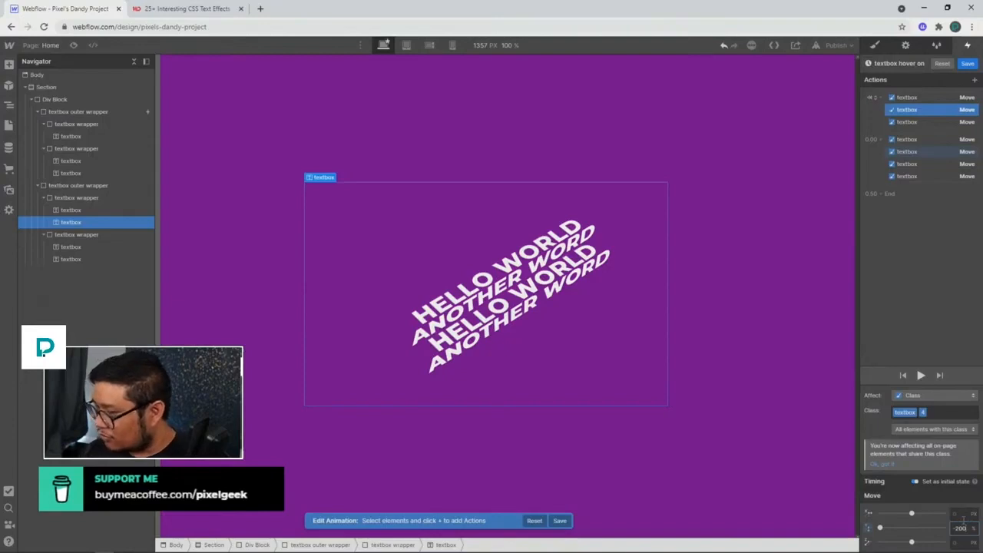
Set the vertical move of the 0.00 s textbox 4 action to -100% and save the textbox hover on animation.
click(915, 152)
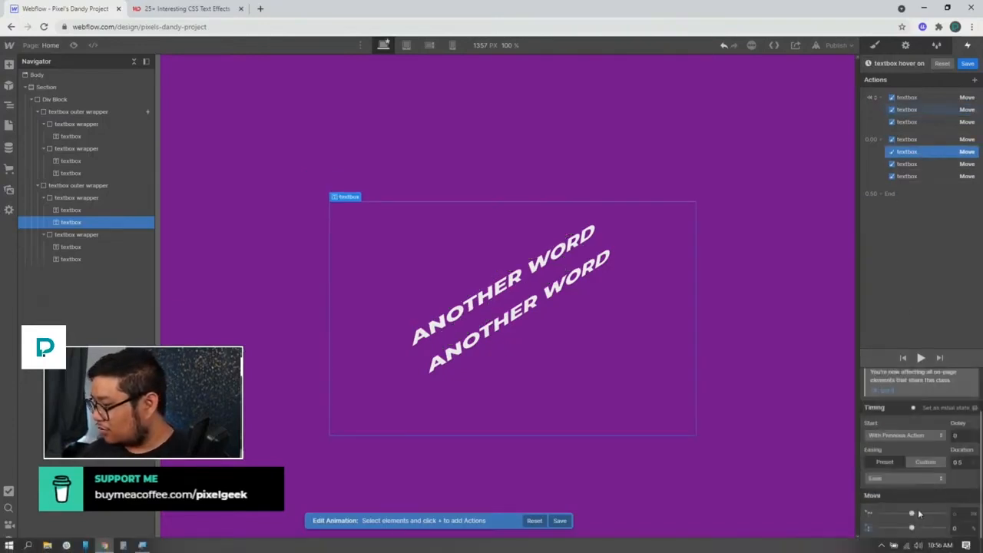
scroll(914, 456, down, 1)
key(shift+Down)
key(shift+Down)
key(shift+Down)
key(shift+Down)
key(shift+Down)
key(shift+Down)
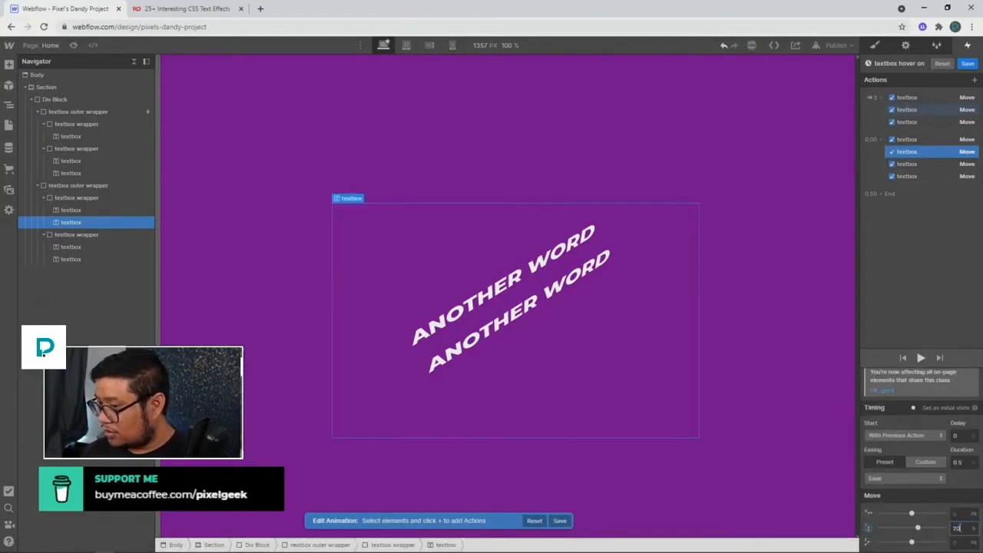
key(shift+Down)
key(shift+Down)
key(shift+Down)
key(shift+Down)
key(shift+Down)
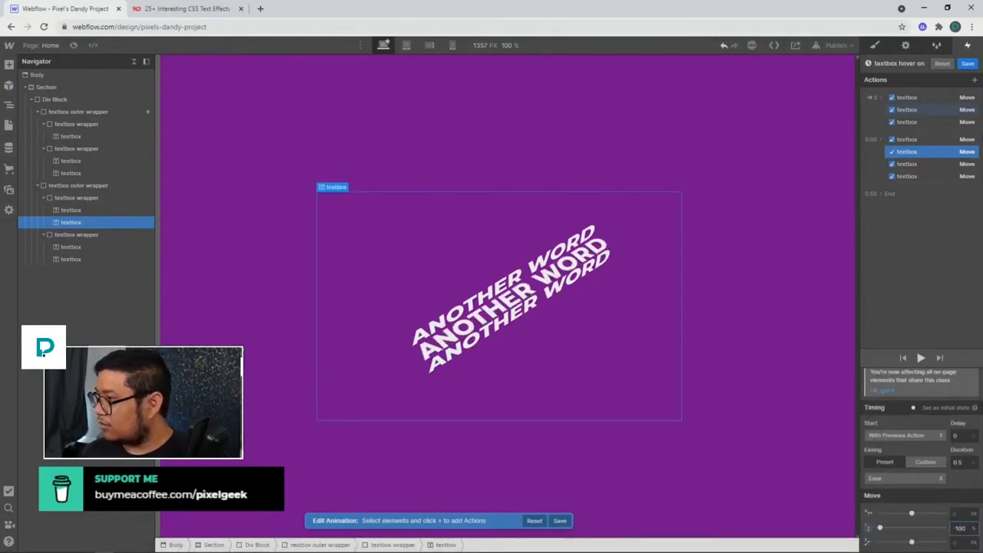
click(967, 64)
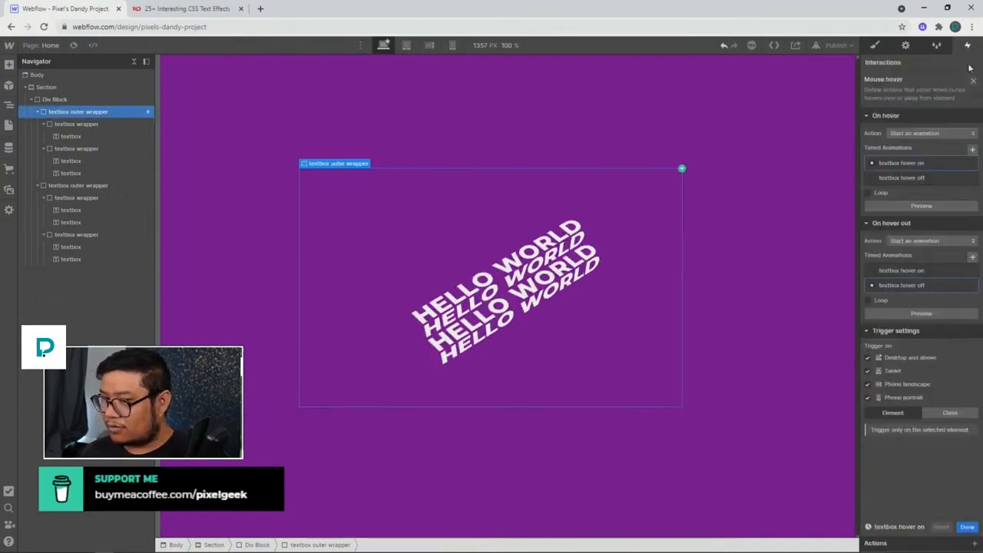
Set the second textbox action's vertical move to -200% in the textbox hover off animation, save it and check the page preview.
click(908, 286)
click(77, 210)
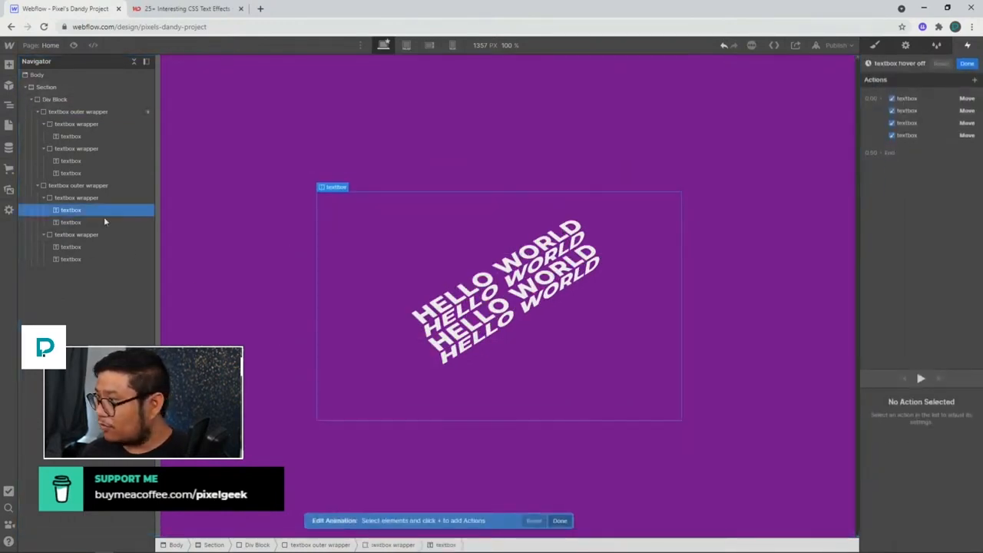
click(914, 136)
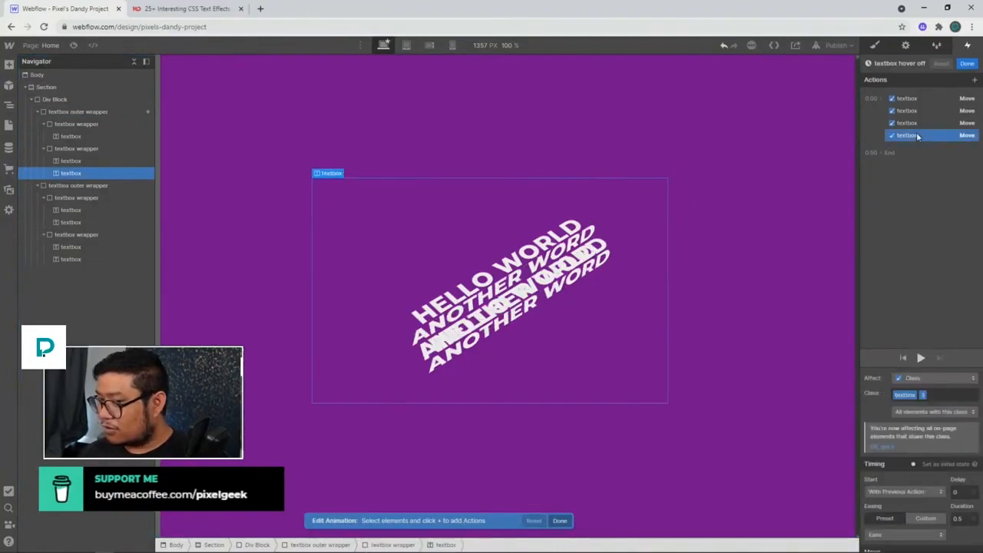
click(910, 112)
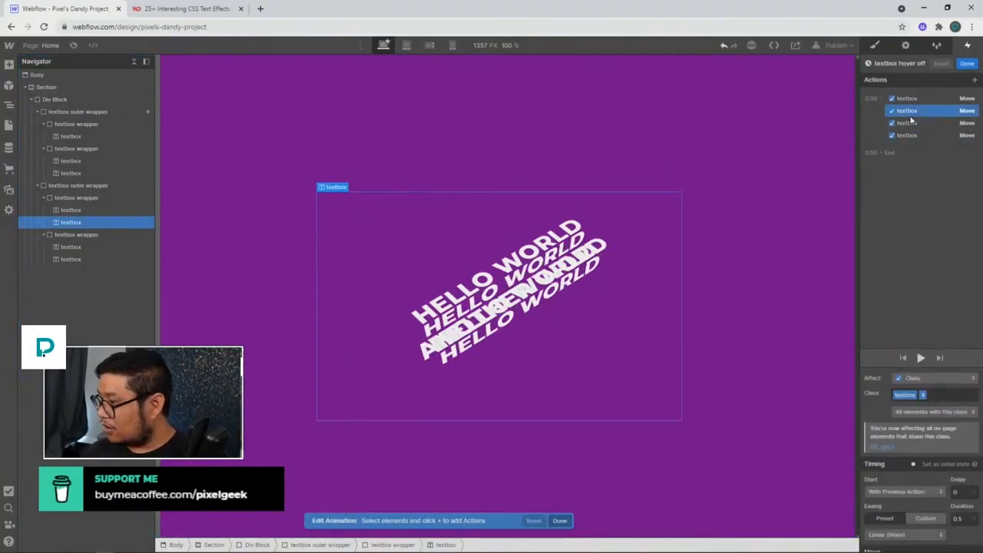
scroll(944, 470, down, 1)
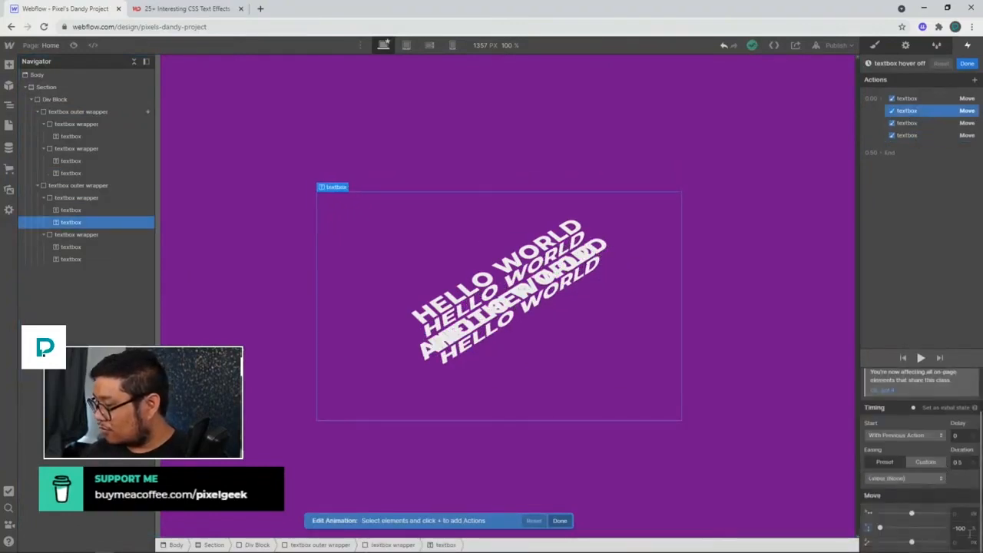
click(962, 528)
key(shift+Down)
key(shift+Down)
key(shift+Down)
key(shift+Down)
key(shift+Down)
key(shift+Down)
key(shift+Down)
key(shift+Down)
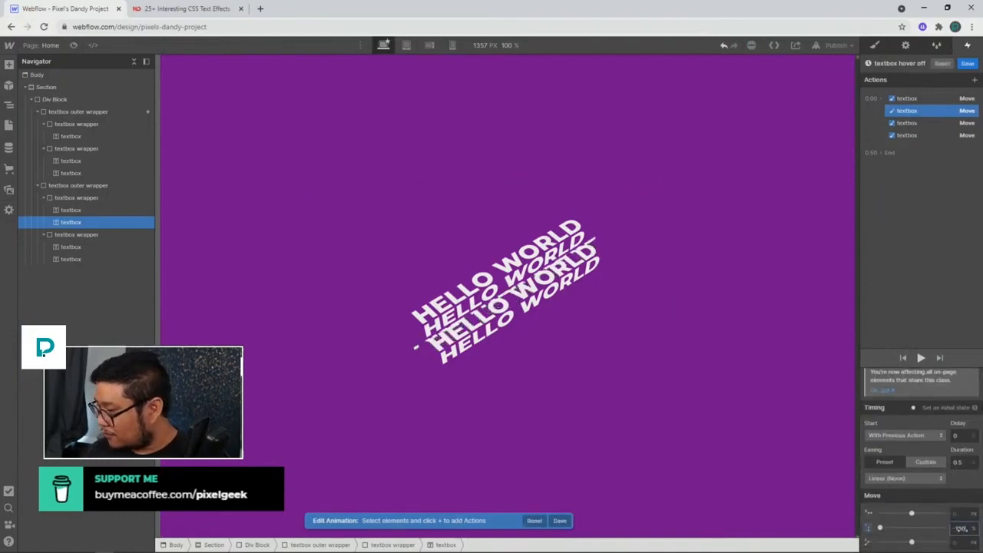
key(shift+Down)
key(shift+Down)
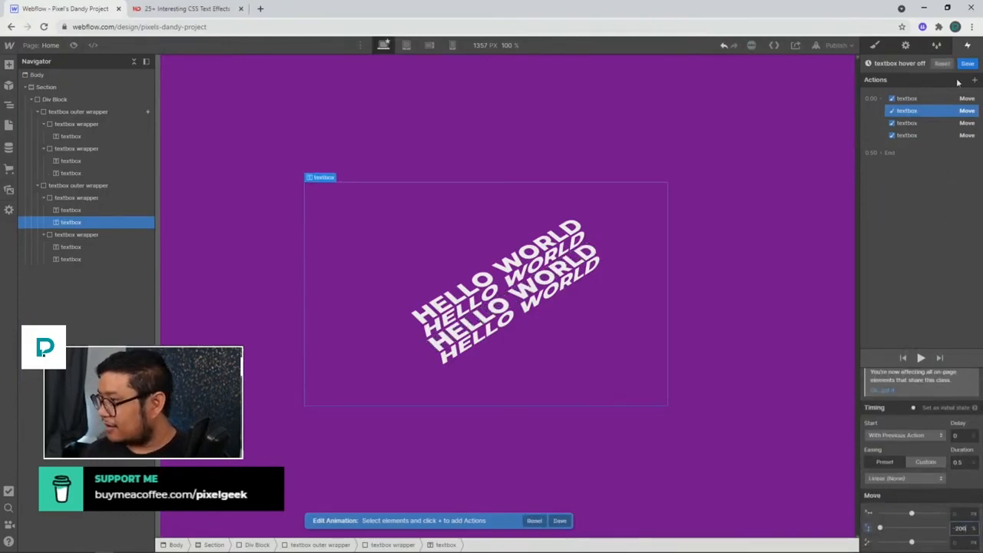
click(966, 64)
key(ctrl+shift+p)
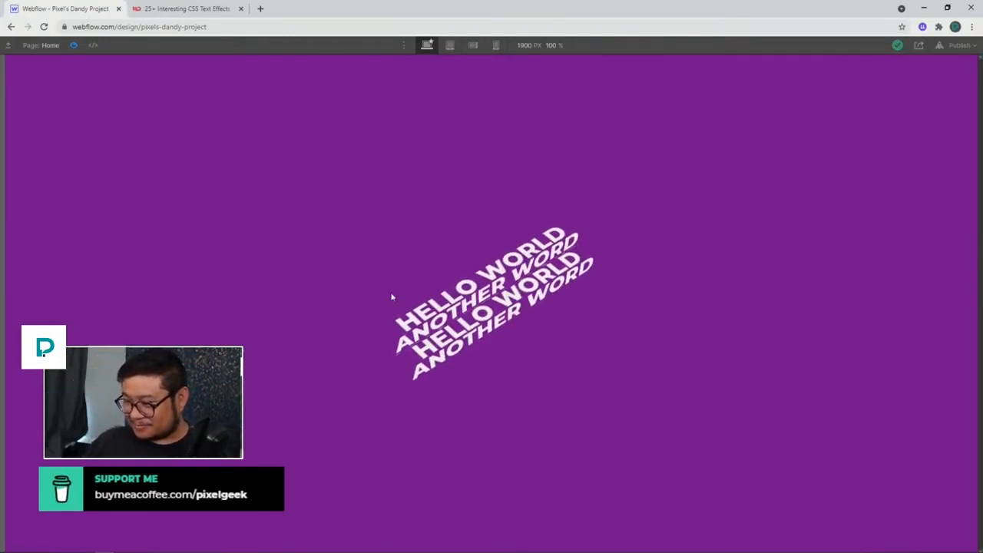
click(73, 45)
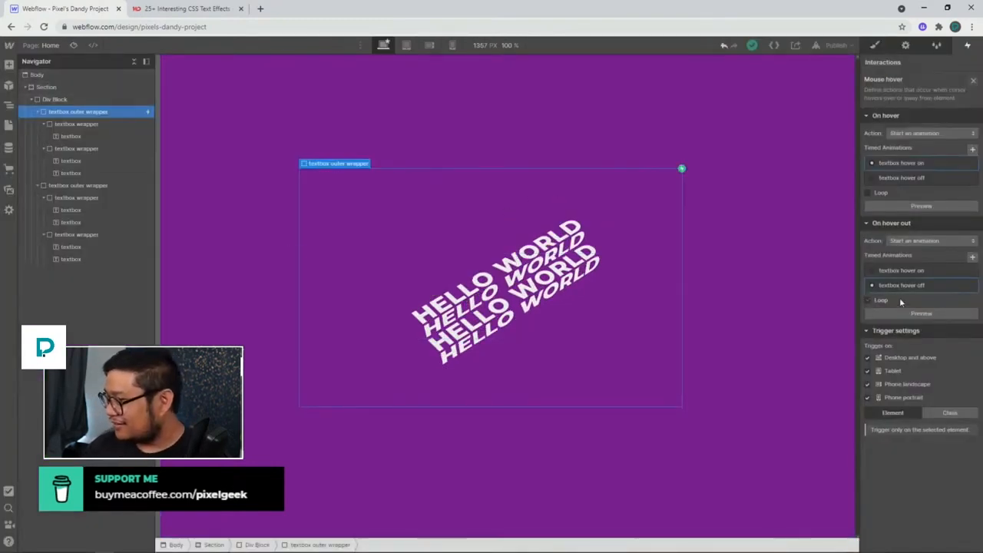
Set the easing of all four textbox move actions in the textbox hover off animation to Ease.
scroll(907, 290, down, 2)
click(910, 100)
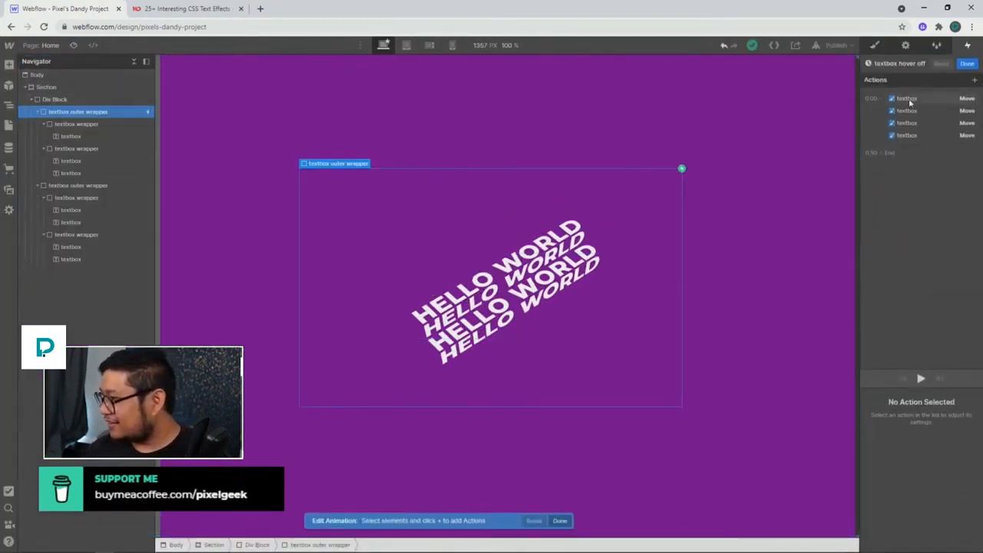
shift+click(908, 136)
click(902, 534)
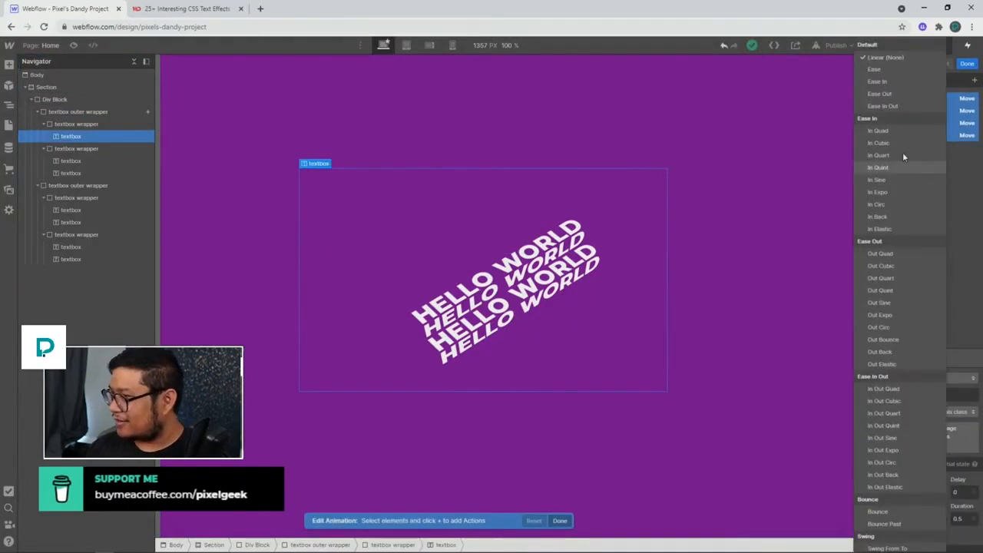
click(886, 71)
click(967, 63)
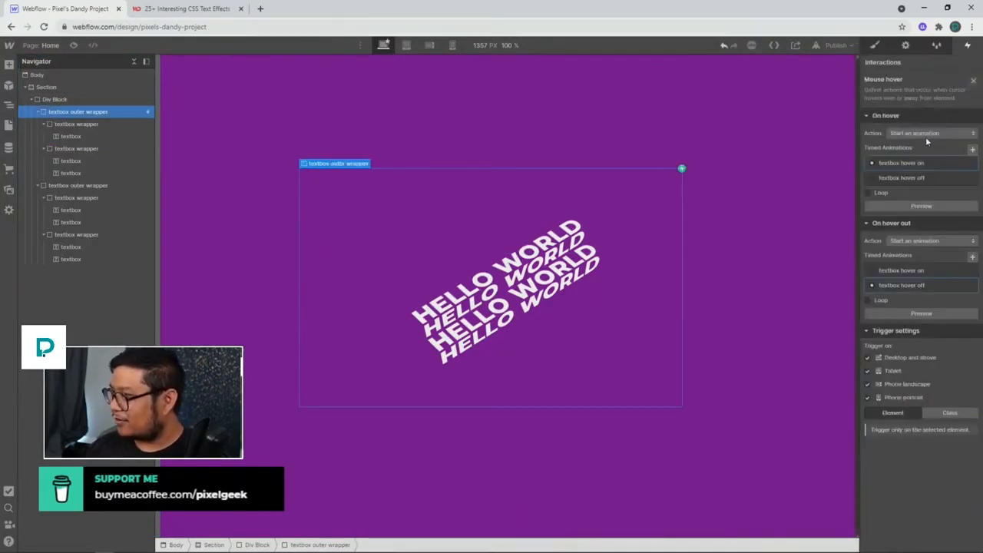
Apply Ease easing to the four 0.00 s textbox actions in textbox hover on and preview the page.
click(922, 163)
click(907, 139)
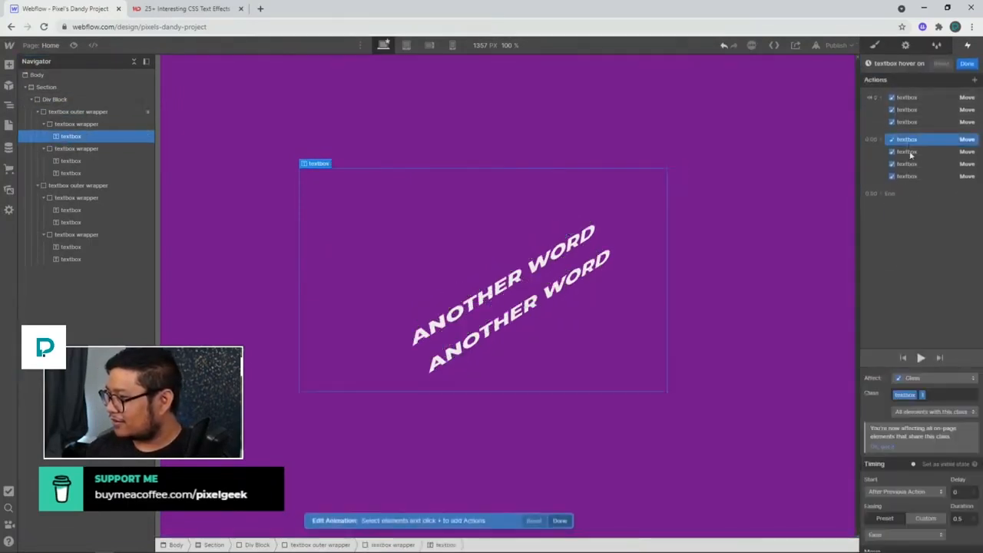
shift+click(915, 177)
click(900, 534)
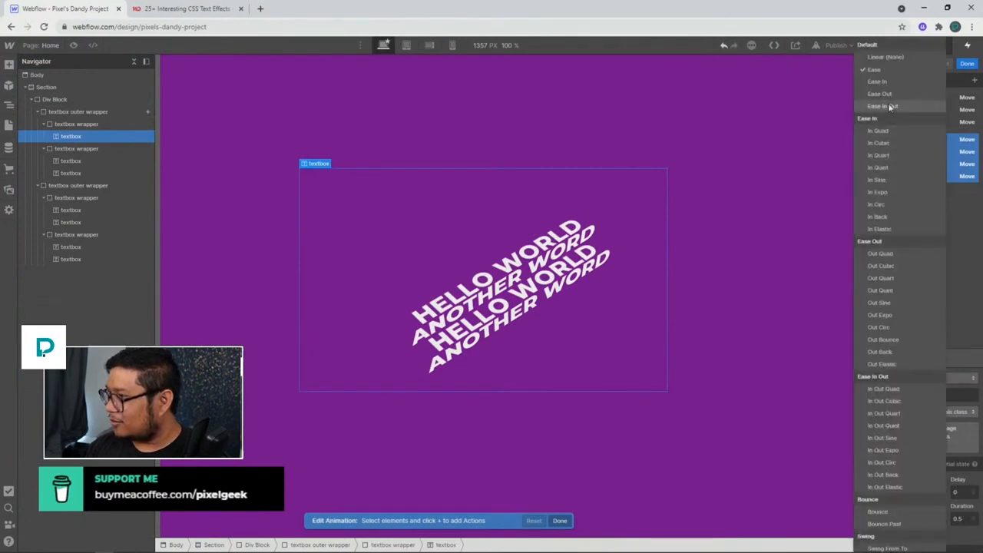
click(876, 72)
click(967, 63)
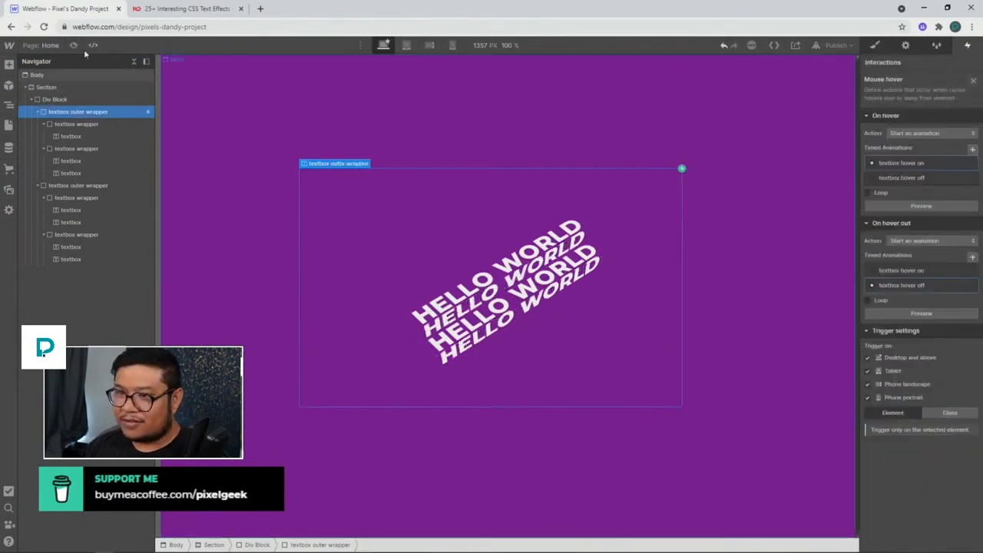
click(73, 44)
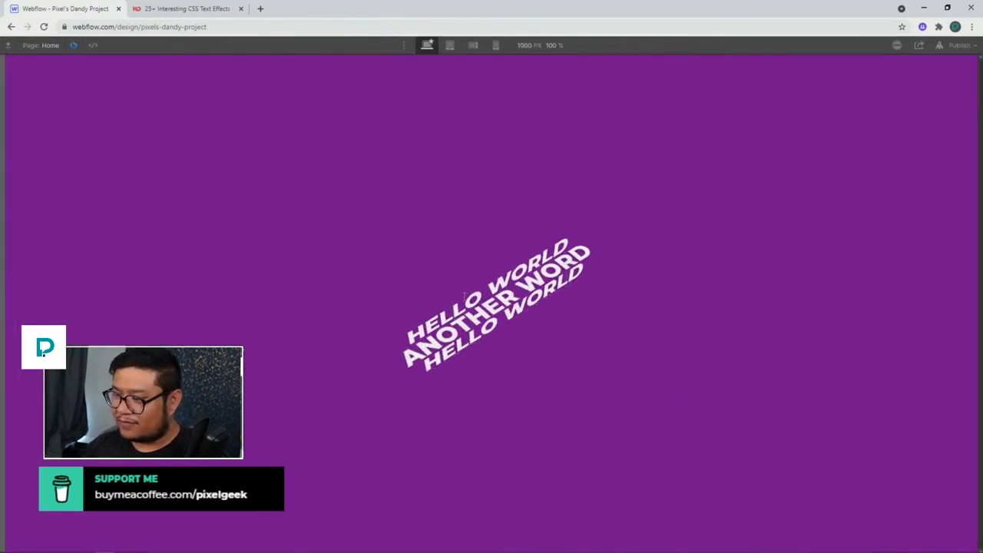
Publish the site to its webflow.io domain.
click(958, 45)
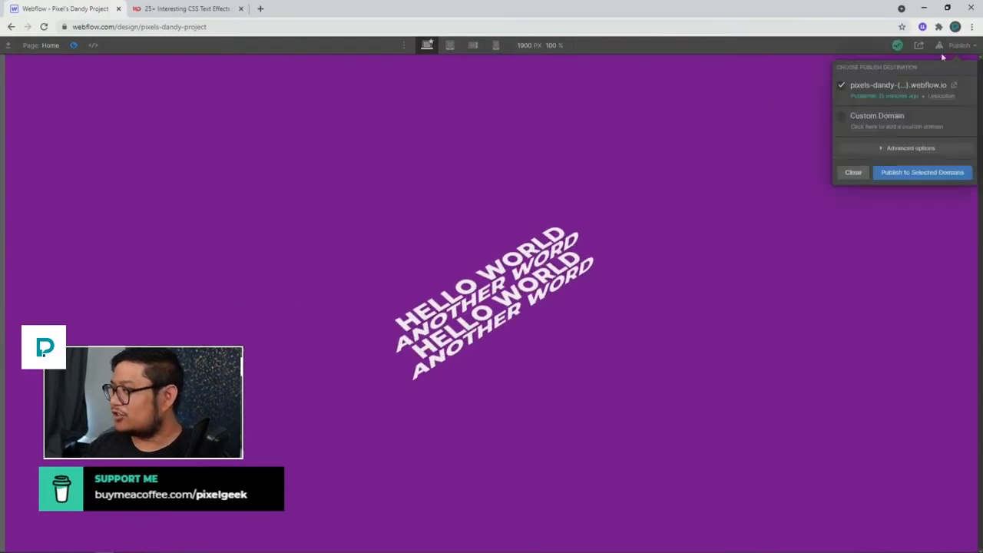
click(897, 174)
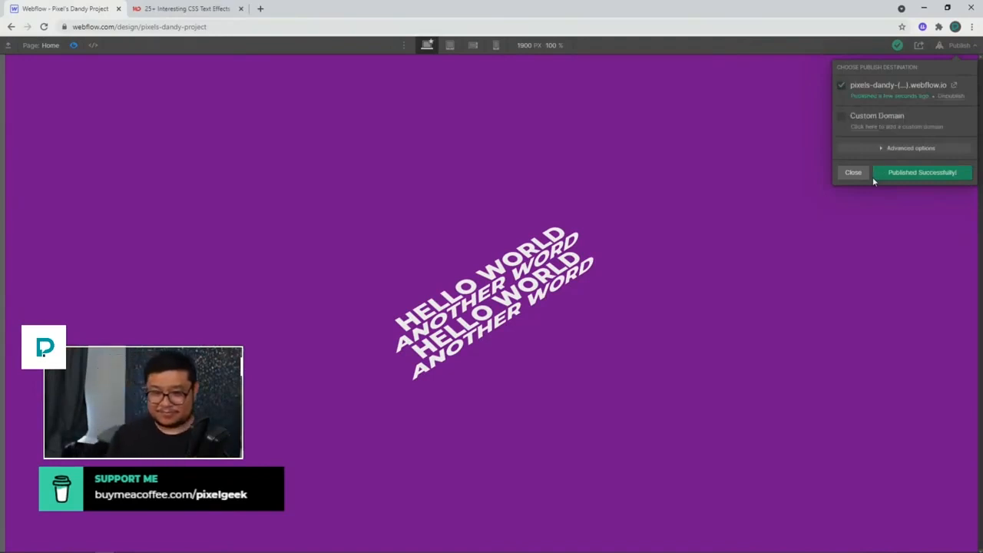
click(420, 222)
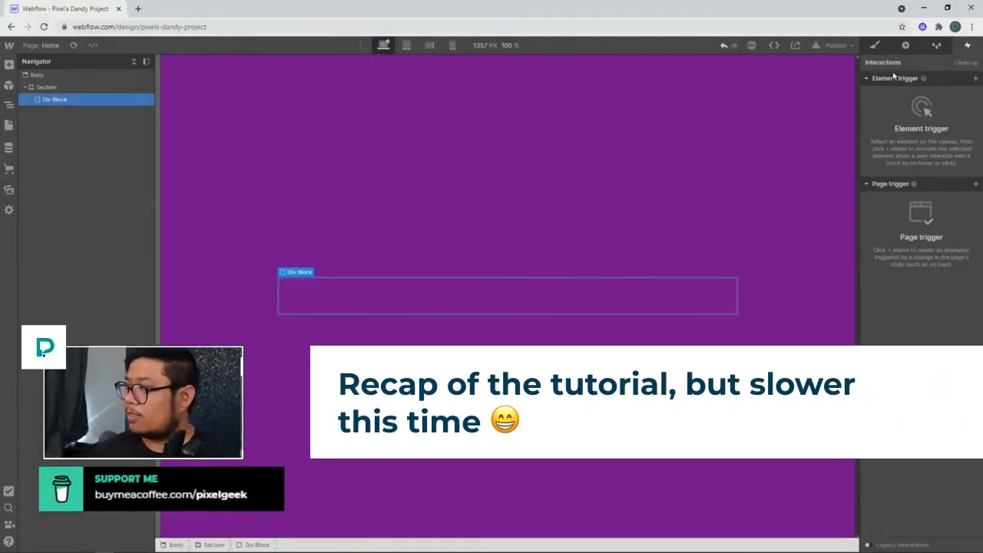
Insert a new div inside the existing Div Block and give it the textbox wrapper class.
click(869, 53)
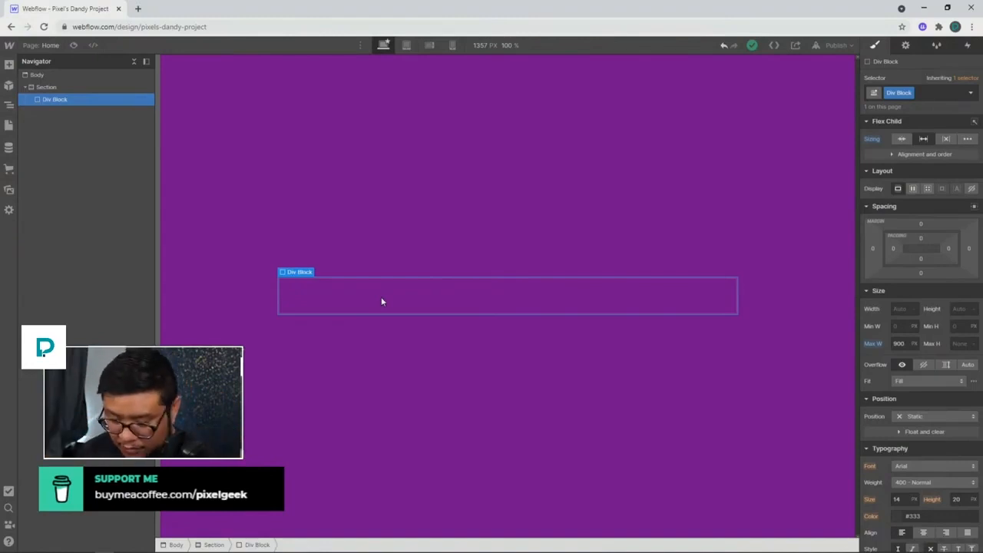
key(ctrl+e)
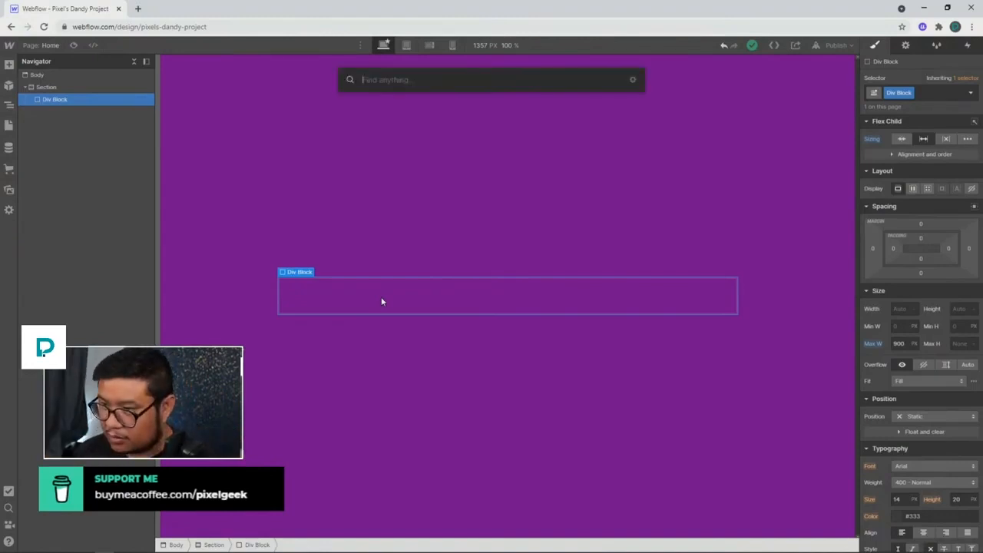
text(div)
key(Return)
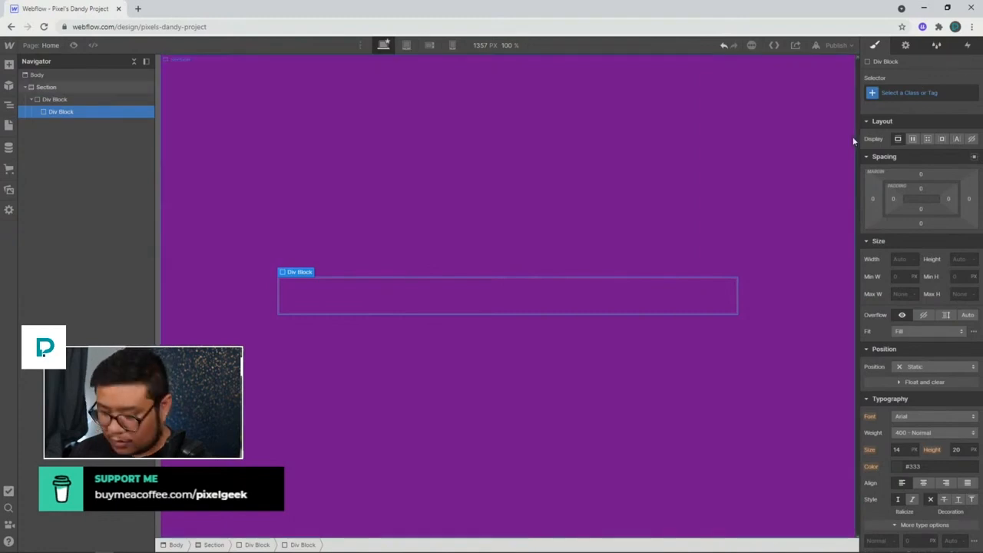
click(918, 93)
text(text)
click(894, 176)
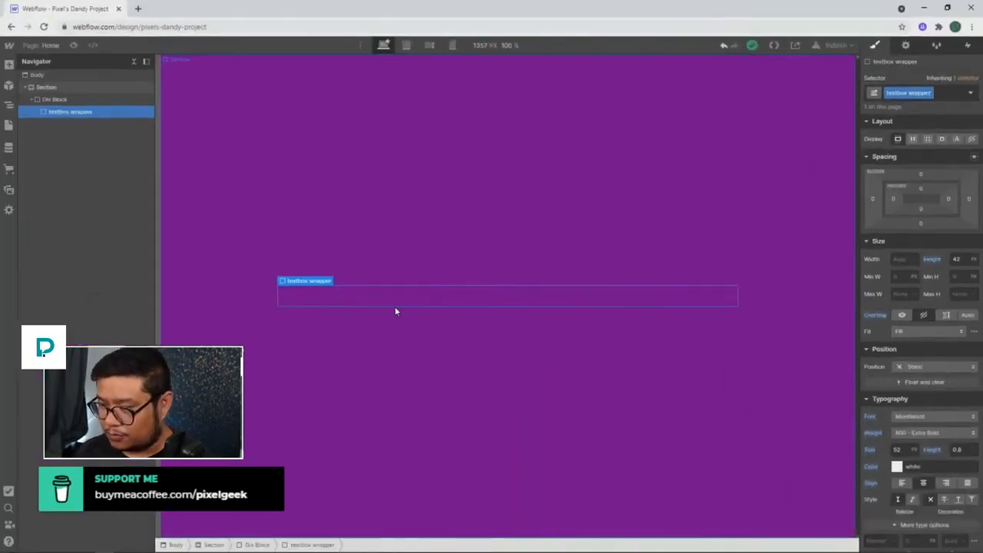
Add a text block inside the textbox wrapper and assign it the existing textbox class.
key(ctrl+e)
text(text)
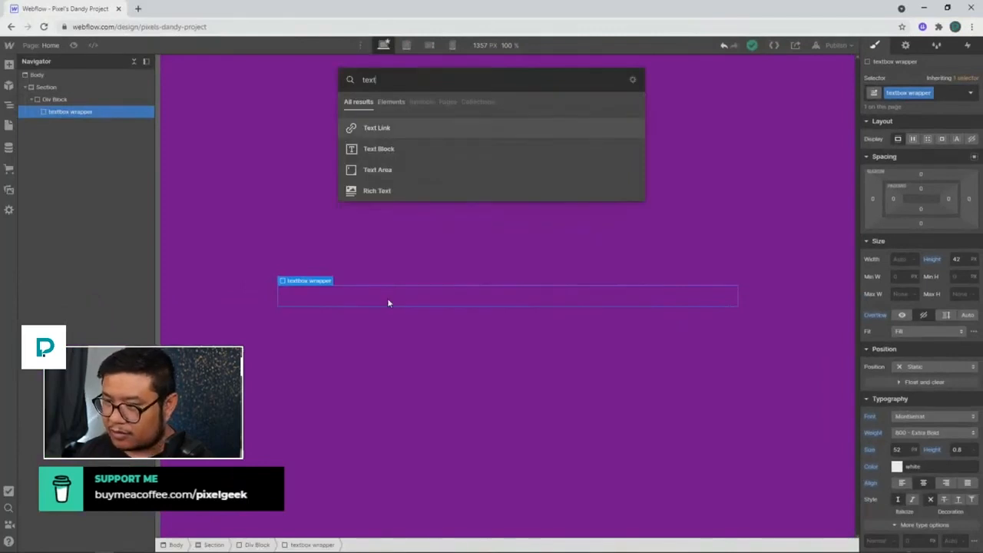
key(Down)
key(Return)
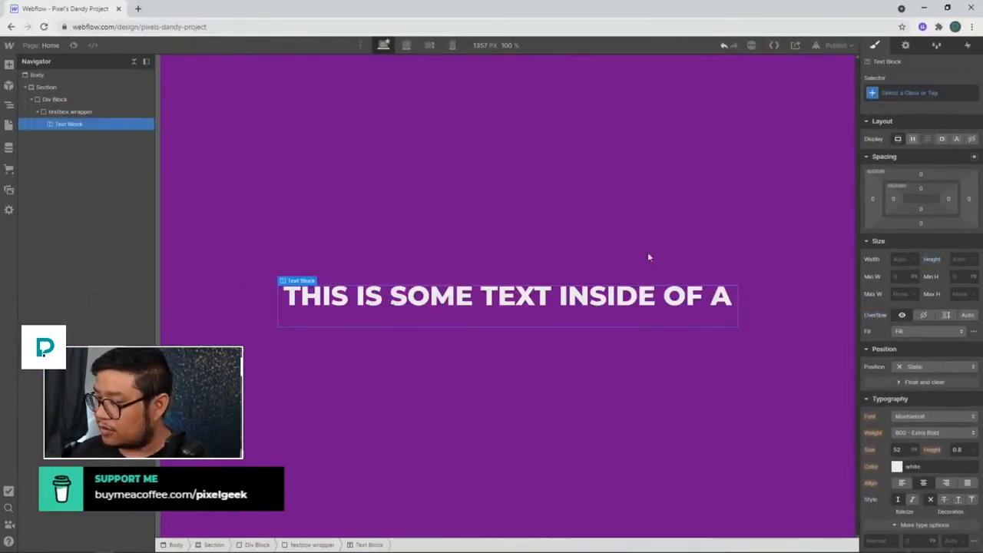
click(897, 93)
text(text)
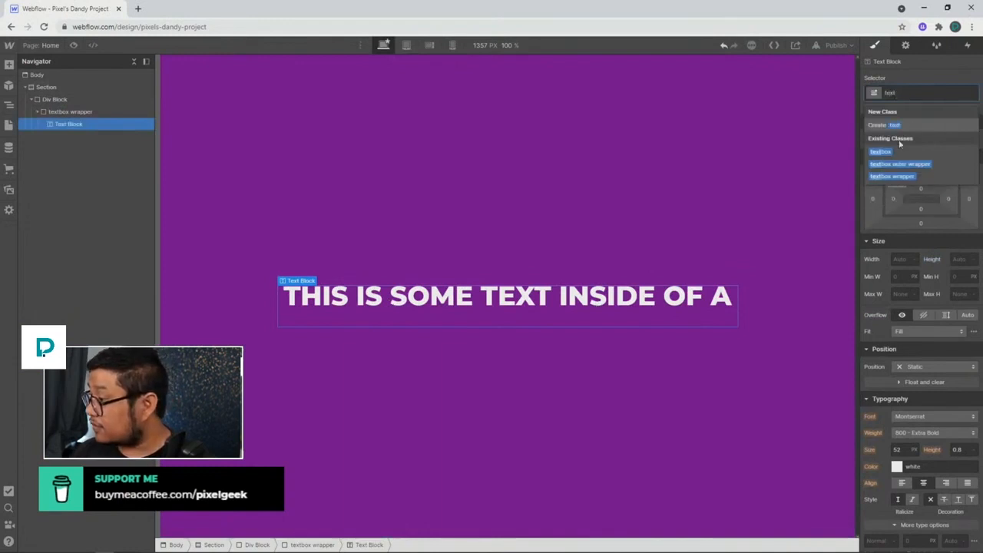
click(894, 153)
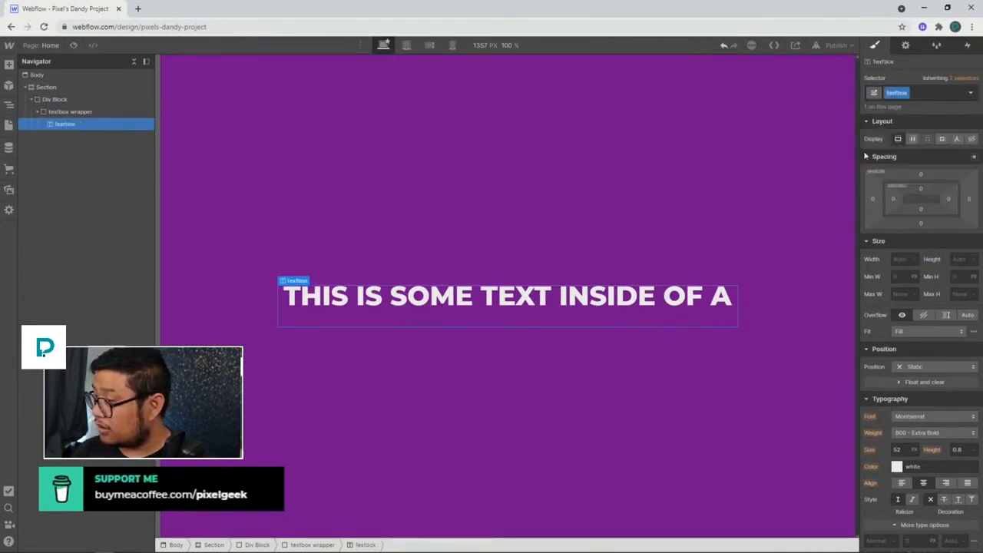
Replace the textbox's placeholder text with HELLO WORLD and check where its font size is inherited from.
double_click(380, 299)
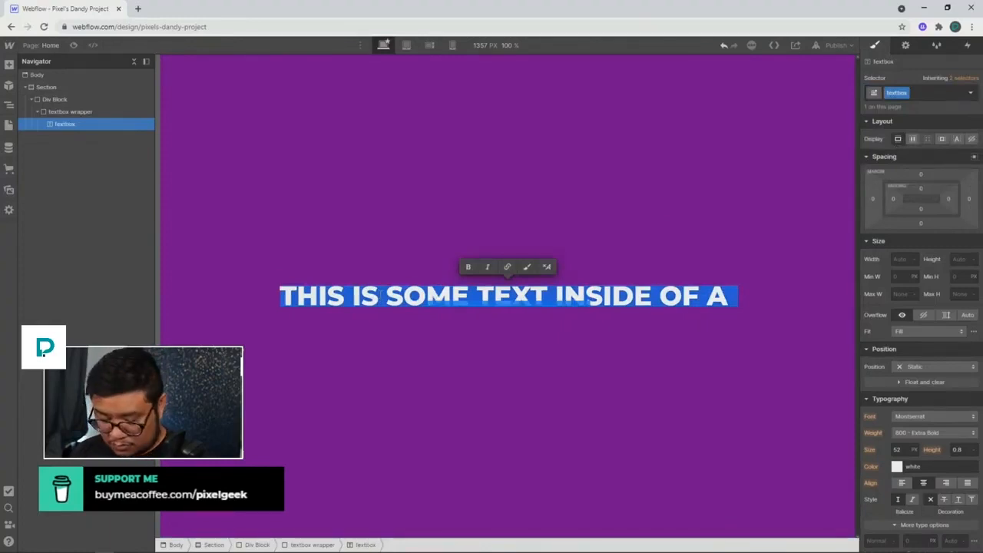
text(HELLO WORLD)
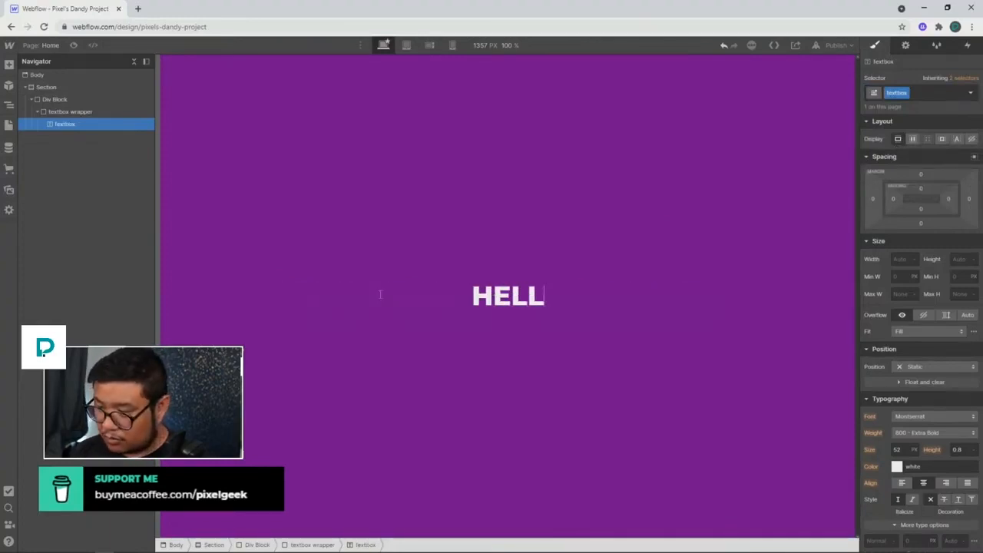
key(Escape)
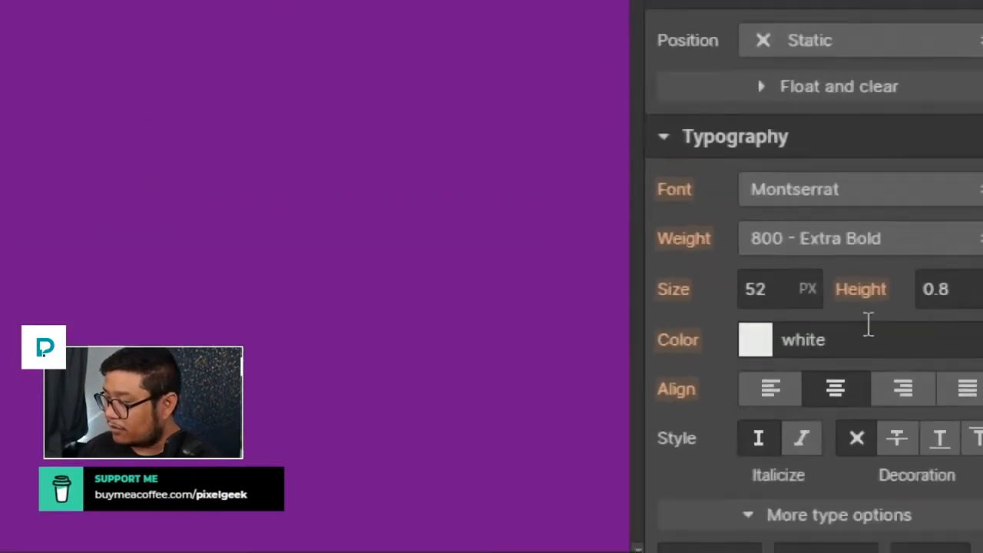
click(667, 286)
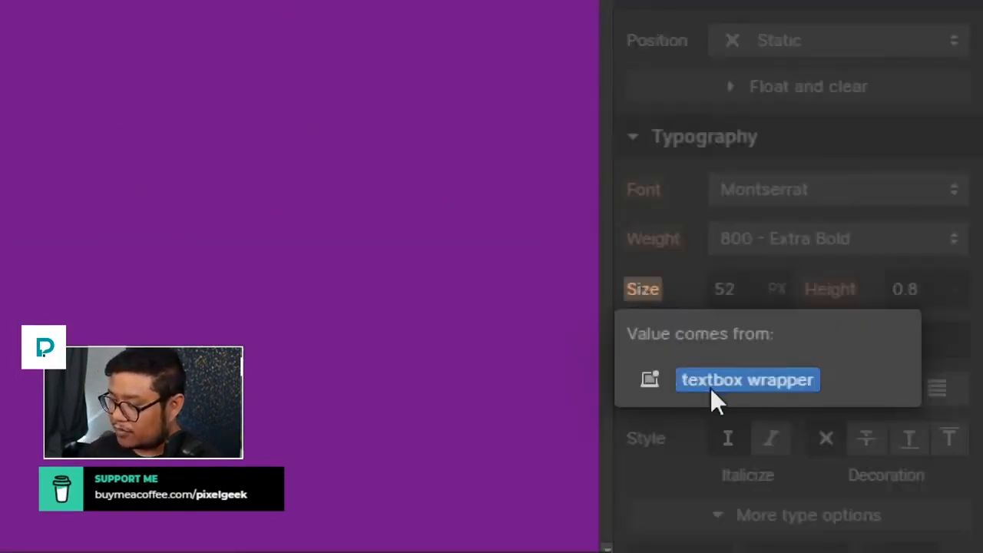
click(888, 246)
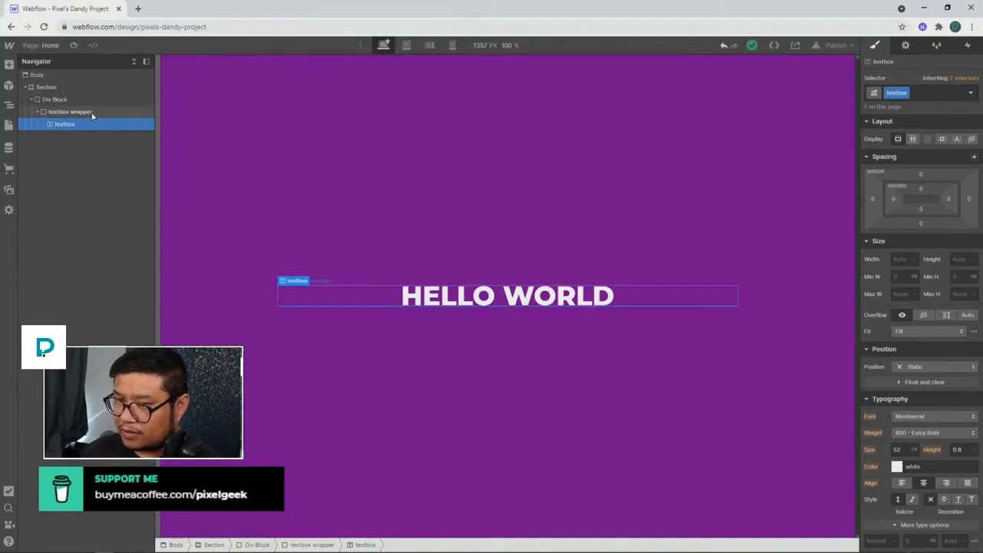
Add a mouse hover trigger to the textbox wrapper that starts a new timed animation named hover on hover.
click(93, 112)
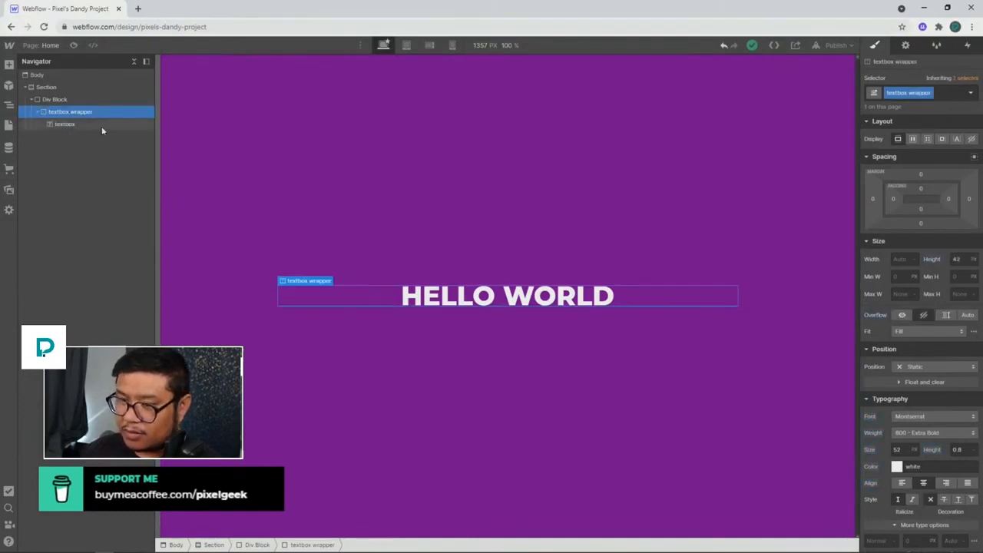
click(966, 46)
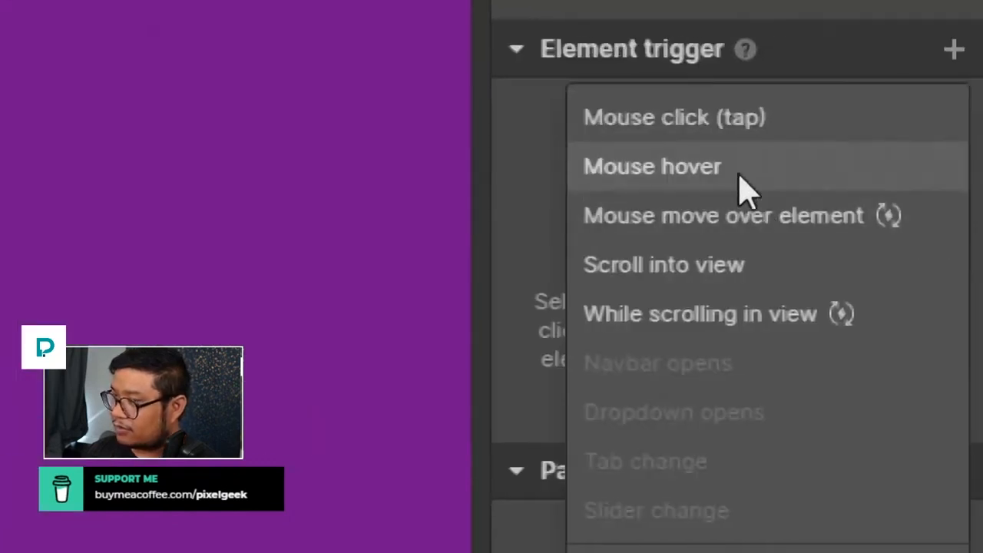
click(740, 177)
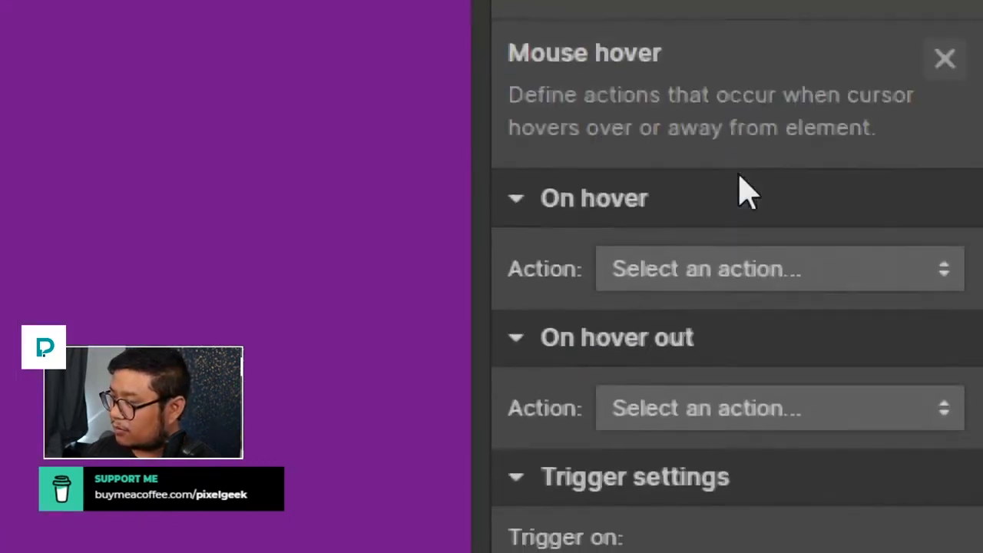
click(729, 270)
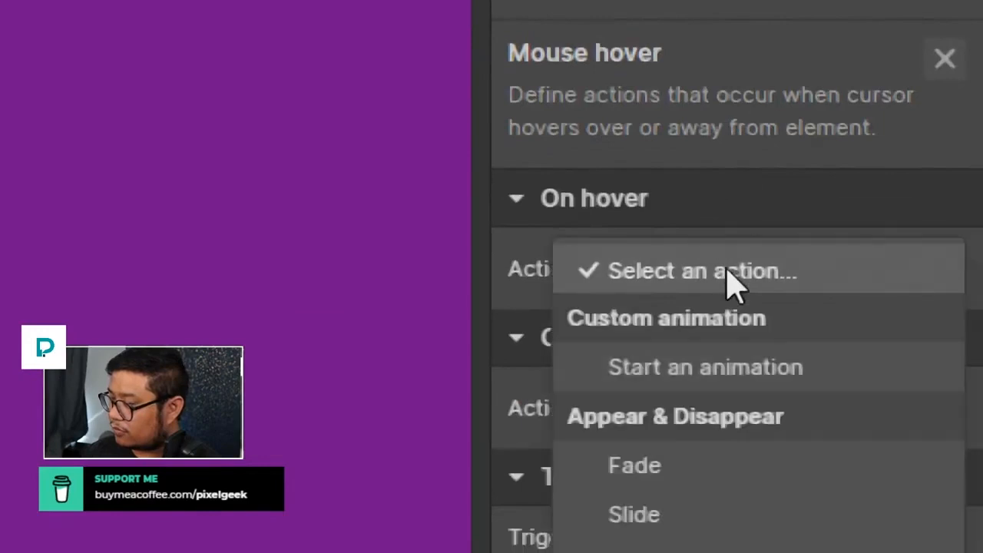
click(704, 372)
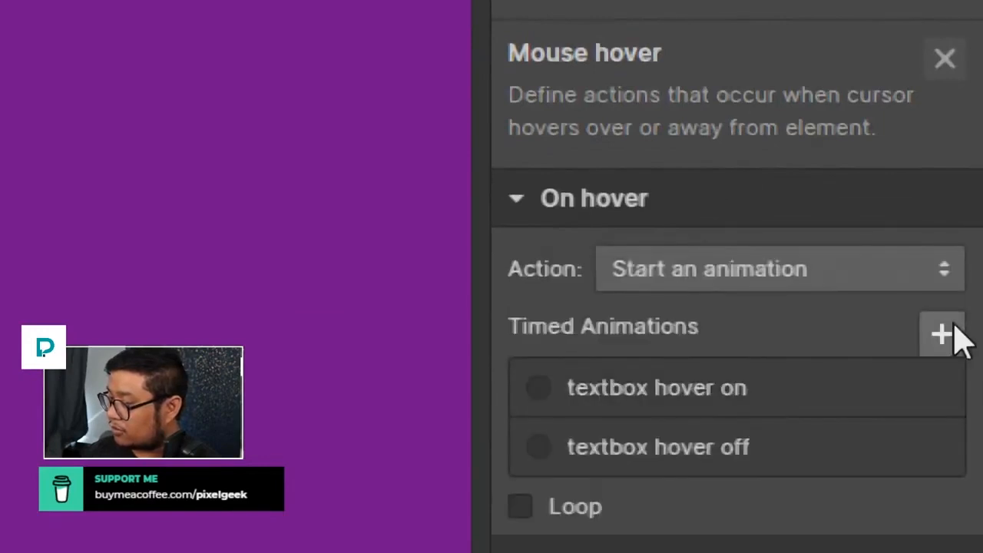
click(955, 325)
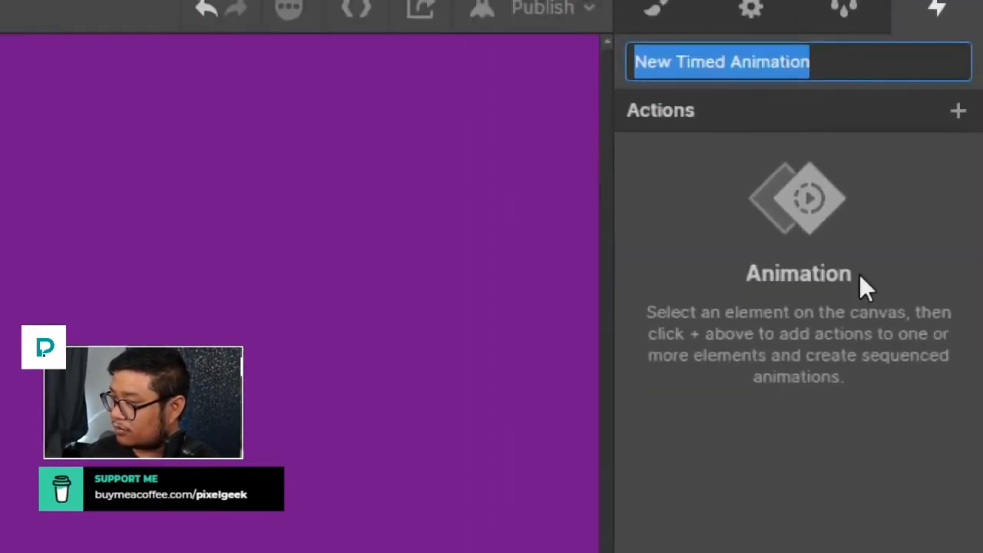
text(hover)
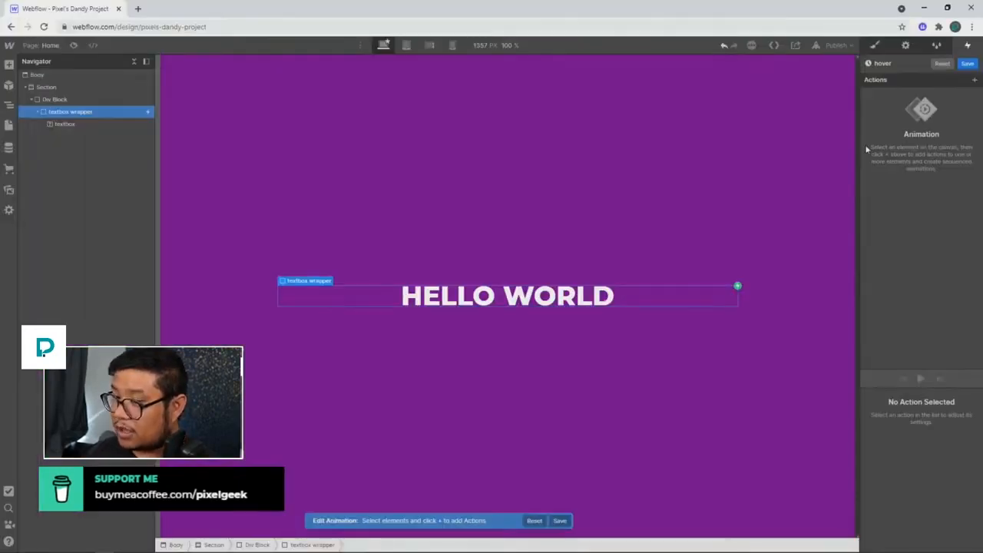
Add a Move action for the textbox to the hover animation and set its easing to Ease.
click(109, 127)
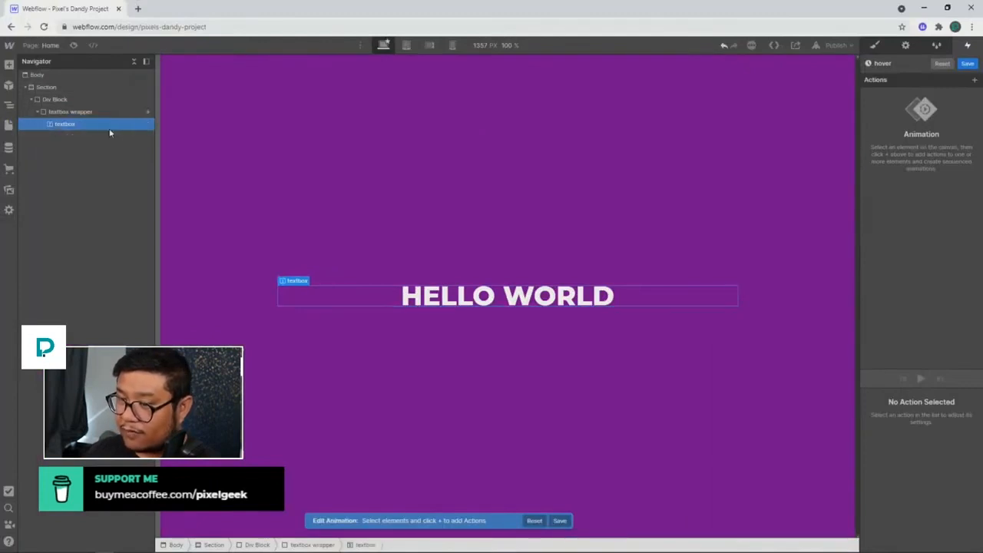
click(974, 80)
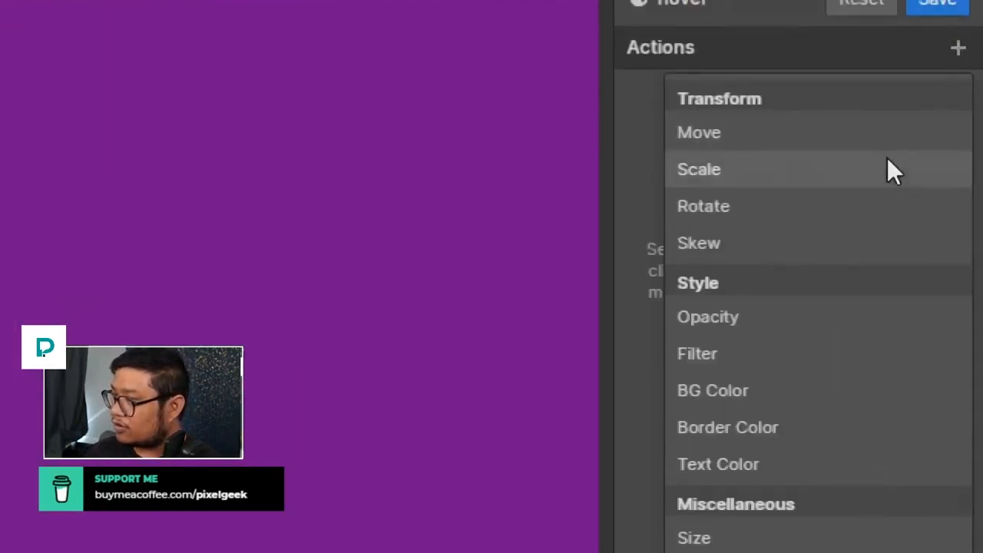
click(854, 145)
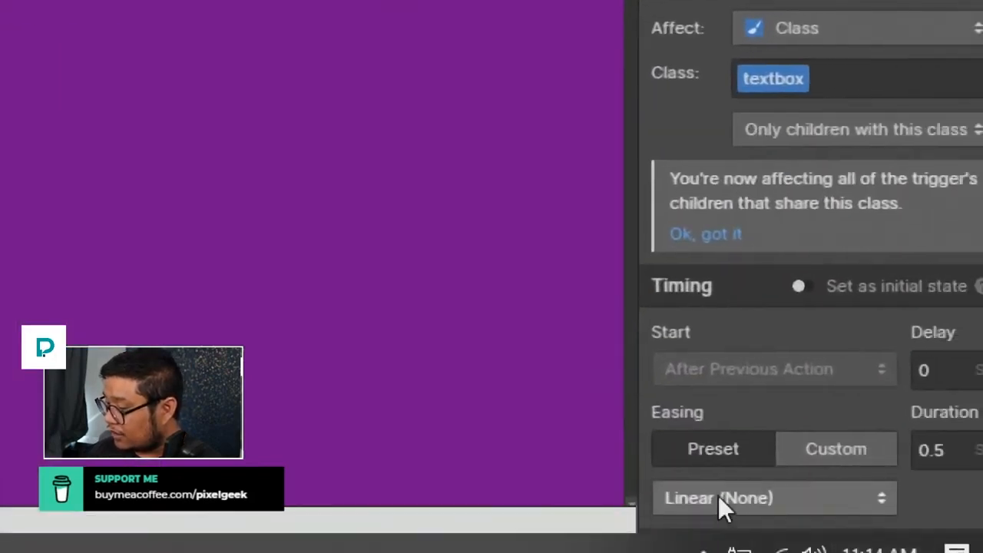
click(718, 498)
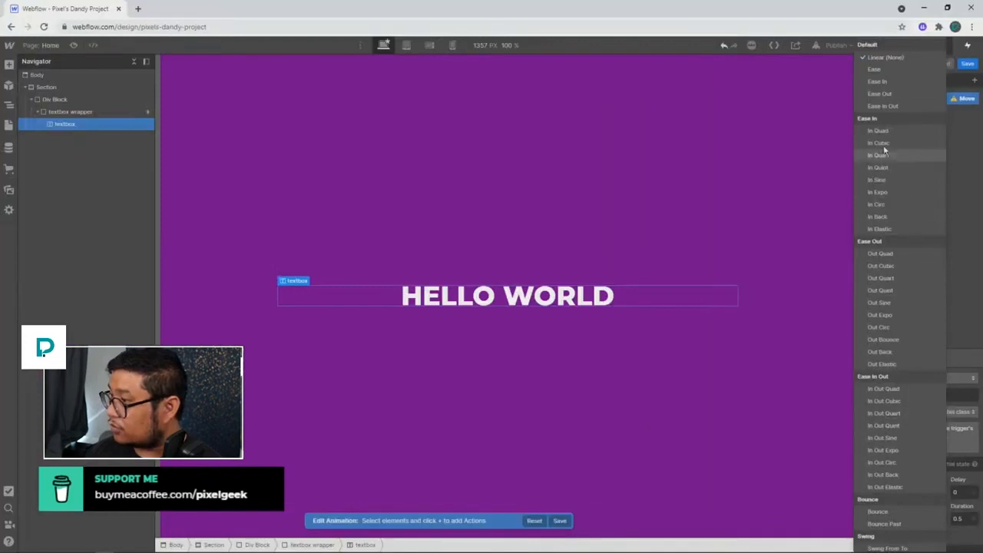
click(877, 69)
Switch the Move action's Y unit to percent and set the vertical offset to 100%.
scroll(923, 461, down, 1)
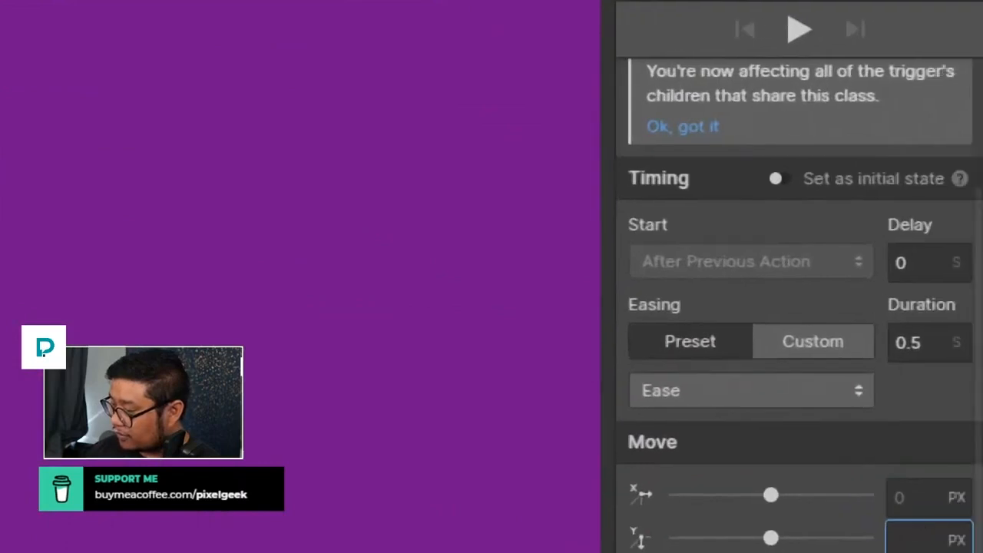
click(958, 529)
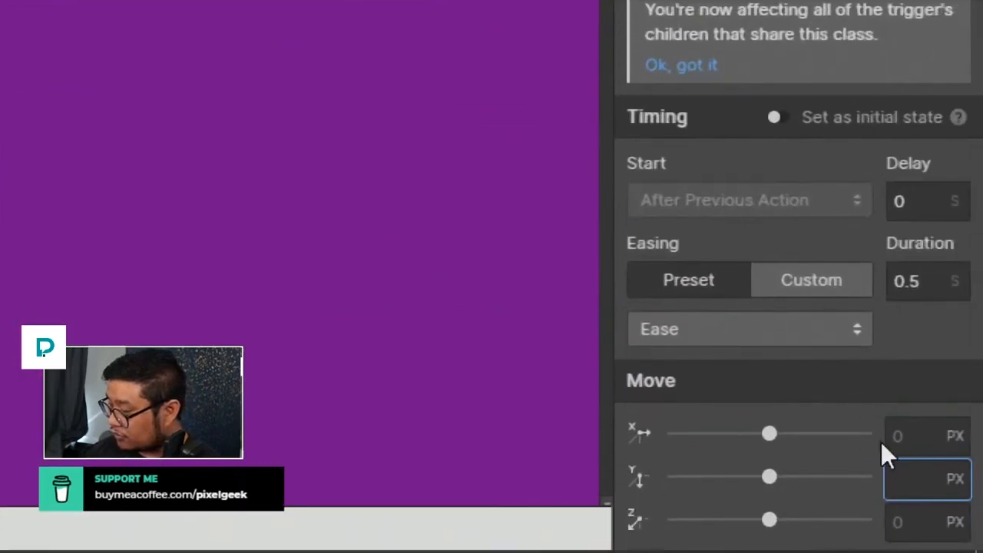
click(946, 479)
click(928, 376)
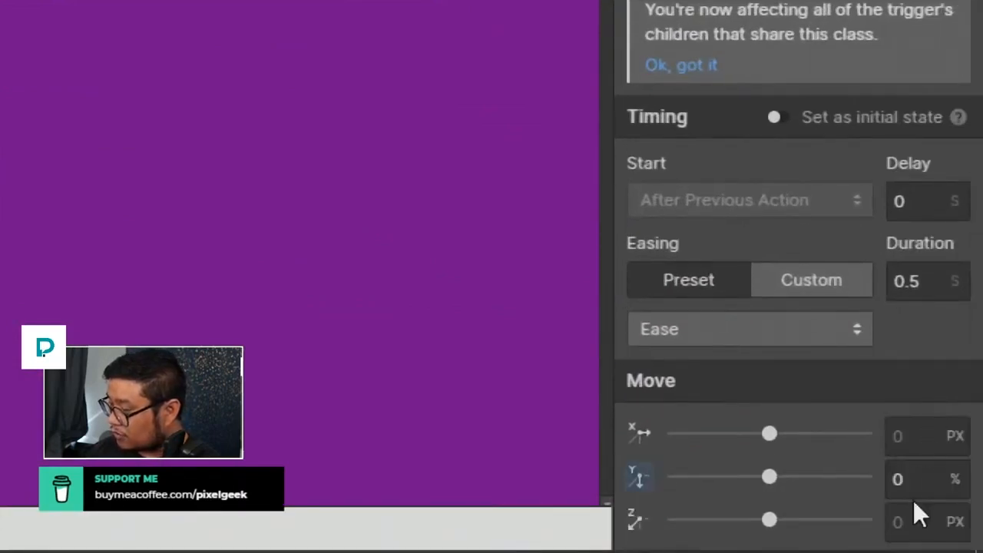
click(914, 485)
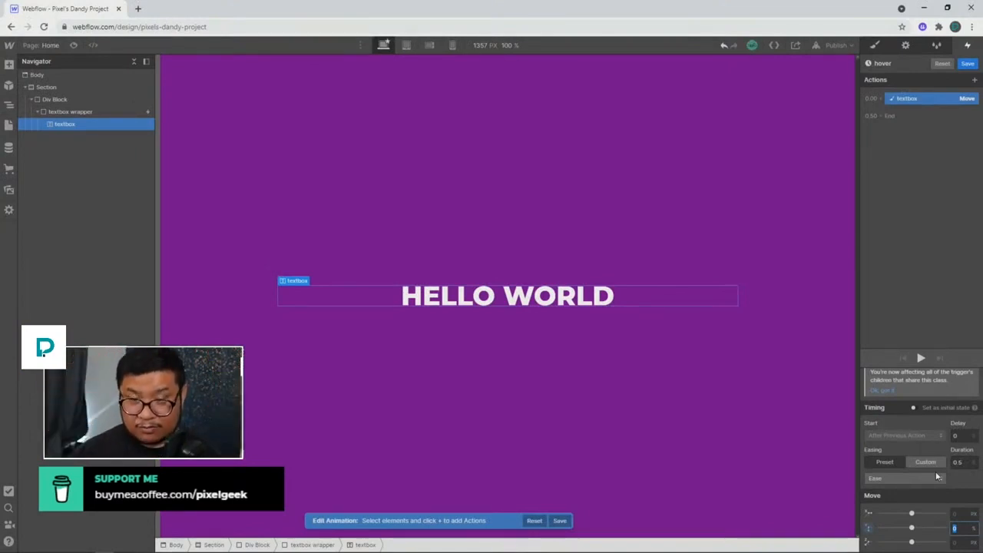
text(10)
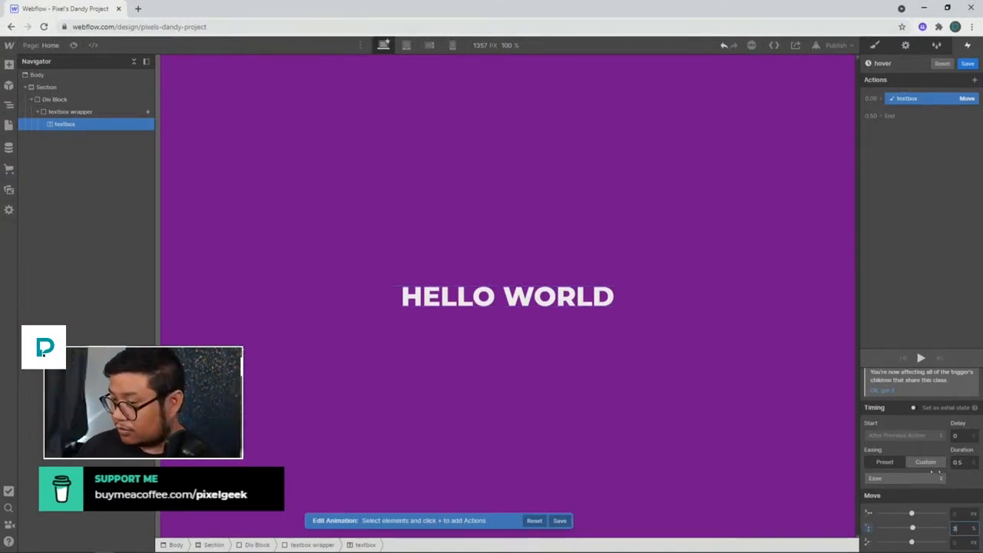
key(Up)
key(Up)
key(Up)
key(Up)
key(Up)
key(Up)
key(Up)
key(Up)
key(Up)
key(Up)
key(Up)
key(Up)
key(Up)
key(Up)
key(Up)
key(Up)
key(Up)
key(Up)
key(Up)
key(Up)
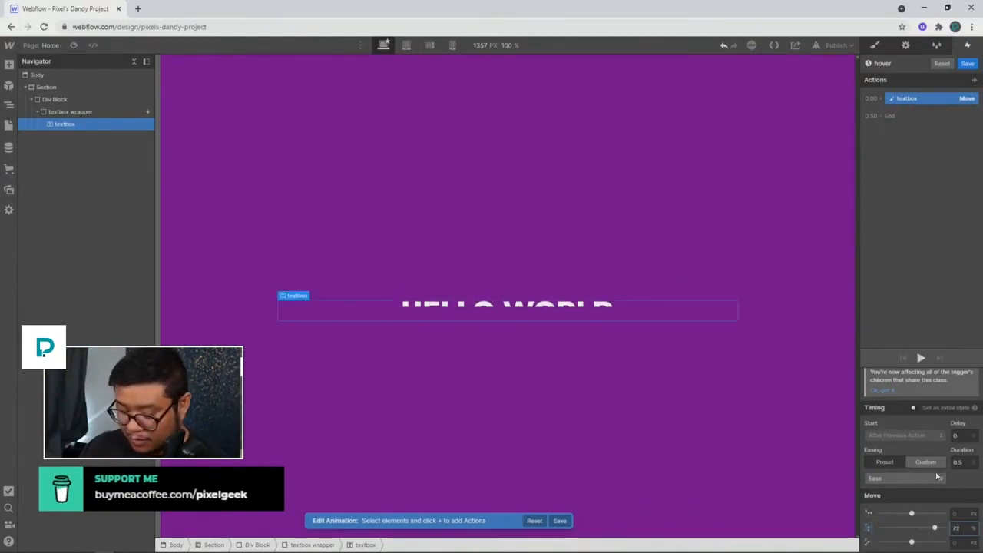
text(00)
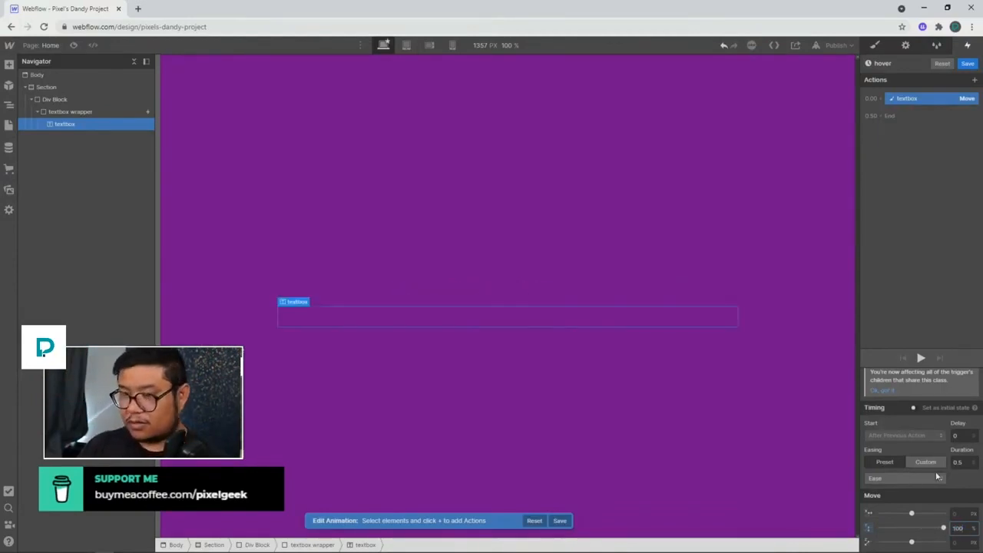
Play back the hover animation several times and save it.
click(919, 358)
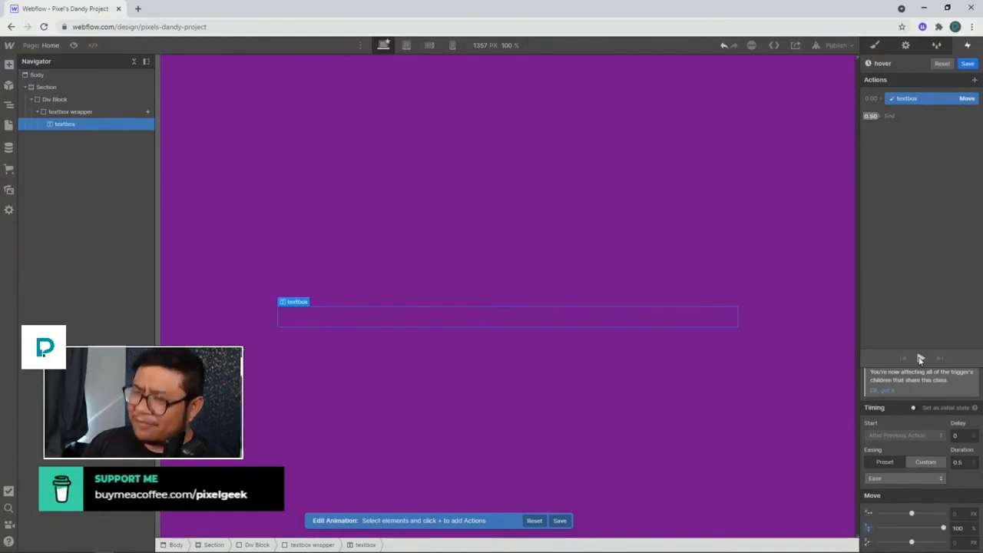
click(920, 359)
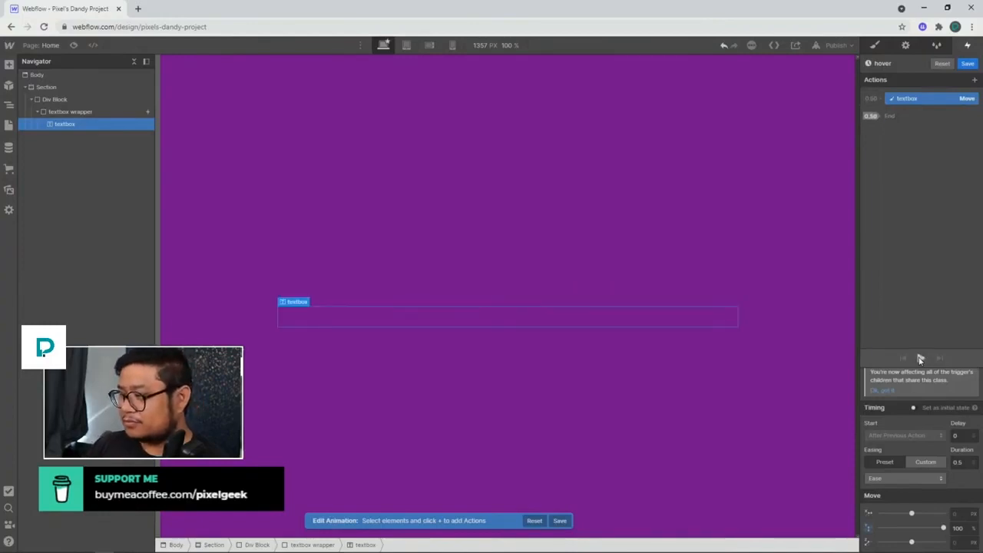
click(920, 358)
click(920, 359)
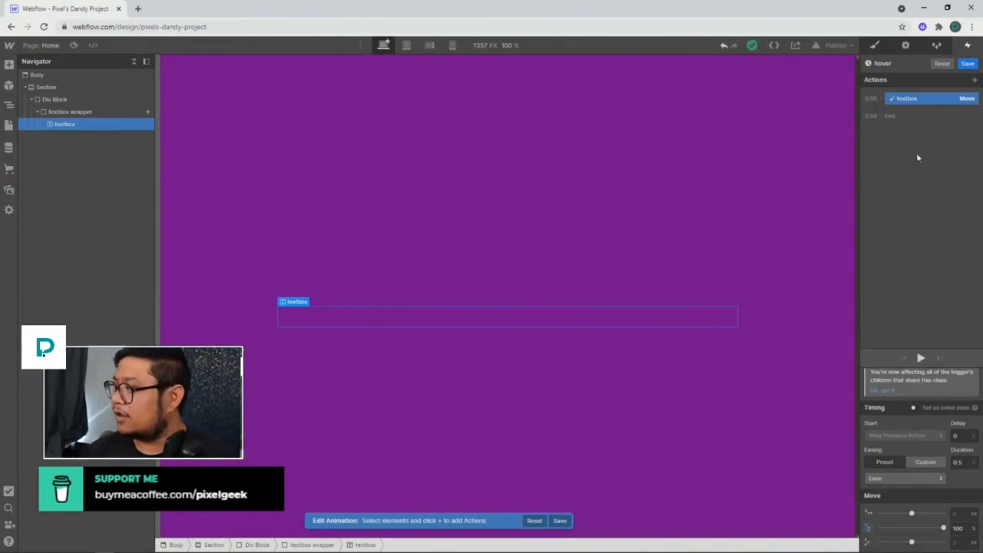
click(968, 64)
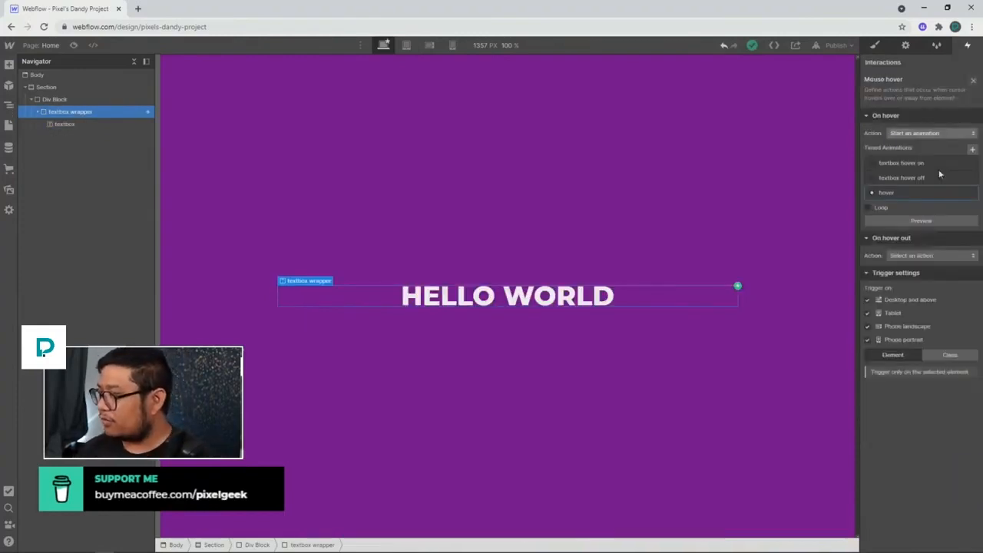
Set the hover out action to start an animation, duplicate the hover animation and open the copy for editing.
click(908, 255)
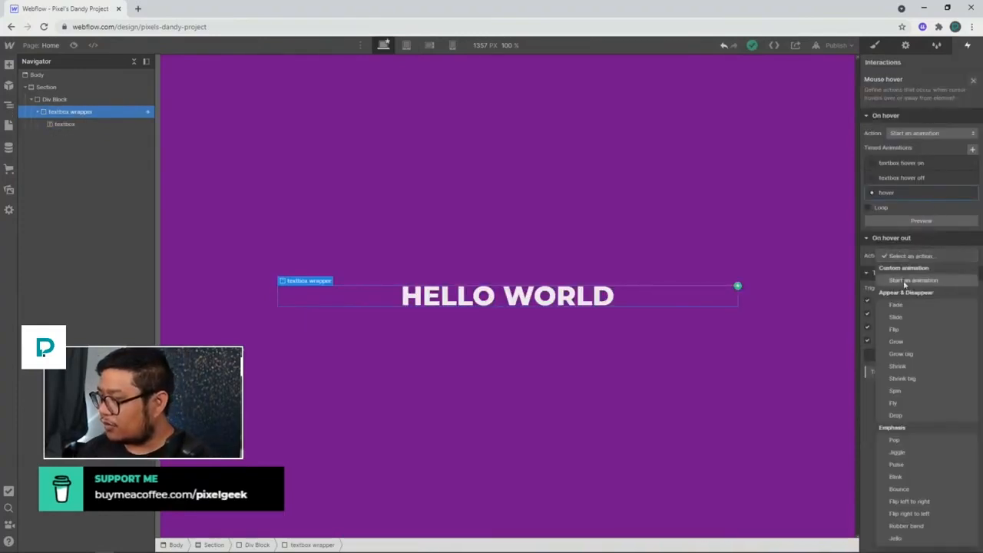
click(911, 279)
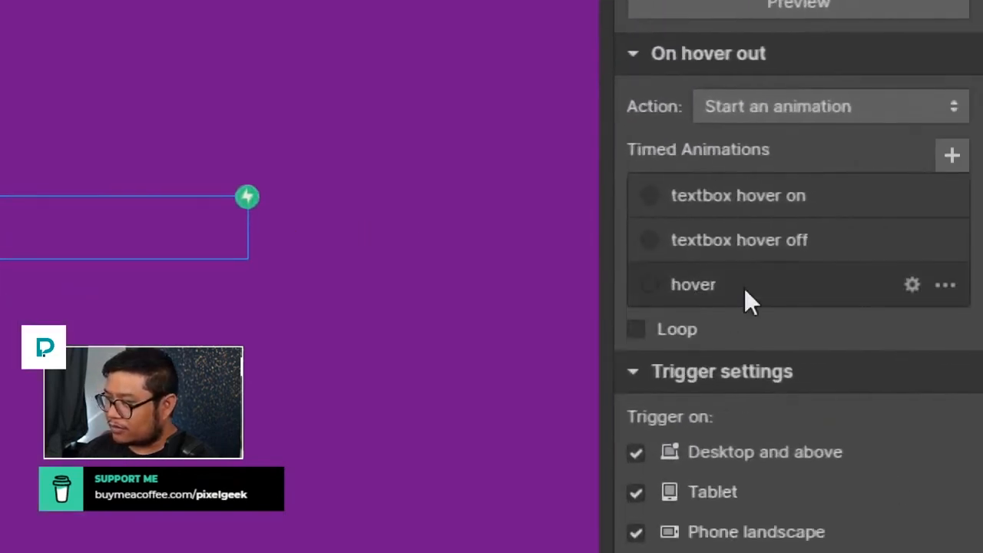
click(943, 285)
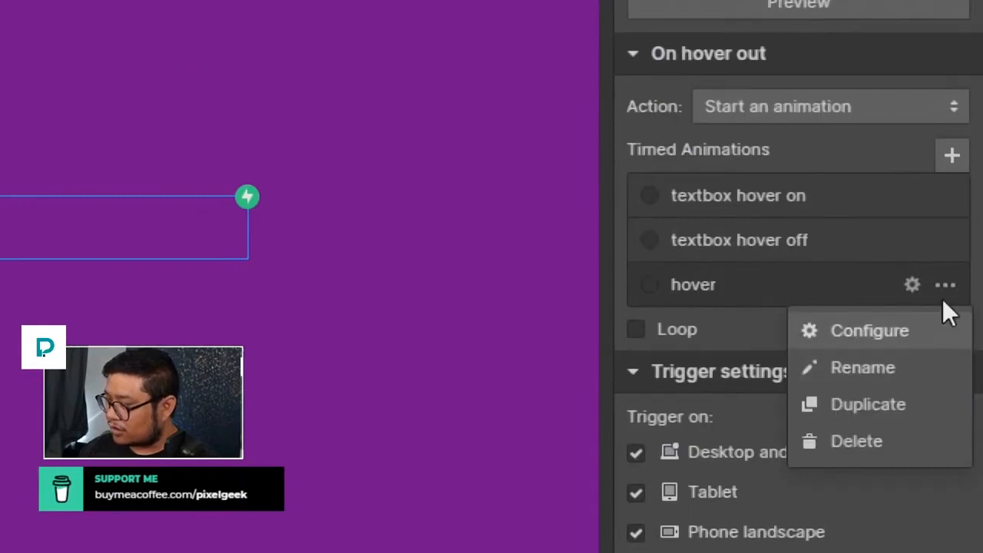
click(869, 405)
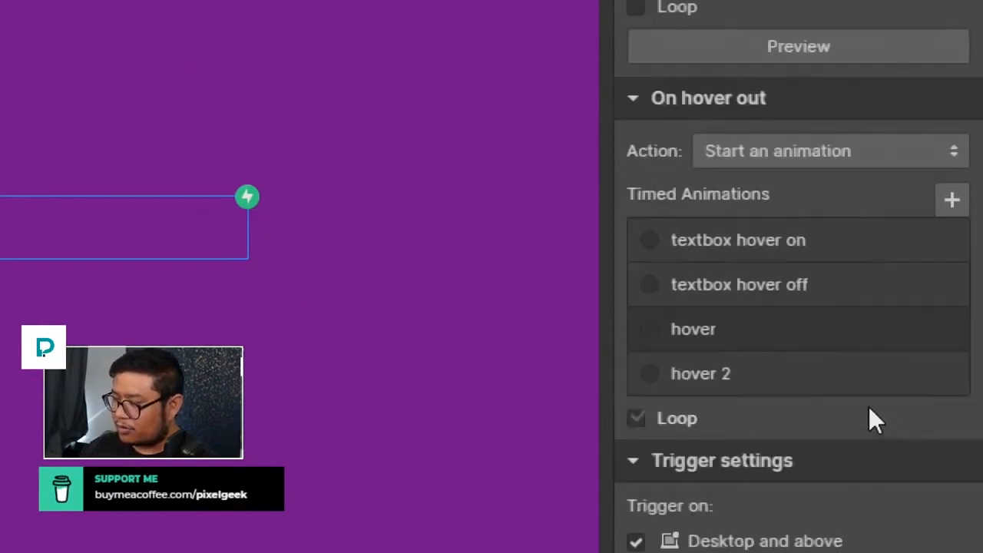
click(719, 381)
click(700, 381)
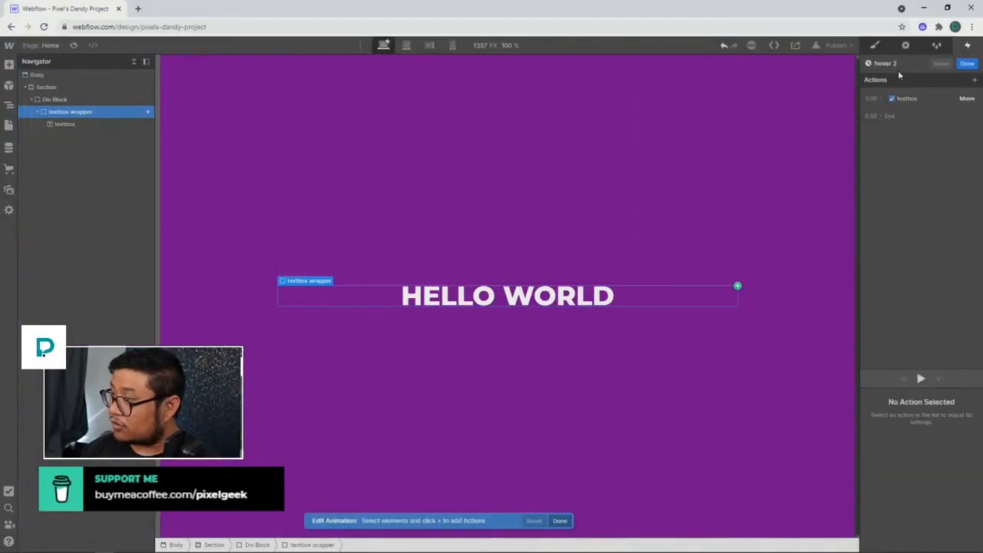
Rename the duplicated animation as hover out.
click(900, 64)
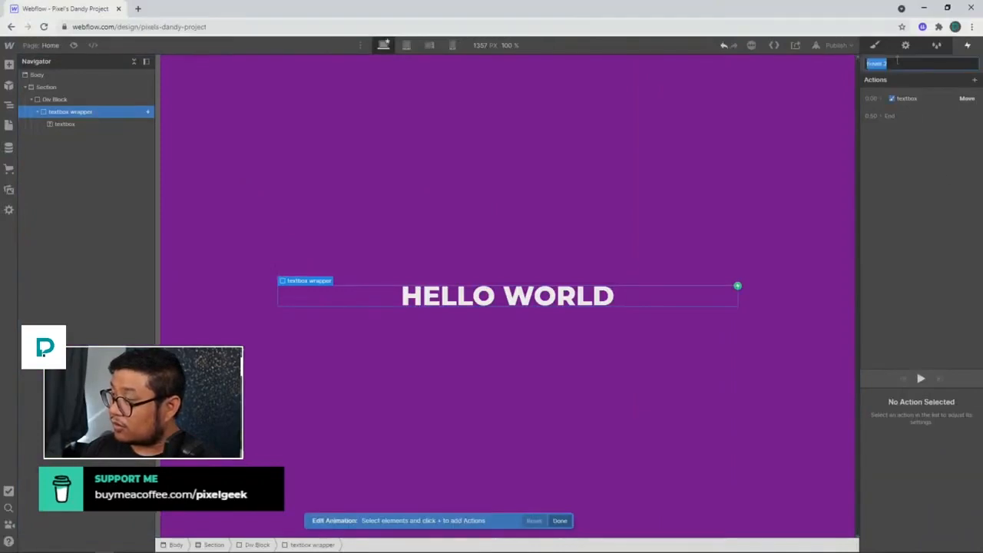
click(904, 63)
text(out)
key(Return)
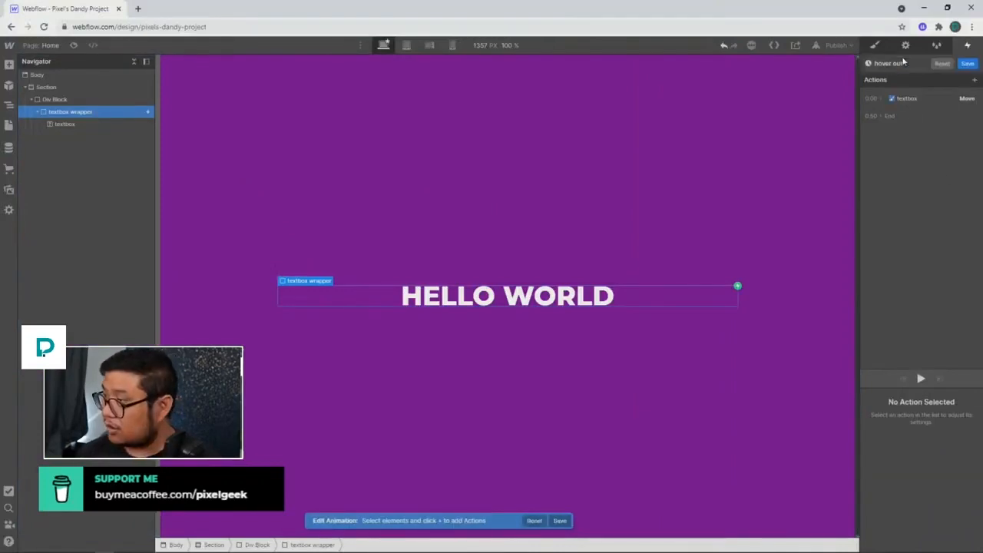
Try vertical offsets of 0% and 100% in the Move action of the hover out animation.
click(908, 99)
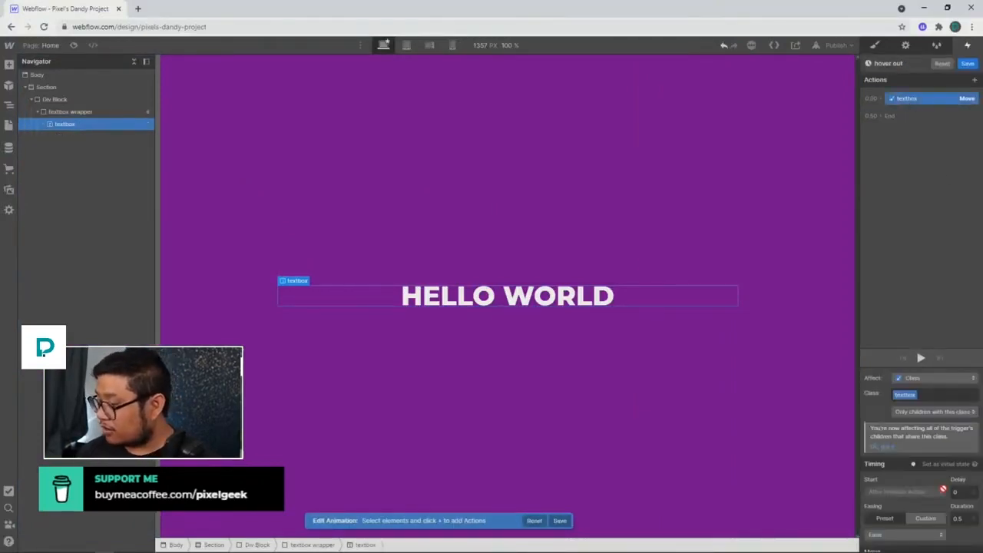
scroll(945, 492, down, 1)
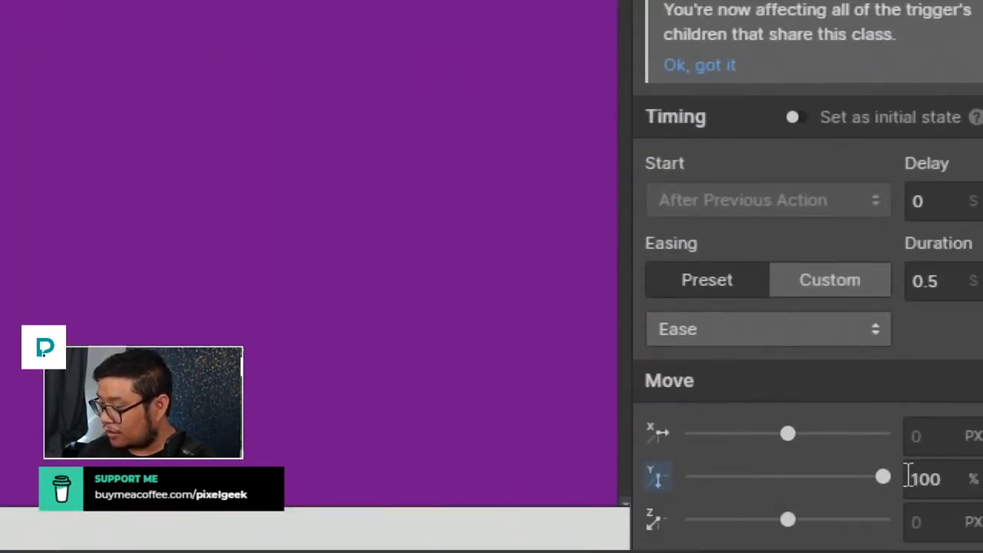
double_click(912, 478)
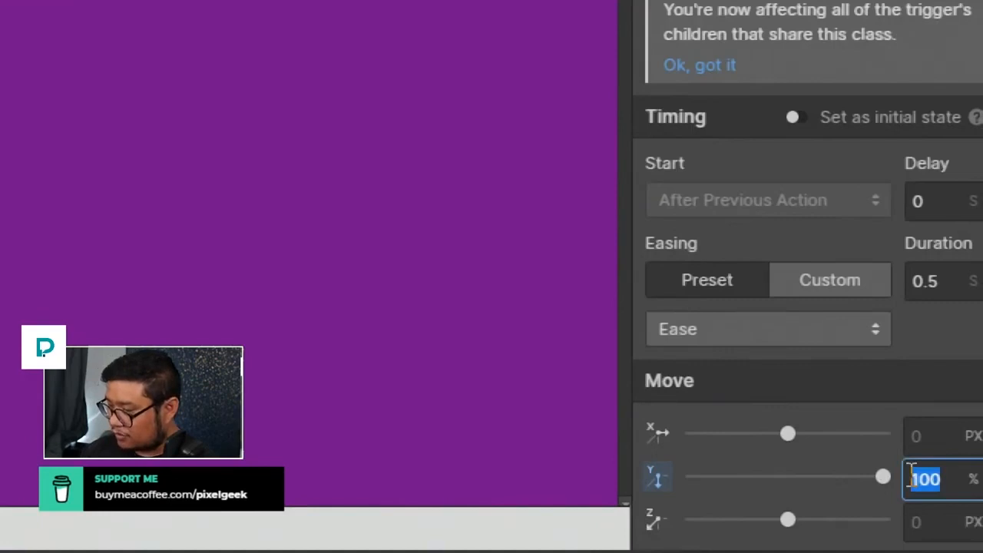
text(0)
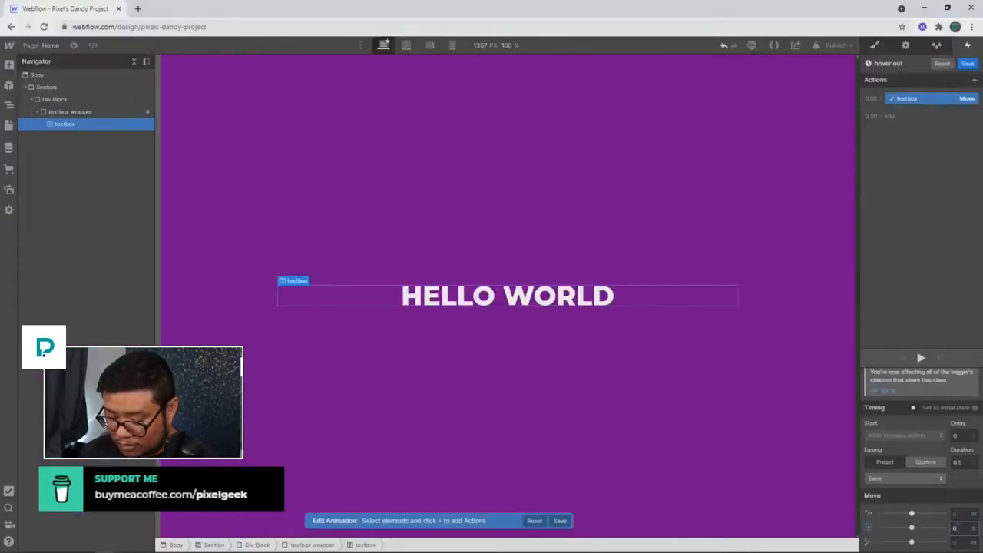
text(100)
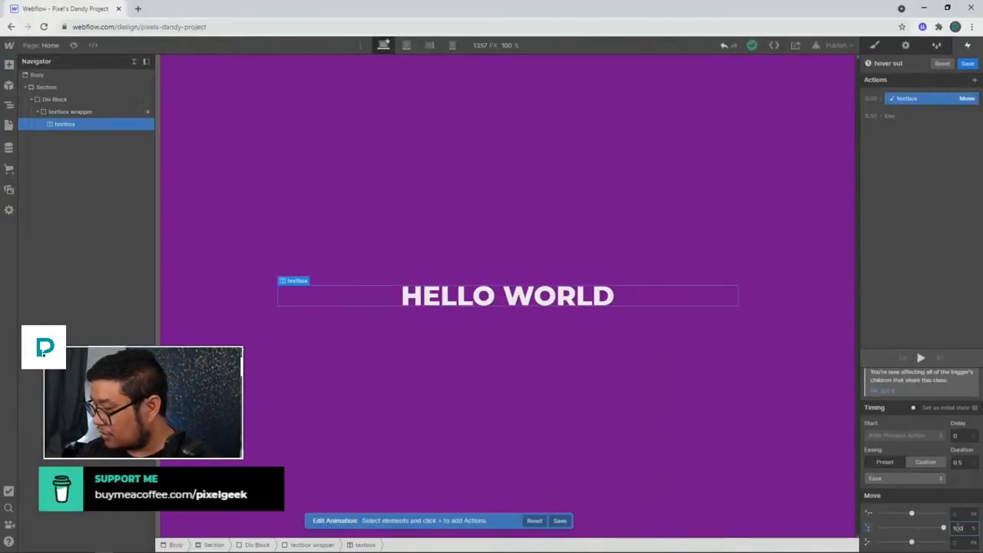
key(shift+Down)
key(shift+Down)
Make the hover out Move action affect all elements with the textbox class.
scroll(933, 417, up, 1)
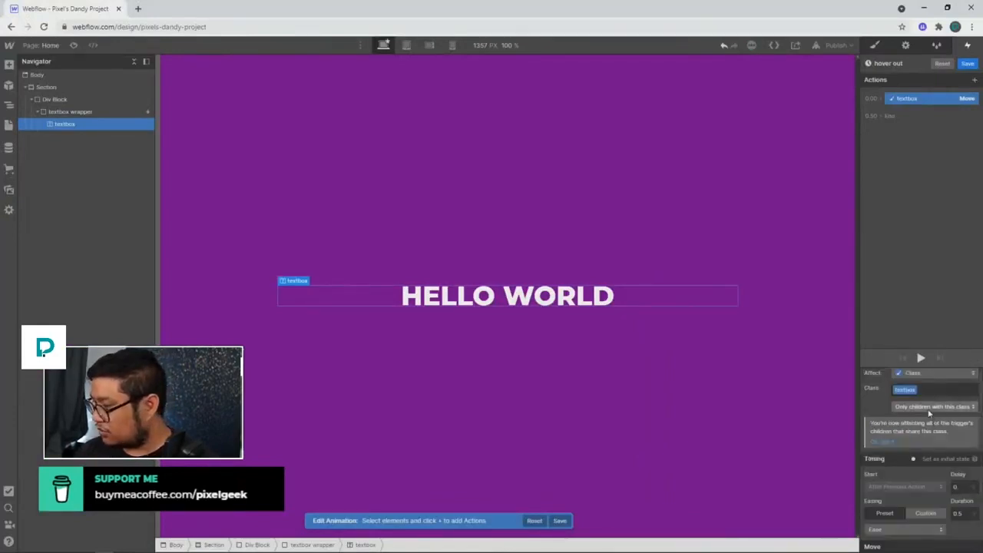
click(929, 407)
click(929, 375)
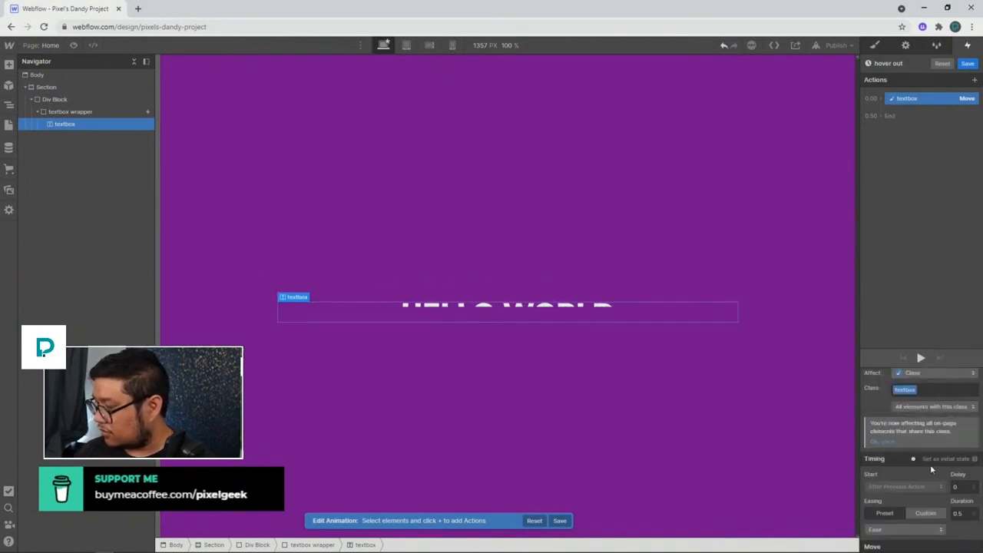
Set the hover out Move action's vertical offset to 0% and save the animation.
scroll(931, 480, down, 1)
text(100)
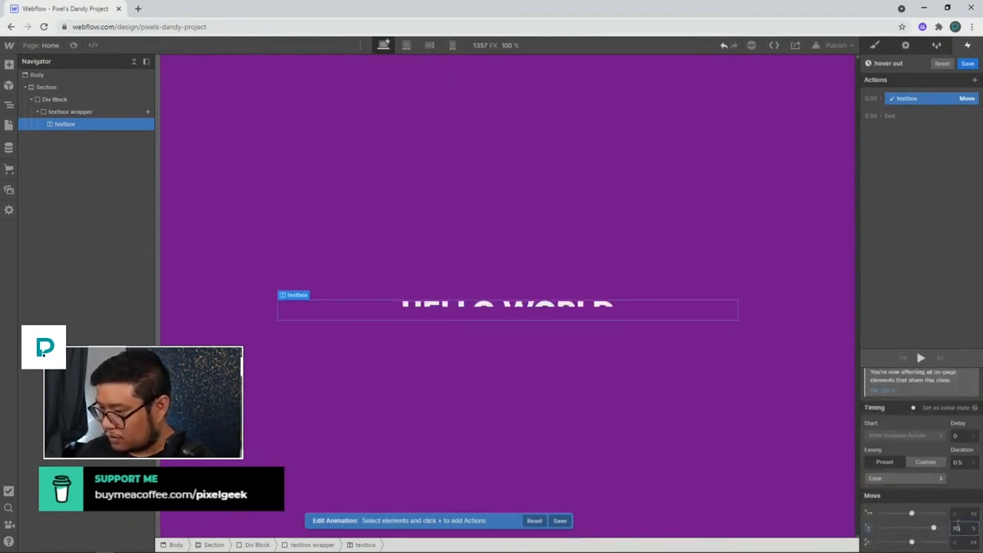
key(BackSpace)
key(BackSpace)
text(0)
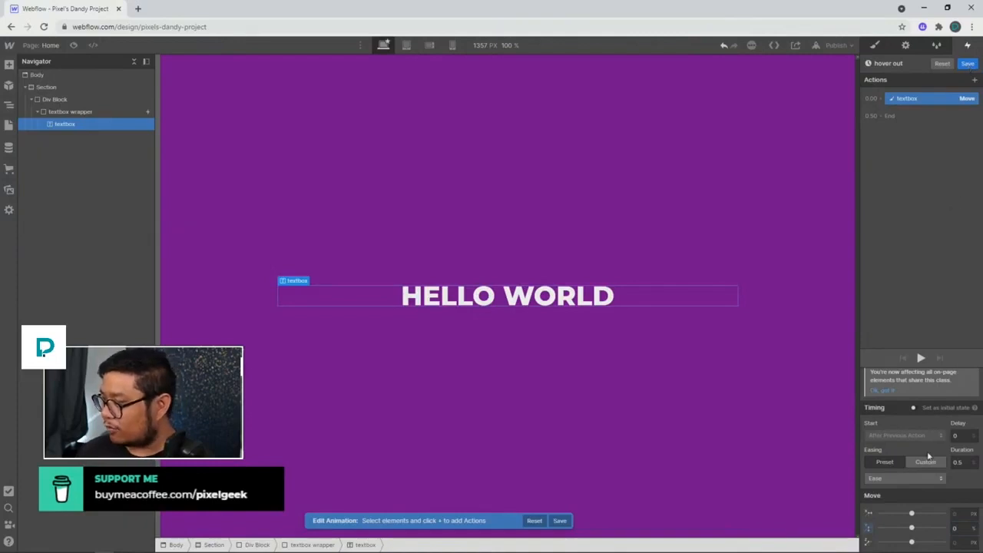
scroll(928, 456, up, 2)
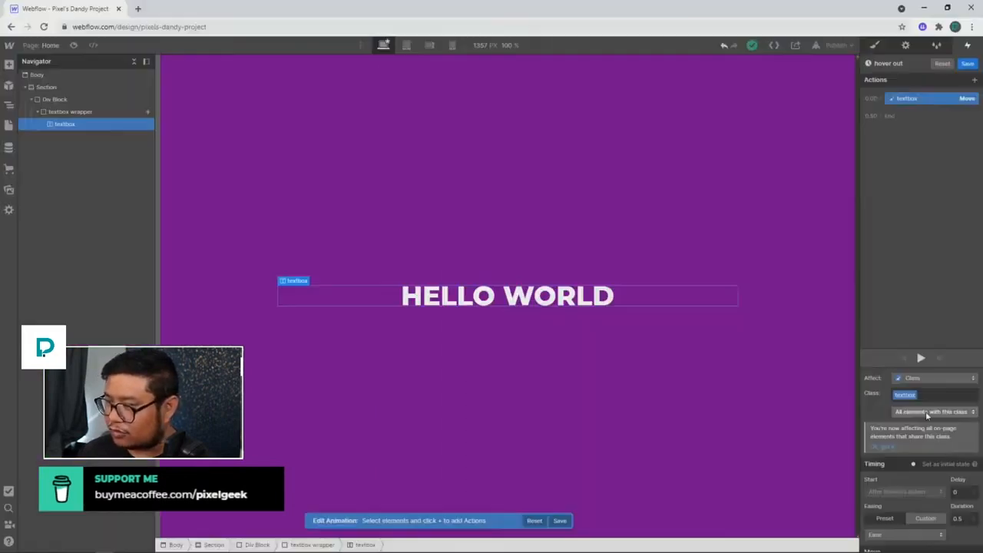
click(968, 64)
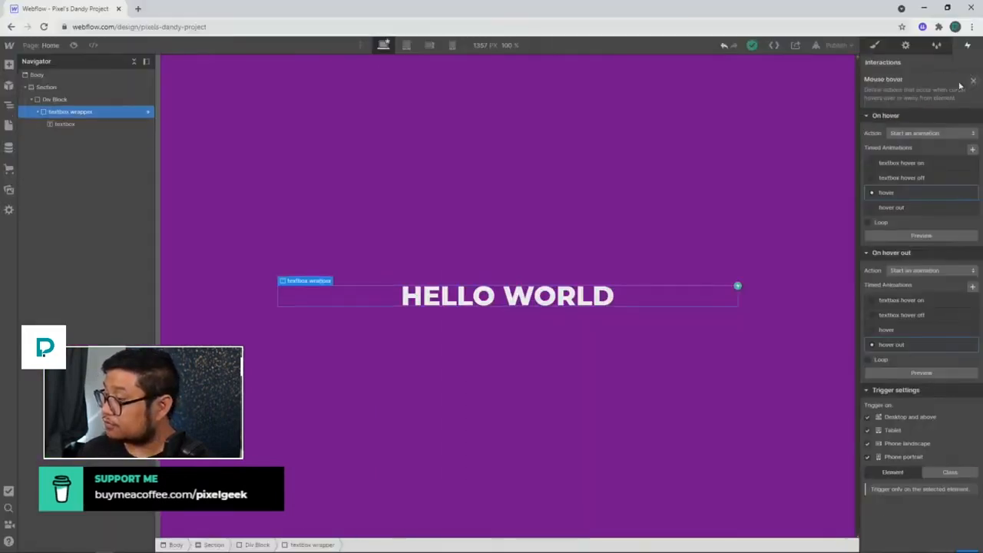
In the hover animation, make the textbox Move action affect all elements with this class.
click(901, 190)
click(906, 100)
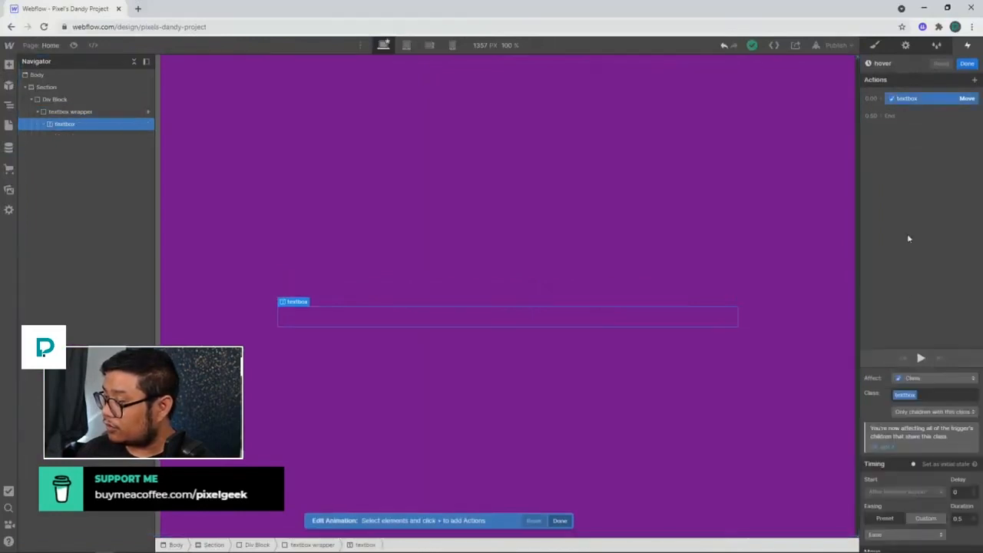
click(924, 413)
click(915, 375)
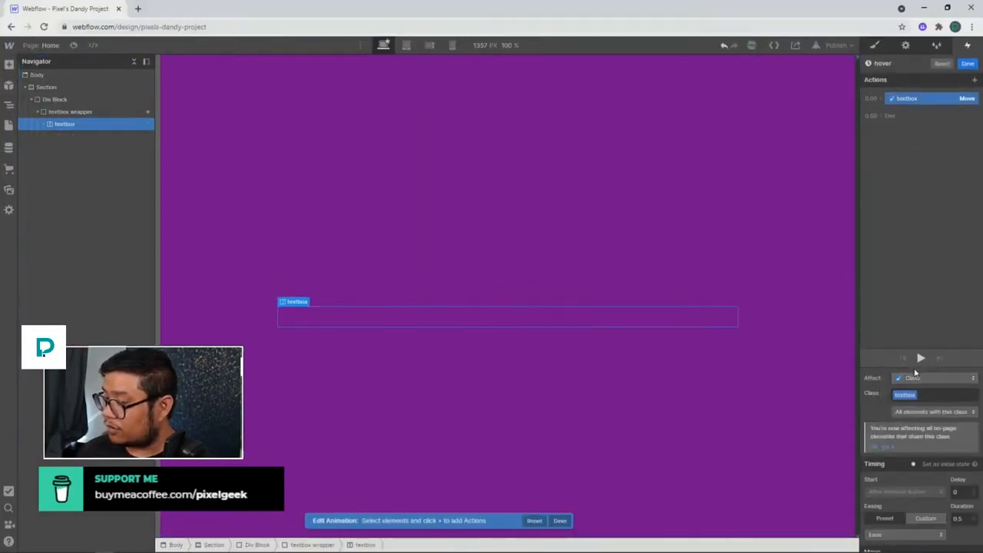
Preview the page to test the hover effect on the text, and save the hover animation.
click(74, 44)
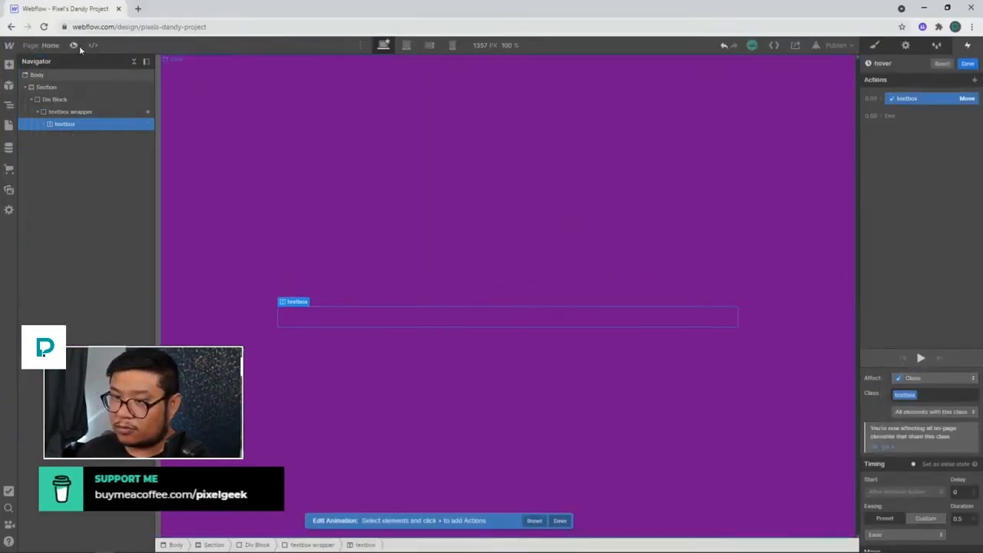
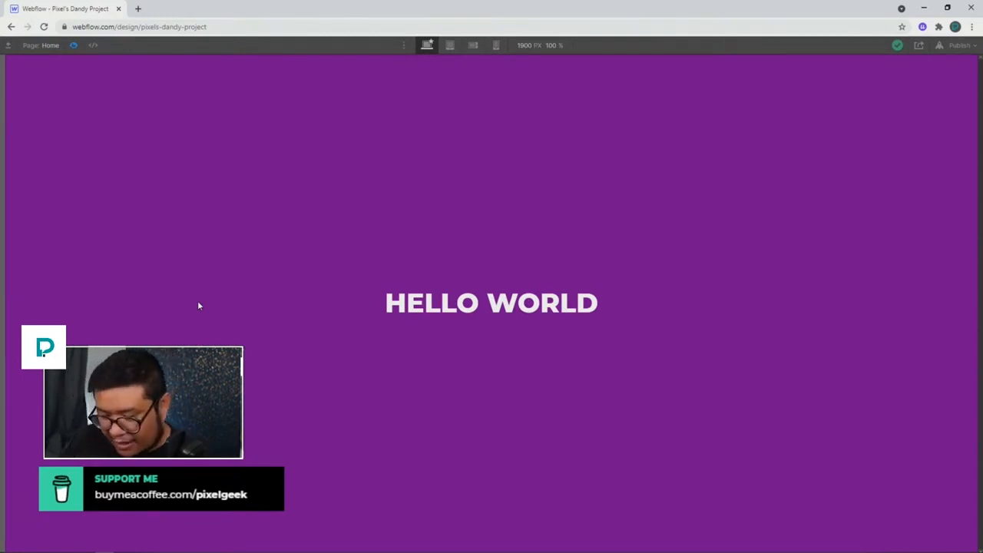
click(73, 46)
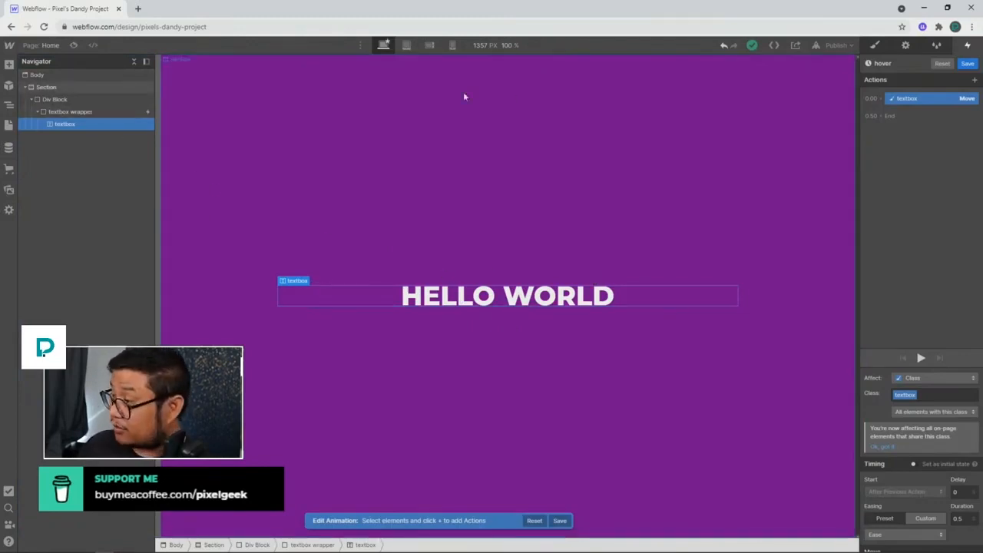
click(970, 65)
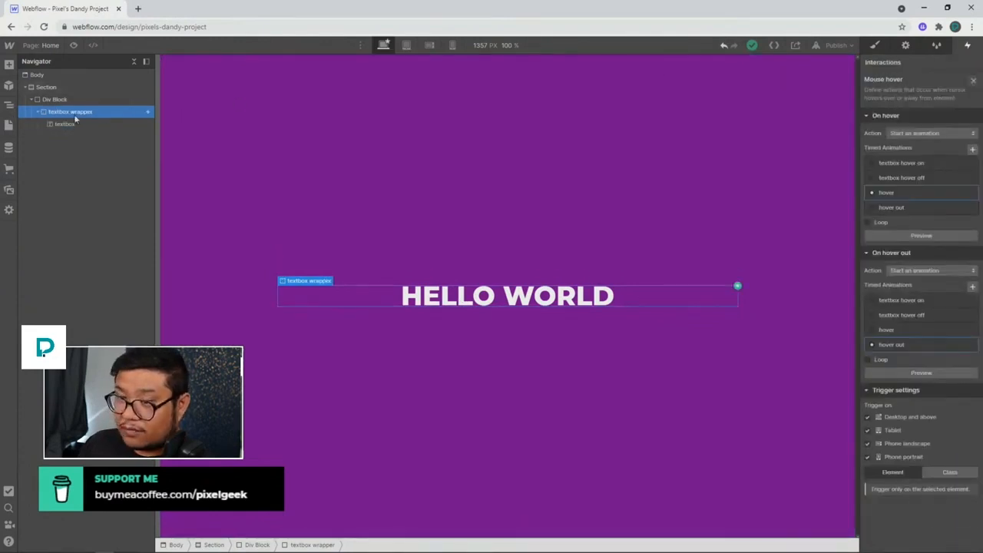
Duplicate the textbox wrapper, preview the hover effect on both texts and expand the second wrapper.
key(ctrl+d)
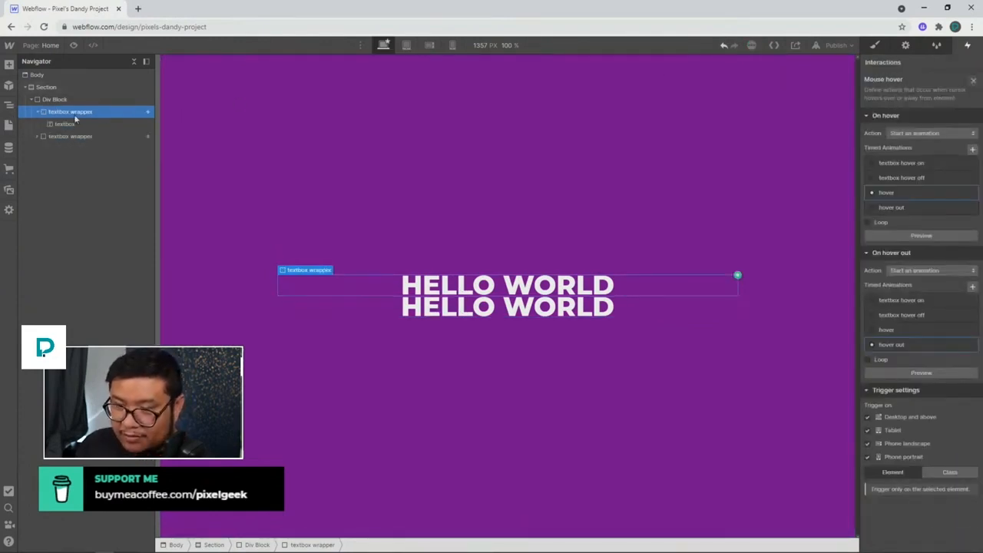
click(73, 45)
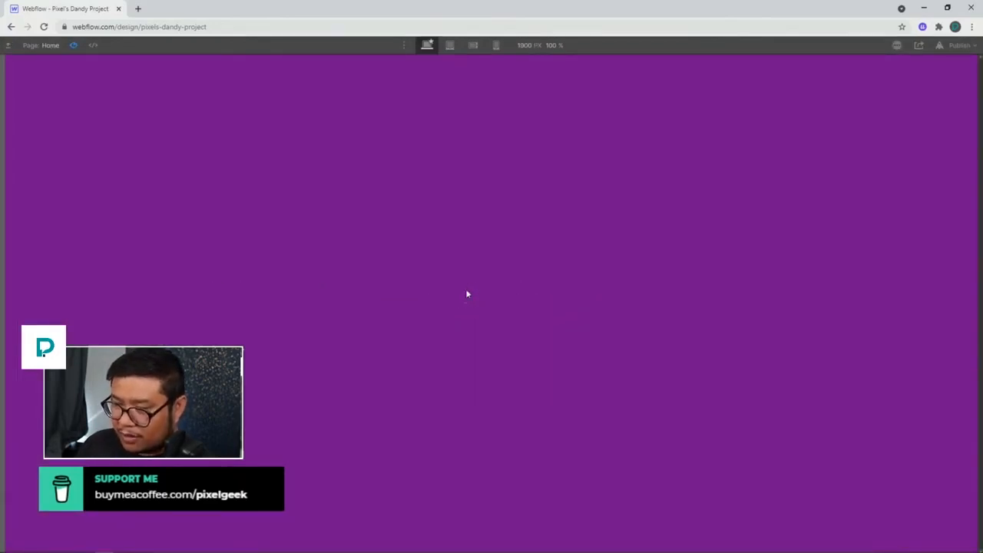
click(74, 45)
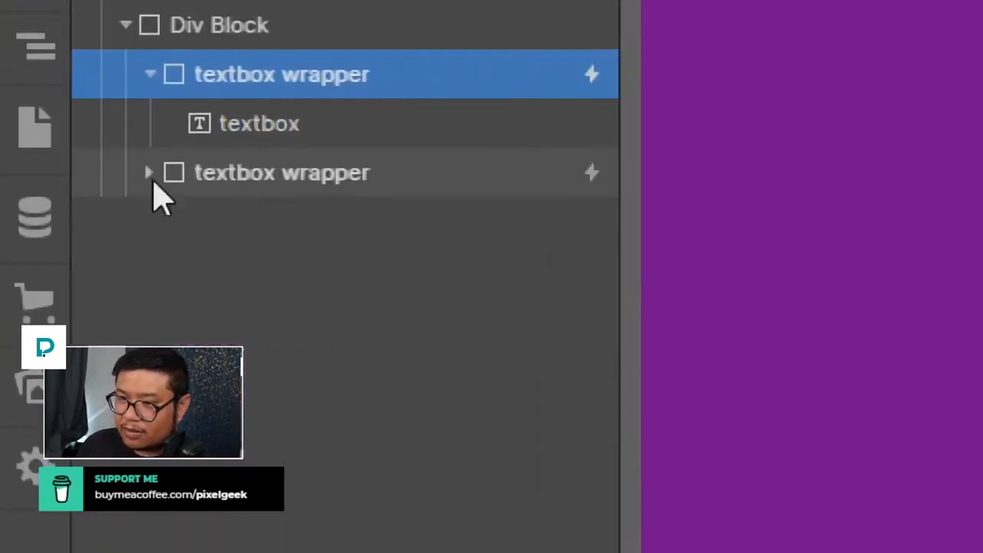
click(150, 172)
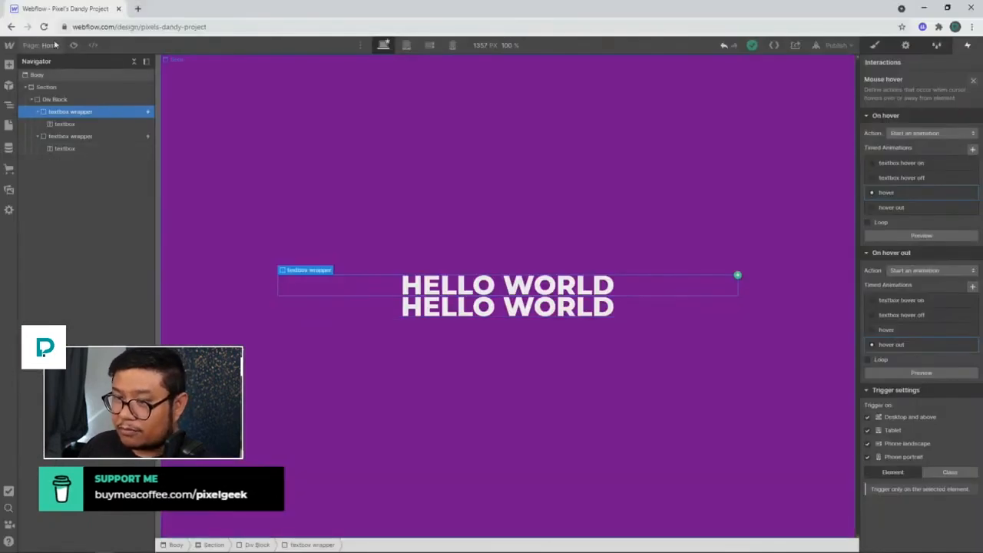
click(74, 45)
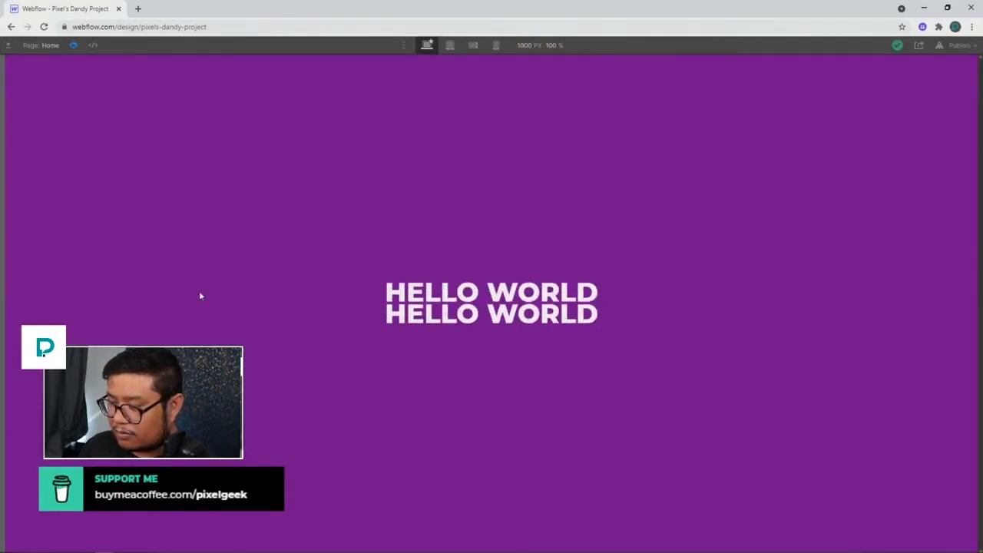
click(73, 46)
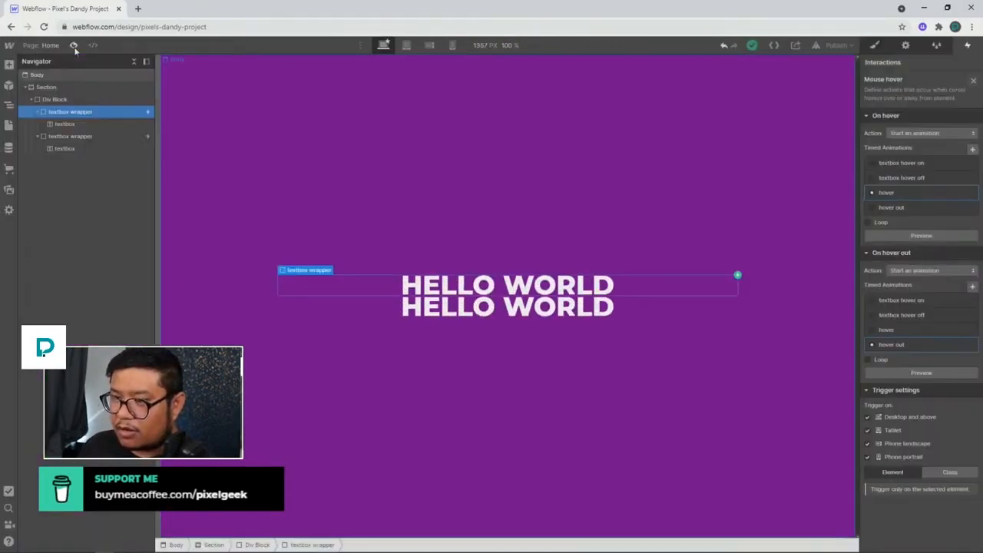
Add the existing combo class 2 to the textbox inside the second textbox wrapper.
click(76, 148)
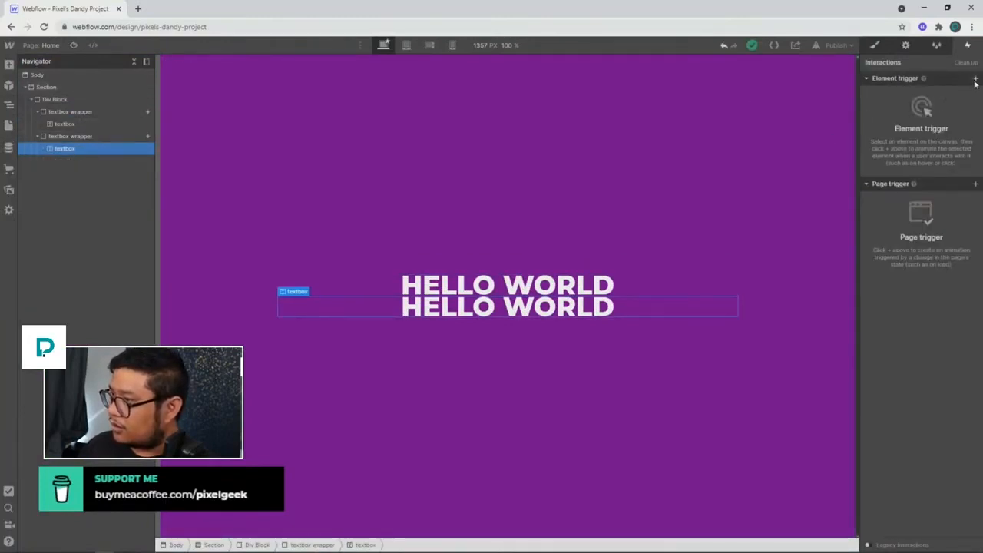
click(875, 44)
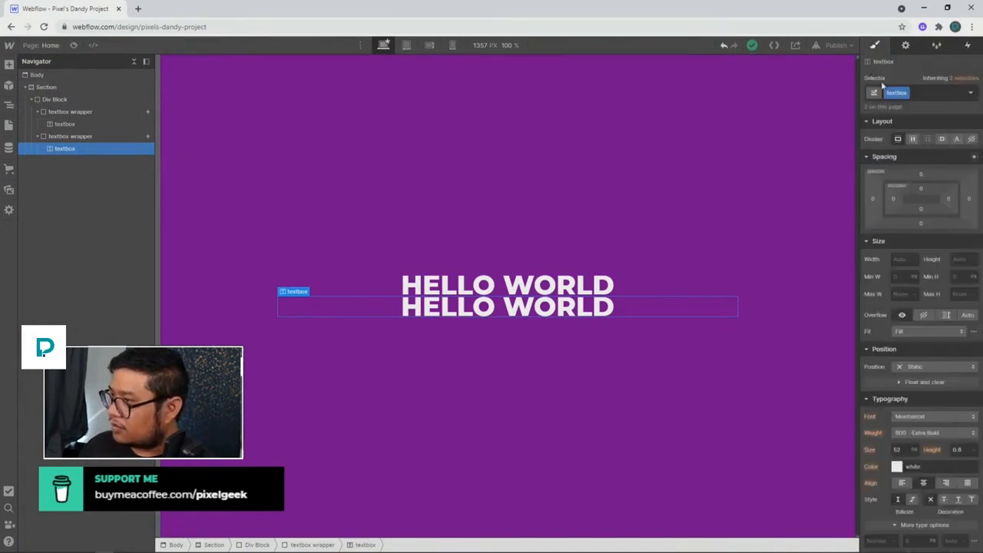
click(939, 96)
text(3)
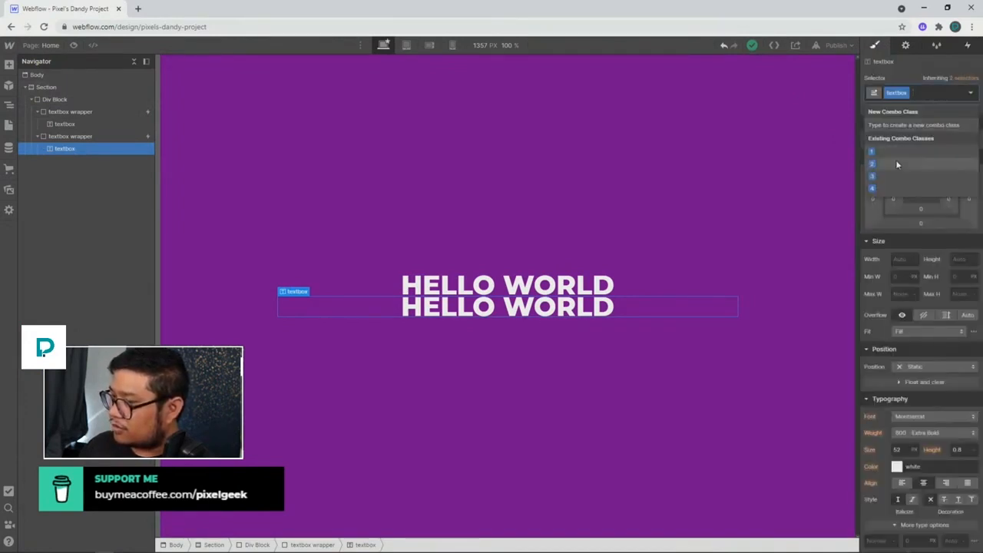
key(Return)
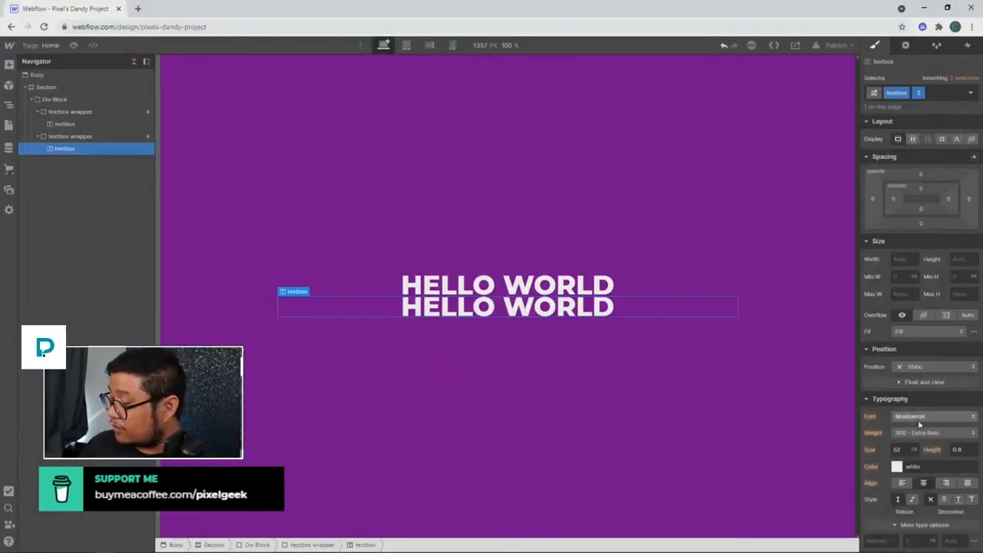
Set the second textbox's position to Relative with a top offset of -100%.
scroll(925, 384, down, 3)
scroll(919, 419, up, 2)
scroll(919, 419, up, 1)
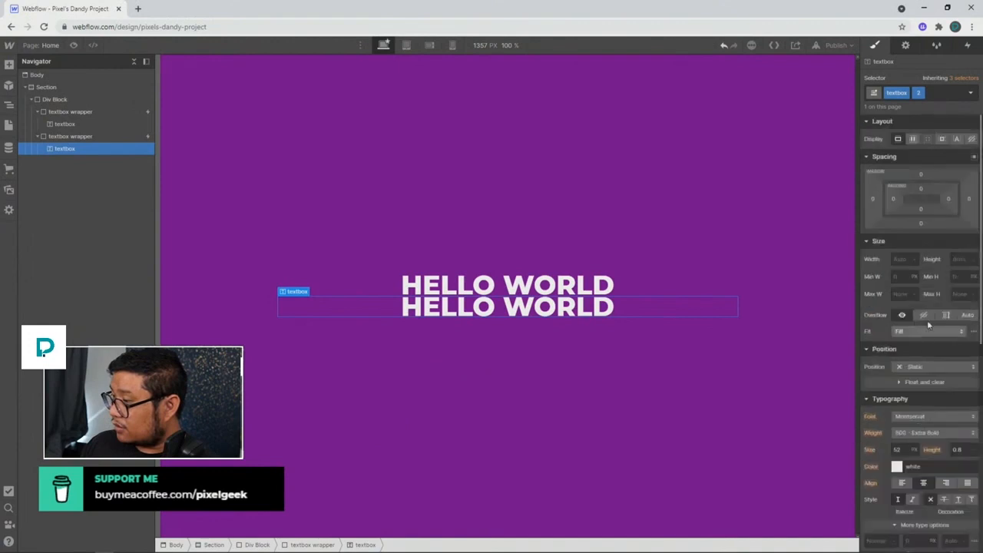
click(914, 366)
click(914, 380)
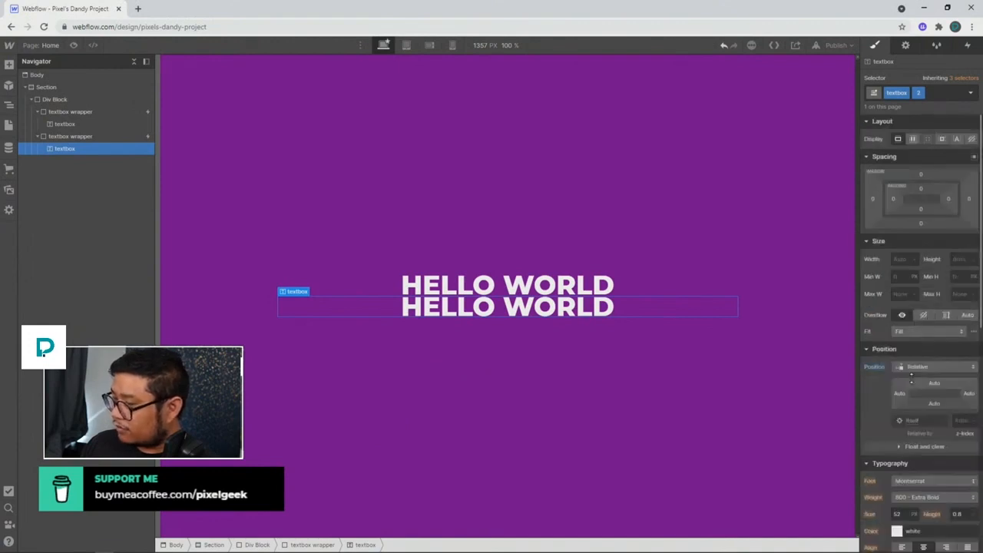
click(935, 381)
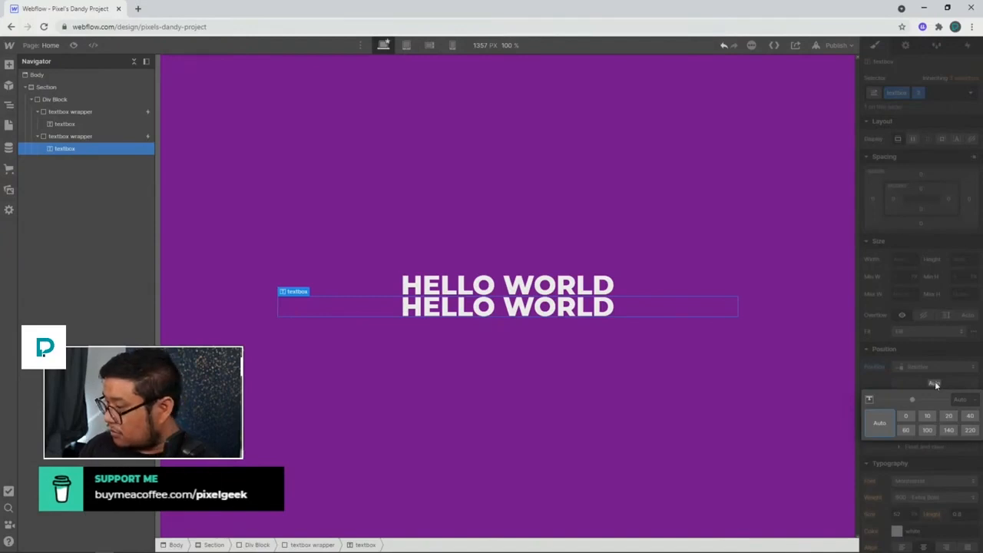
click(961, 398)
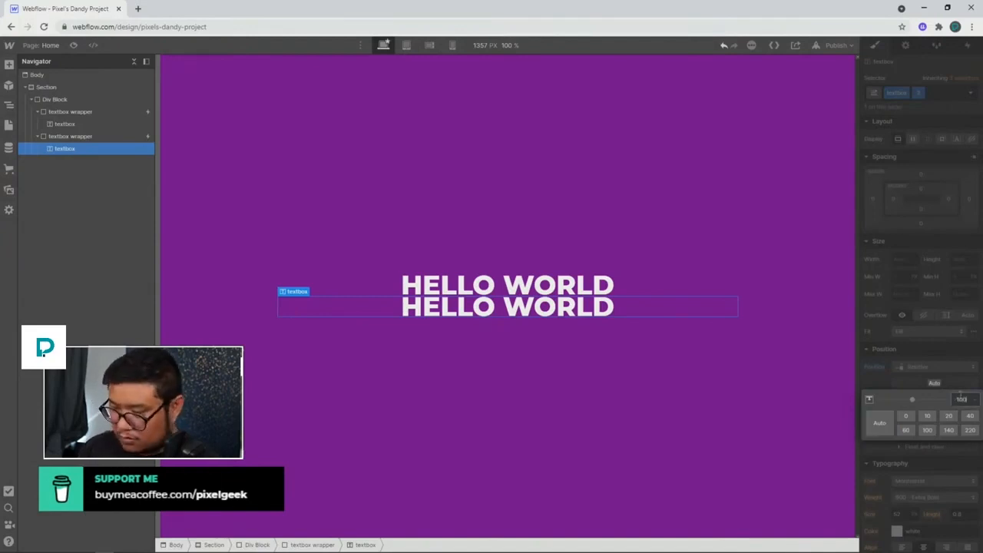
text(-100)
key(Return)
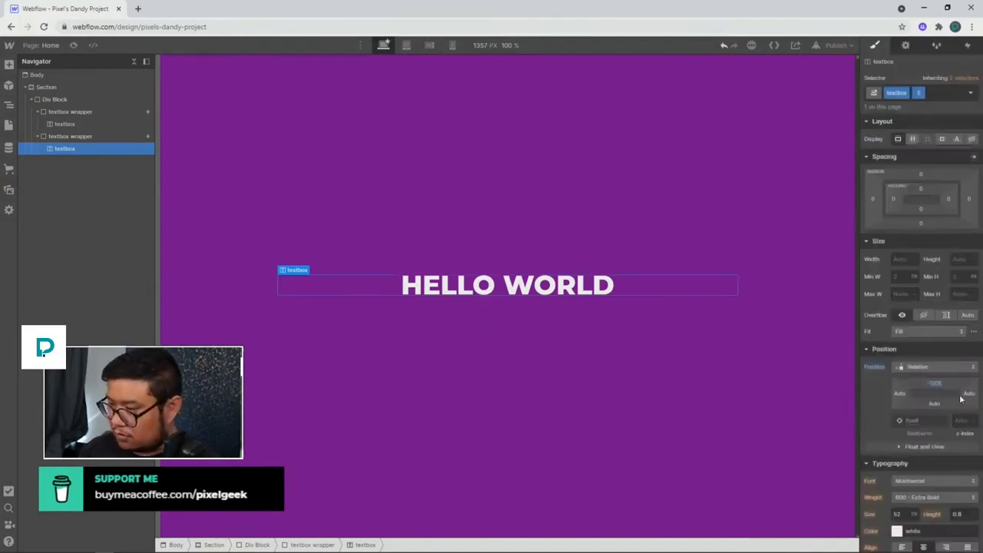
Preview the hover effect with the offset second textbox and select the first textbox wrapper.
click(74, 46)
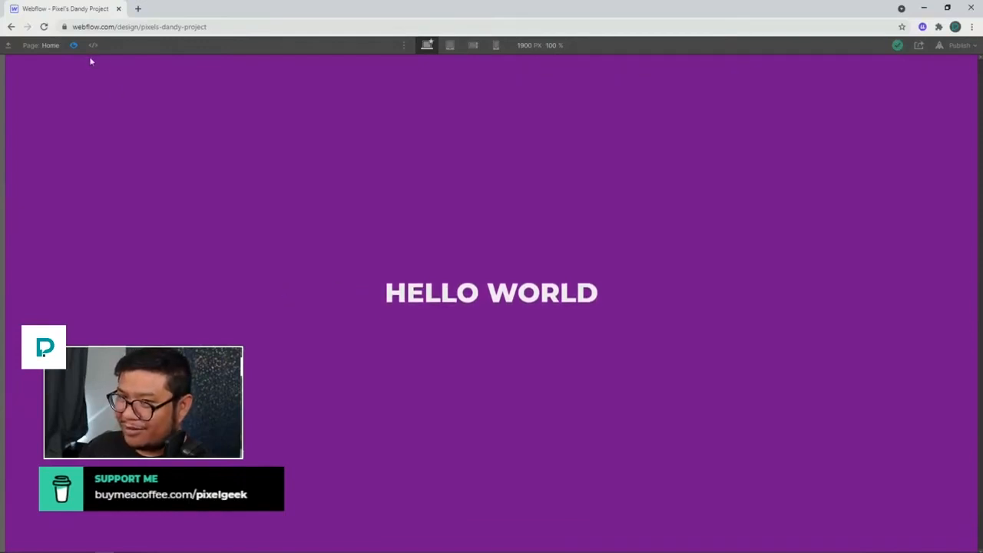
click(73, 45)
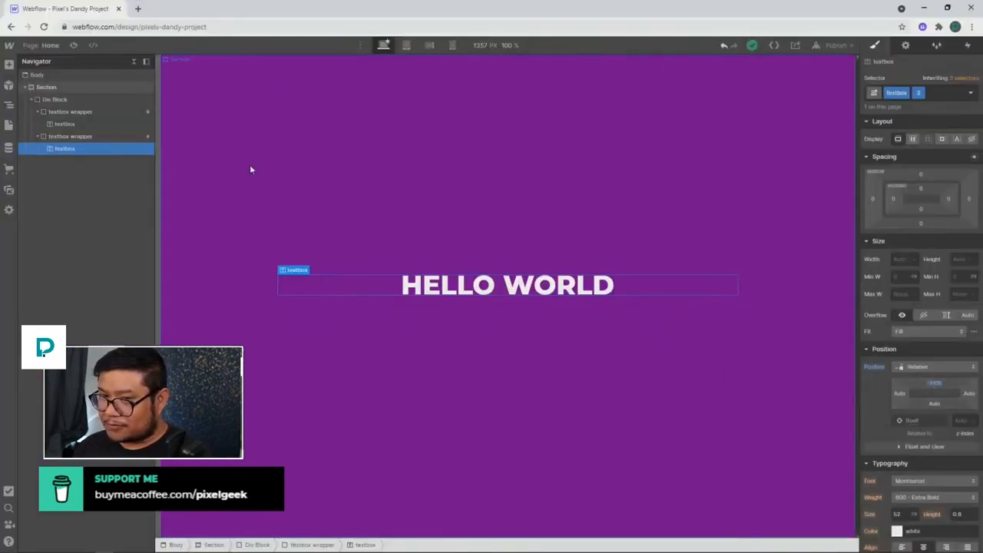
click(77, 112)
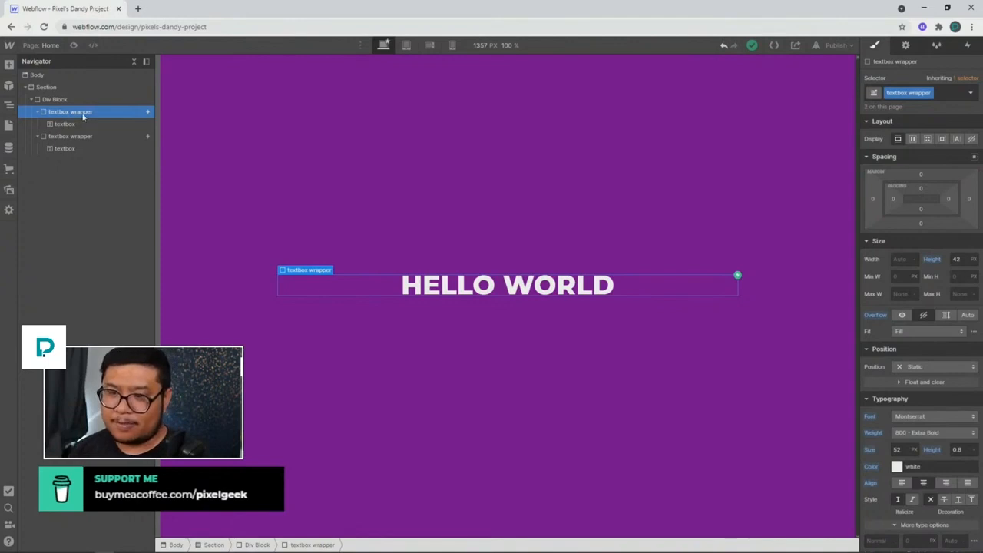
Add a new div block inside the existing Div Block and nest both textbox wrappers in it.
click(78, 99)
key(ctrl+e)
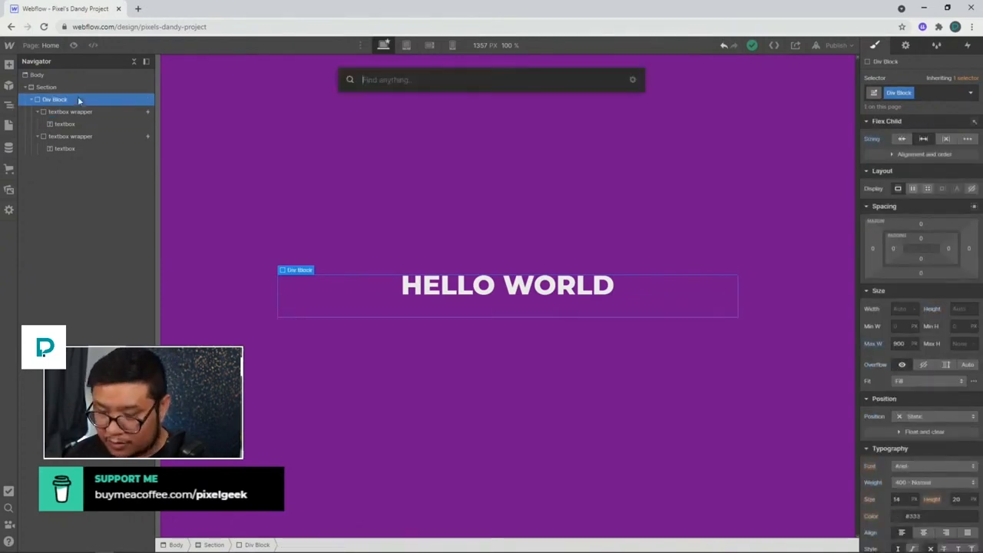
text(div)
key(Return)
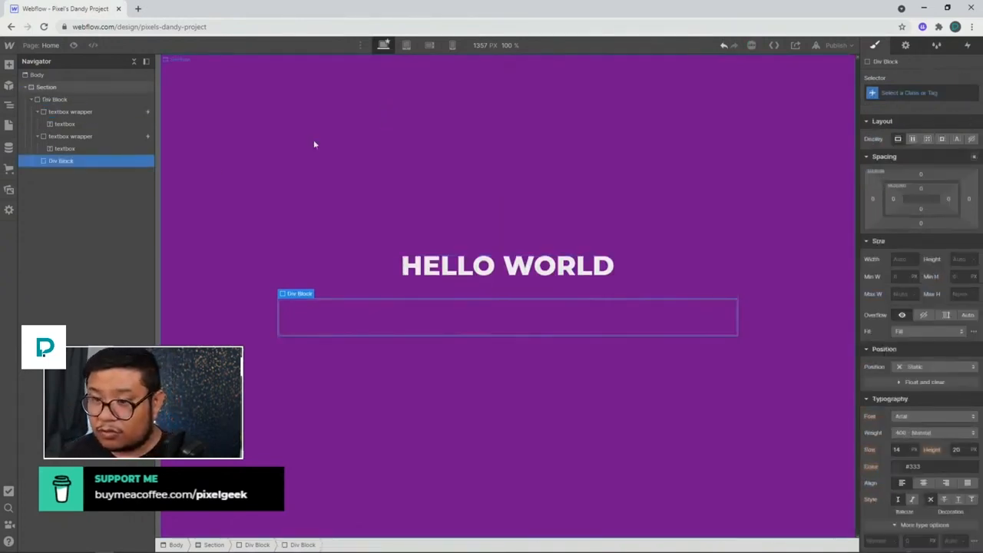
drag(90, 161, 70, 122)
click(63, 136)
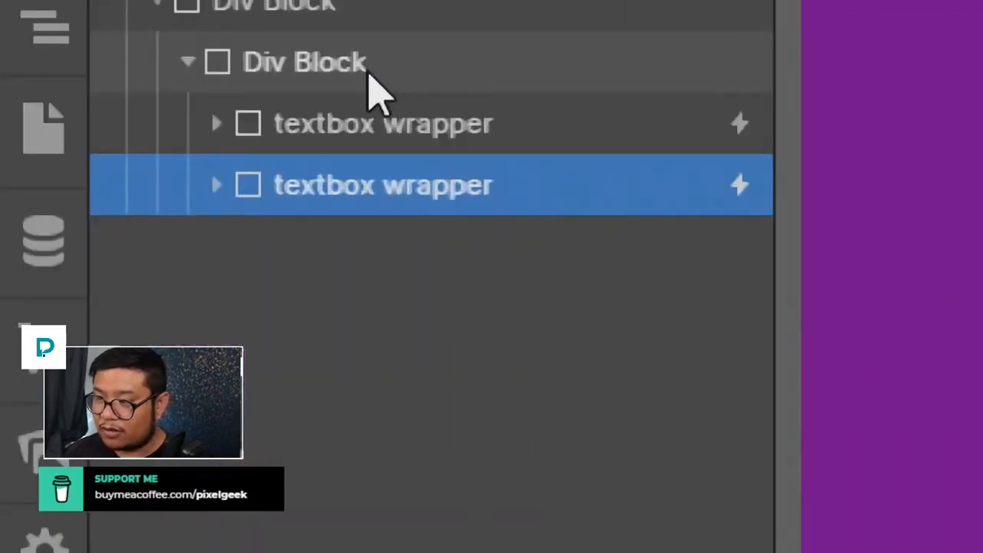
Inspect the outer Div Block's transform settings, including its children perspective distance.
click(319, 70)
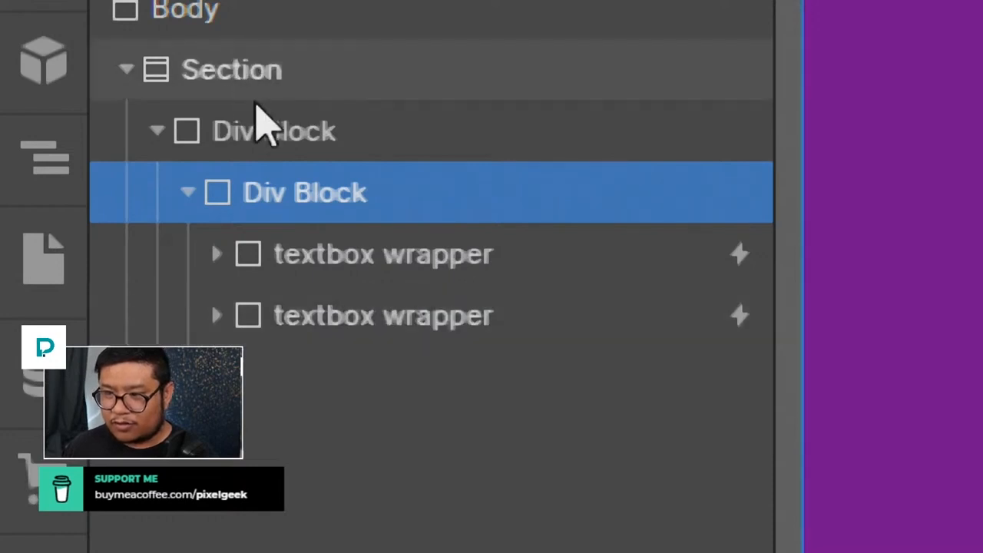
click(280, 134)
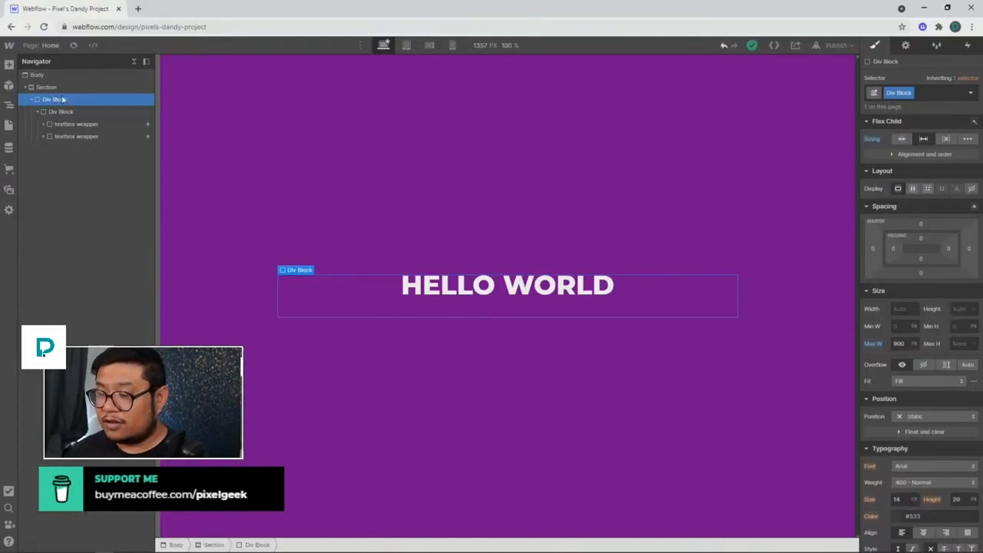
scroll(975, 531, down, 4)
scroll(957, 524, down, 2)
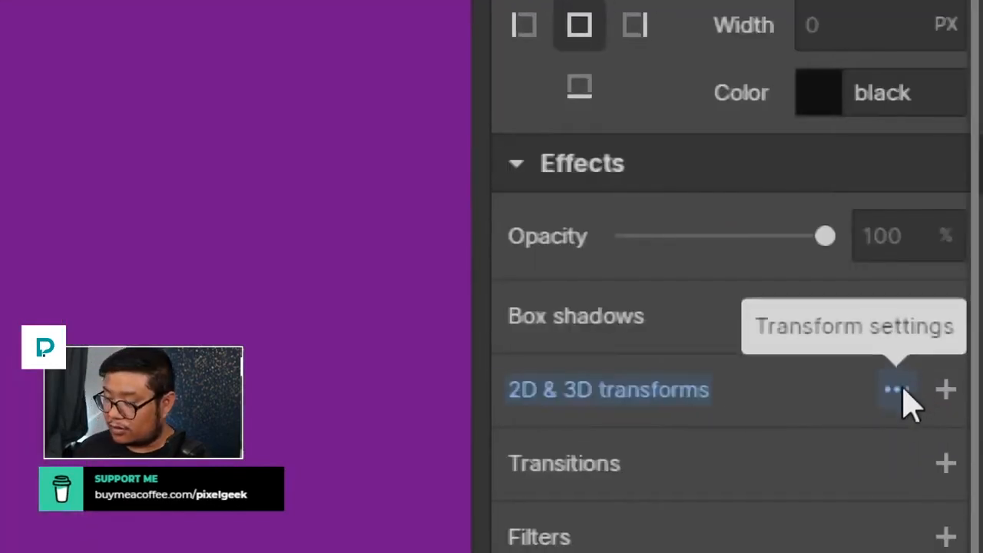
click(904, 395)
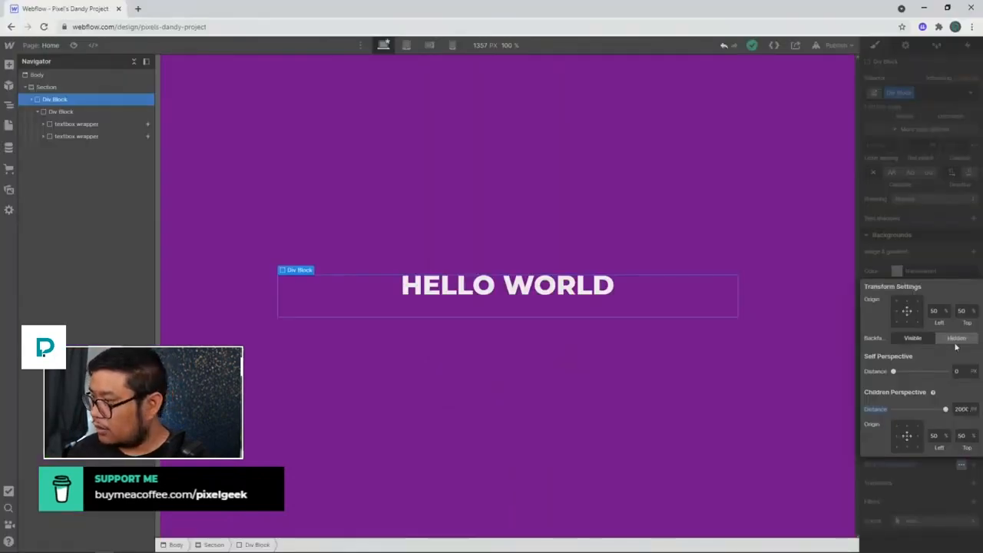
click(917, 257)
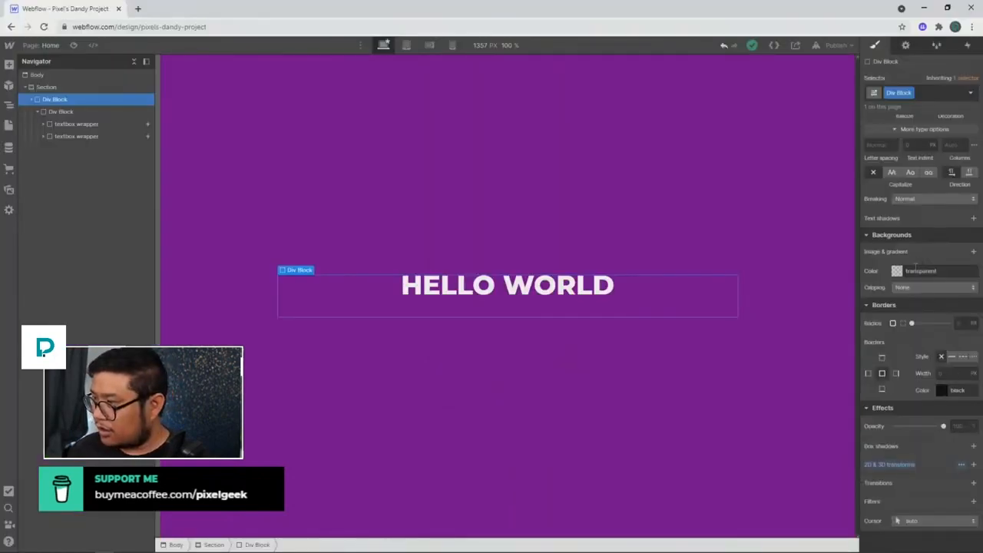
Add a Rotate transform to the inner div block with X at 43 degrees and Z at -40 degrees.
click(99, 114)
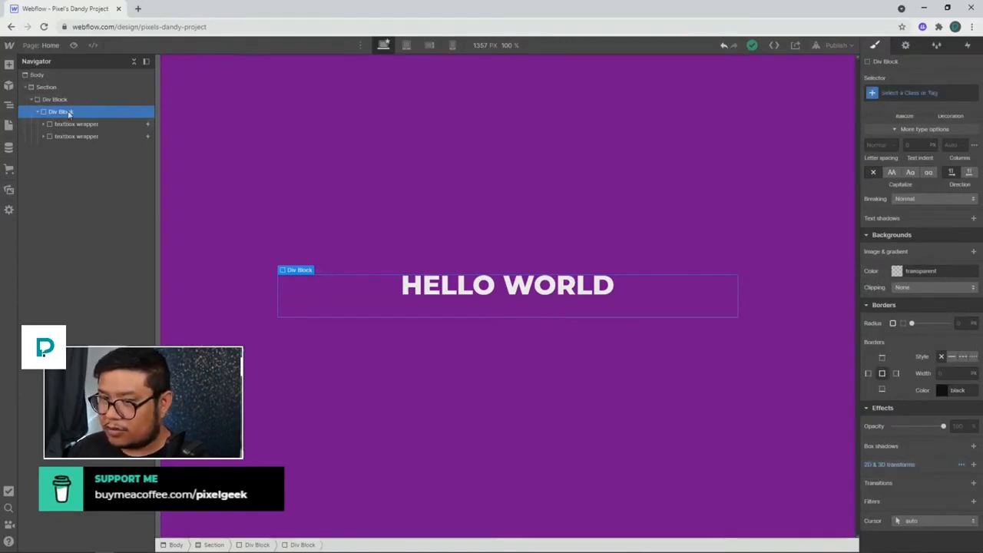
click(972, 467)
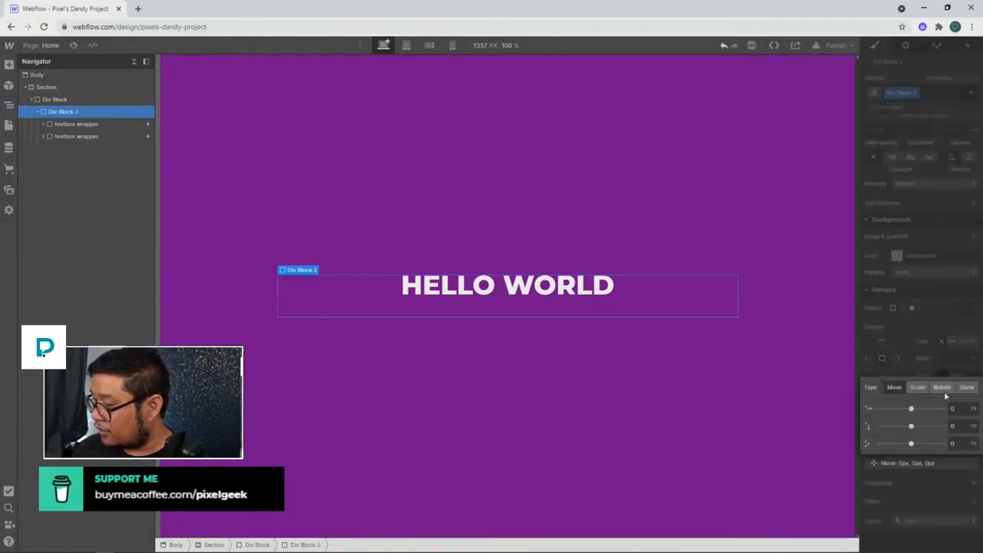
click(943, 388)
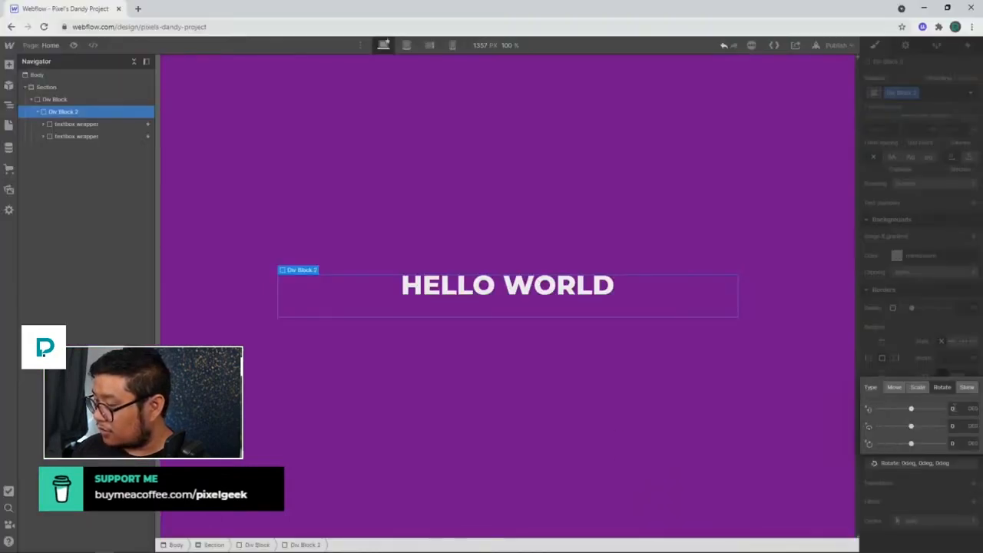
click(954, 408)
text(43)
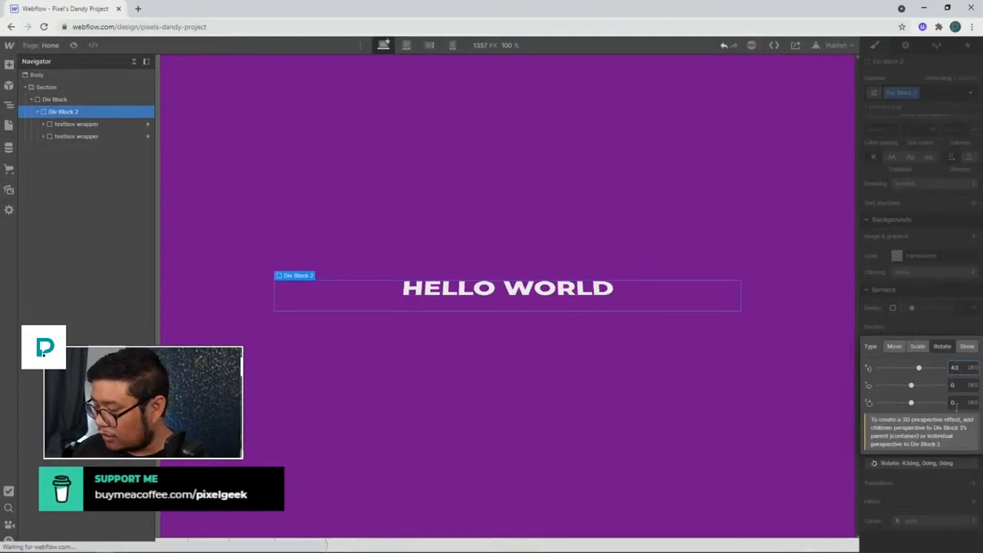
key(Tab)
key(Tab)
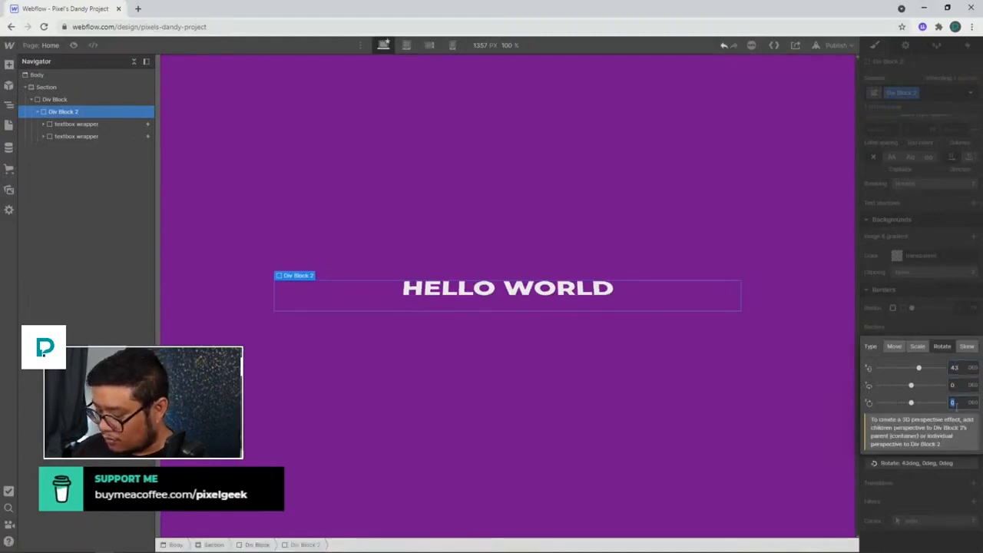
key(Return)
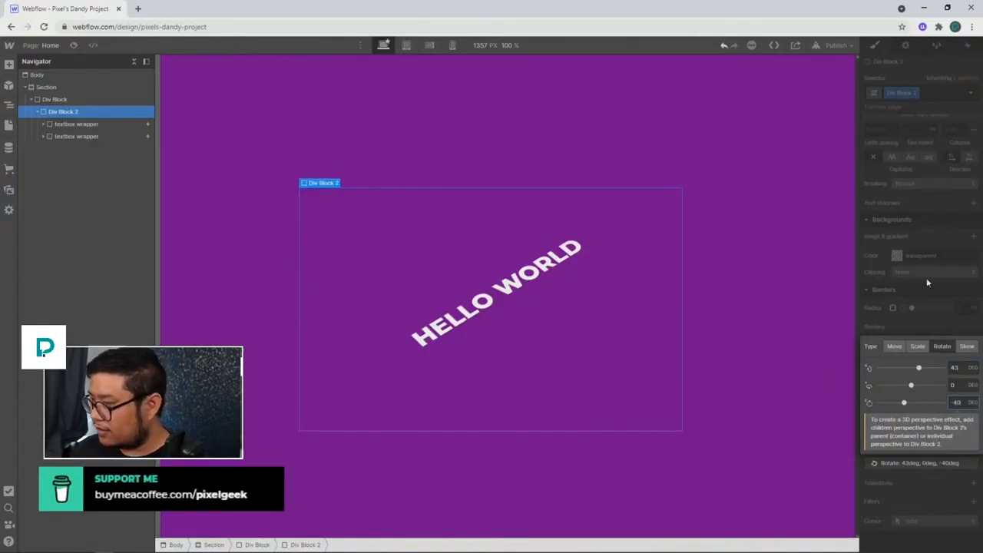
click(925, 298)
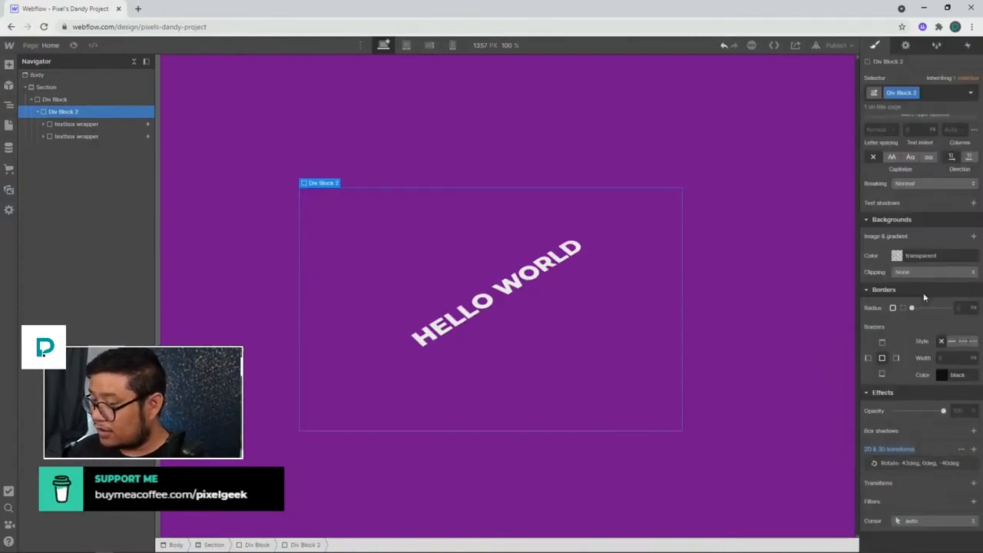
Set the children perspective distance of Div Block 2 to 2000 px.
click(91, 136)
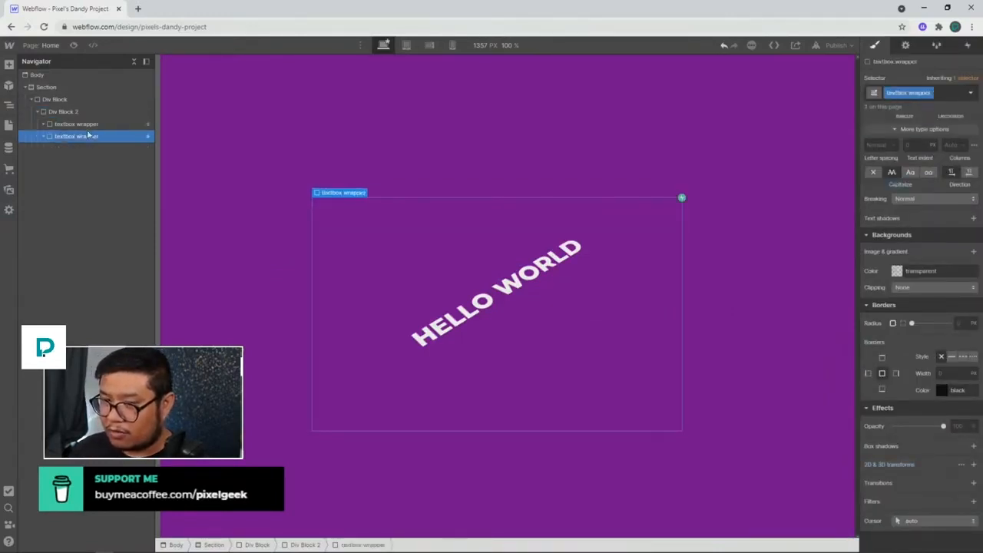
click(70, 113)
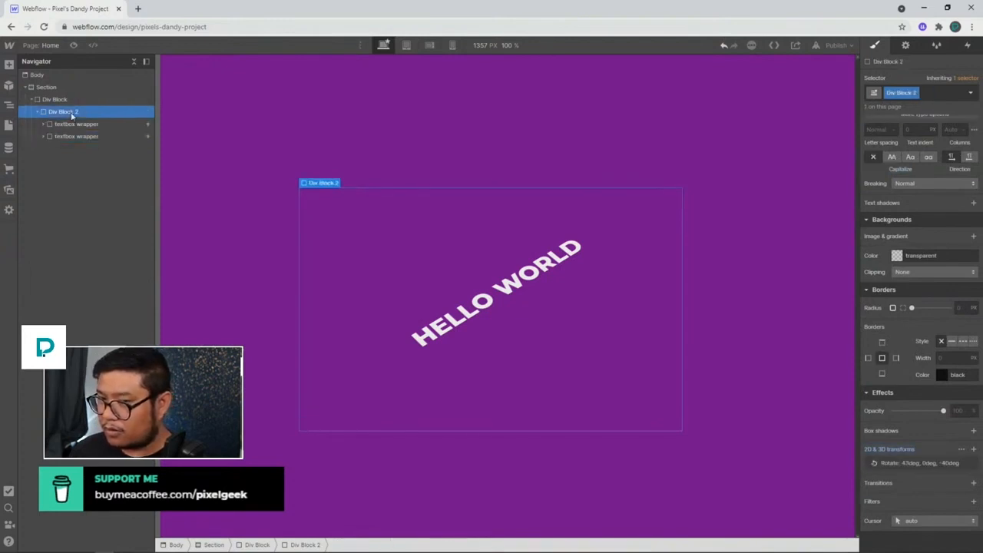
click(505, 332)
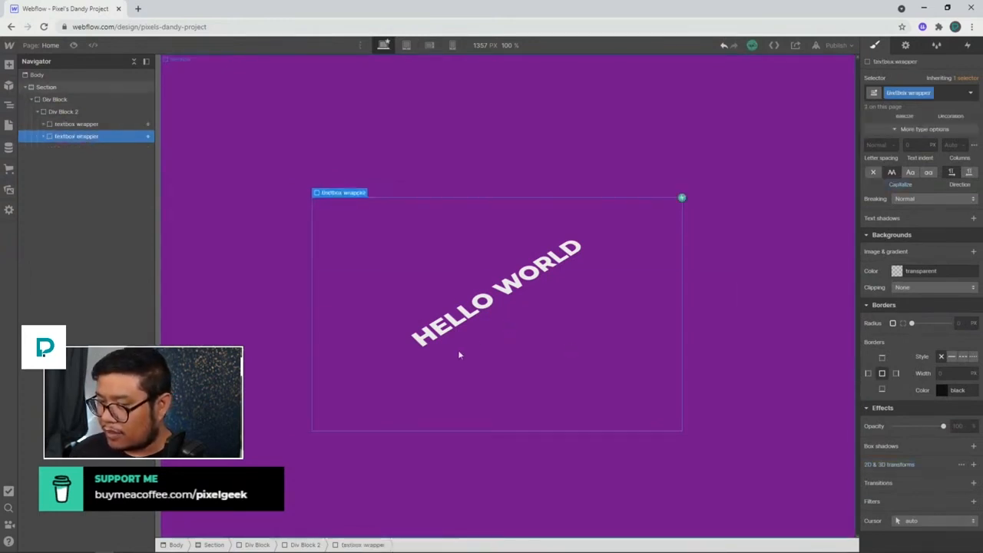
click(85, 112)
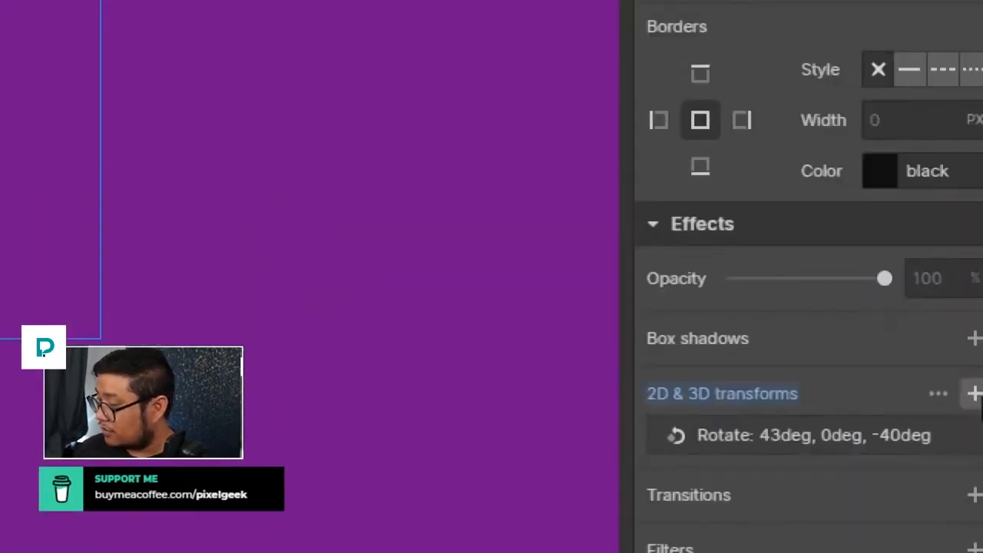
click(939, 394)
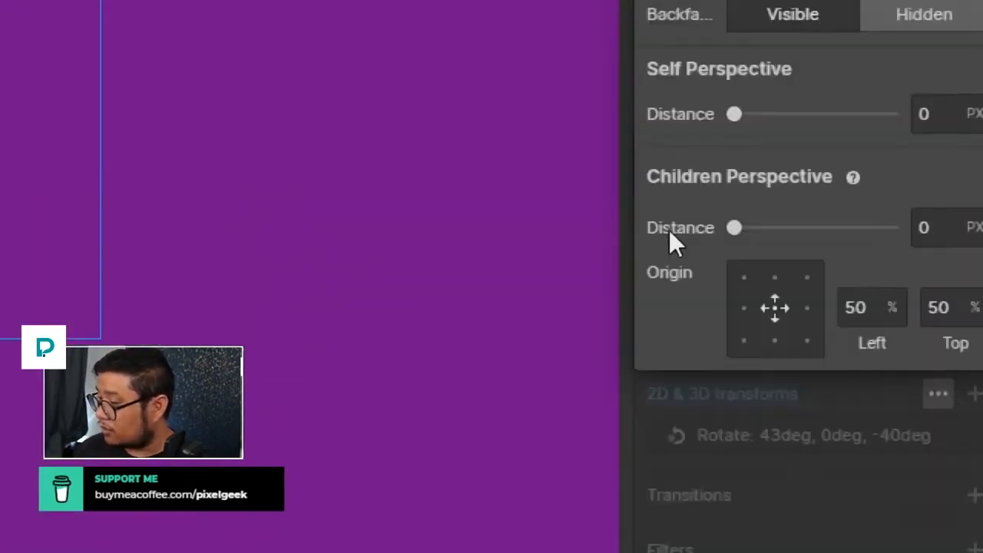
drag(672, 228, 959, 230)
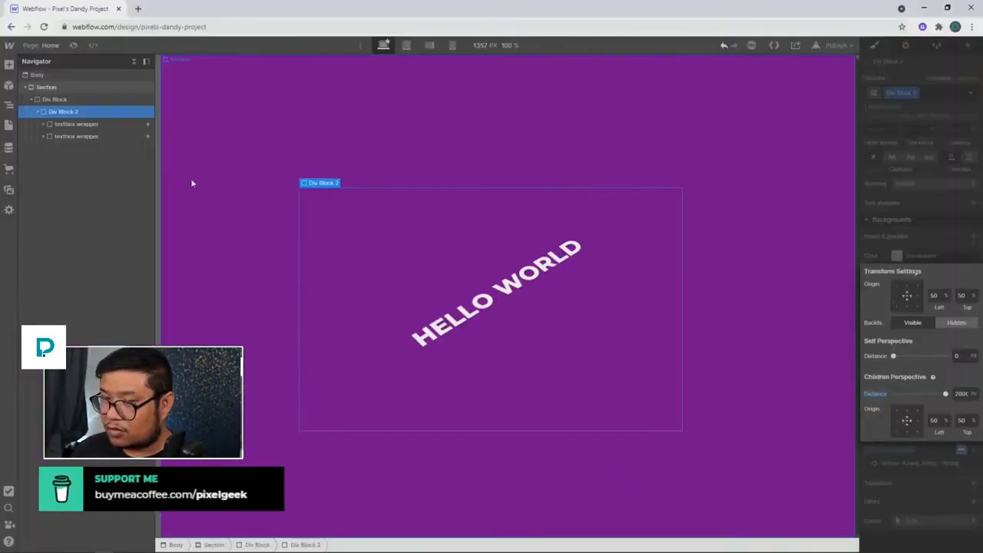
Add the existing combo class 2 to the second textbox wrapper.
click(100, 135)
click(943, 94)
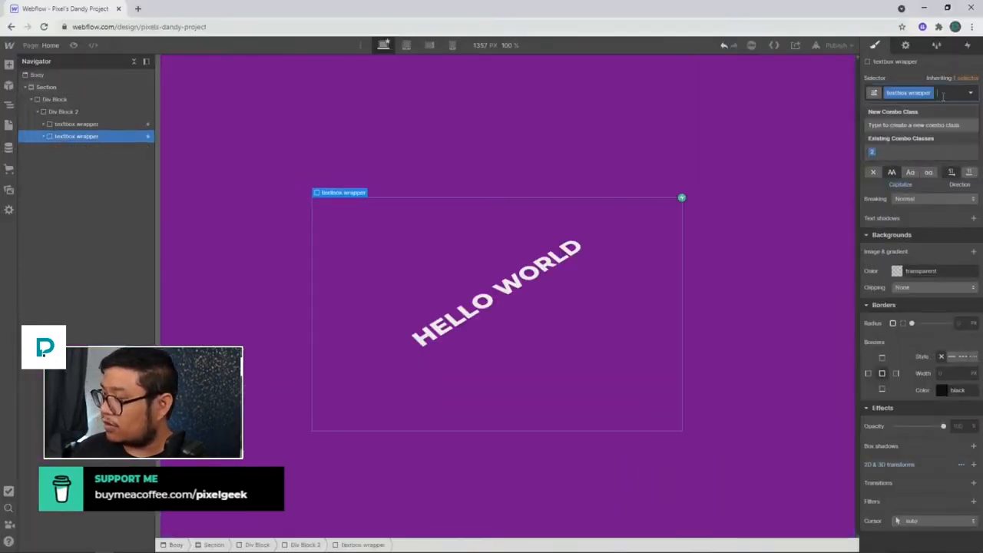
click(916, 151)
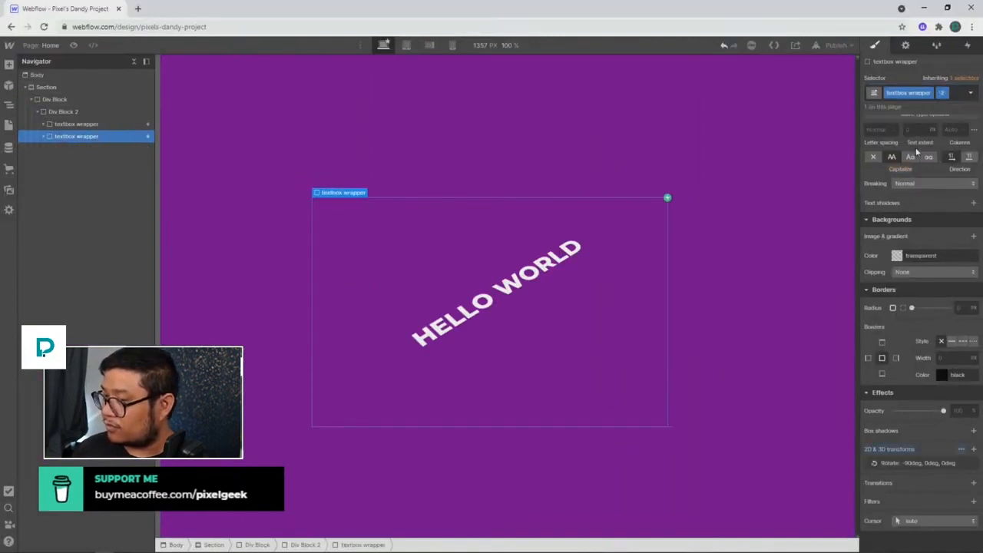
Inspect the second textbox wrapper's rotation values and its transform origin settings.
click(923, 463)
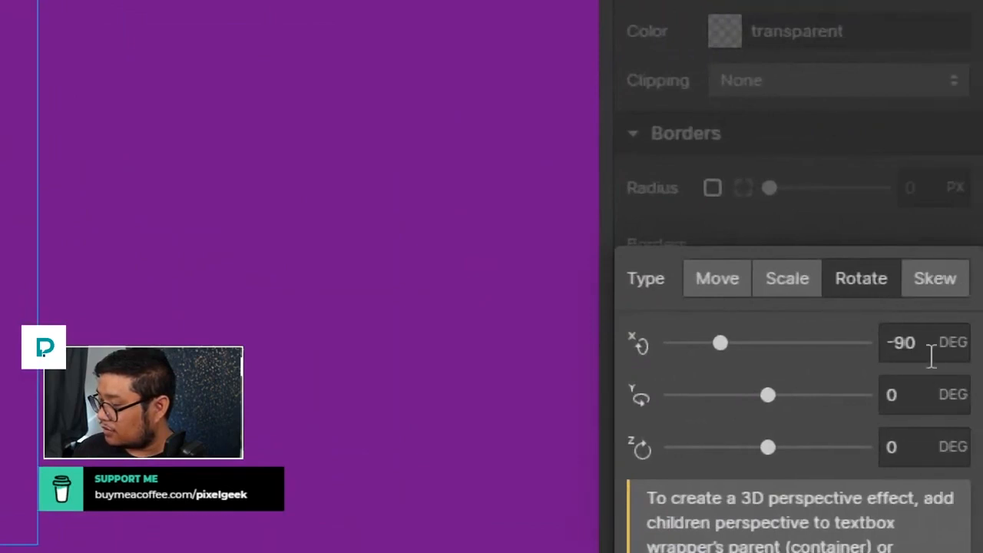
click(852, 215)
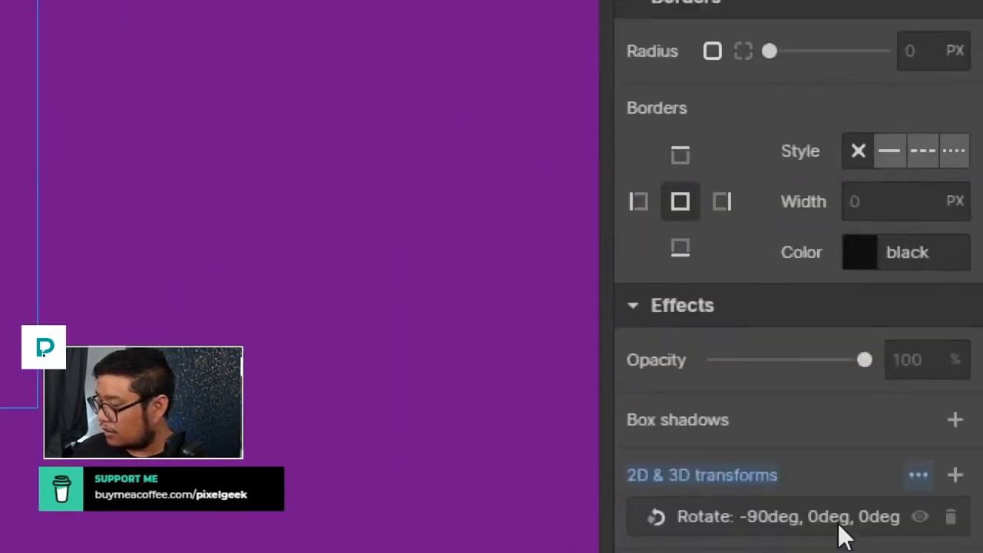
click(920, 318)
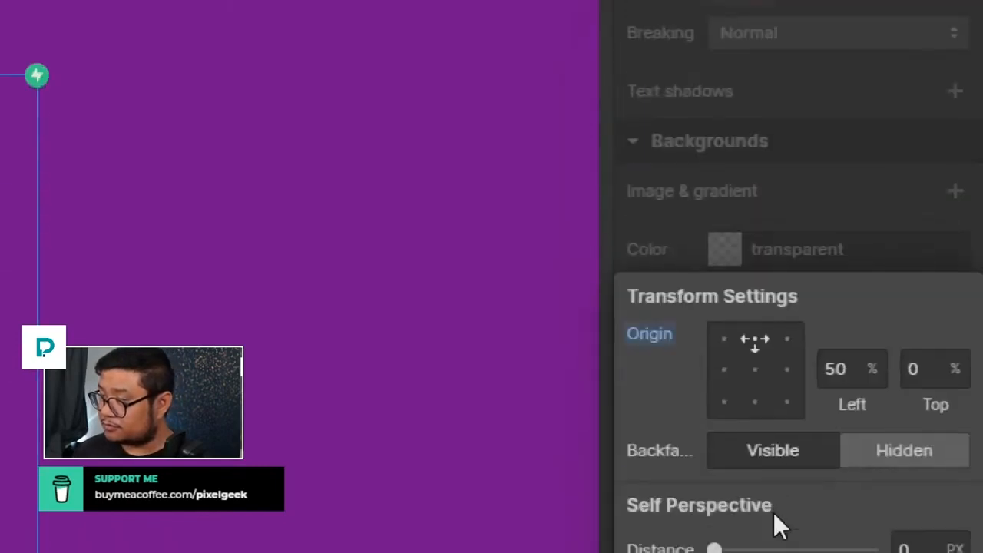
click(673, 242)
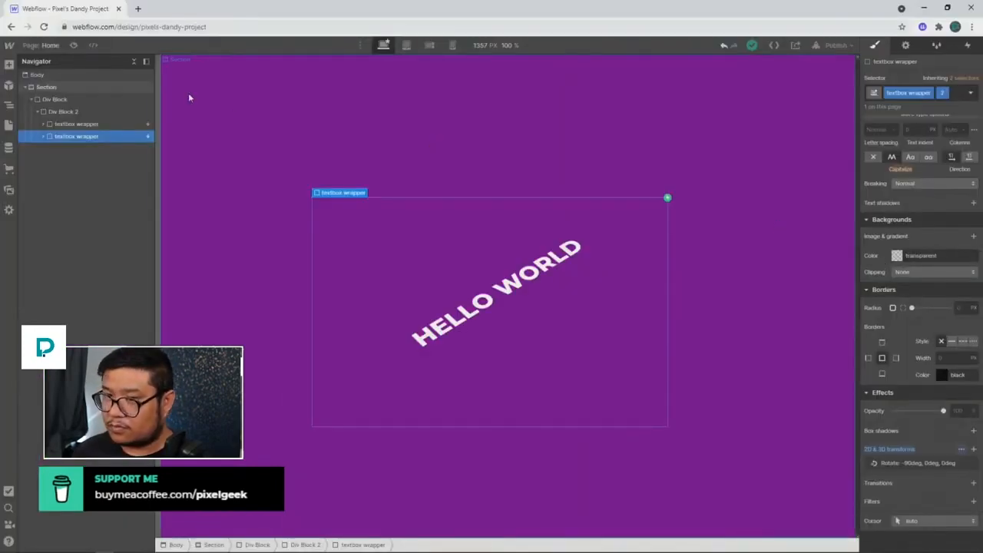
Preview the hover effect on the rotated text, return to the designer and select the Section.
key(ctrl+shift+p)
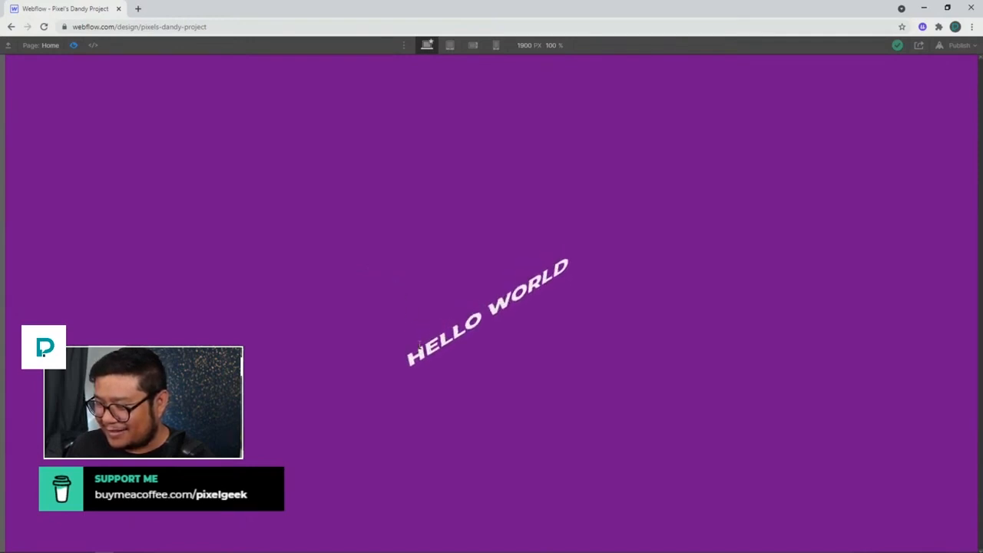
click(73, 46)
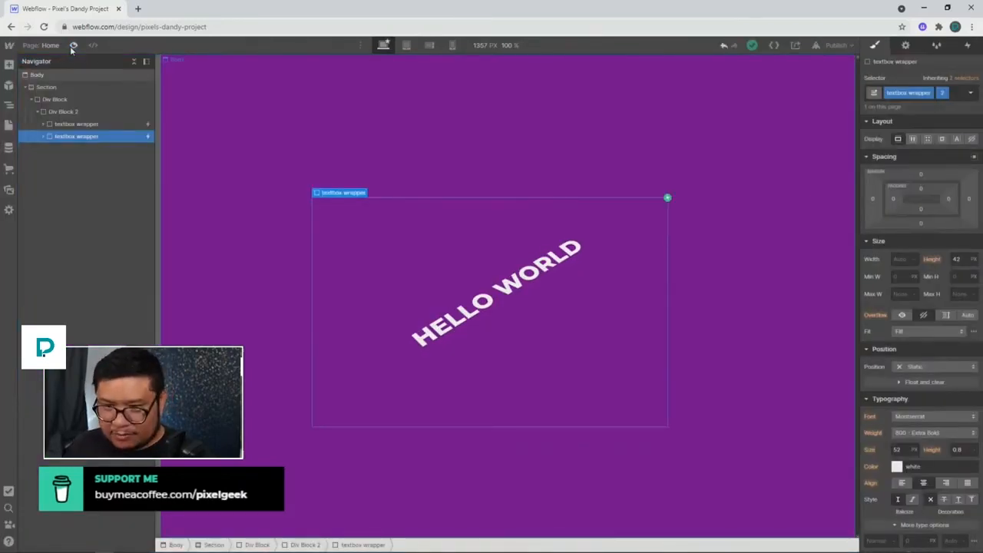
click(209, 111)
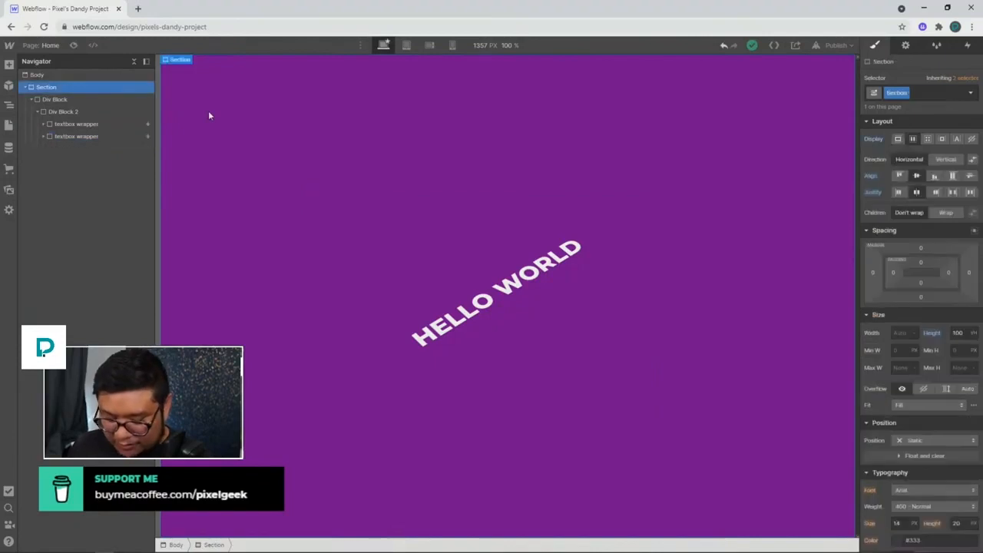
Undo the recap rebuild back to the earlier version with two textbox outer wrappers holding stacked HELLO WORLD texts.
key(ctrl+z)
key(ctrl+z)
key(ctrl+z)
key(ctrl+z)
key(ctrl+z)
key(ctrl+z)
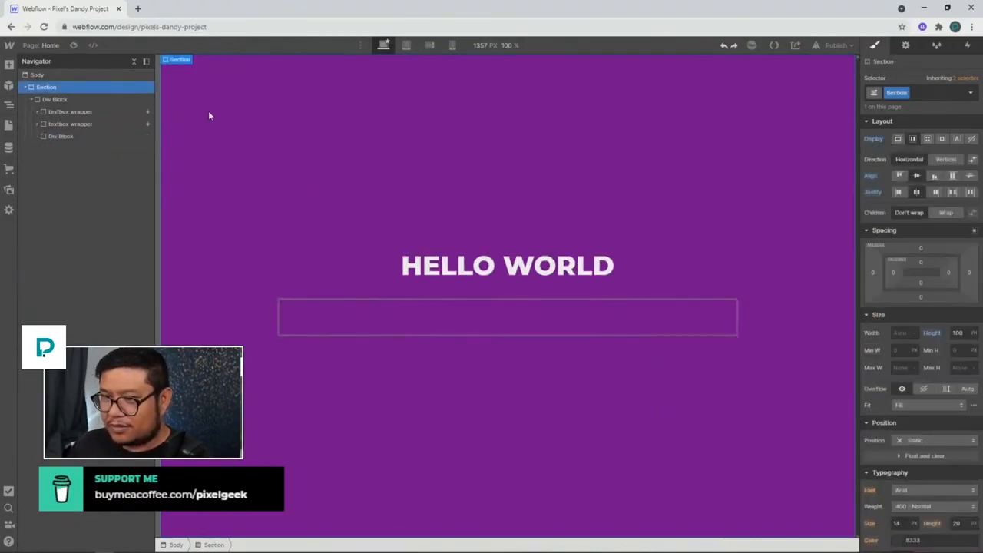
key(ctrl+z)
key(ctrl+z)
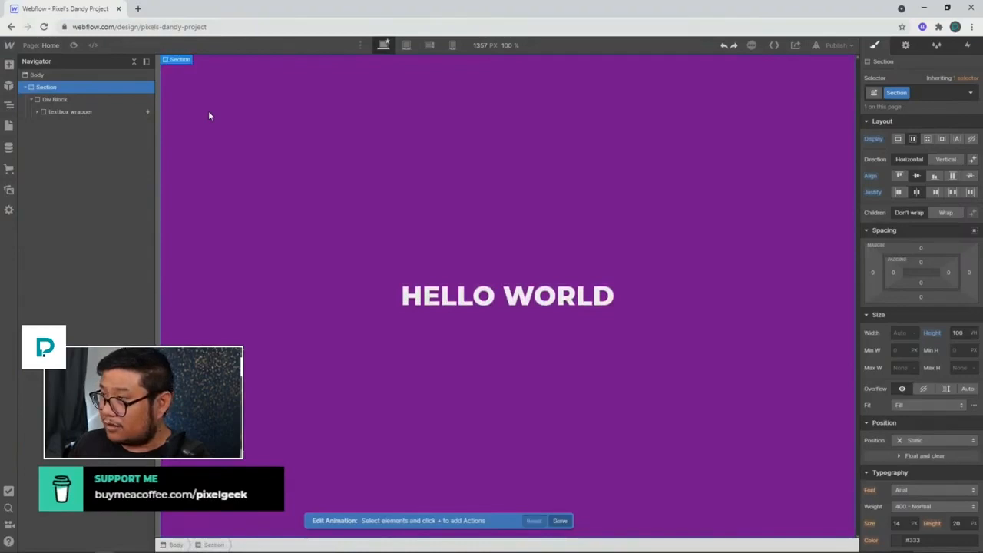
key(ctrl+z)
key(ctrl+z)
key(ctrl+shift+z)
key(ctrl+shift+z)
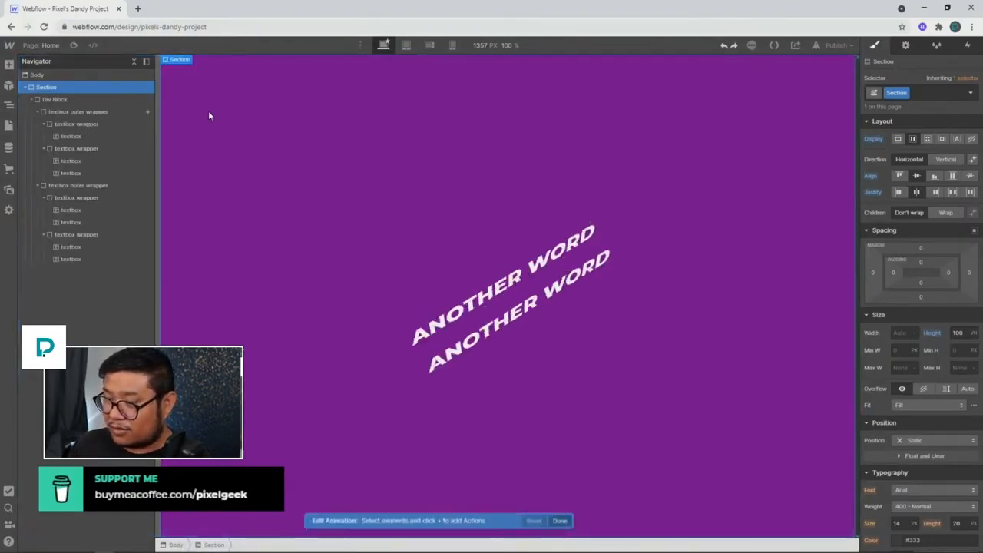
key(ctrl+z)
key(ctrl+z)
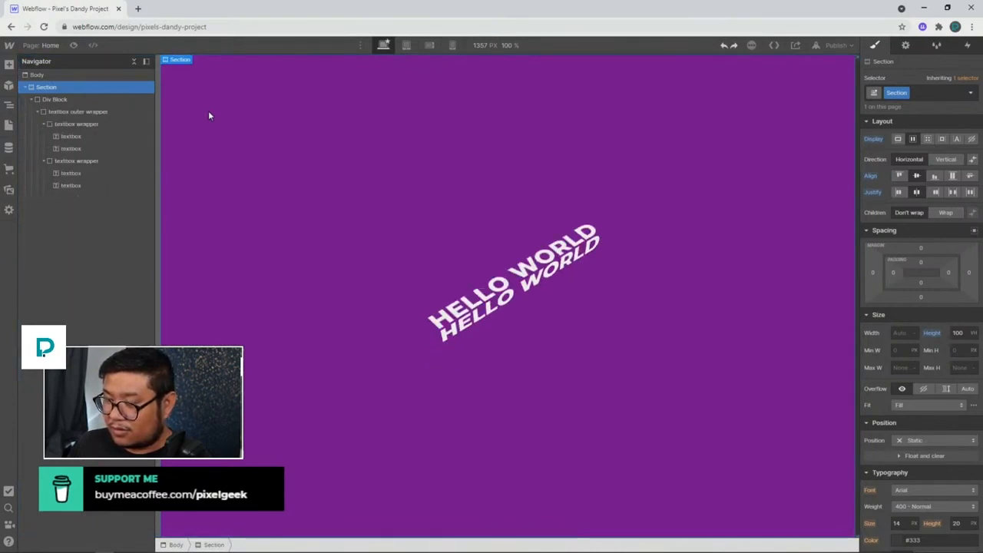
key(ctrl+shift+z)
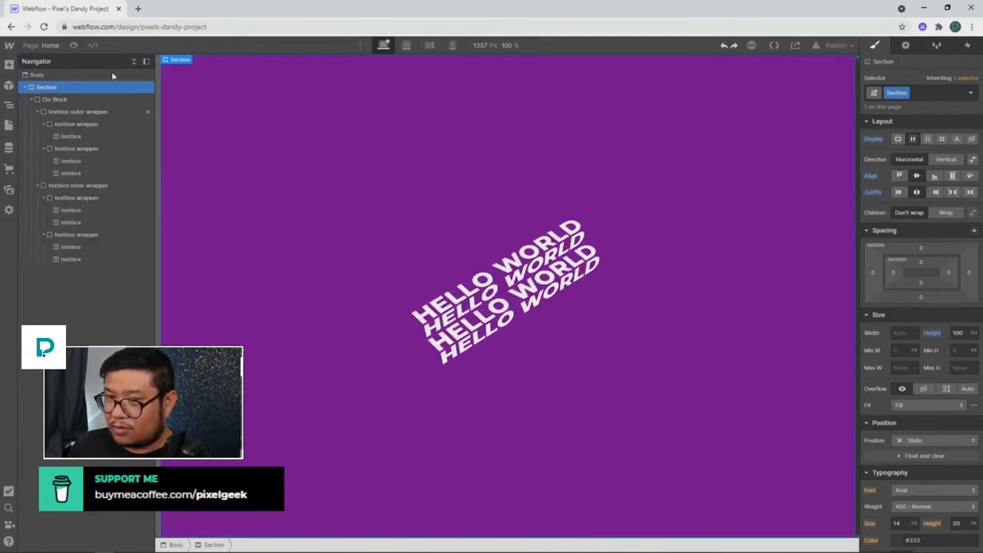
Preview the restored hover effect and publish the site to its webflow.io domain.
click(73, 46)
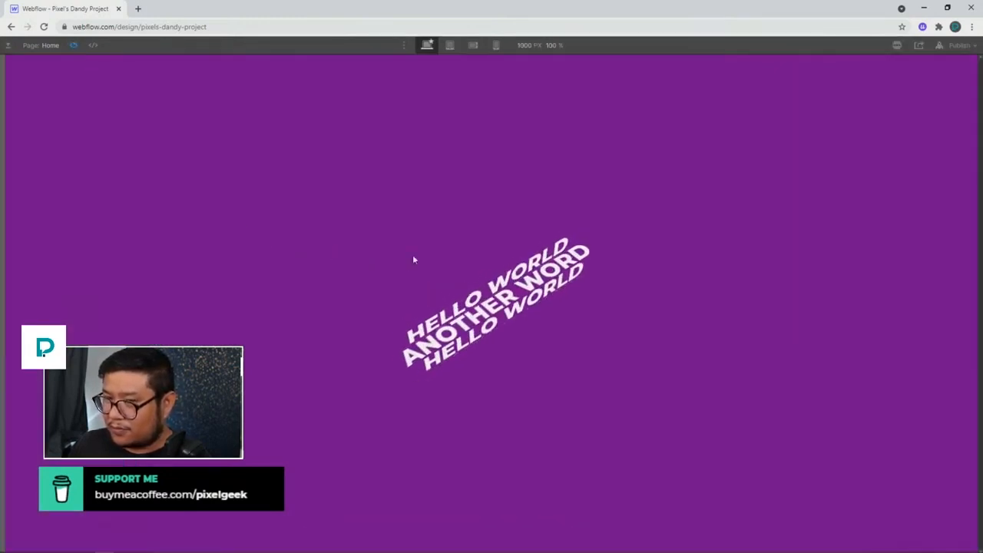
click(75, 46)
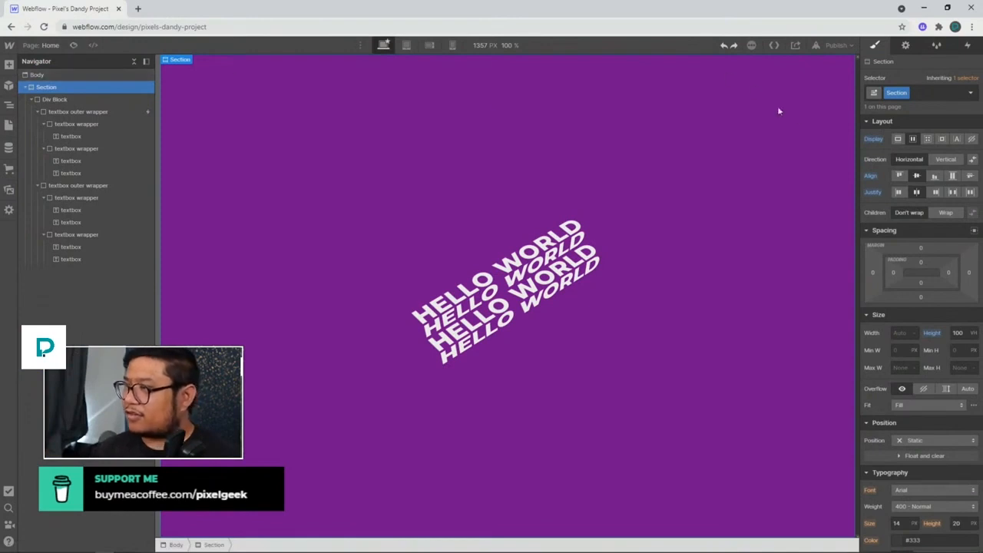
click(836, 46)
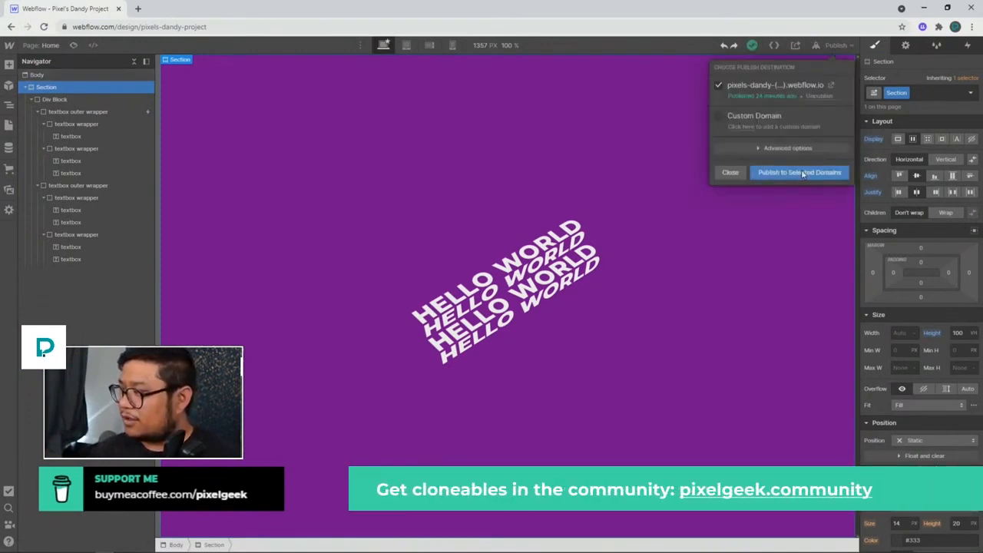
click(800, 172)
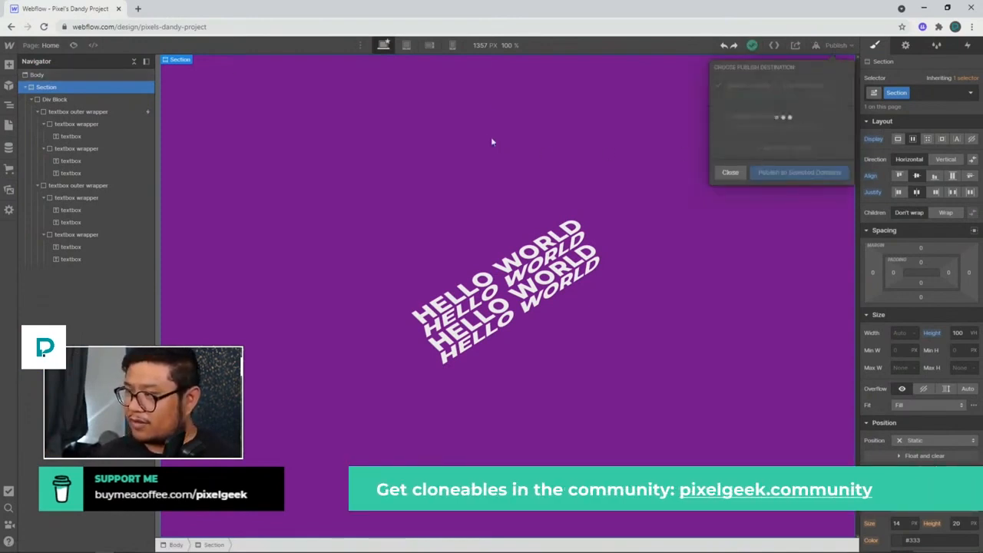